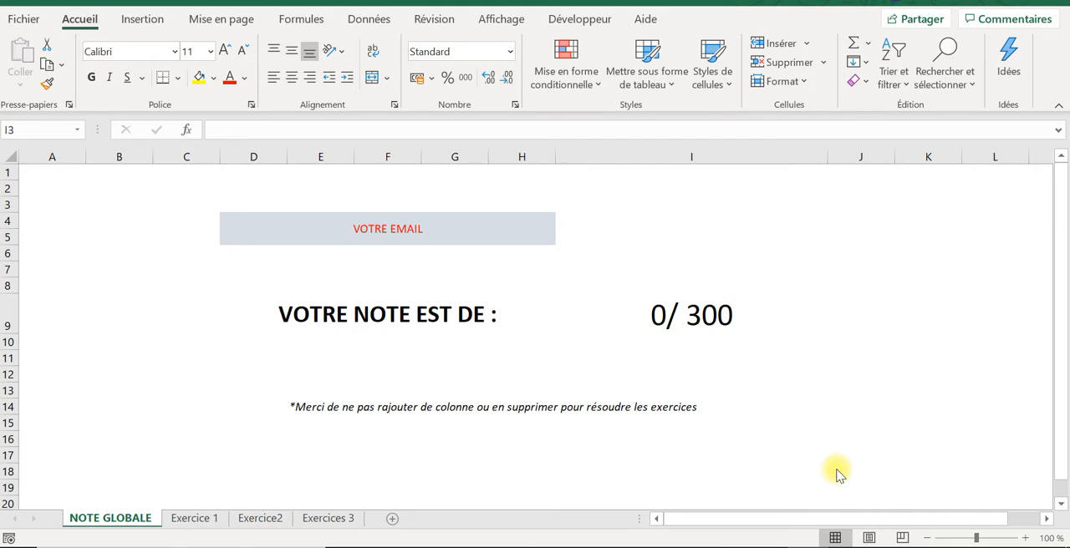
Step: Open the Exercice 1 sheet and hide its gridlines
{"action": "left_click", "coordinate": [209, 519]}
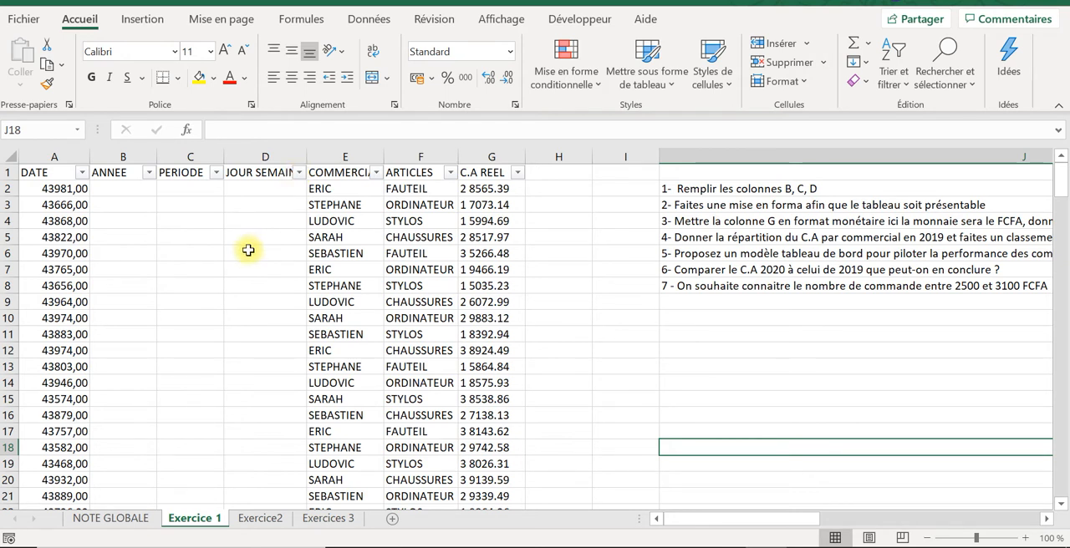
{"action": "left_click", "coordinate": [496, 20]}
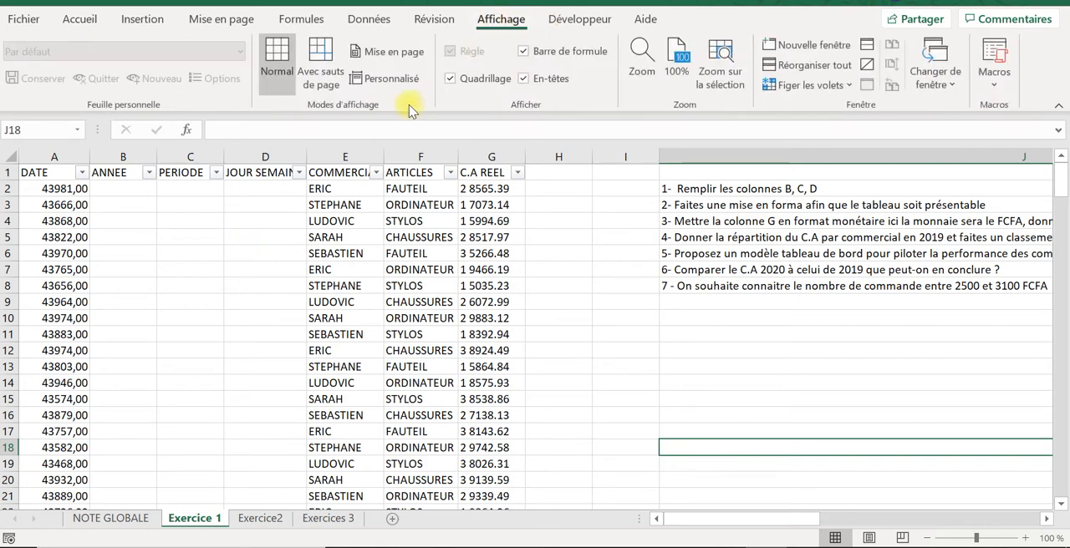
{"action": "left_click", "coordinate": [452, 83]}
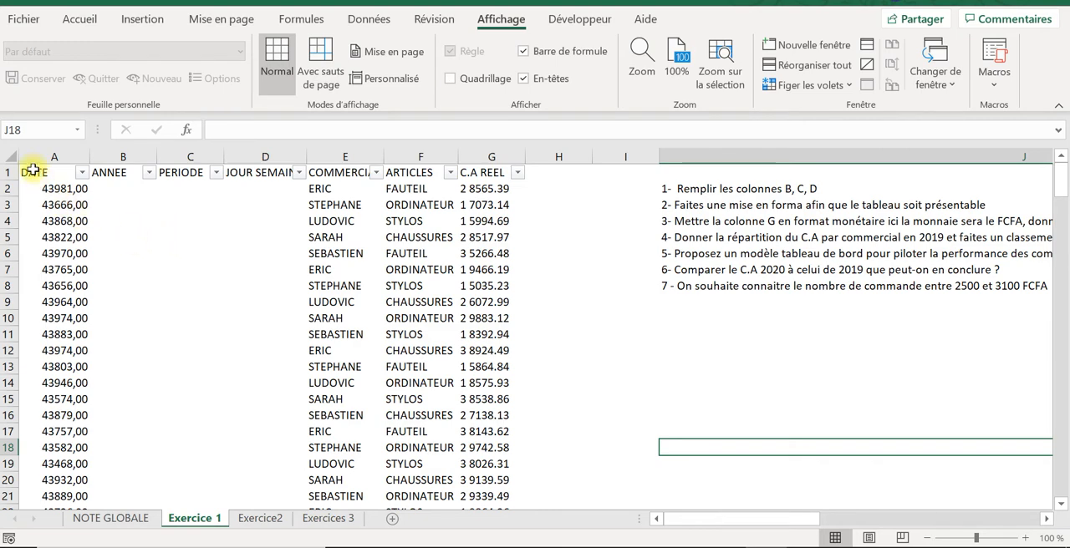
Step: Format the table's header cells A1:G1 with a standard blue fill and a white font
{"action": "left_click_drag", "start_coordinate": [29, 171], "coordinate": [471, 140]}
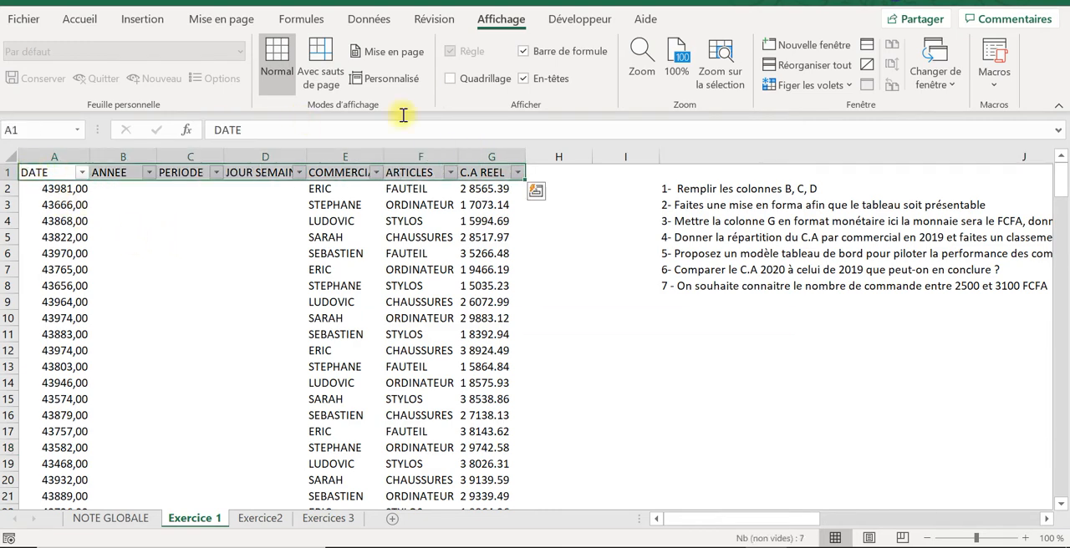
{"action": "left_click", "coordinate": [87, 21]}
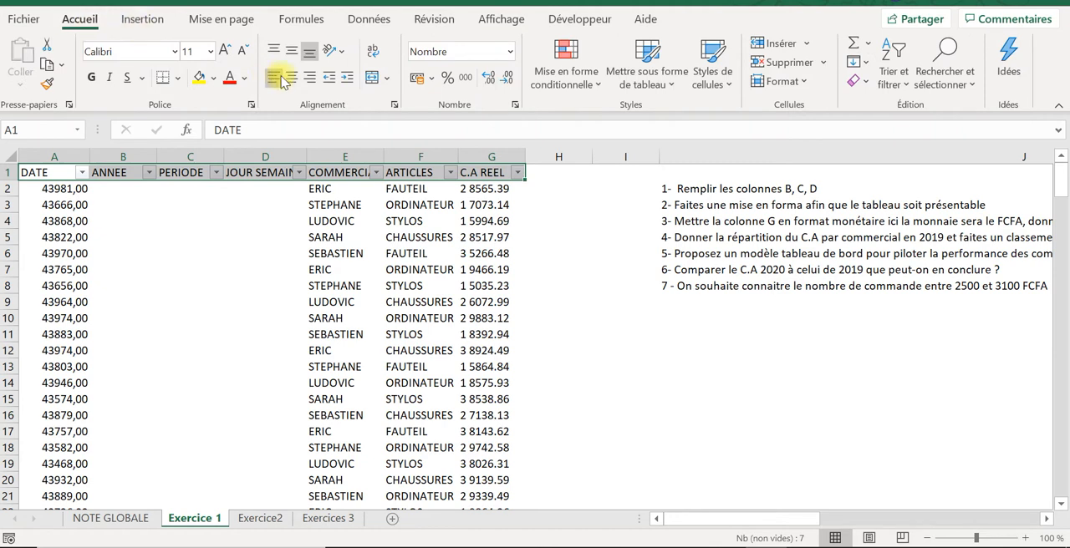
{"action": "left_click", "coordinate": [214, 80]}
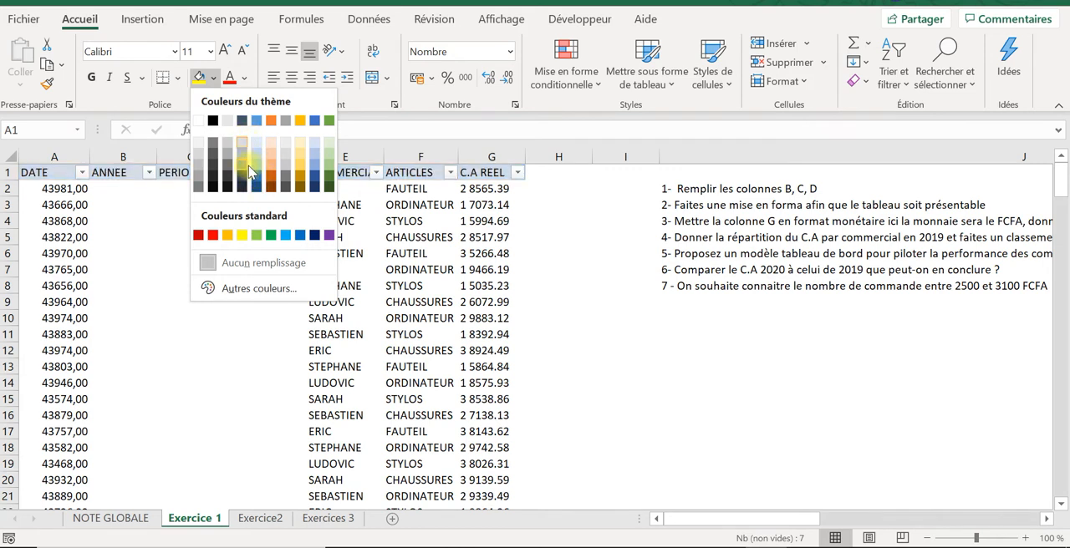
{"action": "left_click", "coordinate": [299, 237]}
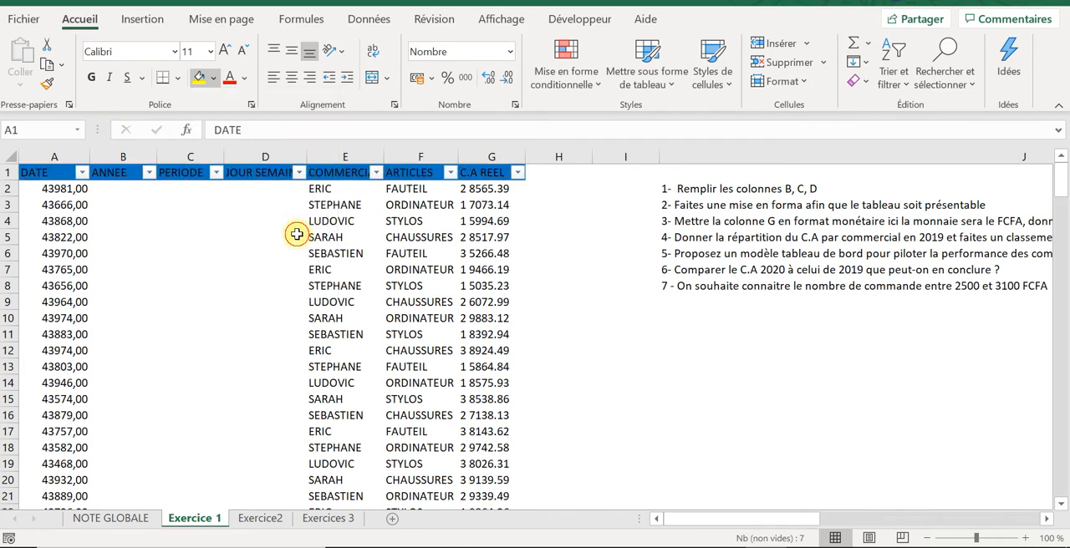
{"action": "left_click", "coordinate": [248, 78]}
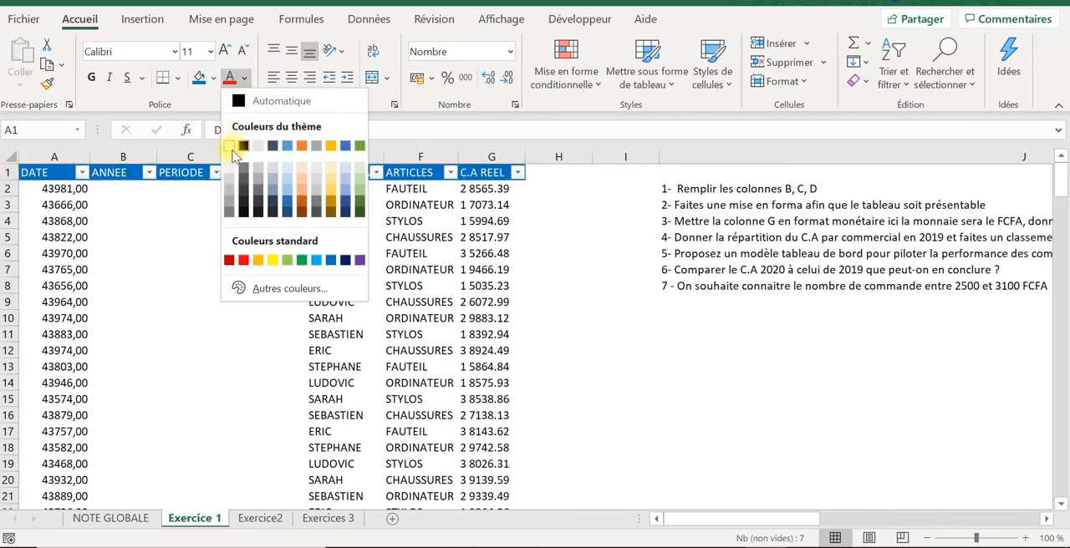
{"action": "left_click", "coordinate": [233, 149]}
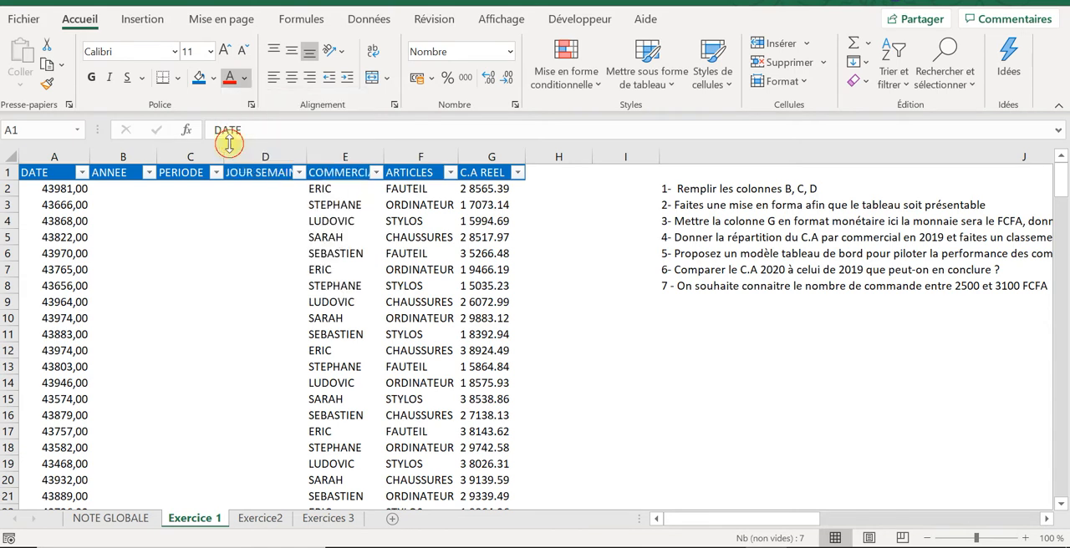
Step: Select the table's data rows A2:G200 and open the detailed border settings for them
{"action": "left_click", "coordinate": [43, 188]}
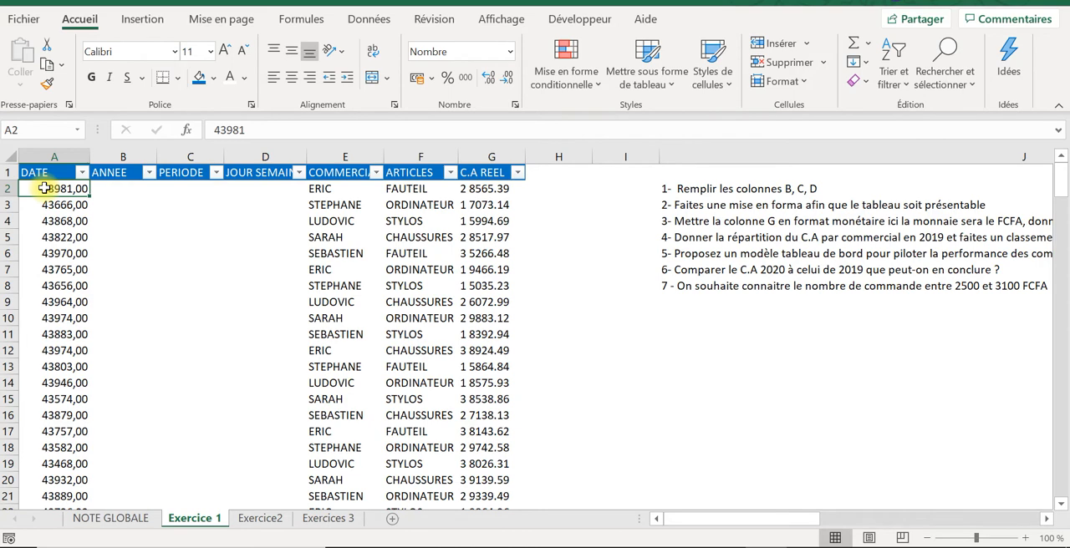
{"action": "key", "text": "ctrl+shift+Right"}
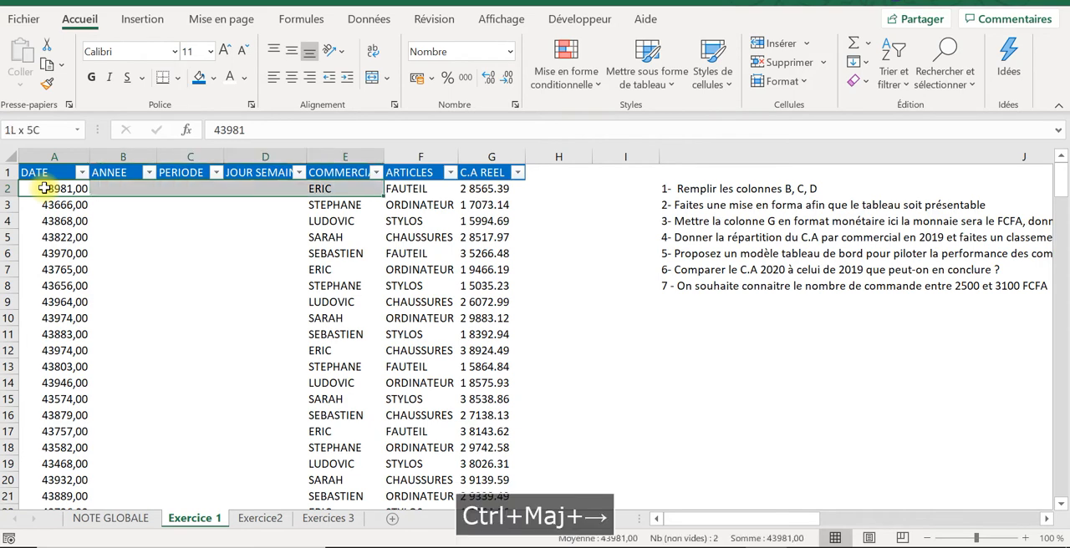
{"action": "key", "text": "ctrl+shift+Down"}
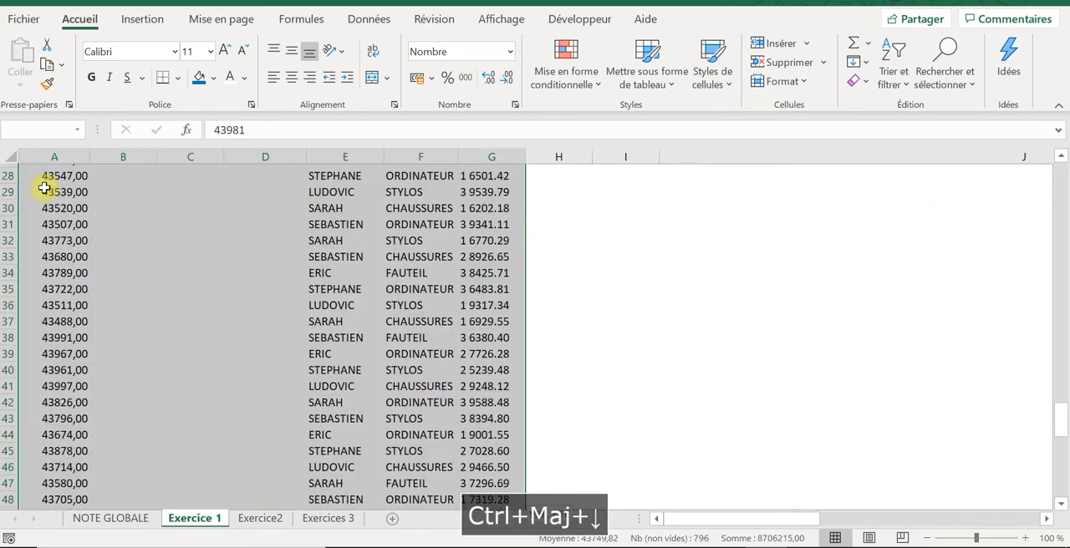
{"action": "left_click", "coordinate": [176, 76]}
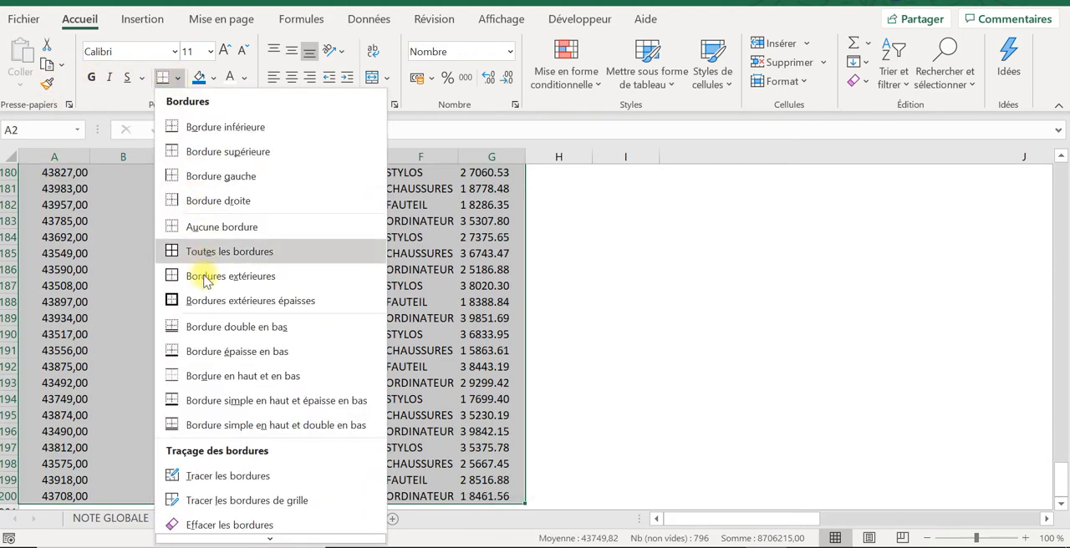
{"action": "left_click", "coordinate": [232, 540]}
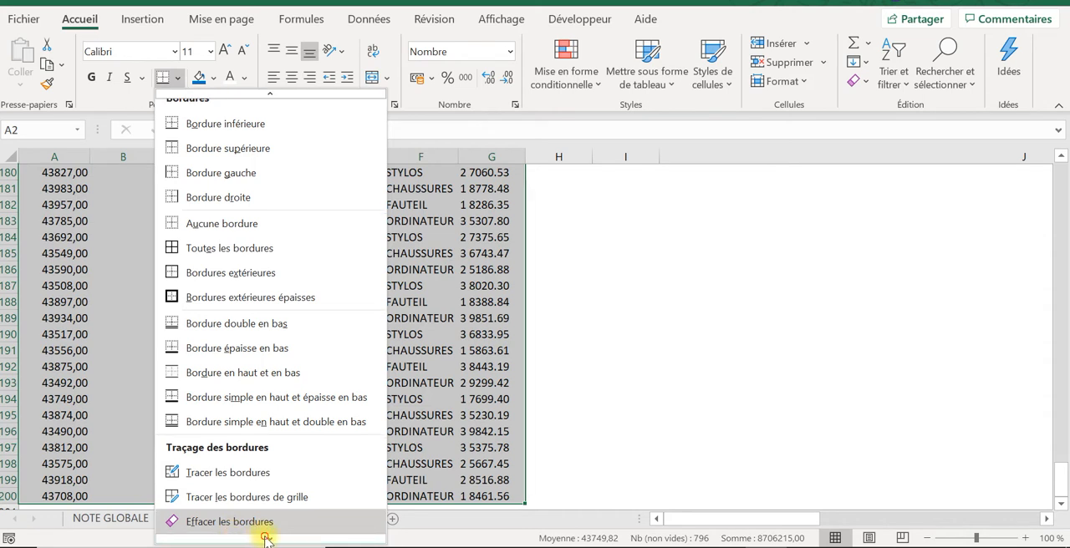
{"action": "left_click", "coordinate": [263, 538]}
{"action": "mouse_move", "coordinate": [303, 530]}
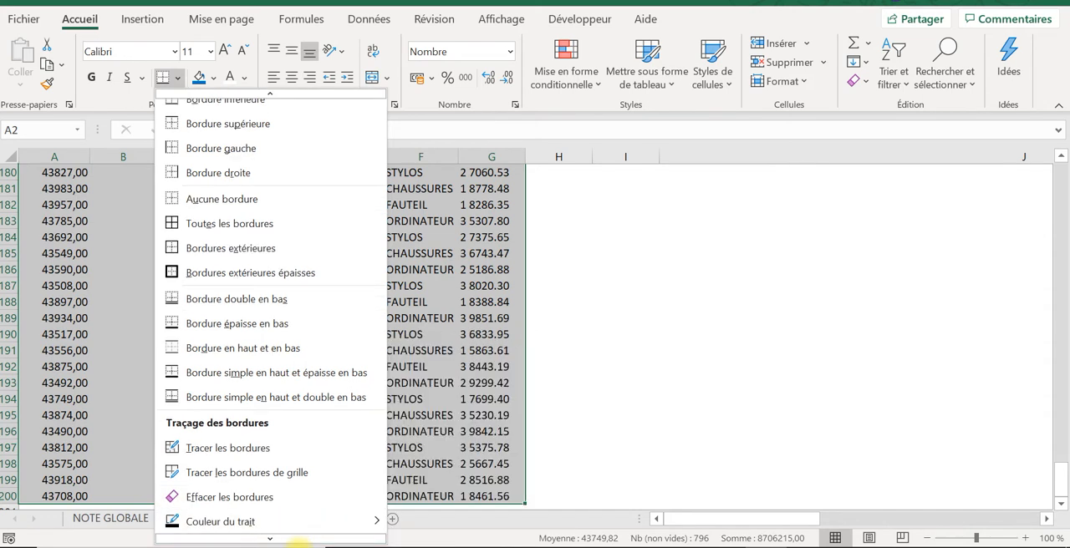
{"action": "left_click", "coordinate": [274, 540]}
{"action": "left_click", "coordinate": [271, 536]}
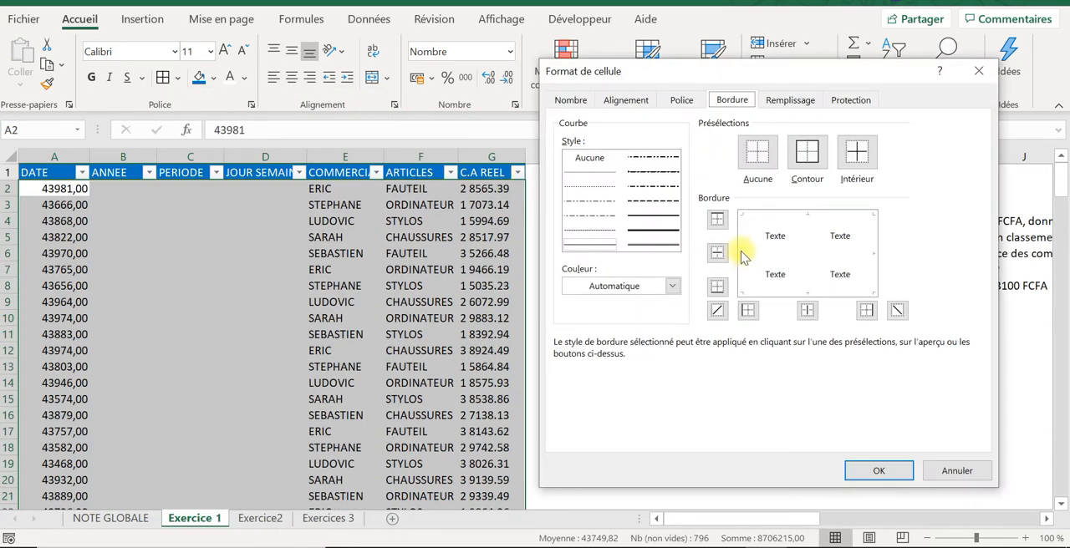
Step: Apply thin dashed borders to all outer edges and inner lines of the data range, without diagonals
{"action": "left_click", "coordinate": [589, 230]}
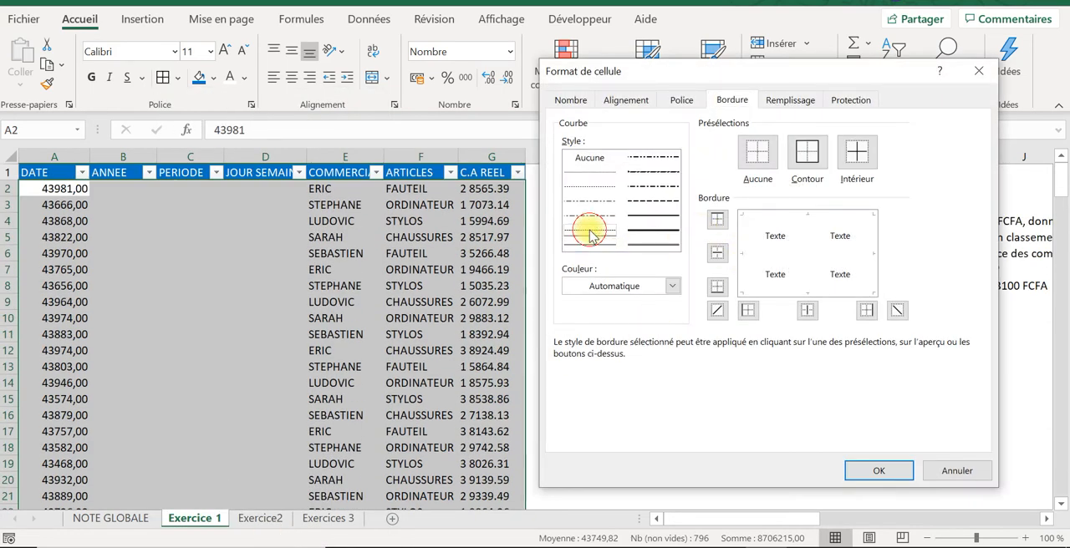
{"action": "left_click", "coordinate": [743, 241]}
{"action": "left_click", "coordinate": [807, 217]}
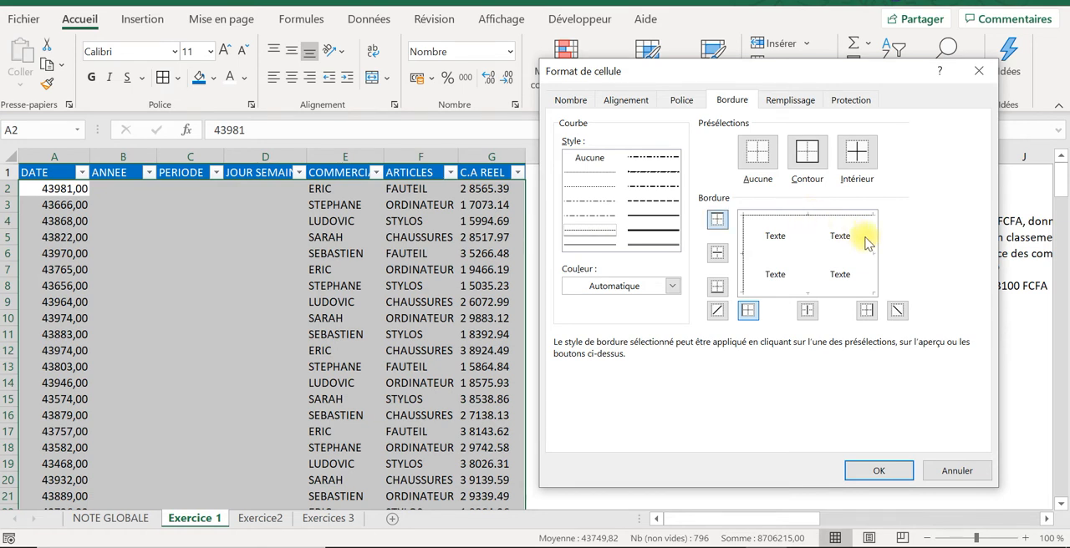
{"action": "left_click", "coordinate": [869, 236]}
{"action": "left_click", "coordinate": [820, 252]}
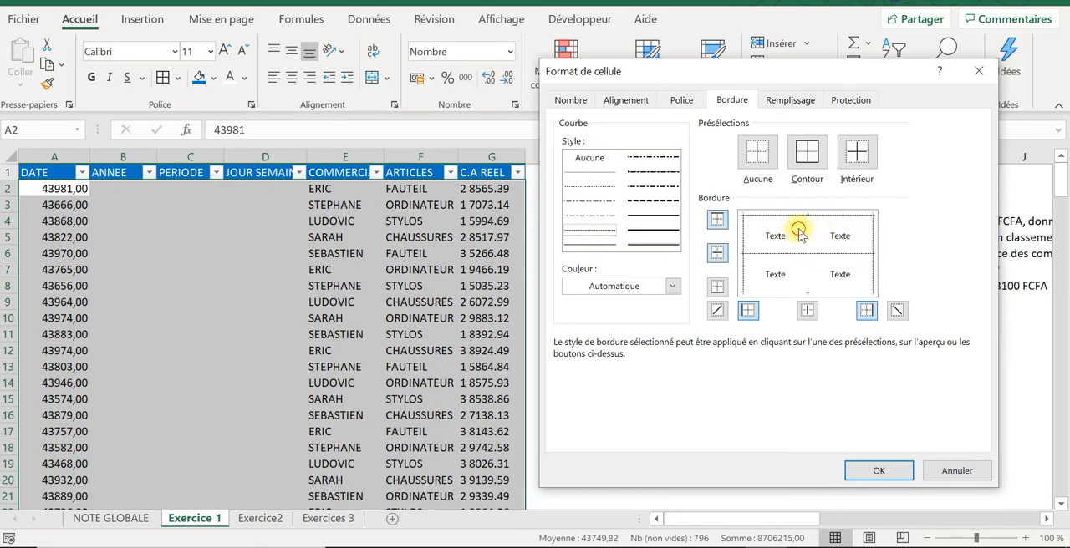
{"action": "left_click", "coordinate": [795, 231]}
{"action": "left_click", "coordinate": [808, 249]}
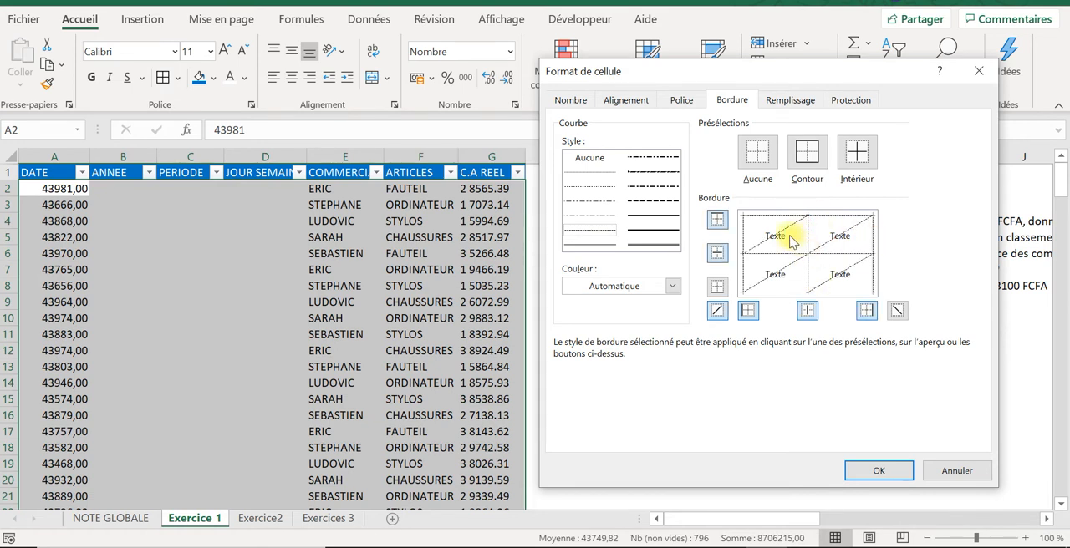
{"action": "left_click", "coordinate": [776, 231]}
{"action": "left_click", "coordinate": [814, 293]}
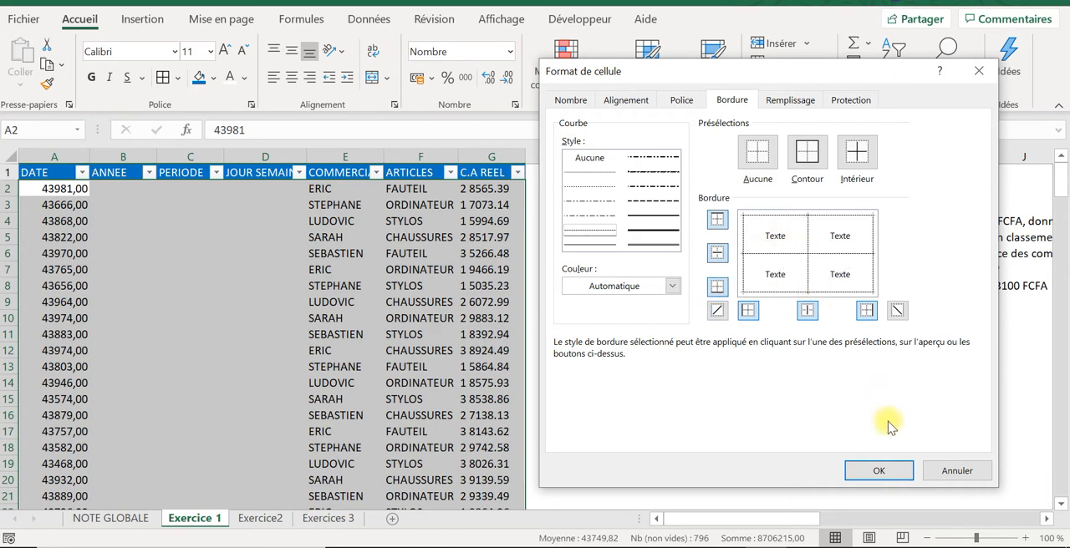
{"action": "left_click", "coordinate": [879, 471]}
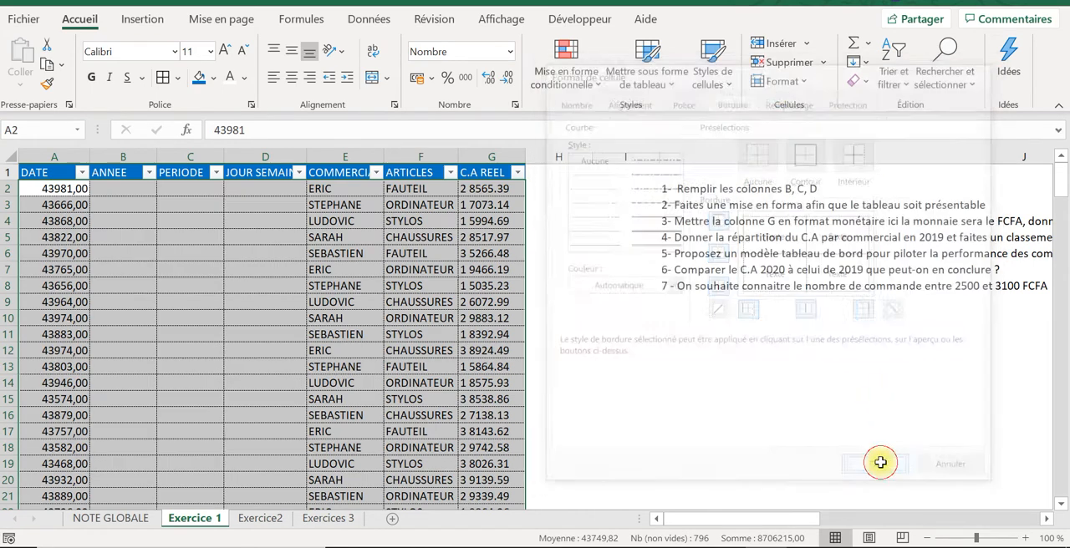
Step: Freeze the panes at cell A2 so the header row stays in place when the table scrolls
{"action": "left_click", "coordinate": [395, 170]}
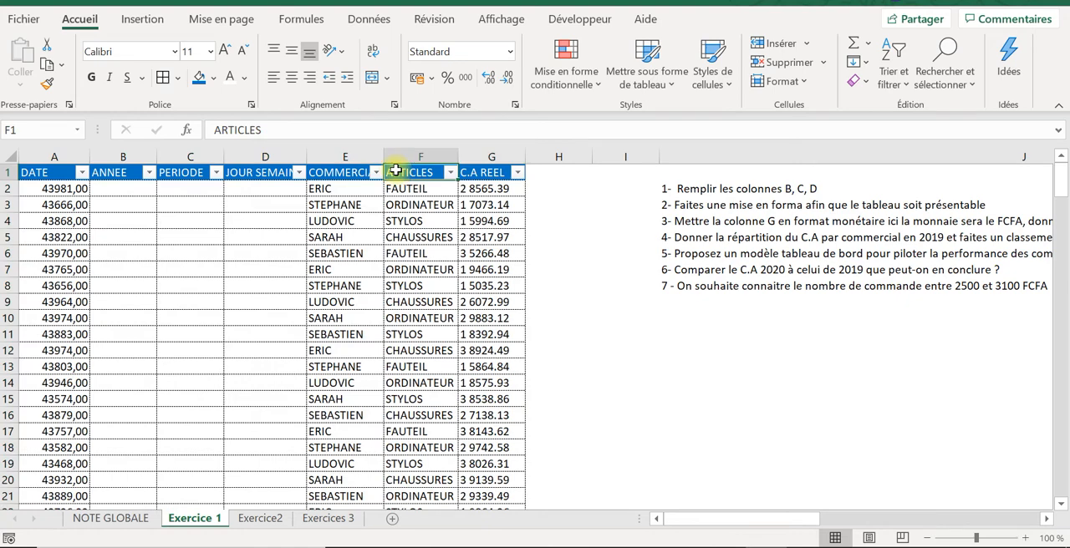
{"action": "key", "text": "Down"}
{"action": "key", "text": "Down"}
{"action": "key", "text": "Down"}
{"action": "key", "text": "Down"}
{"action": "key", "text": "Down"}
{"action": "key", "text": "Down"}
{"action": "key", "text": "Down"}
{"action": "key", "text": "Down"}
{"action": "key", "text": "Down"}
{"action": "key", "text": "Down"}
{"action": "key", "text": "Down"}
{"action": "key", "text": "Down"}
{"action": "key", "text": "Down"}
{"action": "key", "text": "Down"}
{"action": "key", "text": "Down"}
{"action": "key", "text": "Down"}
{"action": "key", "text": "Down"}
{"action": "key", "text": "Down"}
{"action": "key", "text": "Down"}
{"action": "key", "text": "Down"}
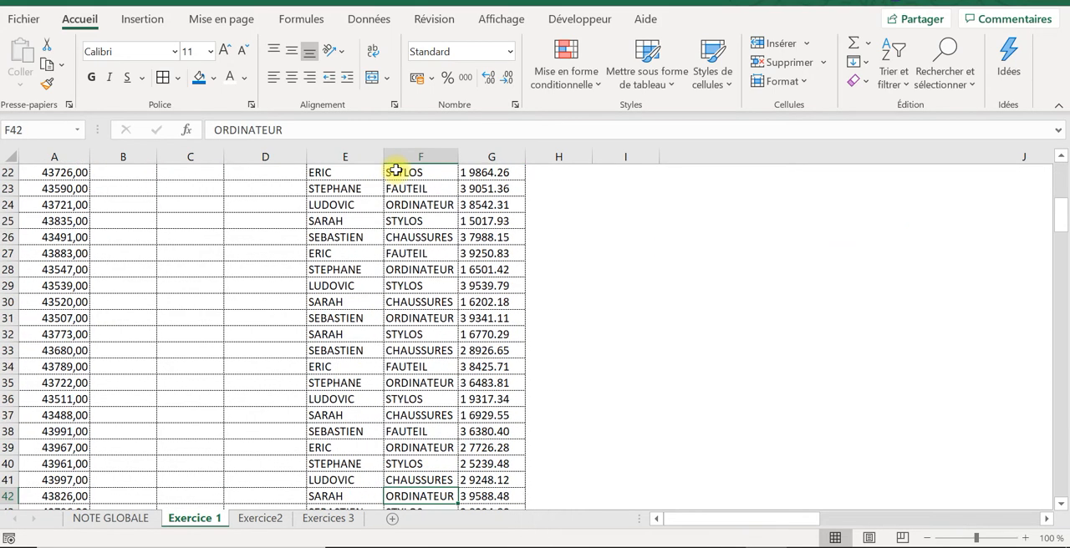
{"action": "key", "text": "ctrl+shift+Up"}
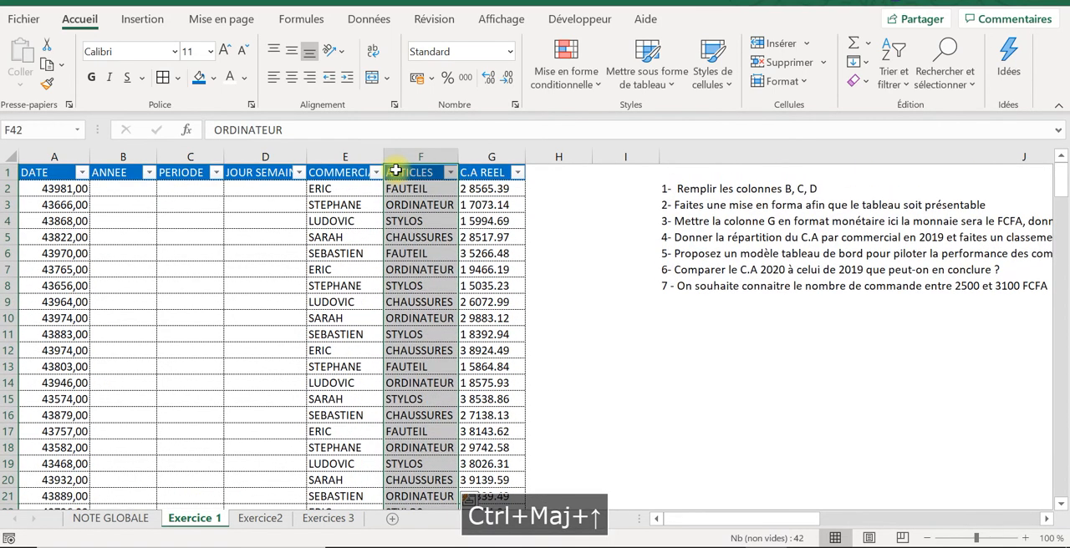
{"action": "left_click", "coordinate": [337, 205]}
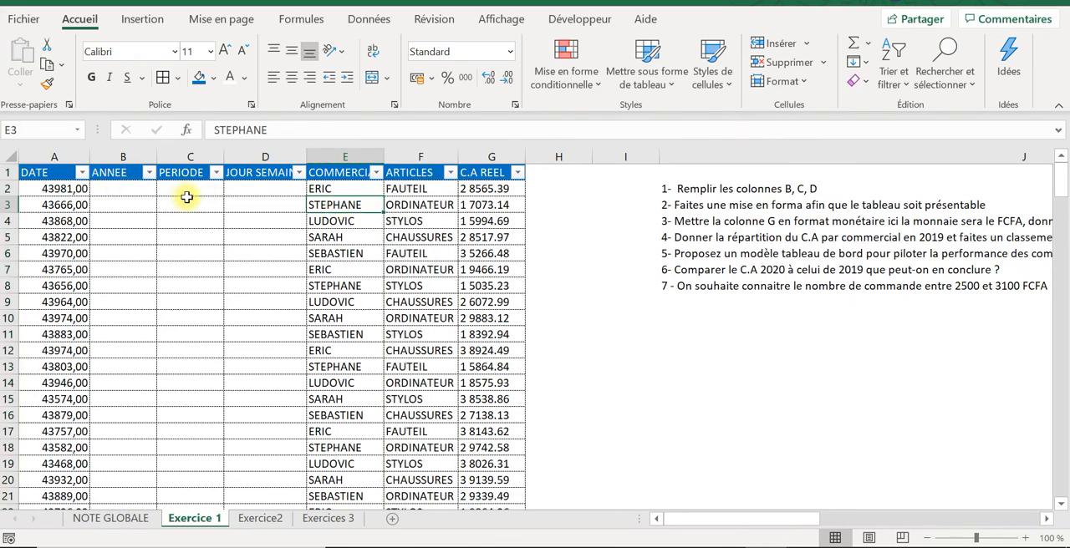
{"action": "left_click", "coordinate": [75, 188]}
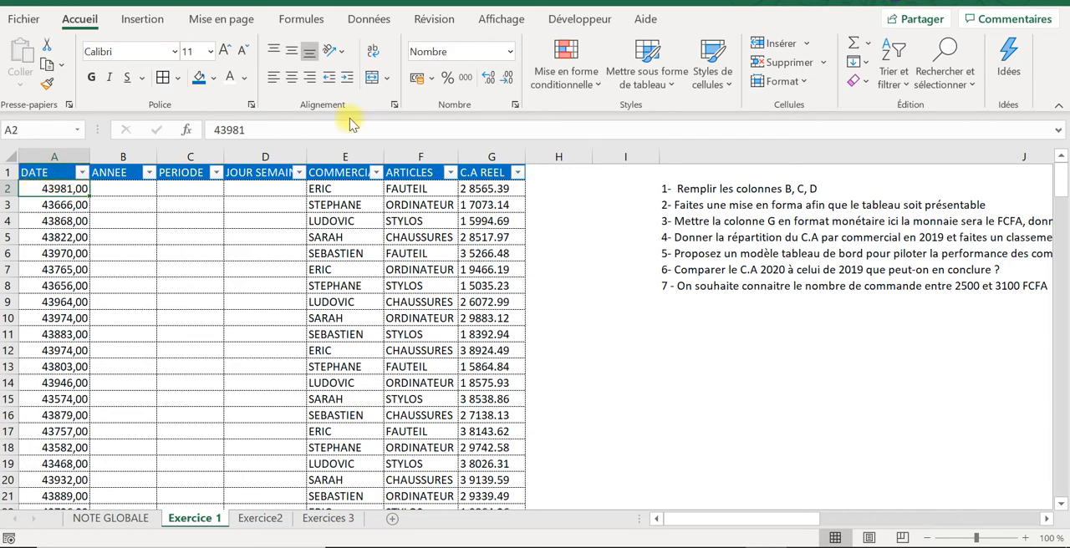
{"action": "left_click", "coordinate": [493, 20]}
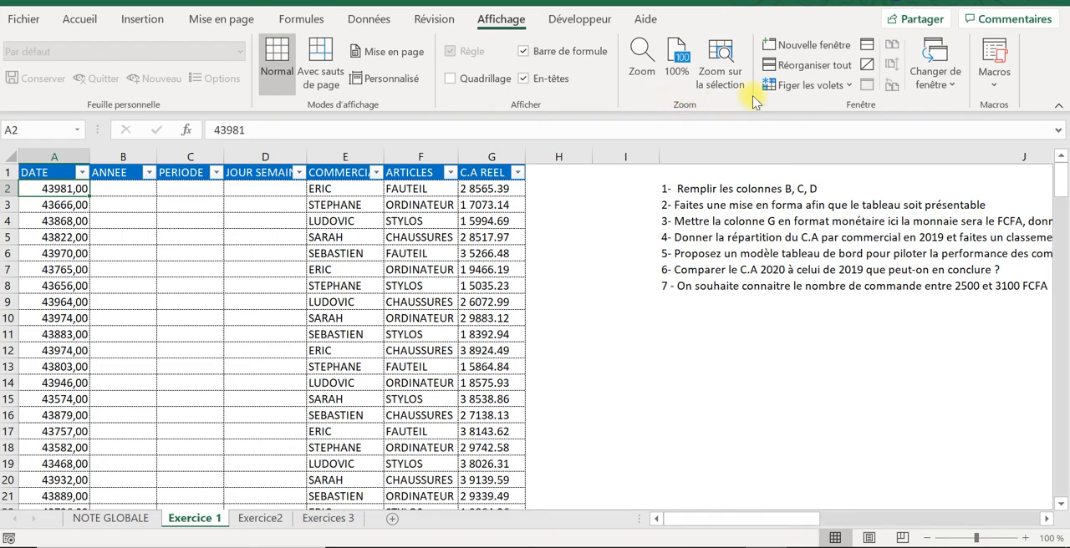
{"action": "left_click", "coordinate": [804, 84]}
{"action": "left_click", "coordinate": [801, 111]}
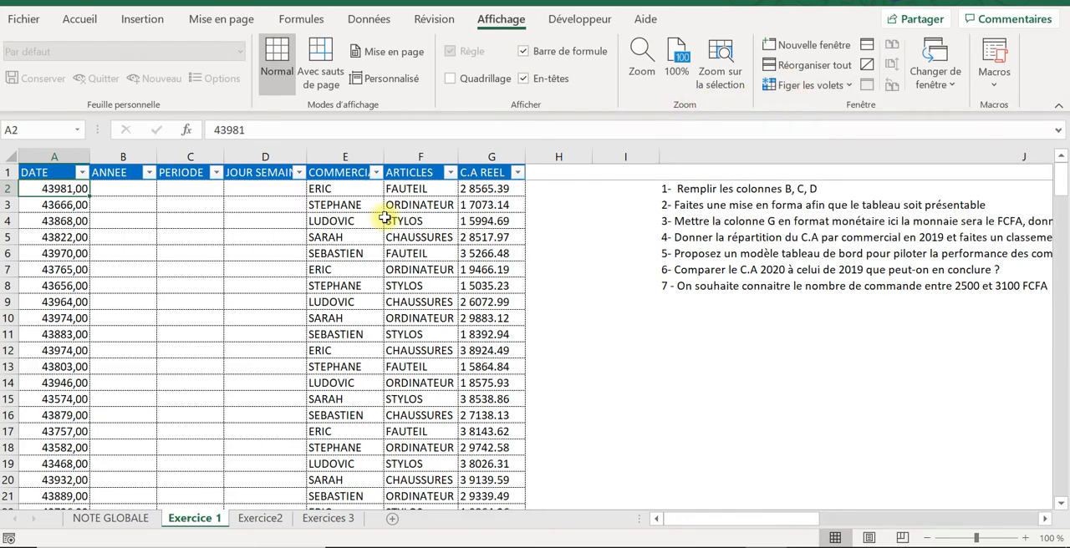
Step: Move down and back up the PERIODE column to check how the frozen header row behaves
{"action": "left_click", "coordinate": [194, 204]}
{"action": "key", "text": "Down"}
{"action": "key", "text": "Down"}
{"action": "key", "text": "Down"}
{"action": "key", "text": "Down"}
{"action": "key", "text": "Down"}
{"action": "key", "text": "Down"}
{"action": "key", "text": "Down"}
{"action": "key", "text": "Down"}
{"action": "key", "text": "Down"}
{"action": "key", "text": "Down"}
{"action": "key", "text": "Down"}
{"action": "key", "text": "Down"}
{"action": "key", "text": "Down"}
{"action": "key", "text": "Down"}
{"action": "key", "text": "Down"}
{"action": "key", "text": "Down"}
{"action": "key", "text": "Down"}
{"action": "key", "text": "Down"}
{"action": "key", "text": "Down"}
{"action": "key", "text": "Down"}
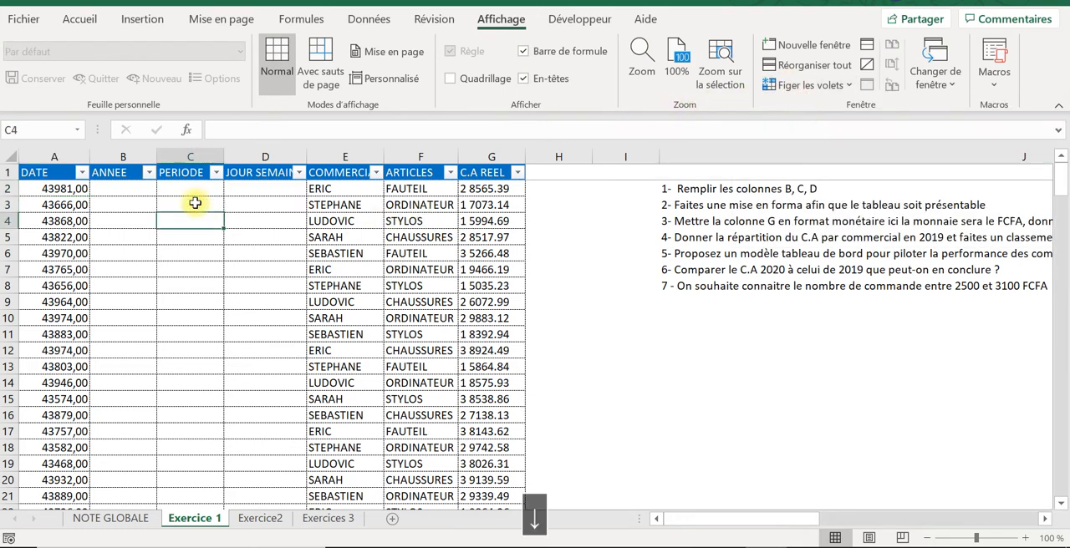
{"action": "key", "text": "Up"}
{"action": "key", "text": "Up"}
{"action": "key", "text": "Up"}
{"action": "key", "text": "Up"}
{"action": "key", "text": "Up"}
{"action": "key", "text": "Up"}
{"action": "key", "text": "Up"}
{"action": "key", "text": "Up"}
{"action": "key", "text": "Up"}
{"action": "key", "text": "Up"}
{"action": "key", "text": "Up"}
{"action": "key", "text": "Up"}
{"action": "key", "text": "Up"}
{"action": "key", "text": "Up"}
{"action": "key", "text": "Up"}
{"action": "key", "text": "Up"}
{"action": "key", "text": "Up"}
{"action": "key", "text": "Up"}
{"action": "key", "text": "Up"}
{"action": "key", "text": "Up"}
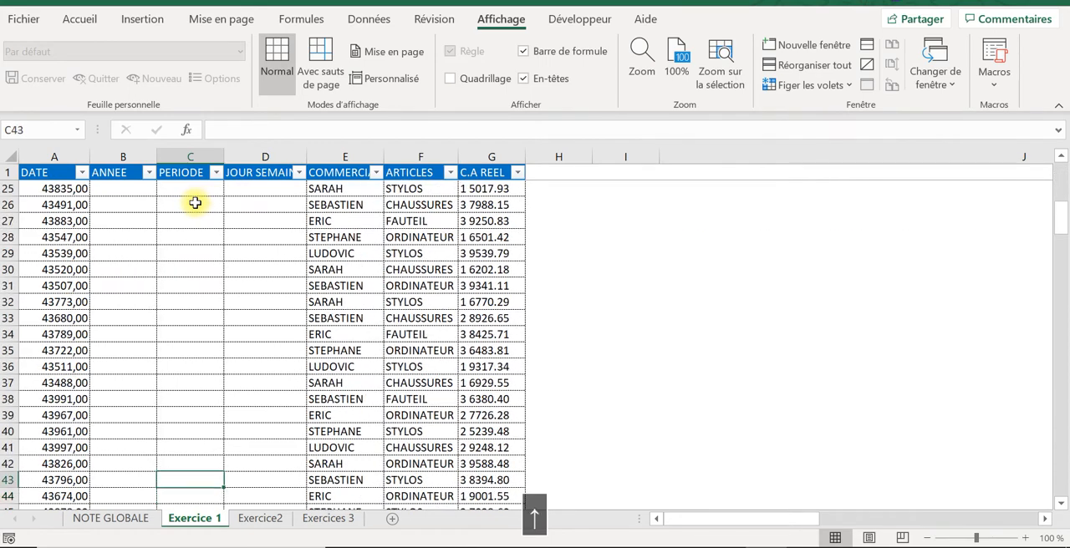
{"action": "key", "text": "ctrl+Up"}
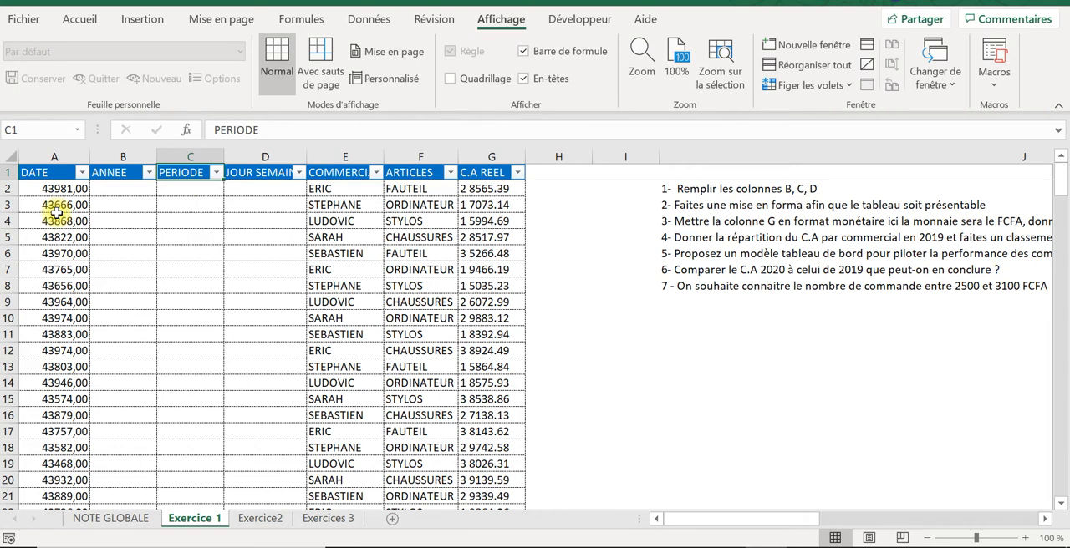
Step: Change the number format of the whole DATE column A to the Date category
{"action": "left_click", "coordinate": [56, 153]}
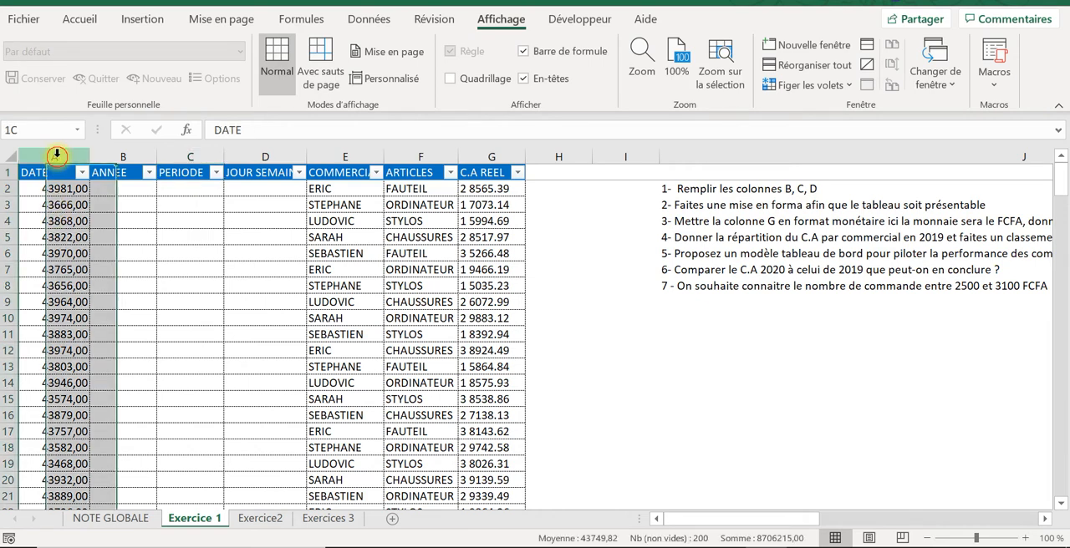
{"action": "right_click", "coordinate": [56, 153]}
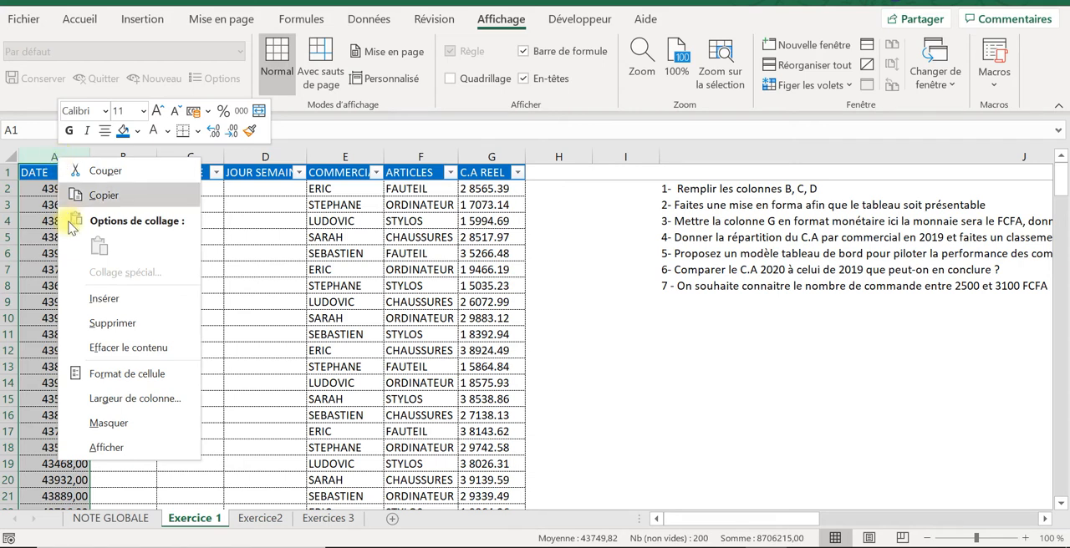
{"action": "left_click", "coordinate": [103, 368]}
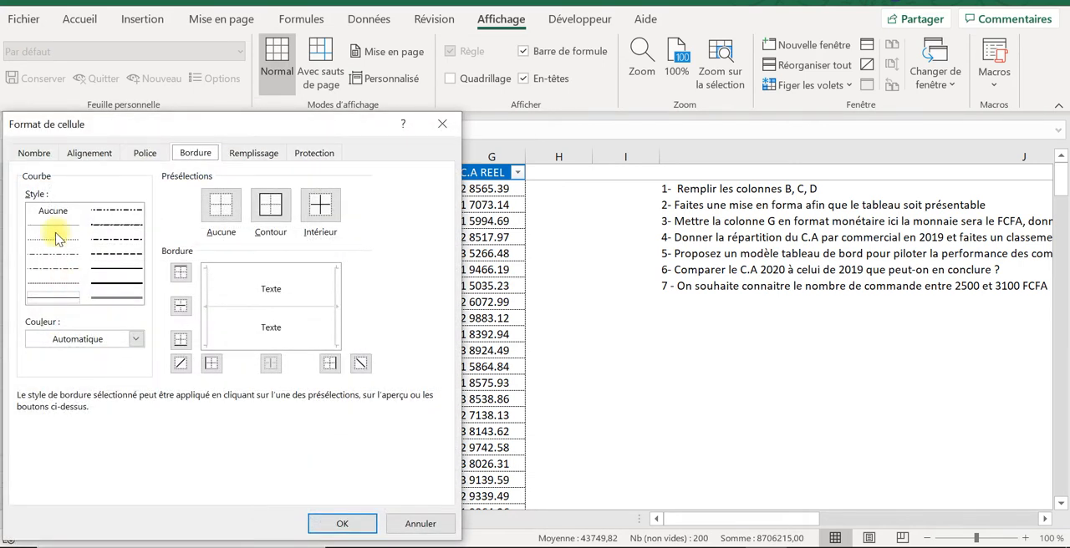
{"action": "left_click", "coordinate": [37, 157]}
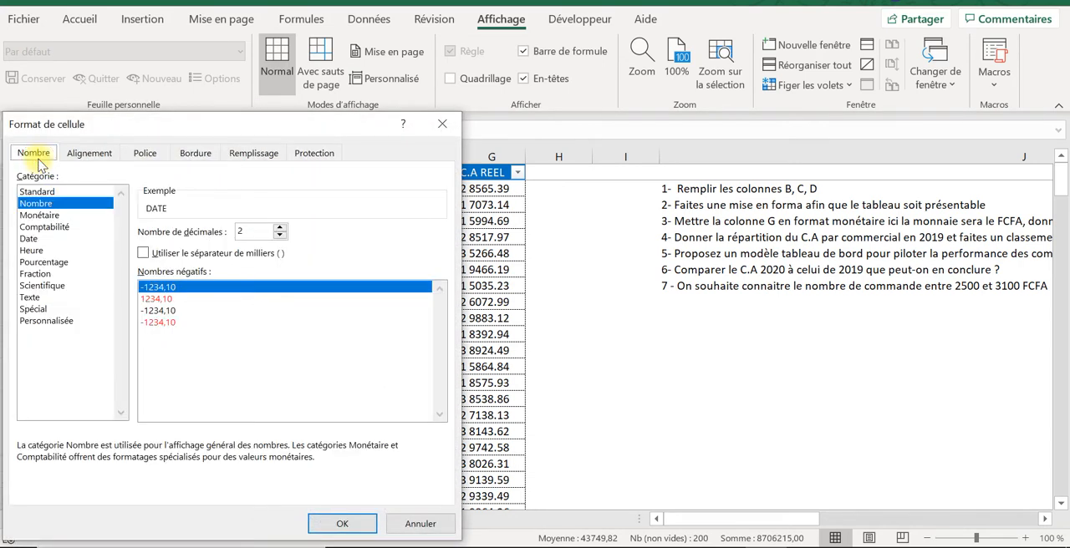
{"action": "left_click", "coordinate": [34, 238]}
{"action": "left_click", "coordinate": [358, 522]}
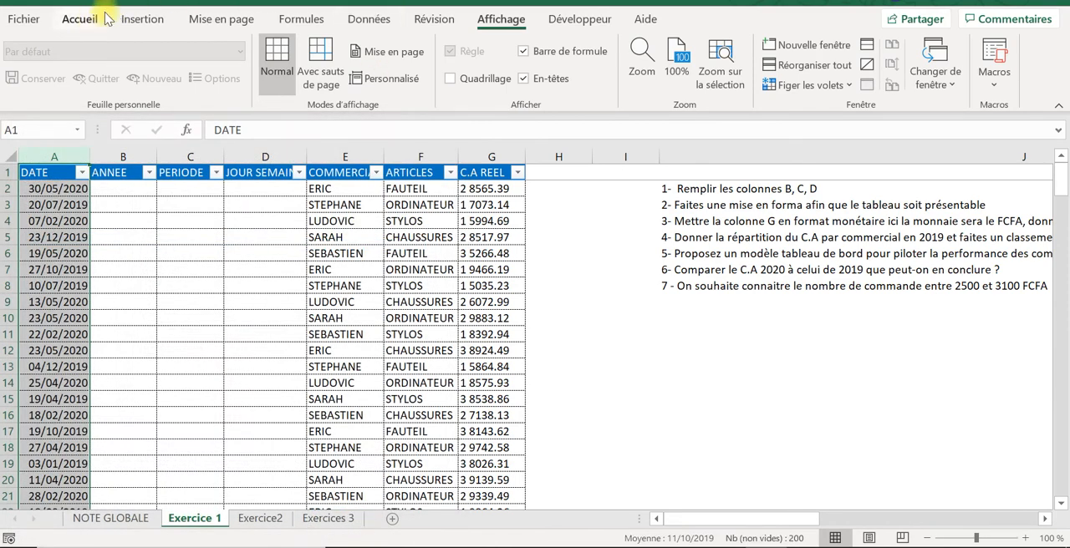
Step: Center the contents of the DATE column both vertically and horizontally
{"action": "left_click", "coordinate": [80, 18]}
{"action": "left_click", "coordinate": [290, 52]}
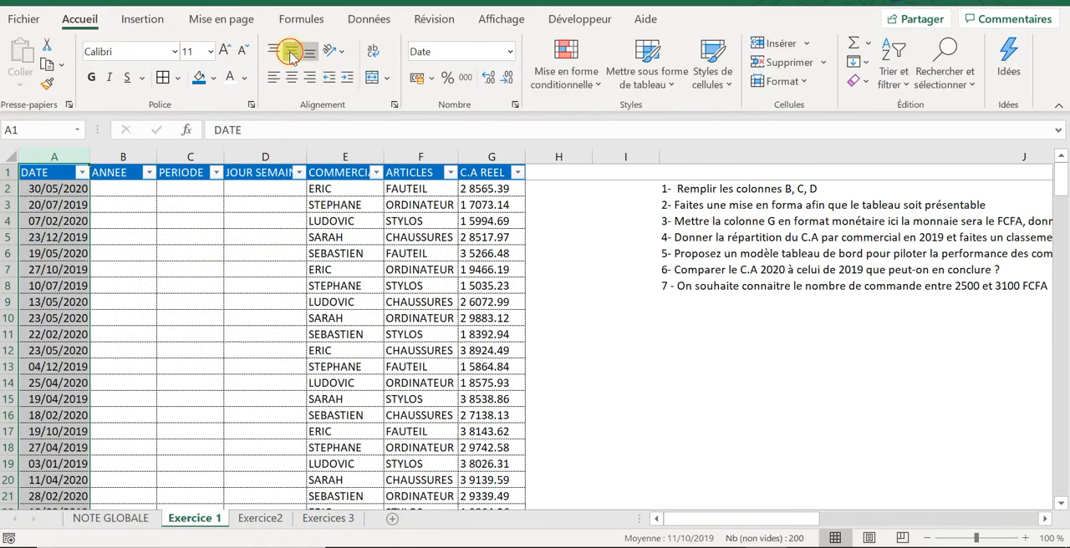
{"action": "left_click", "coordinate": [291, 77]}
{"action": "left_click", "coordinate": [188, 233]}
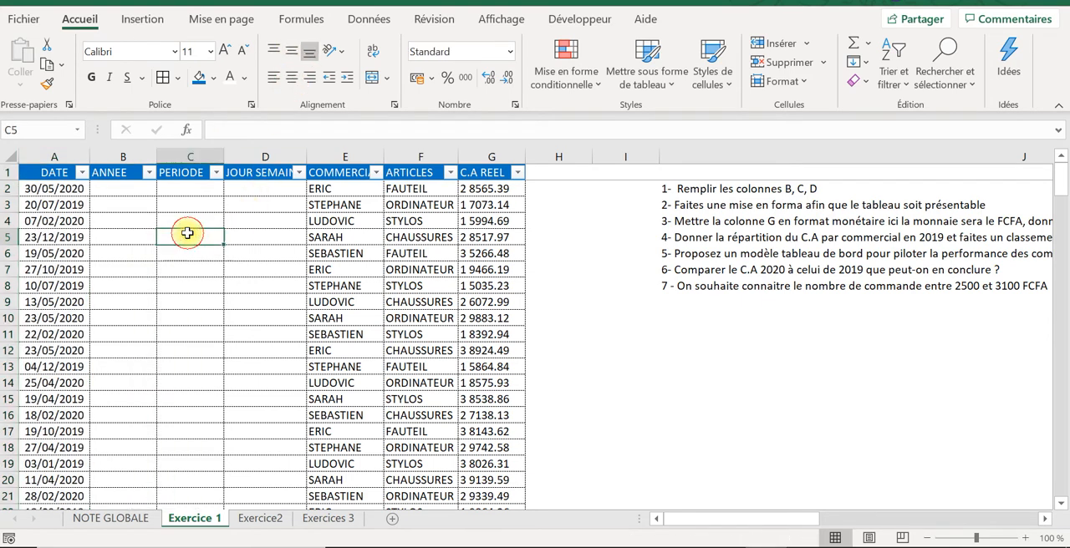
Step: Enter the formula =TEXTE(A2;"aaaa") in cell B2 of the ANNEE column to extract the year from the date
{"action": "left_click", "coordinate": [121, 174]}
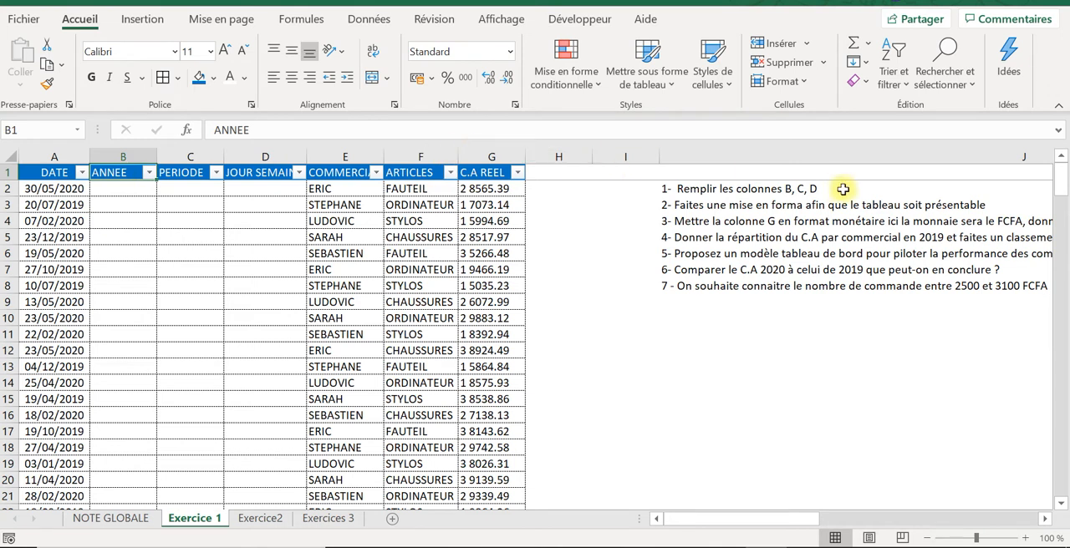
{"action": "left_click", "coordinate": [108, 191]}
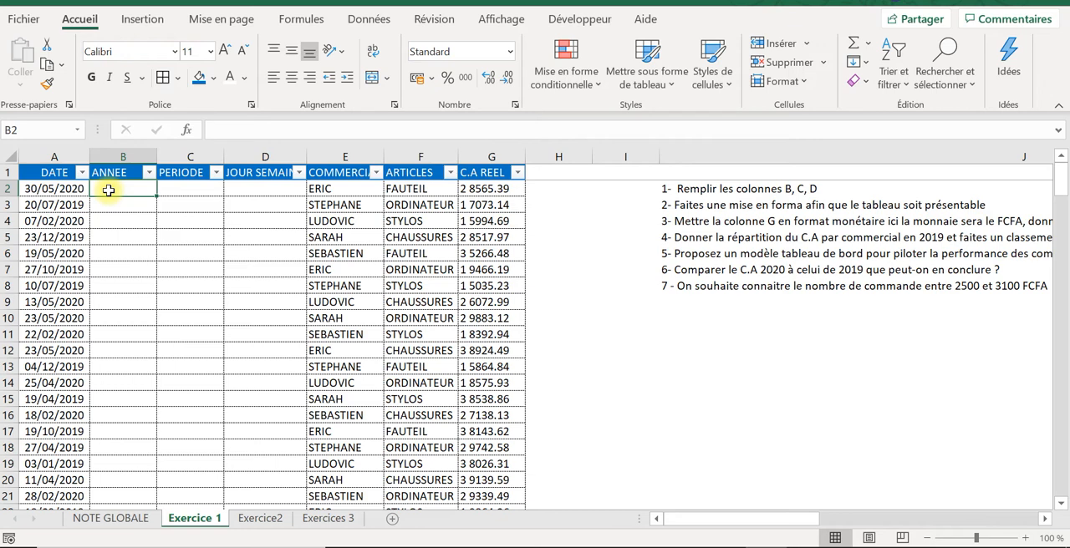
{"action": "type", "text": "="}
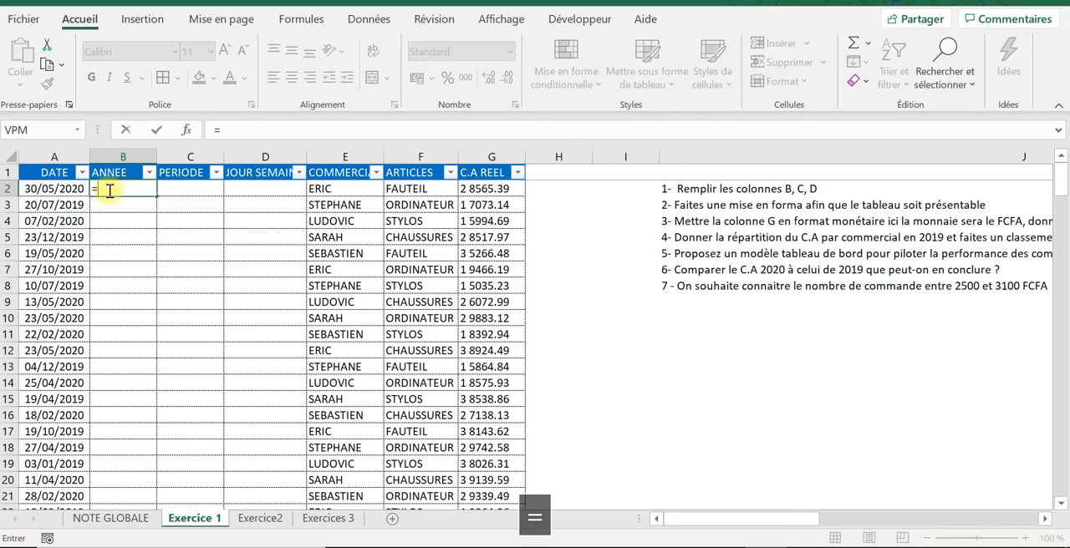
{"action": "type", "text": "texte"}
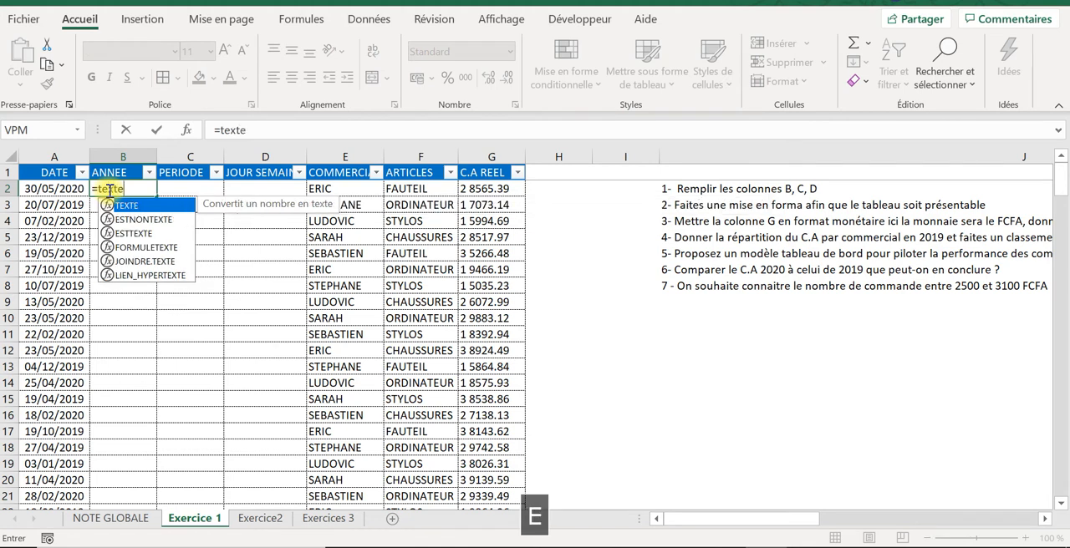
{"action": "type", "text": "("}
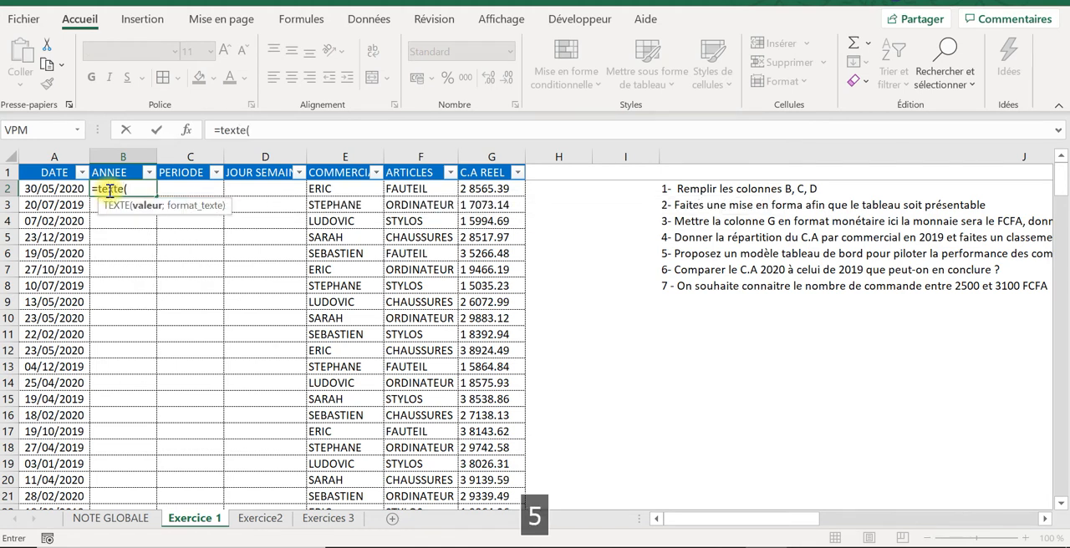
{"action": "left_click", "coordinate": [67, 189]}
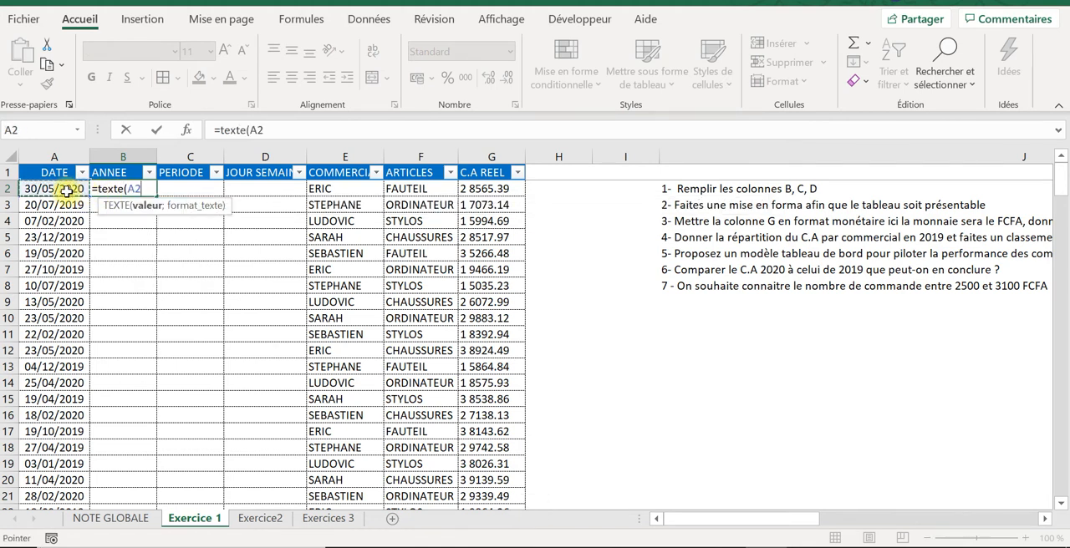
{"action": "type", "text": ";"}
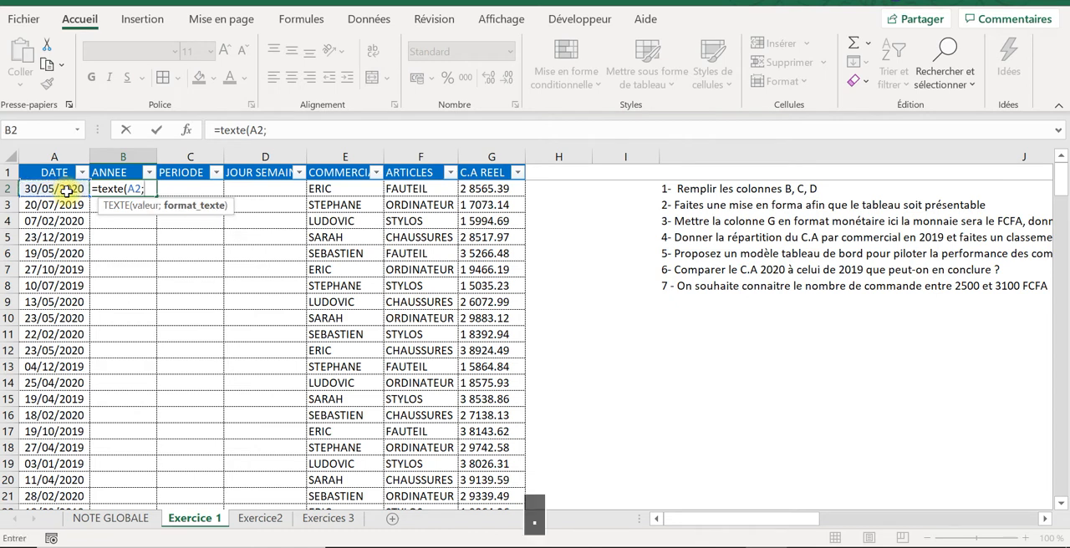
{"action": "type", "text": "\""}
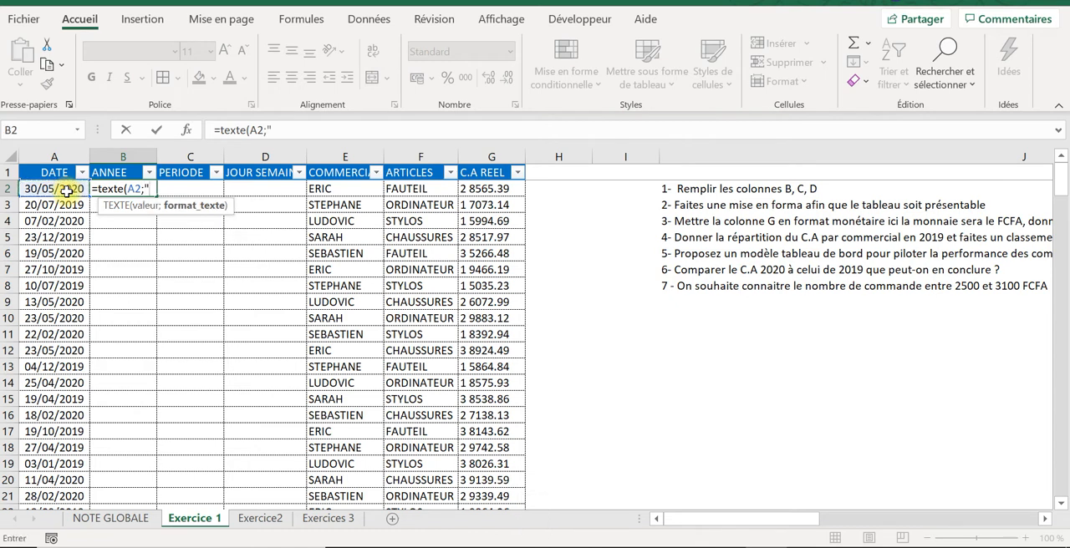
{"action": "type", "text": "aaa"}
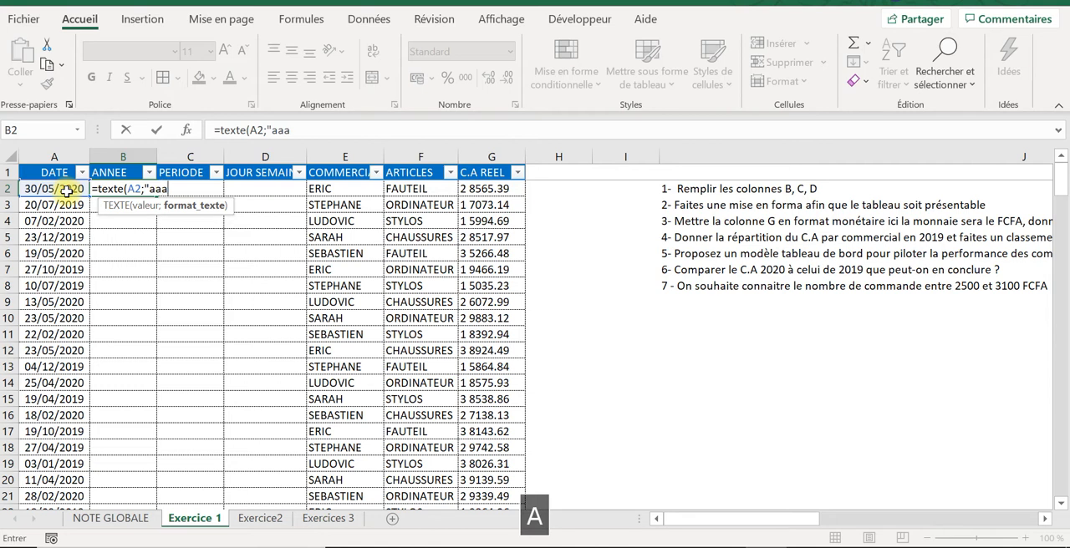
{"action": "type", "text": "a\""}
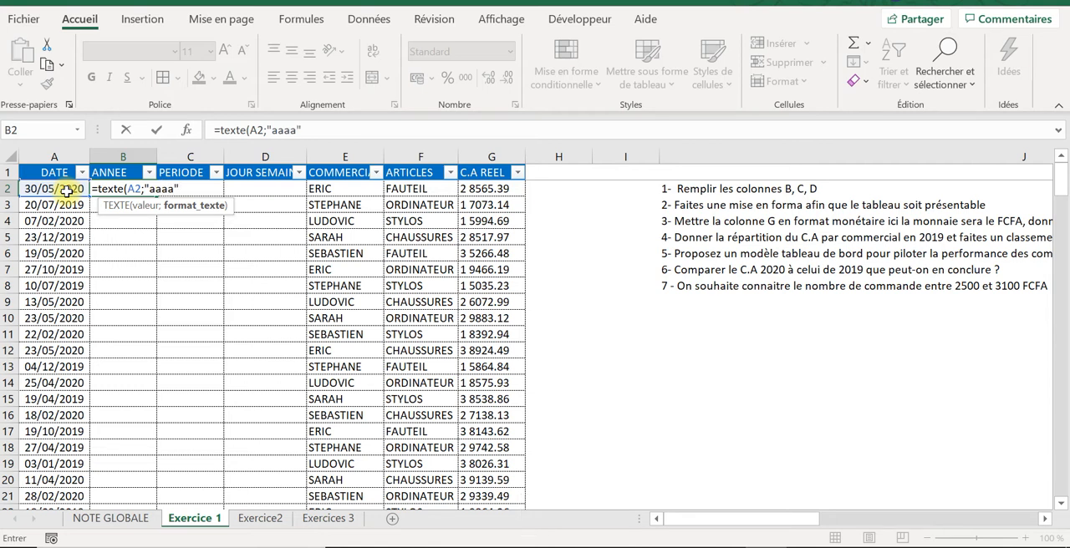
{"action": "type", "text": ")"}
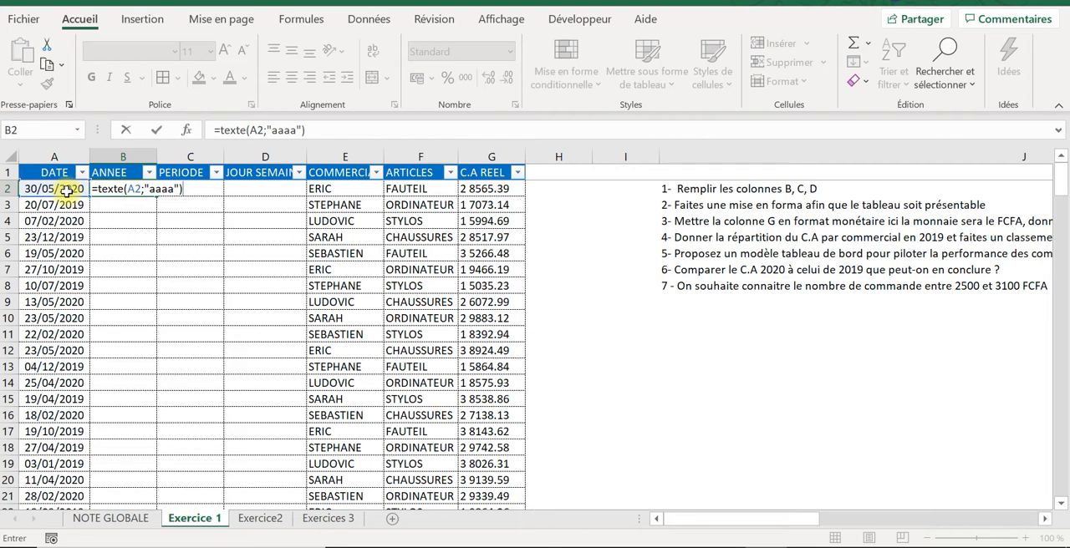
{"action": "key", "text": "Return"}
Step: Copy the year formula from B2 down the whole ANNEE column of the table
{"action": "left_click", "coordinate": [138, 187]}
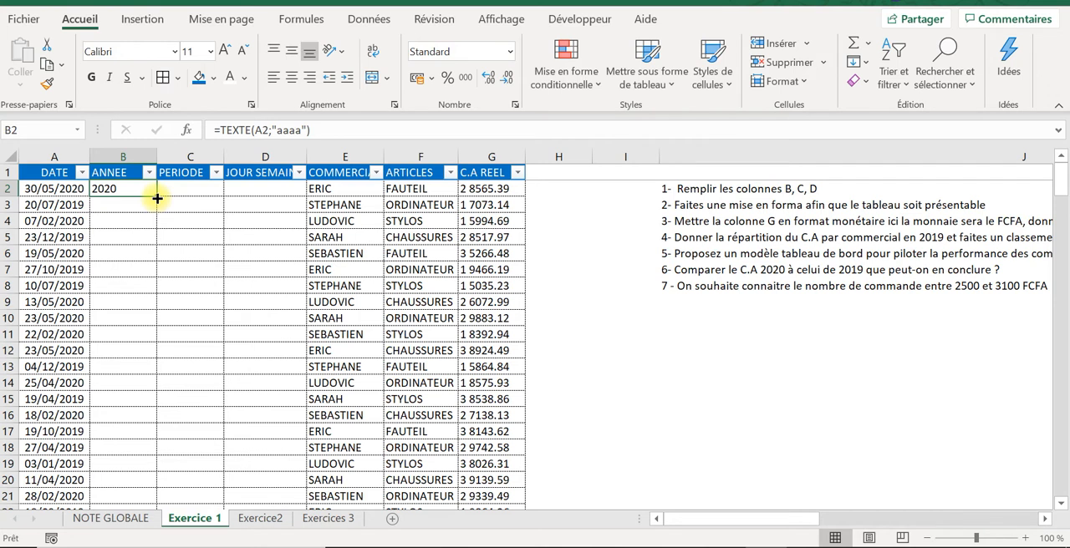
{"action": "double_click", "coordinate": [157, 198]}
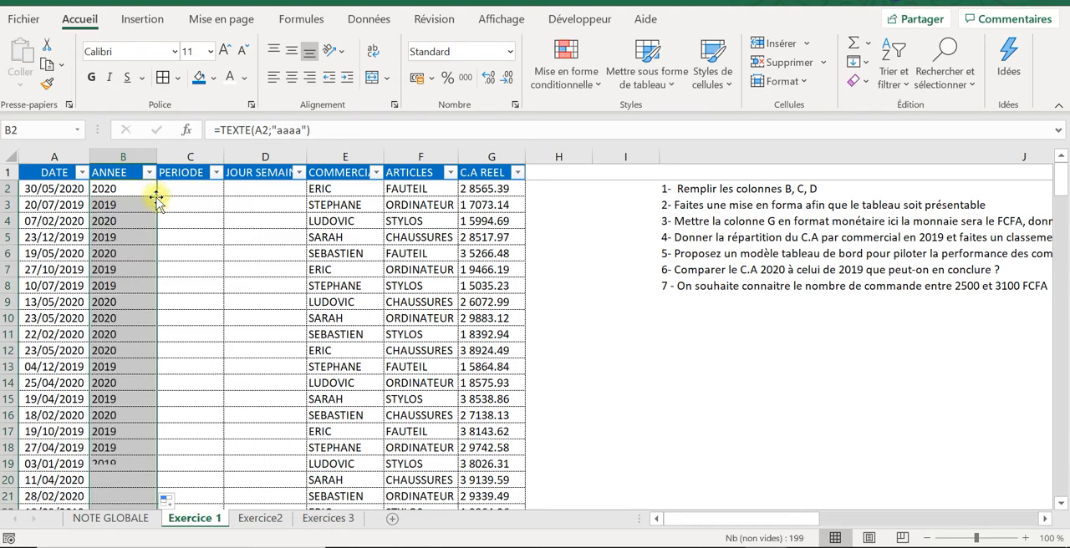
{"action": "left_click", "coordinate": [124, 292]}
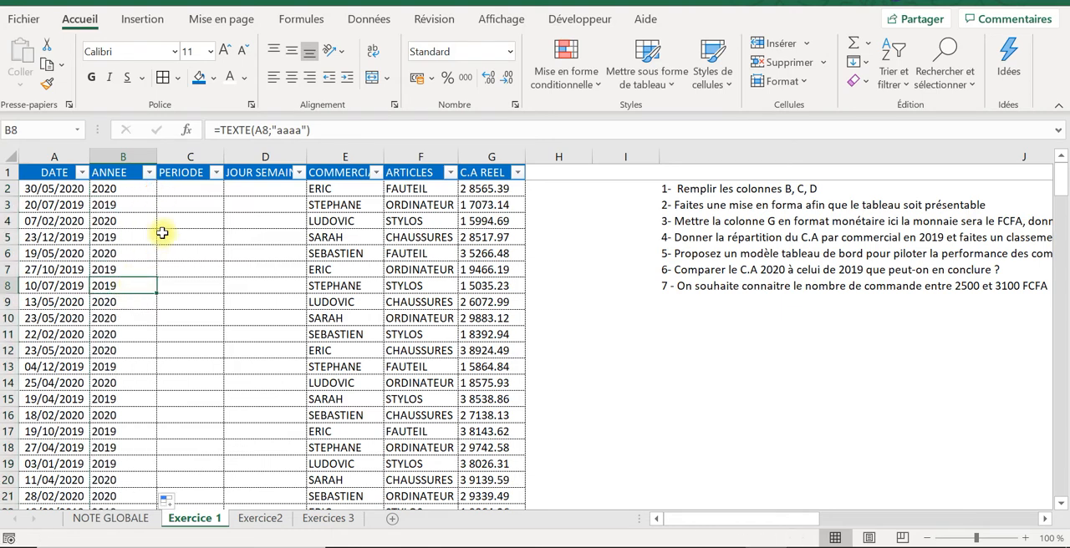
Step: Enter the formula =ANNEE(A2)&"-"&MOIS(A2) in cell C2 of the PERIODE column to combine year and month
{"action": "left_click", "coordinate": [175, 184]}
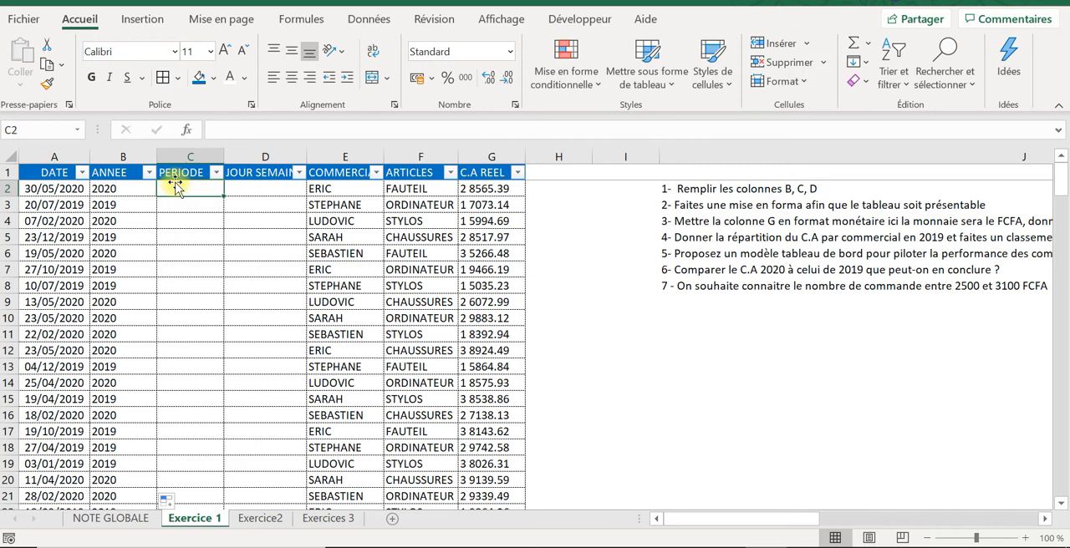
{"action": "type", "text": "="}
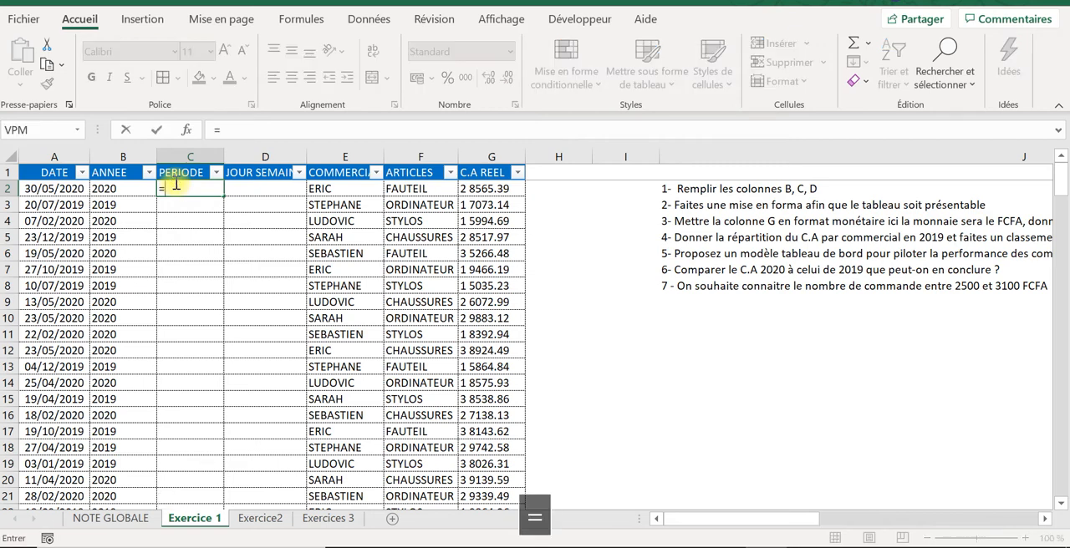
{"action": "type", "text": "ann"}
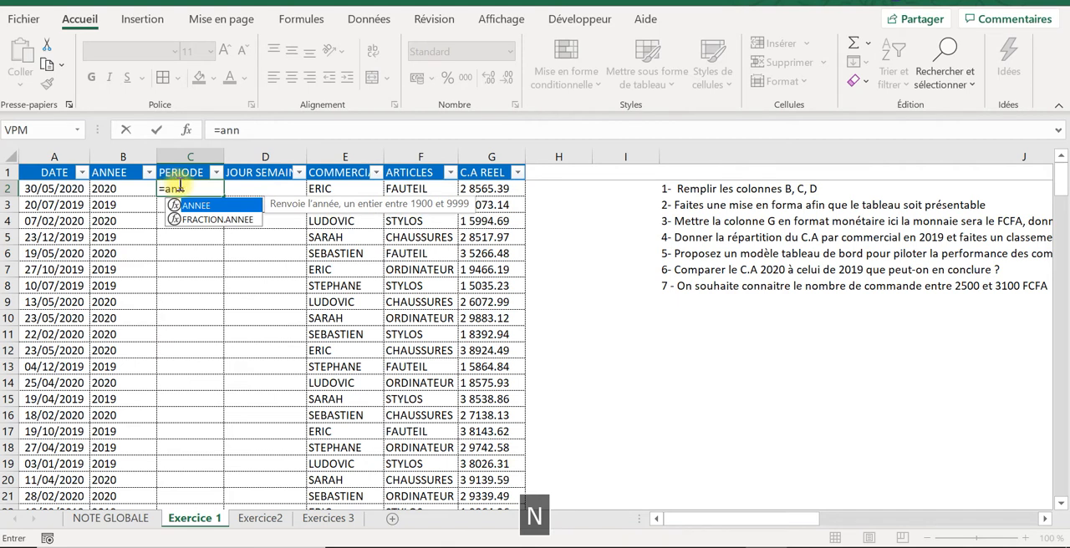
{"action": "double_click", "coordinate": [194, 208]}
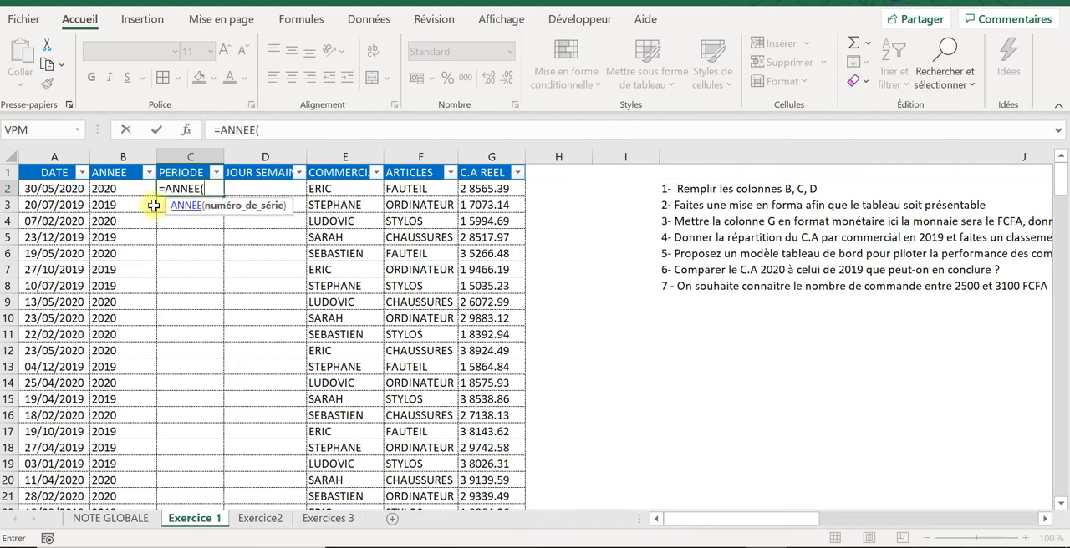
{"action": "left_click", "coordinate": [56, 189]}
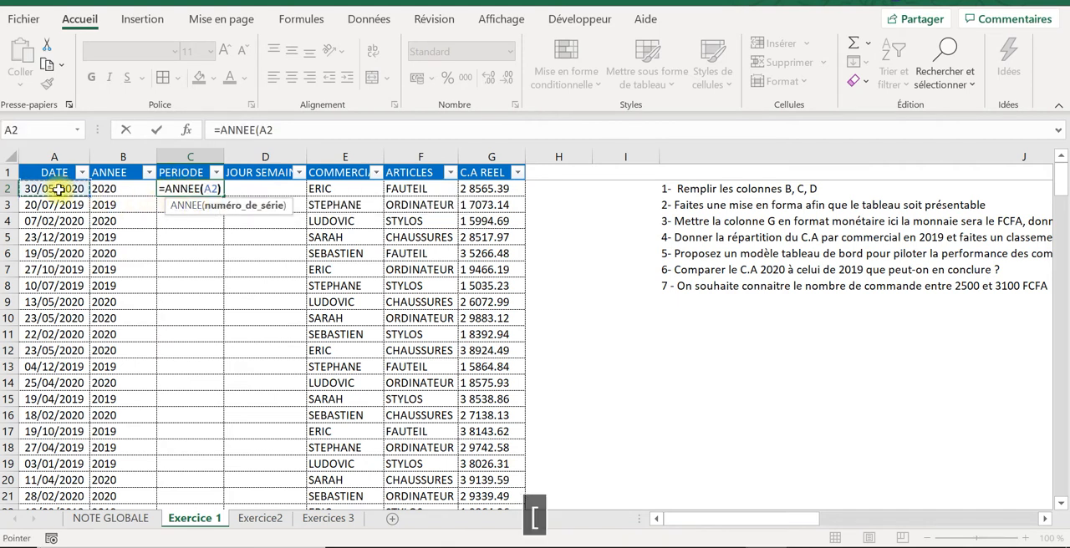
{"action": "type", "text": ")"}
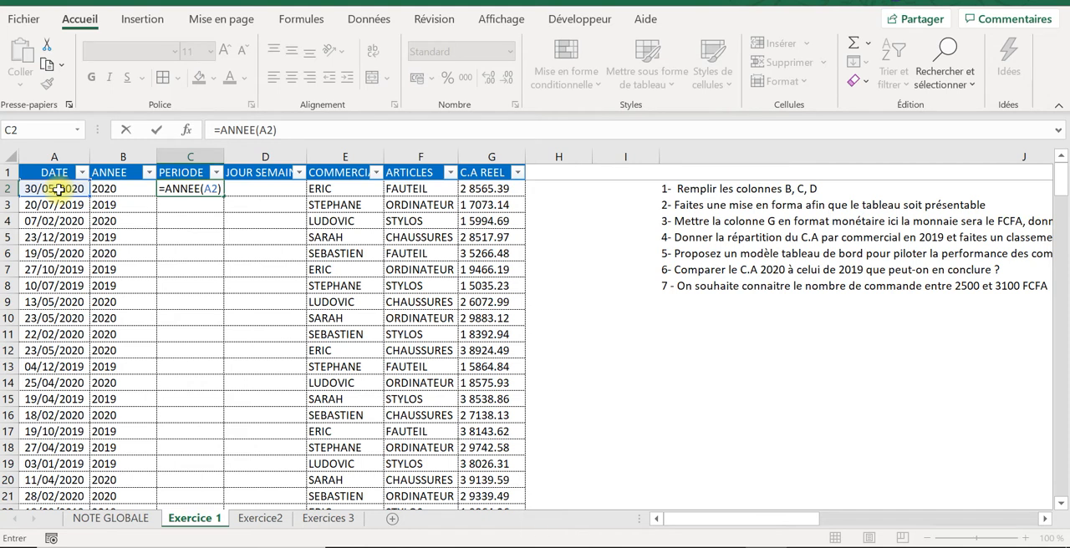
{"action": "type", "text": "&"}
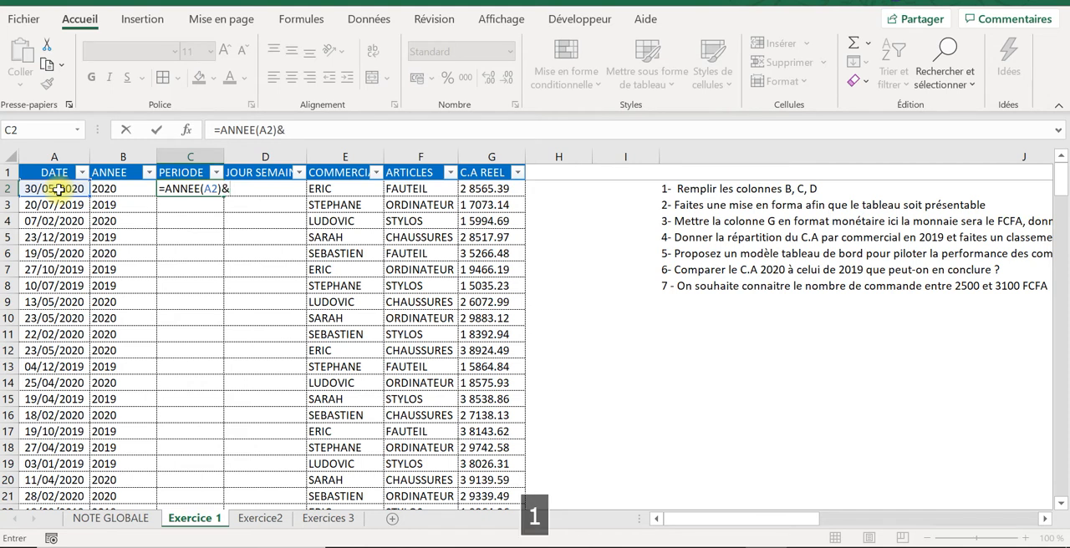
{"action": "type", "text": "\"-\"&mois("}
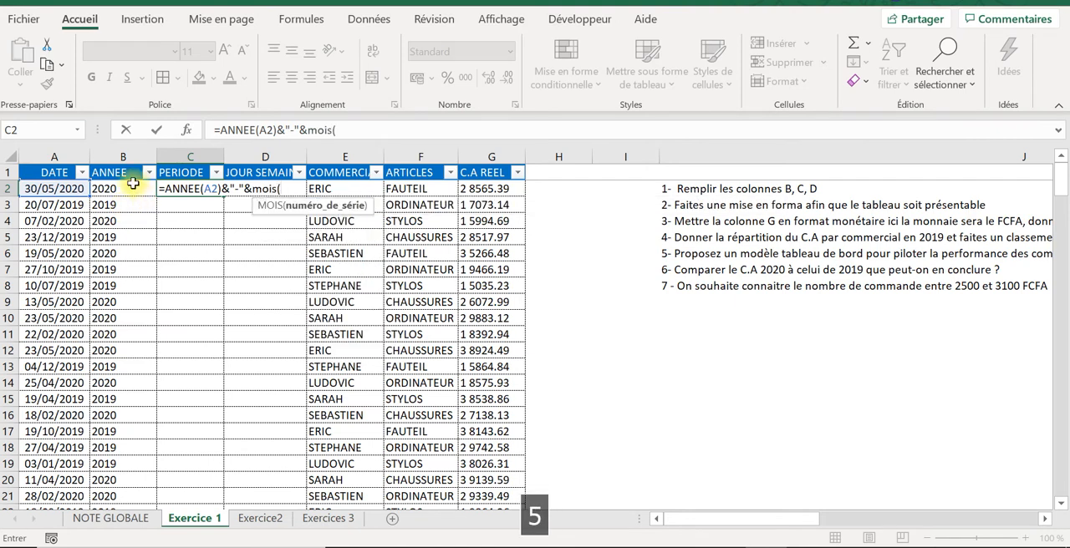
{"action": "left_click", "coordinate": [59, 187]}
{"action": "type", "text": ")"}
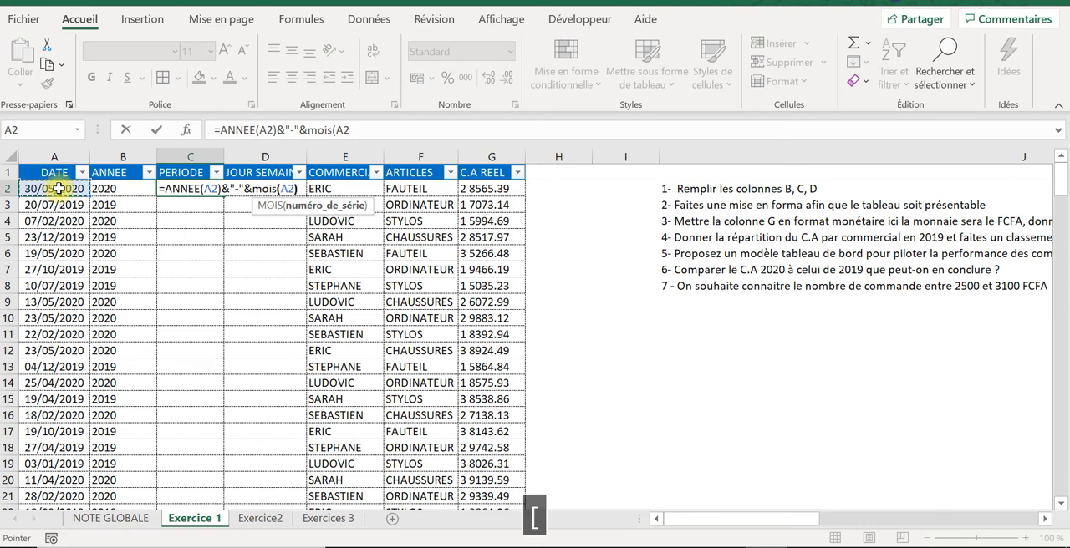
{"action": "key", "text": "Return"}
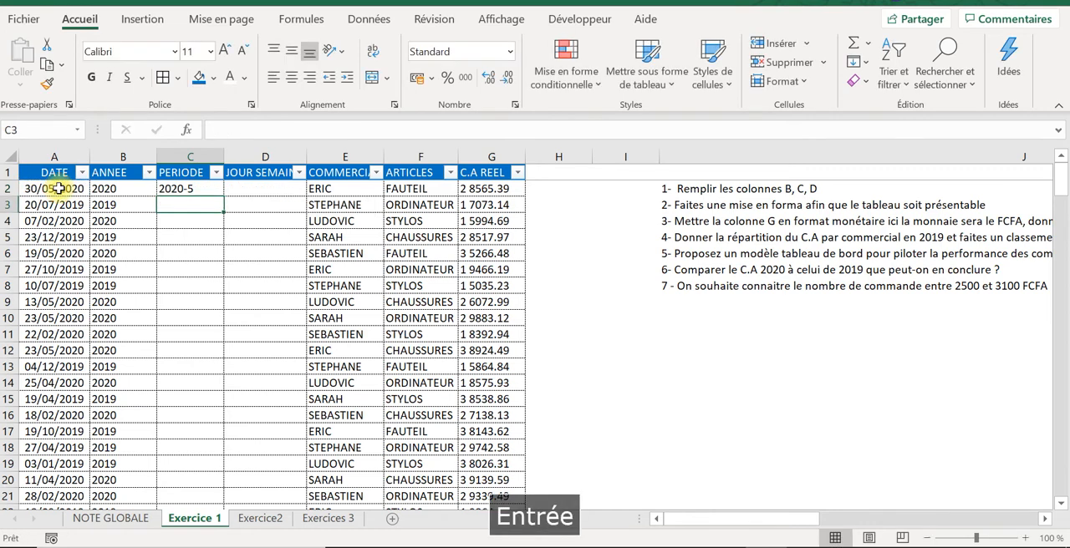
Step: Copy the year-month formula from C2 down the whole PERIODE column of the table
{"action": "left_click", "coordinate": [186, 187]}
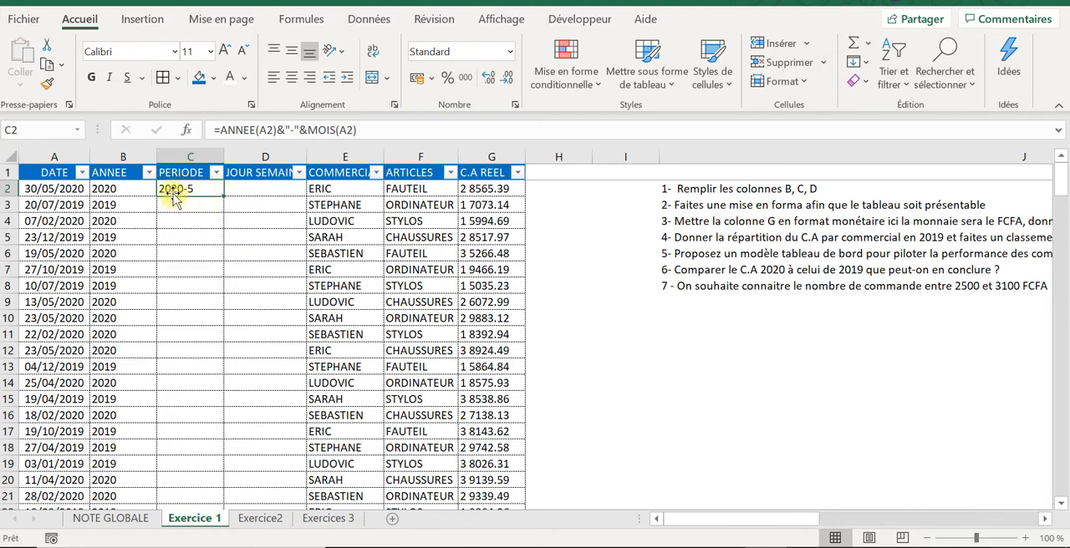
{"action": "double_click", "coordinate": [221, 193]}
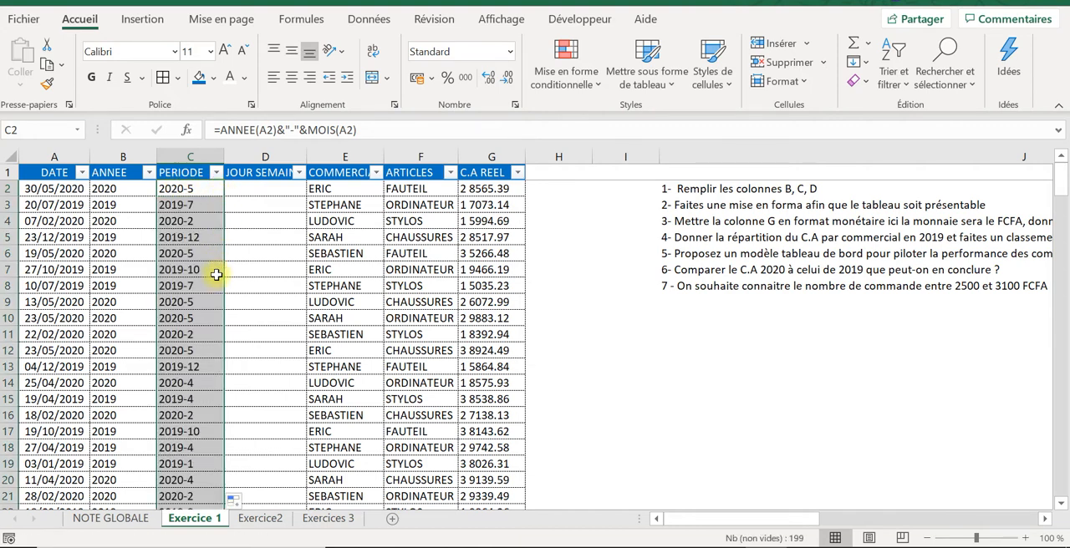
{"action": "left_click", "coordinate": [193, 266]}
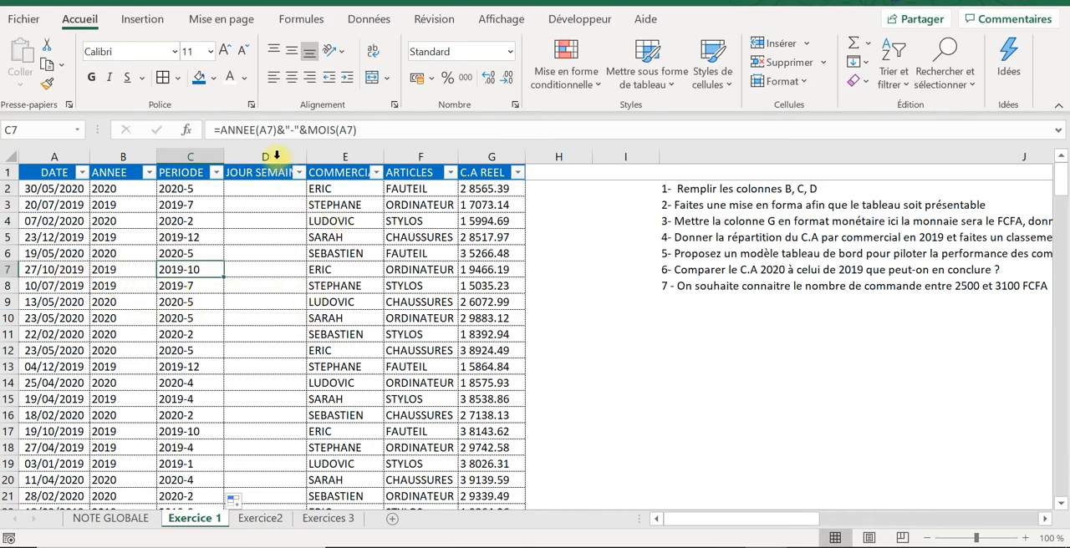
Step: Copy the TEXTE formula from B2 unchanged into cell D2 and widen column D so the JOUR SEMAINE header fits
{"action": "left_click", "coordinate": [267, 185]}
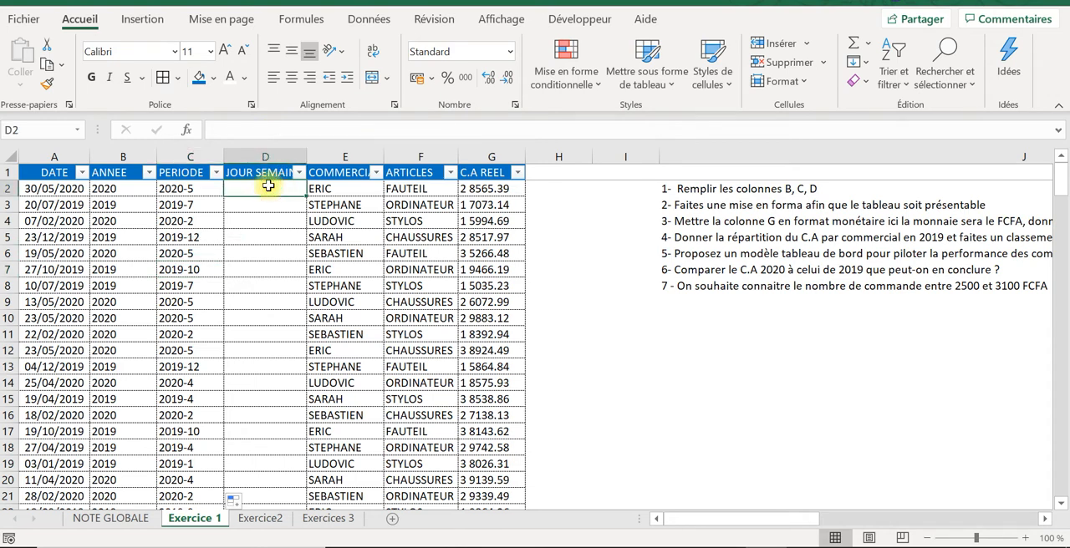
{"action": "left_click", "coordinate": [134, 185]}
{"action": "left_click_drag", "start_coordinate": [334, 131], "coordinate": [181, 118]}
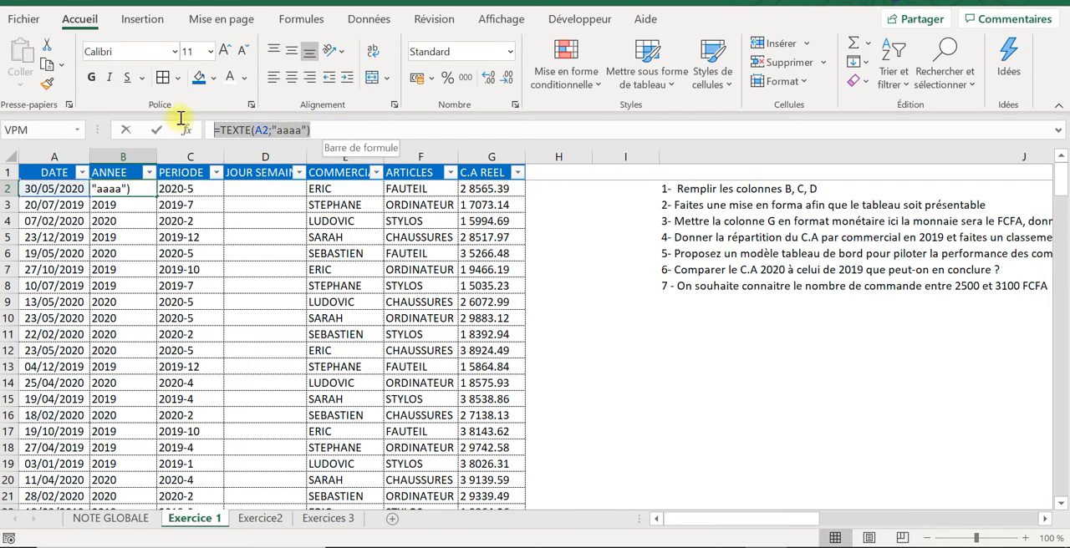
{"action": "key", "text": "ctrl+c"}
{"action": "key", "text": "Tab"}
{"action": "key", "text": "Tab"}
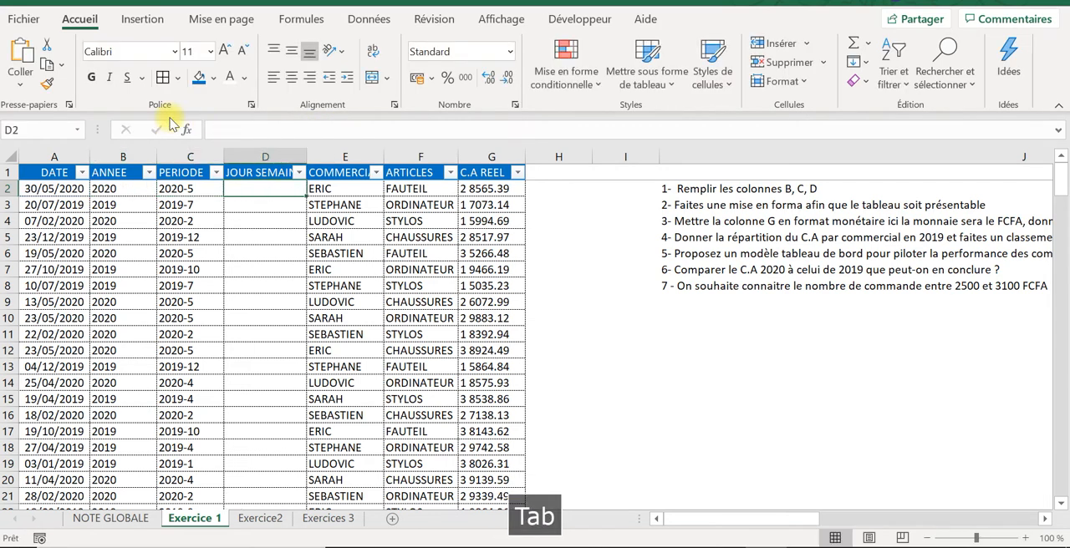
{"action": "left_click_drag", "start_coordinate": [306, 155], "coordinate": [321, 155]}
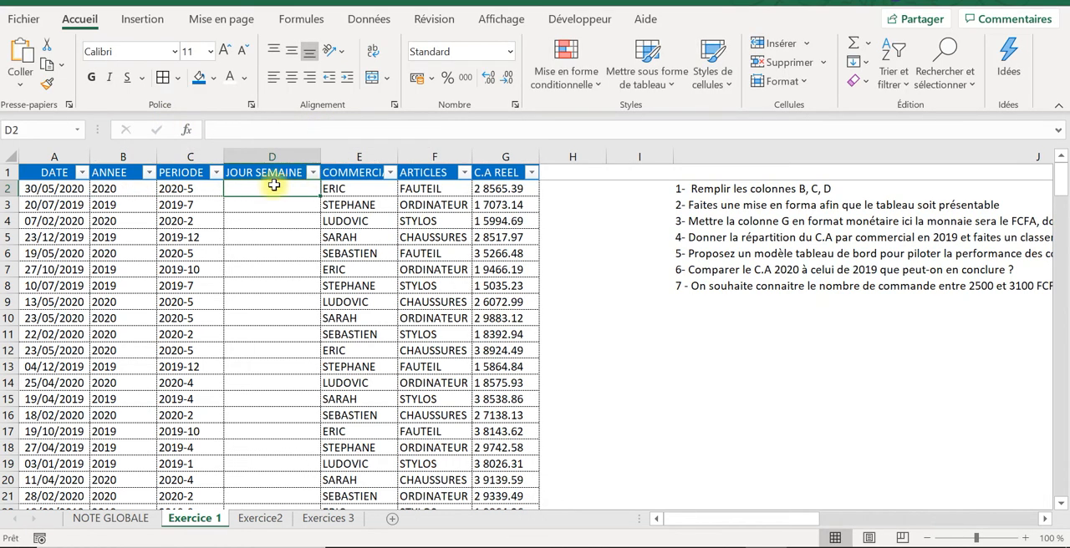
{"action": "left_click", "coordinate": [259, 130]}
{"action": "key", "text": "ctrl+v"}
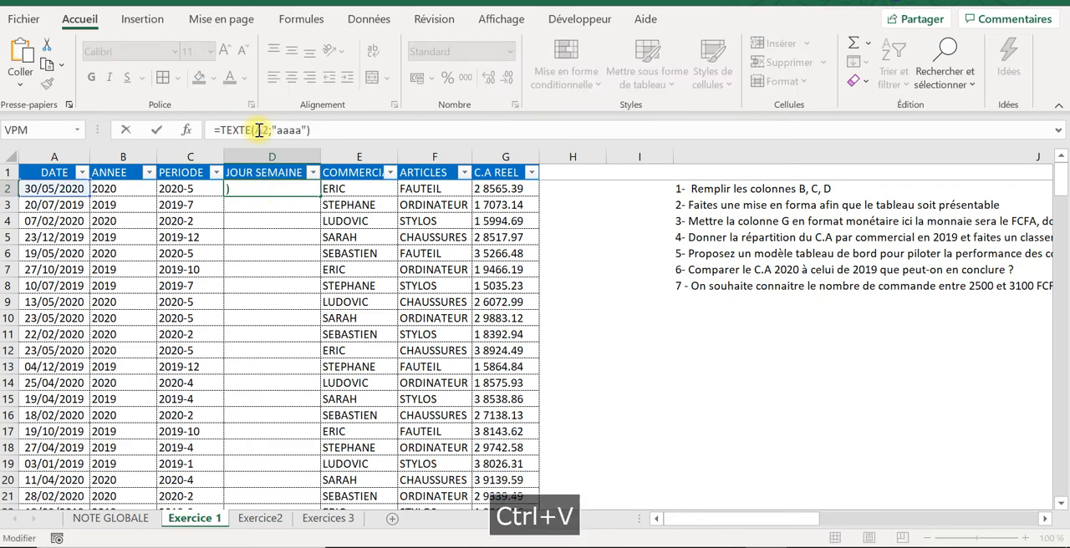
{"action": "key", "text": "Return"}
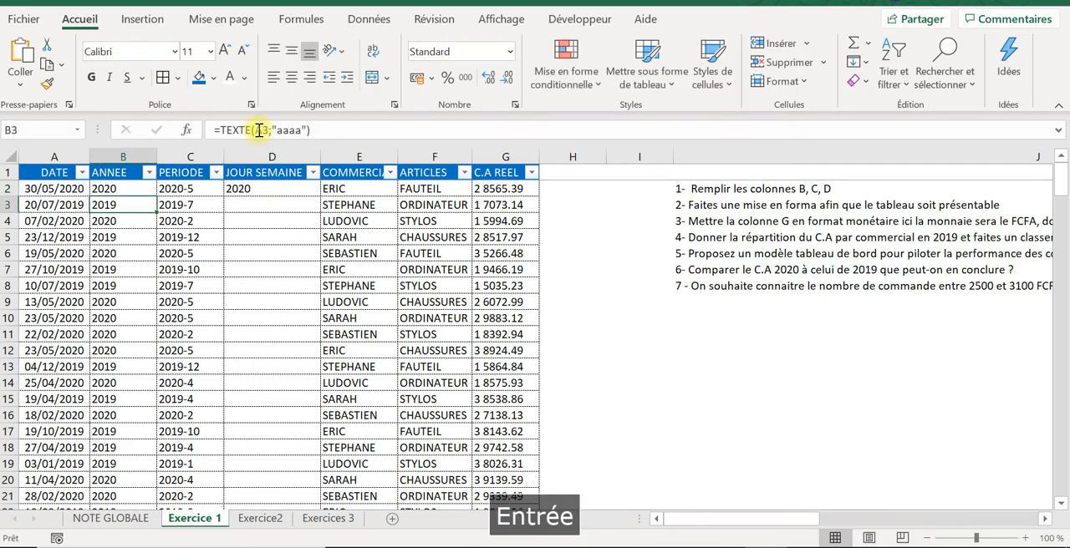
Step: Change the format code in D2 so the formula reads =TEXTE(A2;"jjjj") and returns the weekday name
{"action": "left_click", "coordinate": [263, 188]}
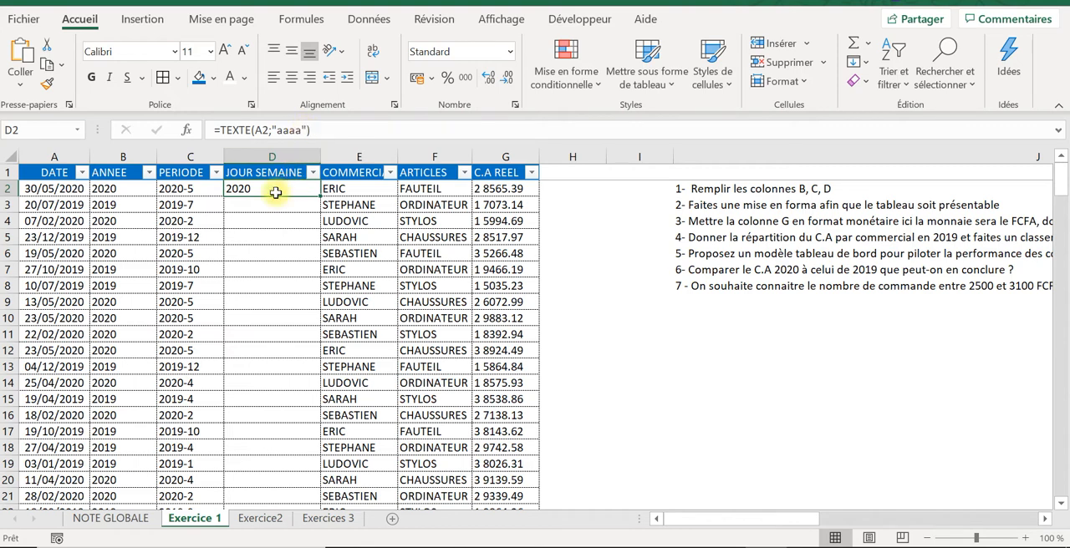
{"action": "left_click", "coordinate": [141, 195]}
{"action": "left_click", "coordinate": [282, 190]}
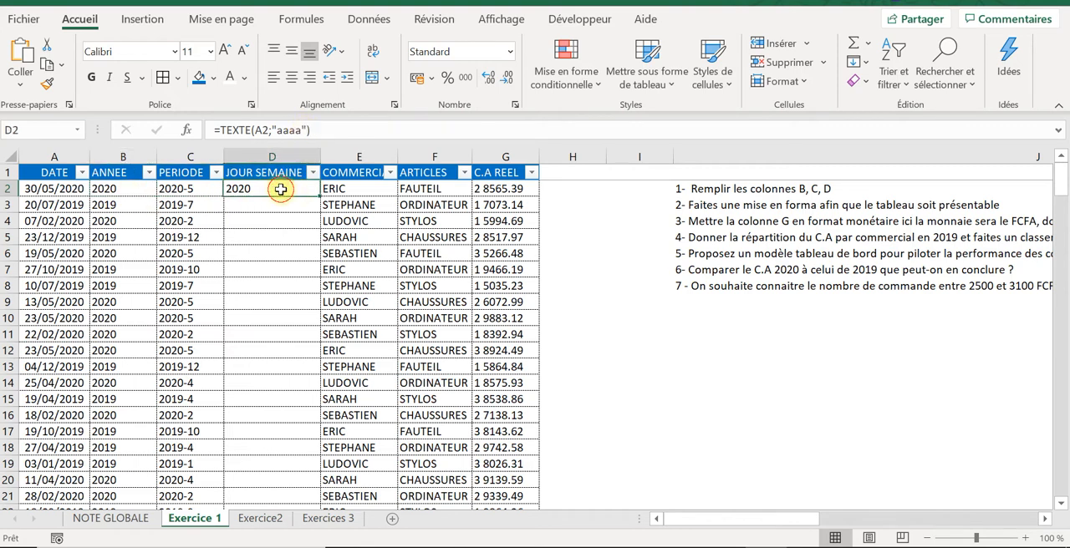
{"action": "left_click", "coordinate": [318, 130]}
{"action": "key", "text": "BackSpace"}
{"action": "key", "text": "BackSpace"}
{"action": "key", "text": "BackSpace"}
{"action": "key", "text": "BackSpace"}
{"action": "key", "text": "BackSpace"}
{"action": "key", "text": "BackSpace"}
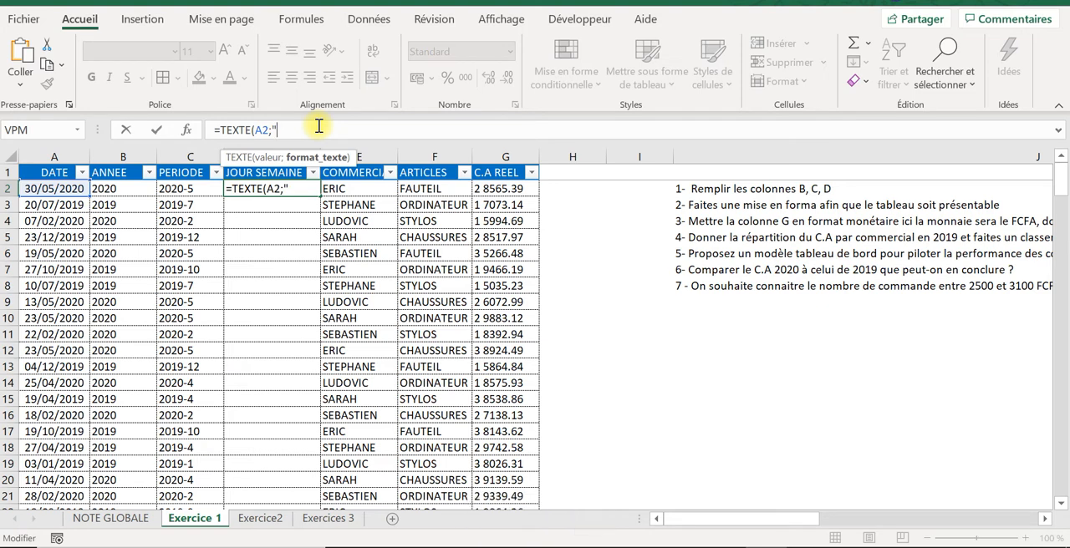
{"action": "type", "text": "jjj"}
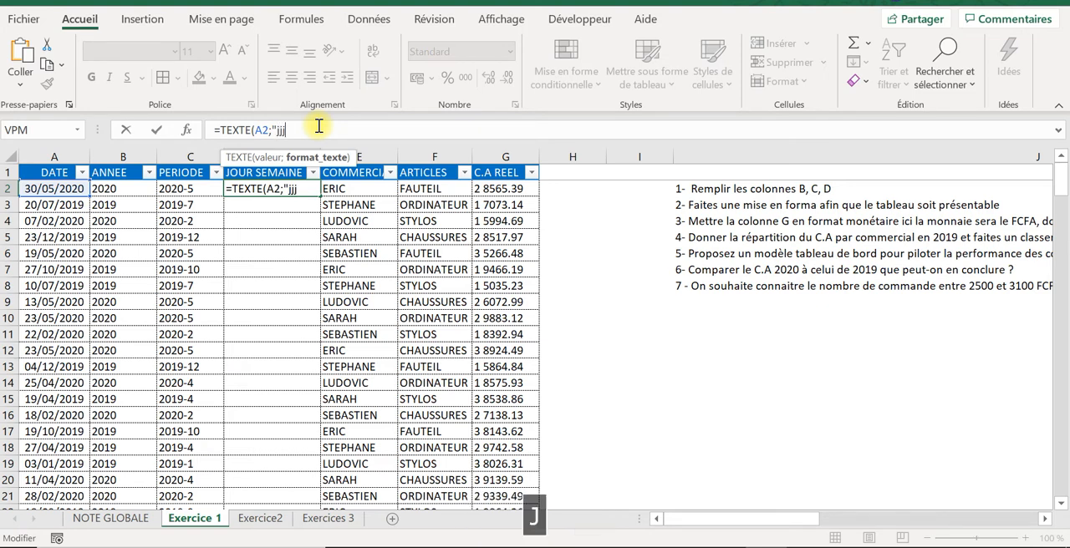
{"action": "type", "text": "j\""}
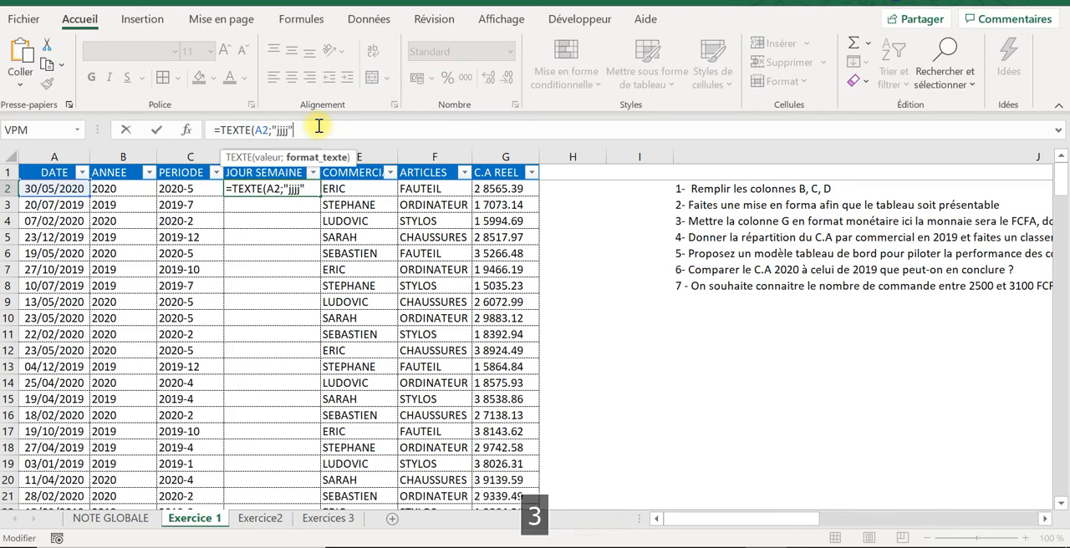
{"action": "type", "text": ")"}
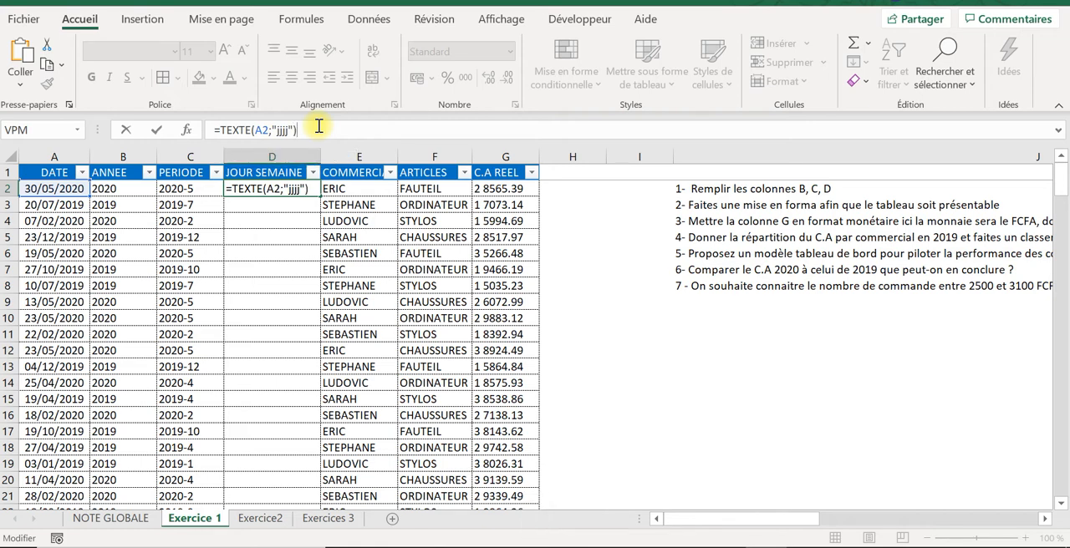
{"action": "key", "text": "Return"}
{"action": "left_click", "coordinate": [270, 191]}
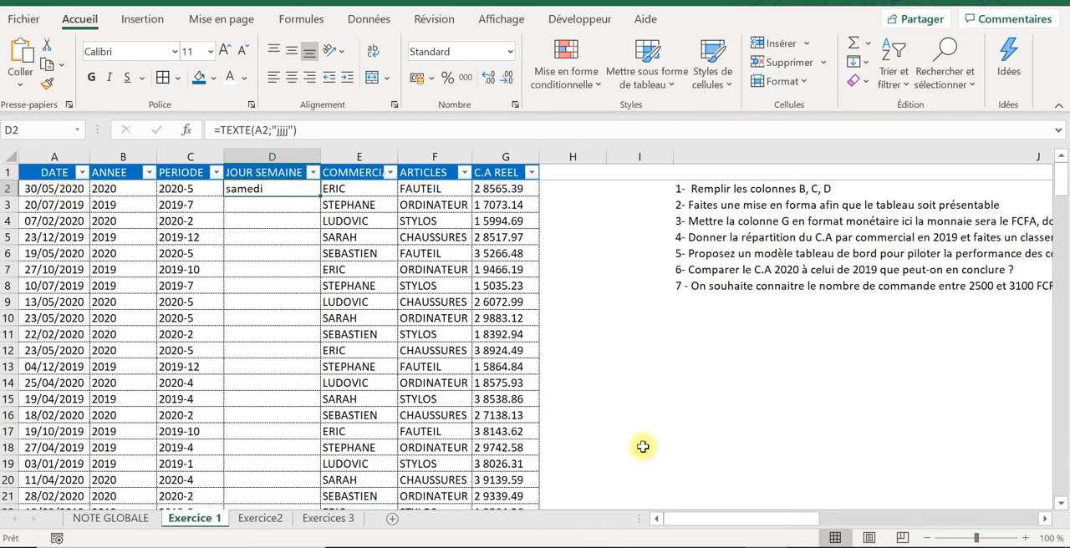
Step: Check in the Windows calendar which weekday 30 May 2020, the date in A2, falls on
{"action": "left_click", "coordinate": [1014, 547]}
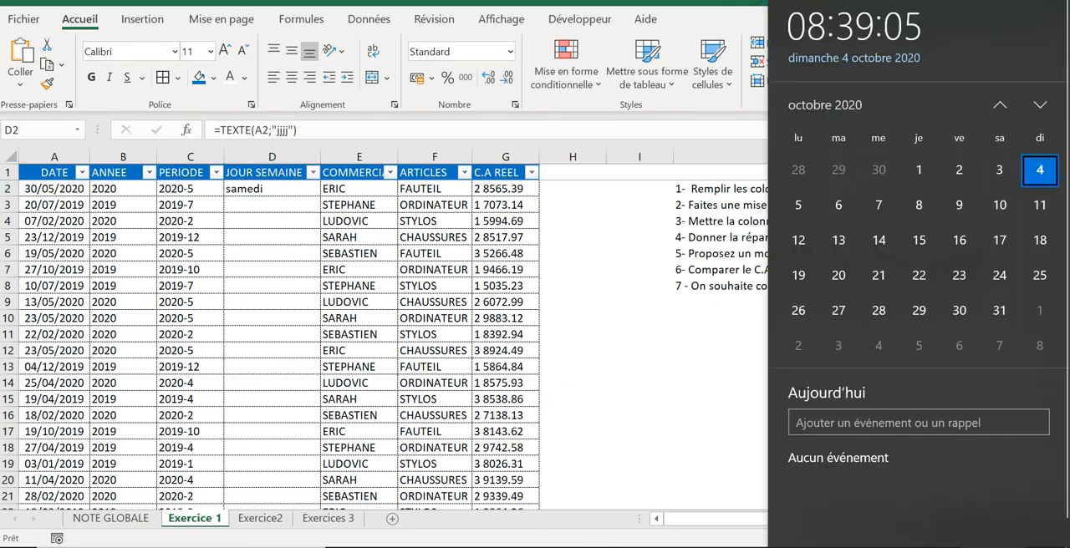
{"action": "left_click", "coordinate": [1003, 97]}
{"action": "left_click", "coordinate": [1004, 98]}
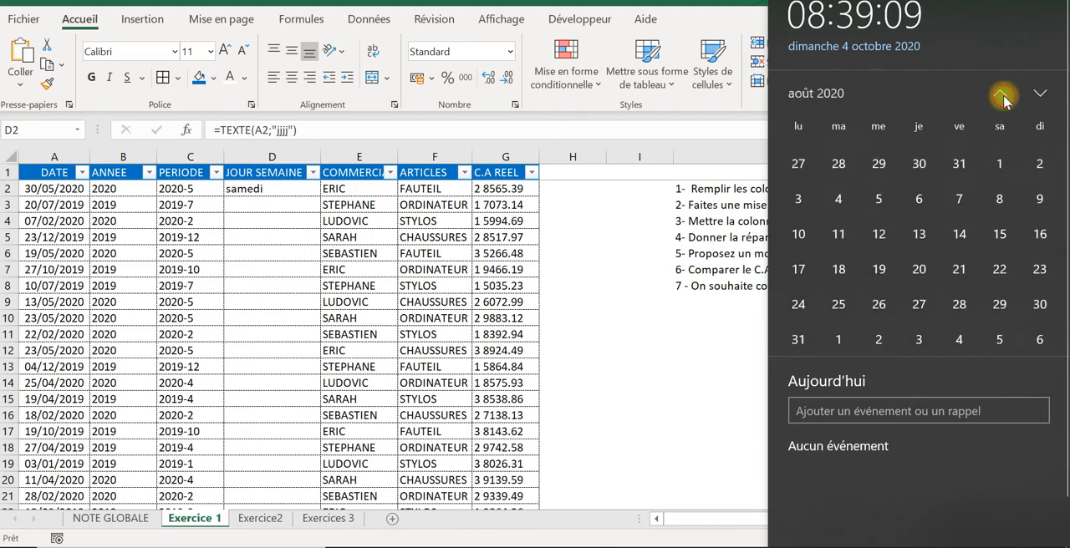
{"action": "left_click", "coordinate": [1003, 98]}
{"action": "left_click", "coordinate": [1004, 98]}
{"action": "left_click", "coordinate": [1004, 97]}
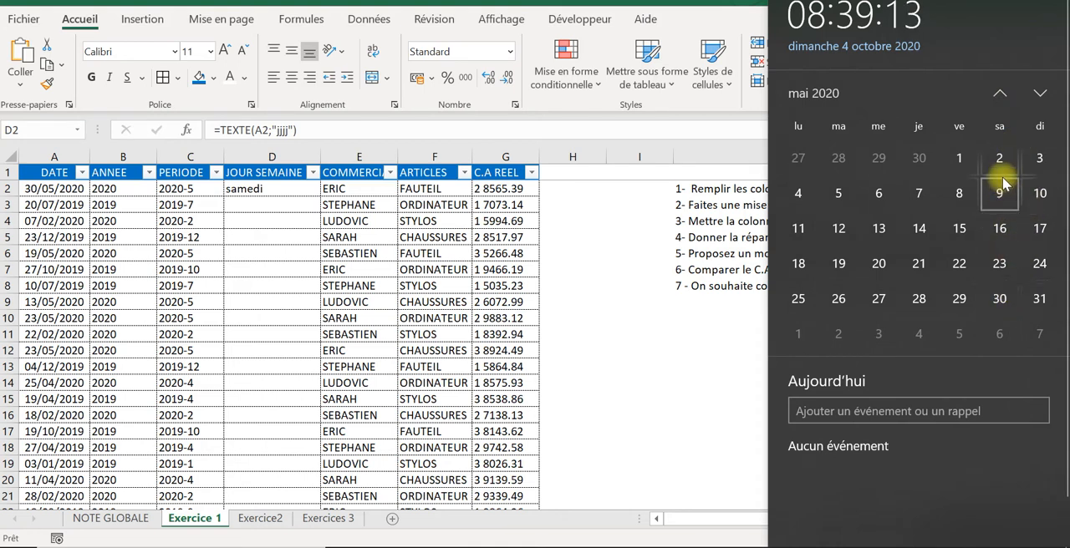
{"action": "left_click", "coordinate": [599, 236]}
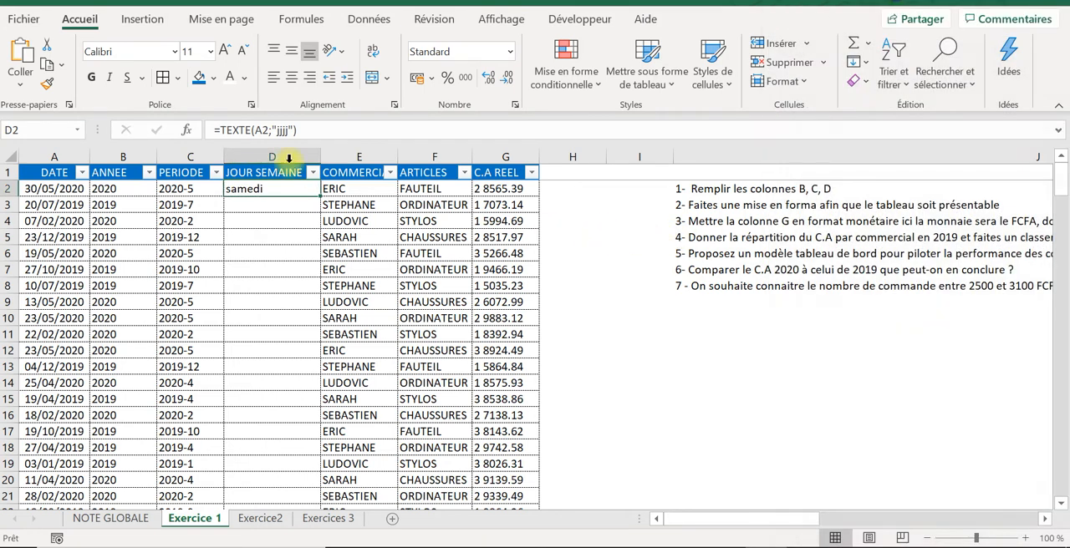
Step: Copy the weekday formula from D2 down the whole JOUR SEMAINE column of the table
{"action": "double_click", "coordinate": [319, 197]}
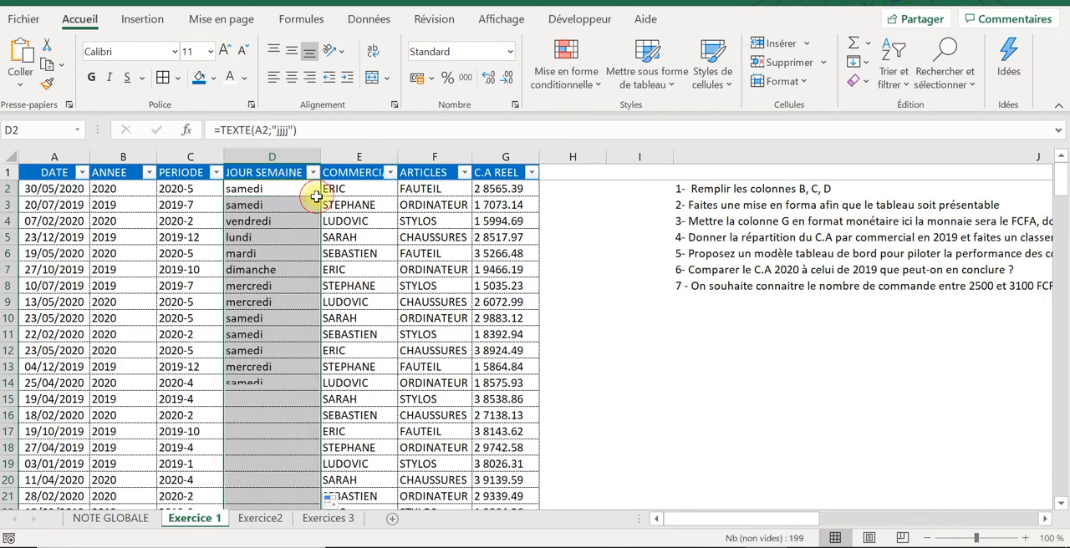
{"action": "left_click", "coordinate": [261, 219]}
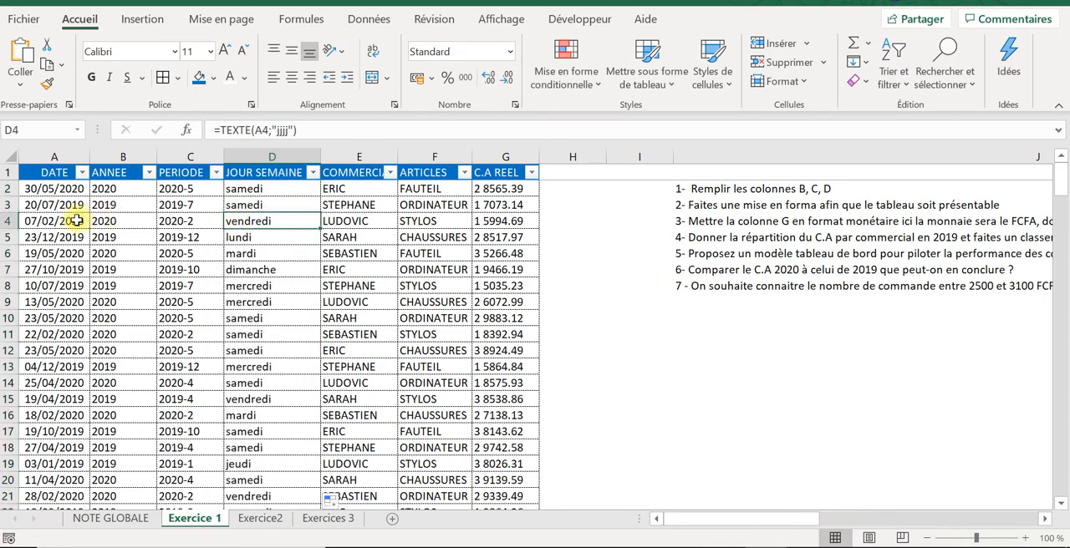
Step: Check in the Windows calendar which weekday 7 February 2020, the date in A4, falls on
{"action": "left_click", "coordinate": [76, 221]}
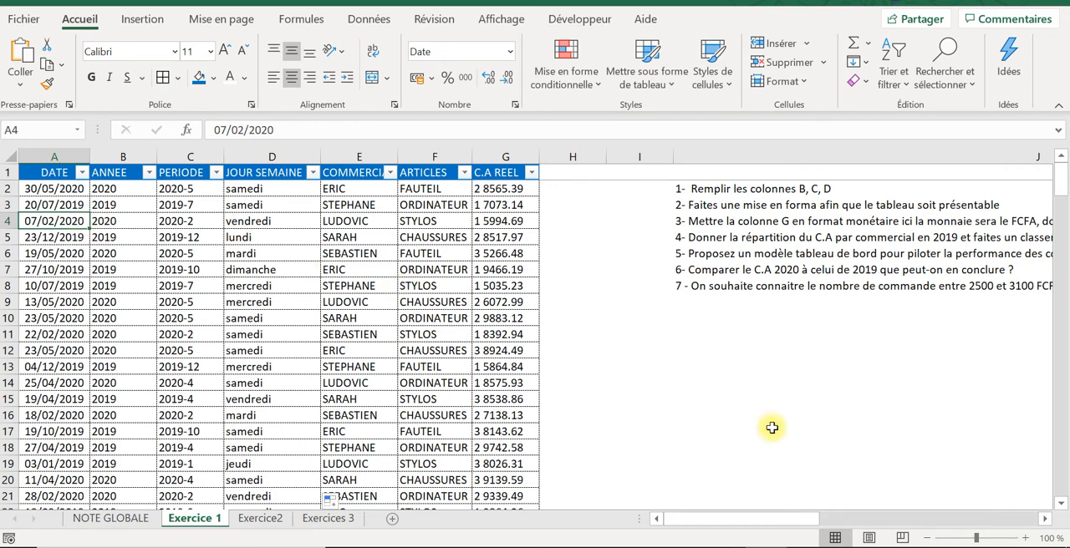
{"action": "left_click", "coordinate": [994, 546]}
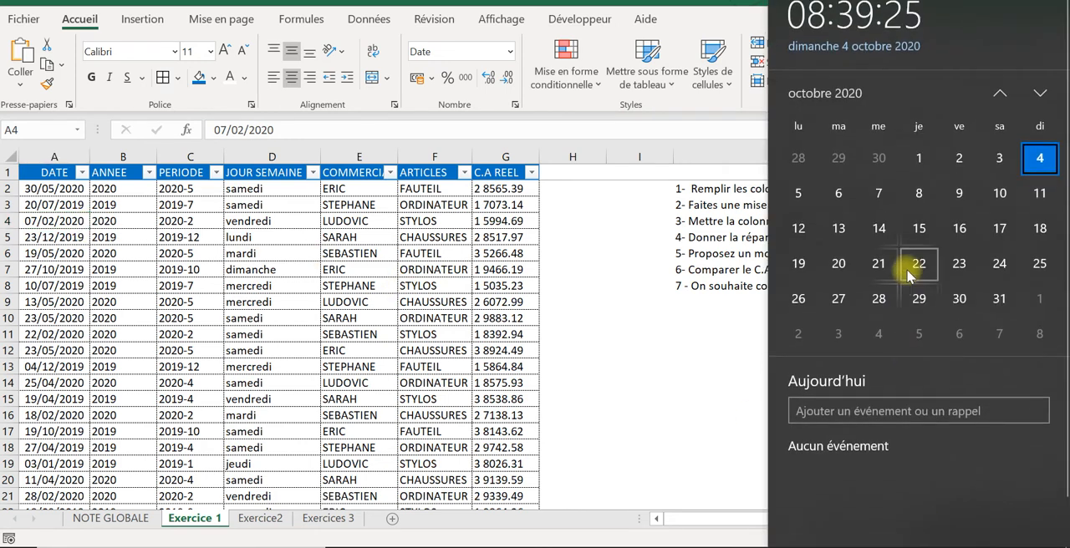
{"action": "left_click", "coordinate": [998, 95]}
{"action": "left_click", "coordinate": [998, 95]}
{"action": "left_click", "coordinate": [998, 95]}
{"action": "left_click", "coordinate": [999, 95]}
{"action": "left_click", "coordinate": [999, 95]}
{"action": "left_click", "coordinate": [999, 95]}
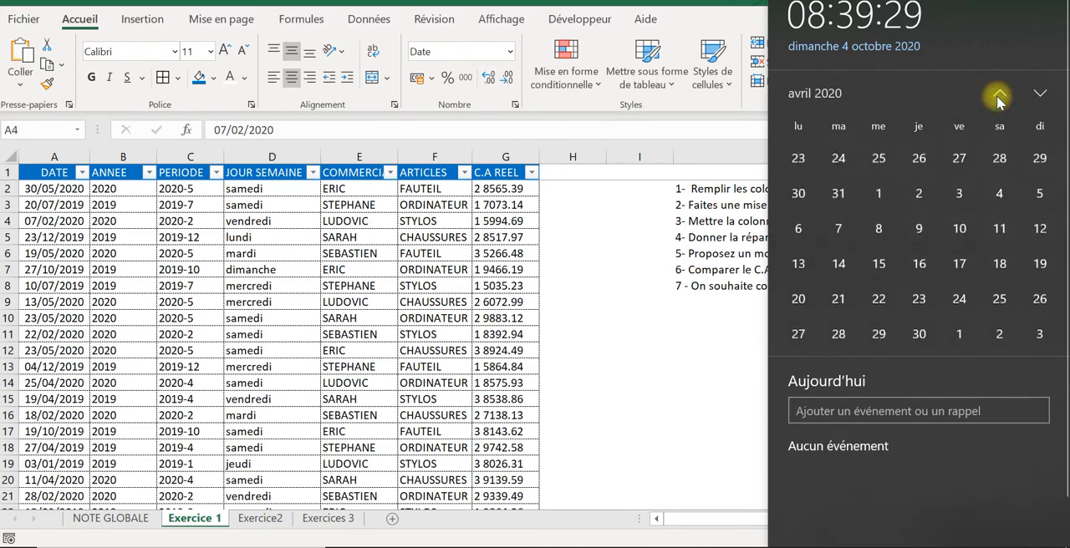
{"action": "left_click", "coordinate": [998, 95]}
{"action": "left_click", "coordinate": [999, 96]}
{"action": "left_click", "coordinate": [999, 96]}
{"action": "left_click", "coordinate": [999, 95]}
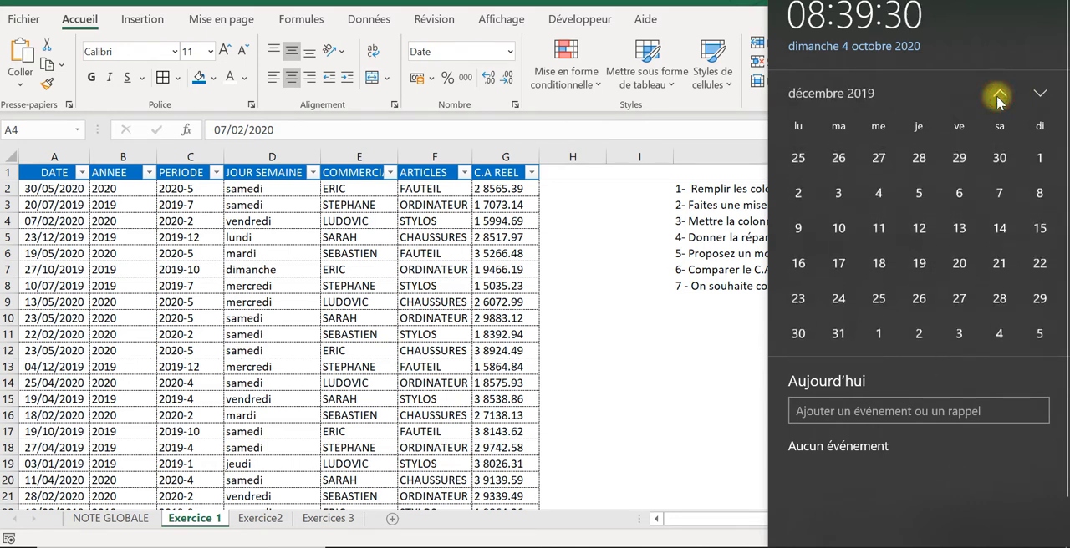
{"action": "left_click", "coordinate": [1040, 93]}
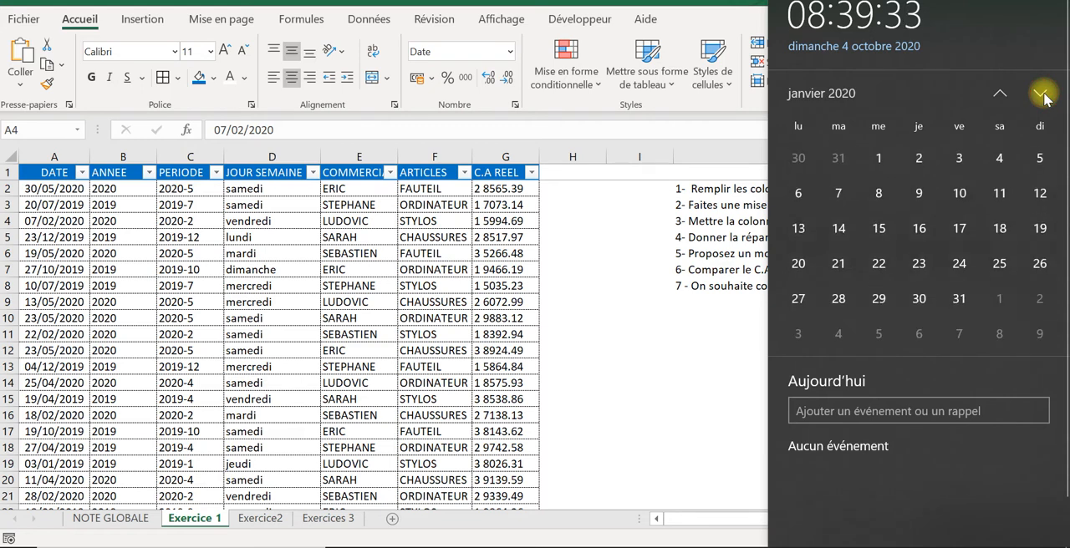
{"action": "left_click", "coordinate": [1040, 94]}
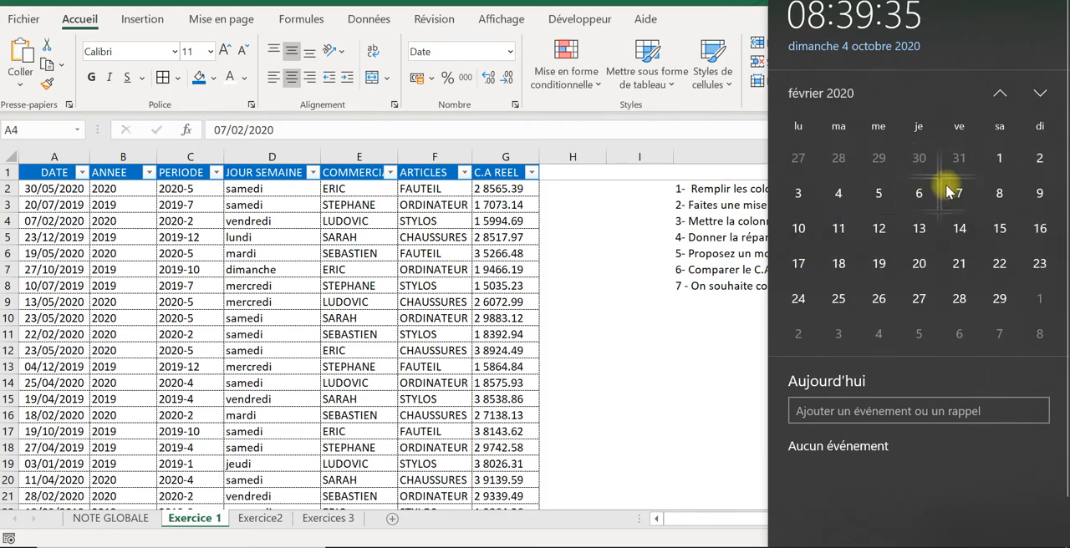
{"action": "left_click", "coordinate": [618, 282]}
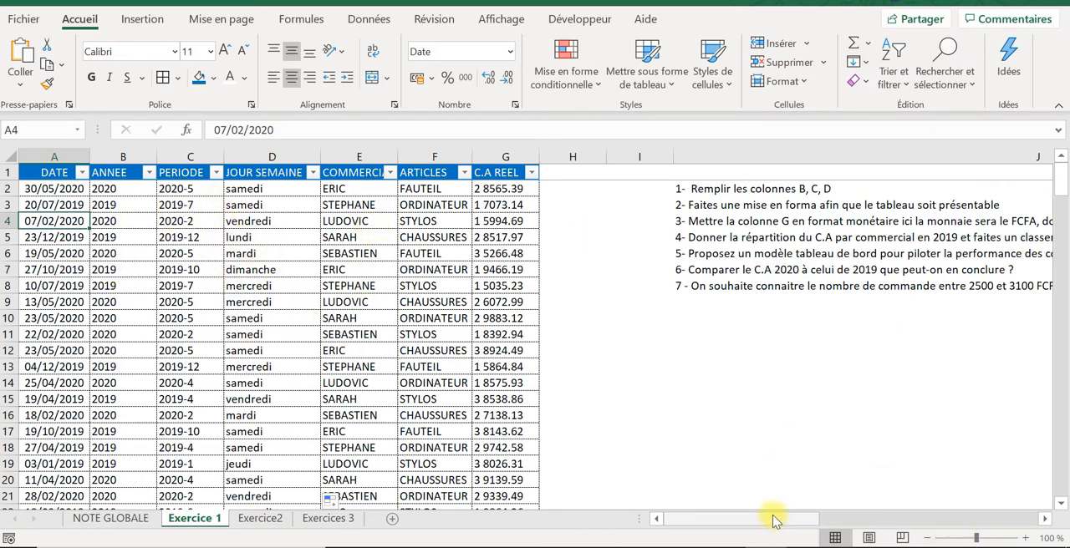
Step: Enter the scores 10 for question 1 and 5 for question 2 in the Votre Note column
{"action": "left_click_drag", "start_coordinate": [771, 517], "coordinate": [980, 521]}
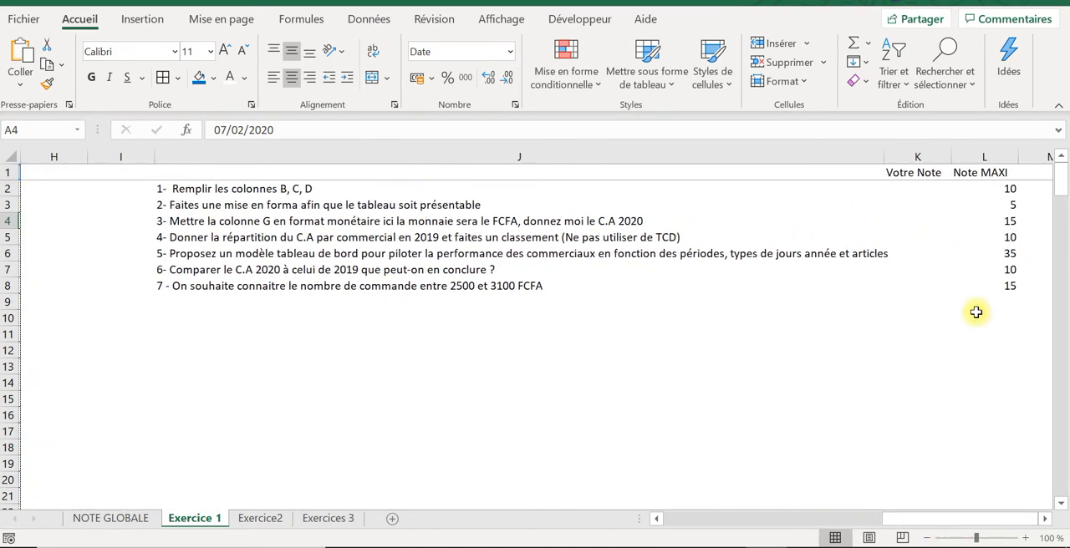
{"action": "left_click", "coordinate": [916, 188]}
{"action": "key", "text": "Caps_Lock"}
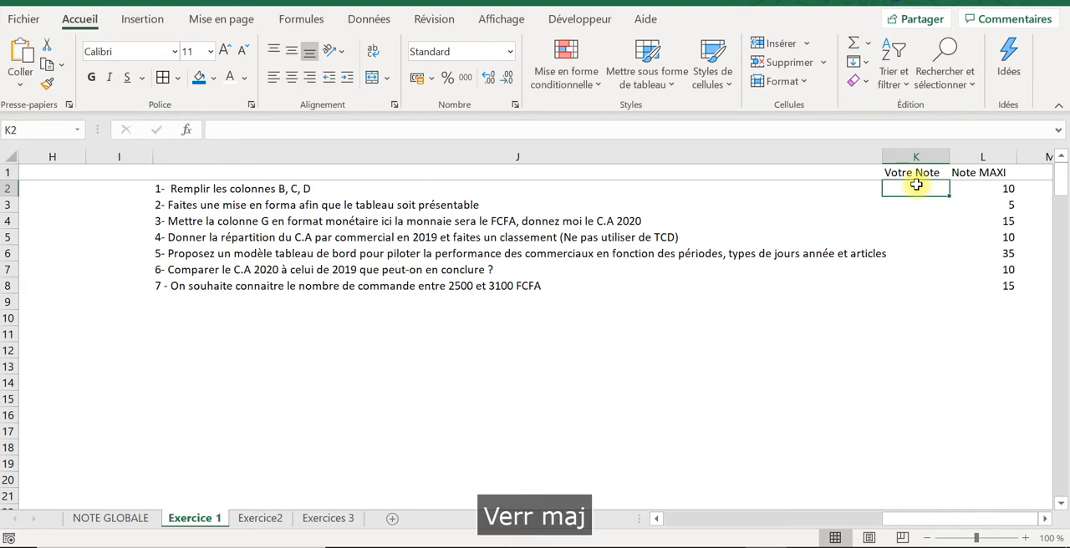
{"action": "type", "text": "10"}
{"action": "key", "text": "Return"}
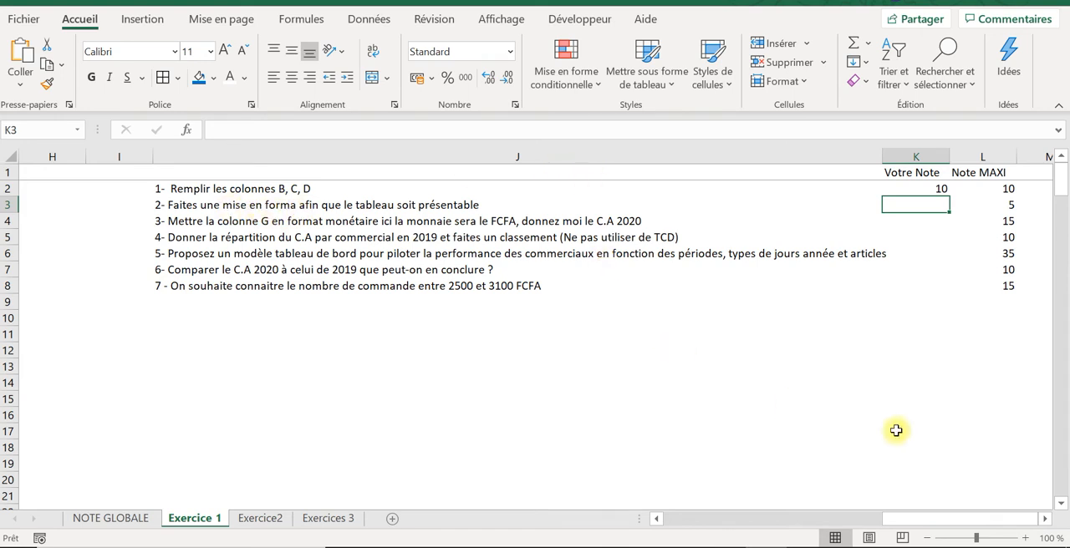
{"action": "left_click_drag", "start_coordinate": [899, 523], "coordinate": [981, 508]}
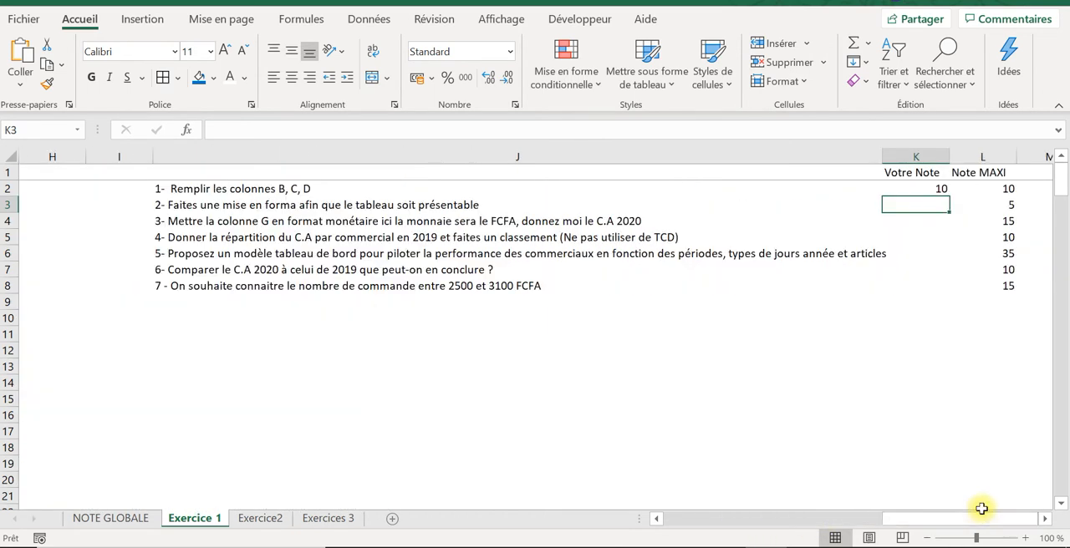
{"action": "type", "text": "5"}
{"action": "key", "text": "Return"}
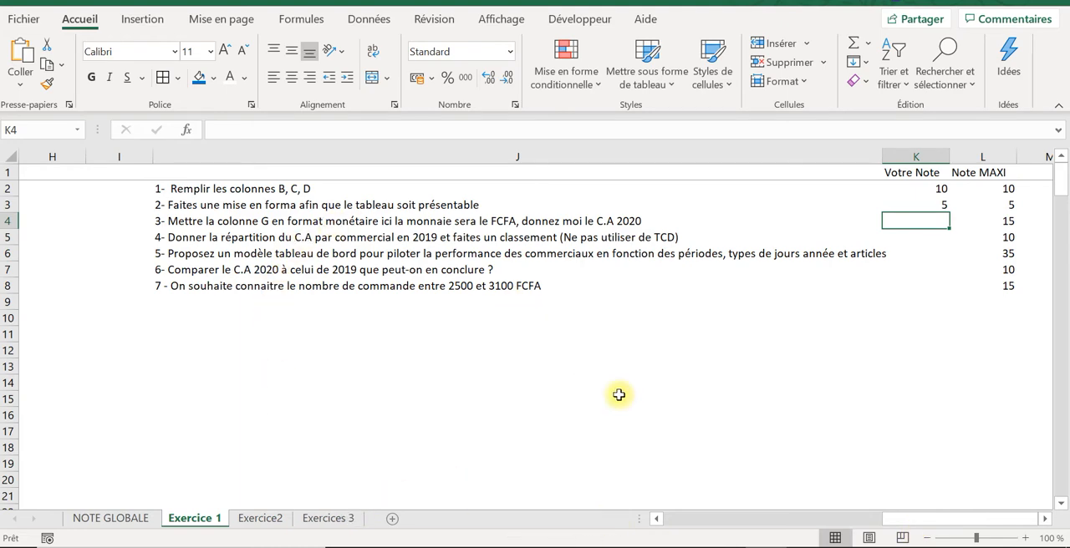
Step: Test whether the C.A REEL amounts are numeric with a SOMME of G2:G10 in H3, and clear that formula
{"action": "left_click_drag", "start_coordinate": [924, 520], "coordinate": [704, 536]}
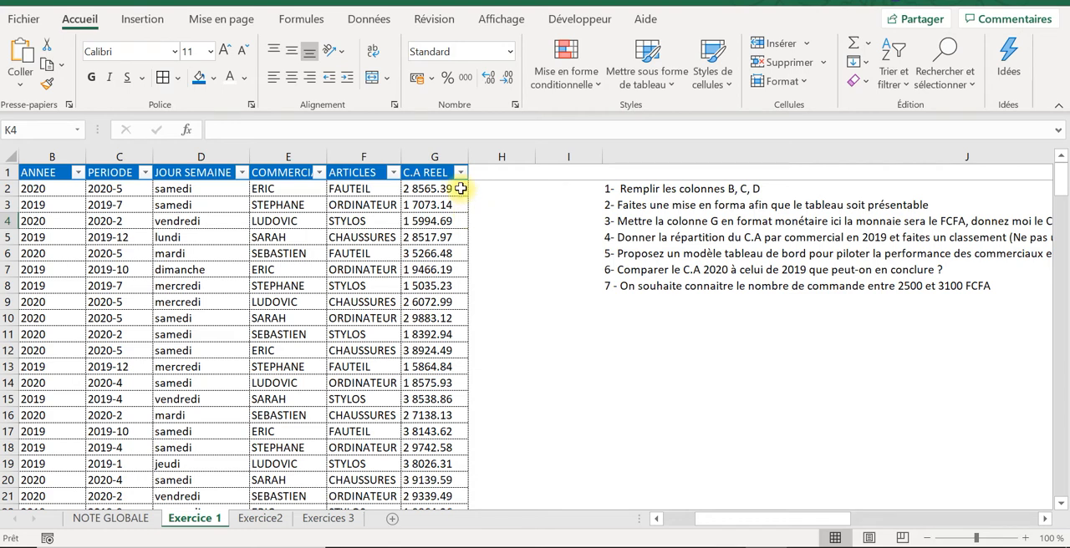
{"action": "left_click_drag", "start_coordinate": [438, 187], "coordinate": [444, 286]}
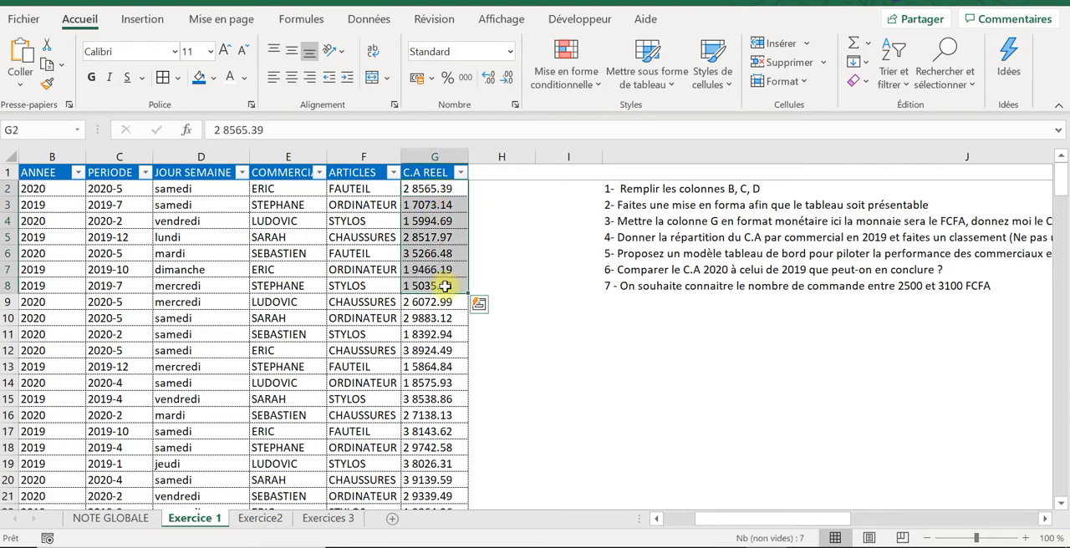
{"action": "left_click", "coordinate": [518, 209]}
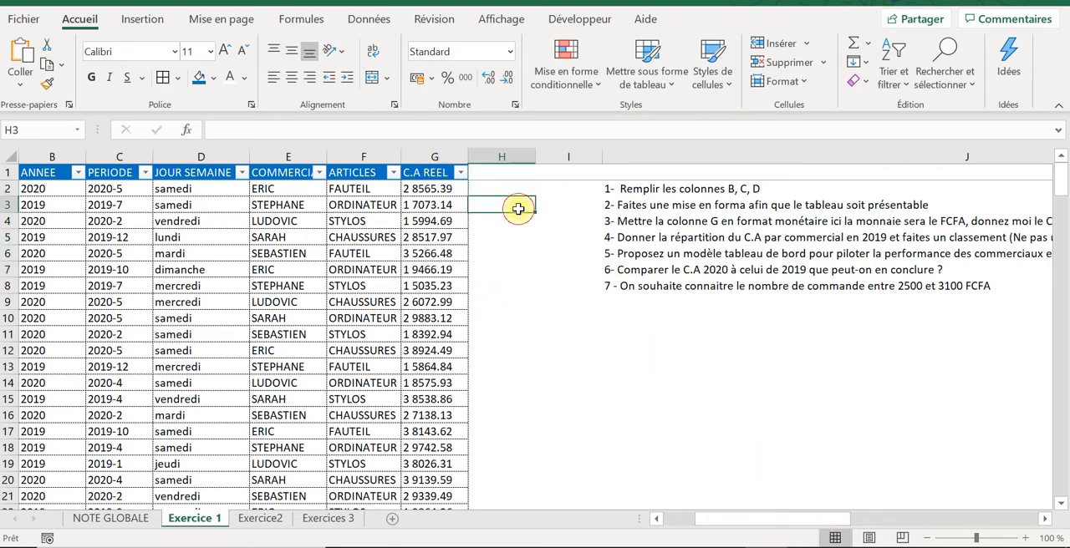
{"action": "type", "text": "+SOMME5"}
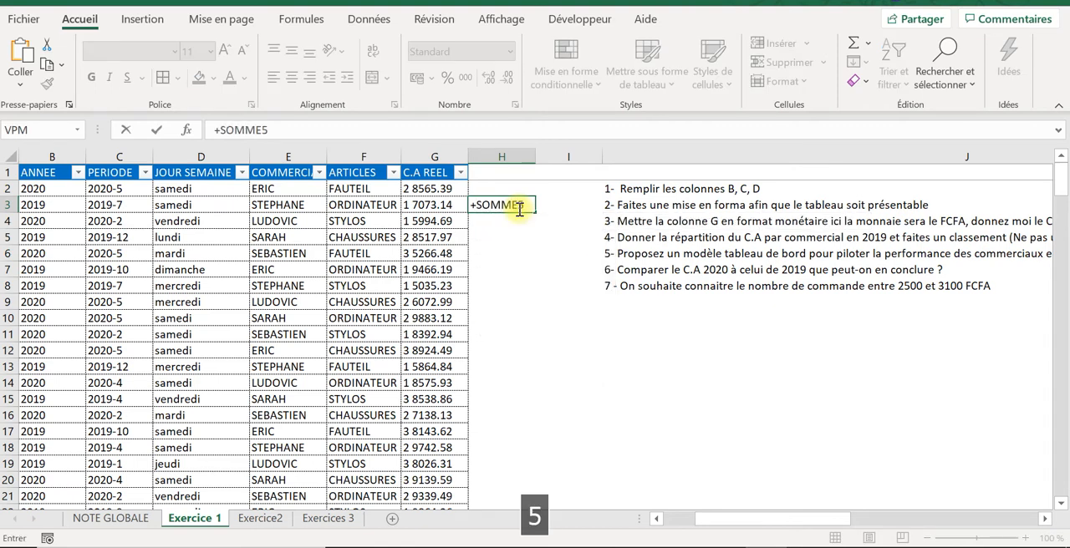
{"action": "key", "text": "BackSpace"}
{"action": "key", "text": "Caps_Lock"}
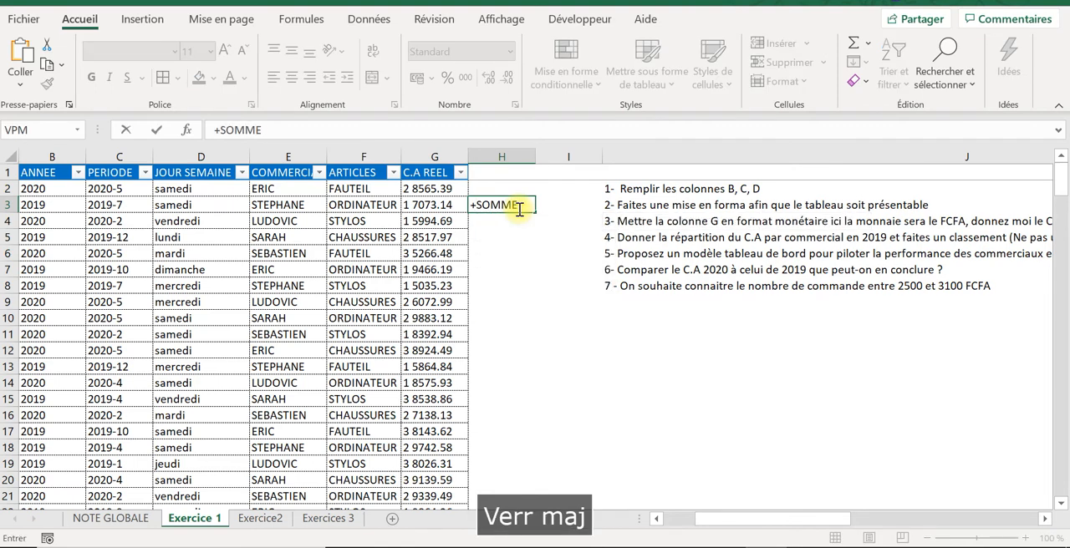
{"action": "type", "text": "("}
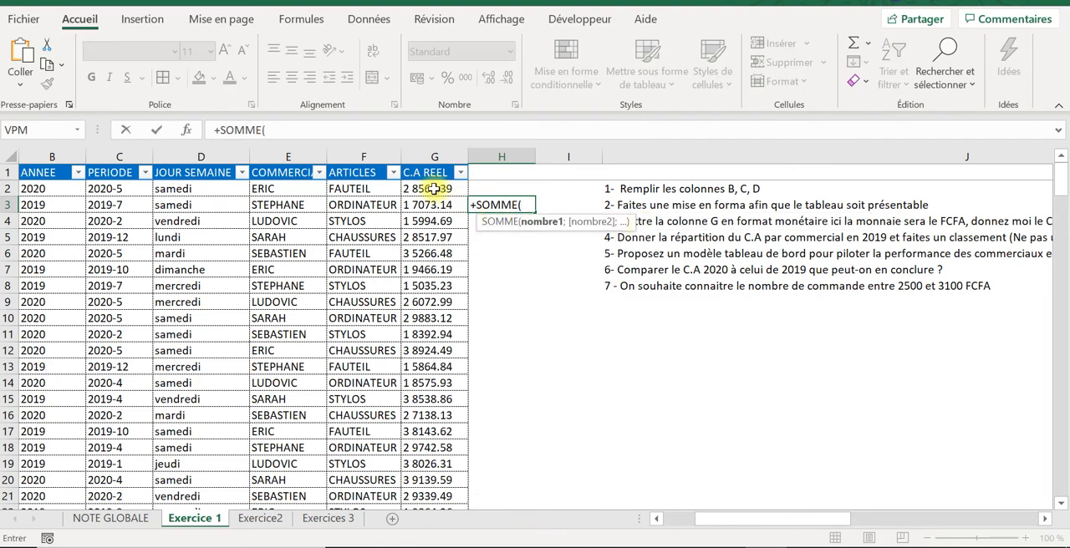
{"action": "left_click_drag", "start_coordinate": [430, 189], "coordinate": [447, 327]}
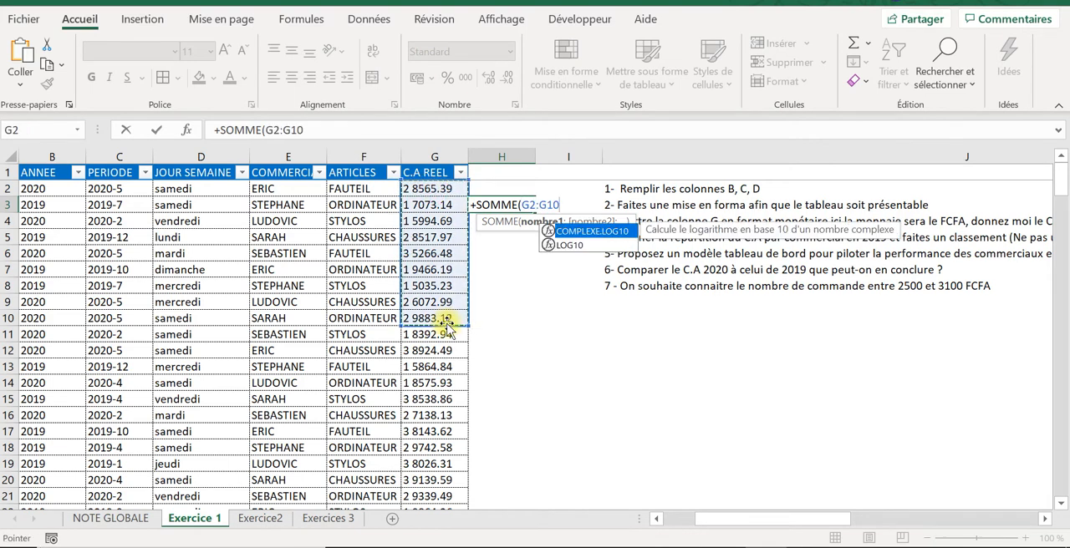
{"action": "type", "text": ")"}
{"action": "key", "text": "Return"}
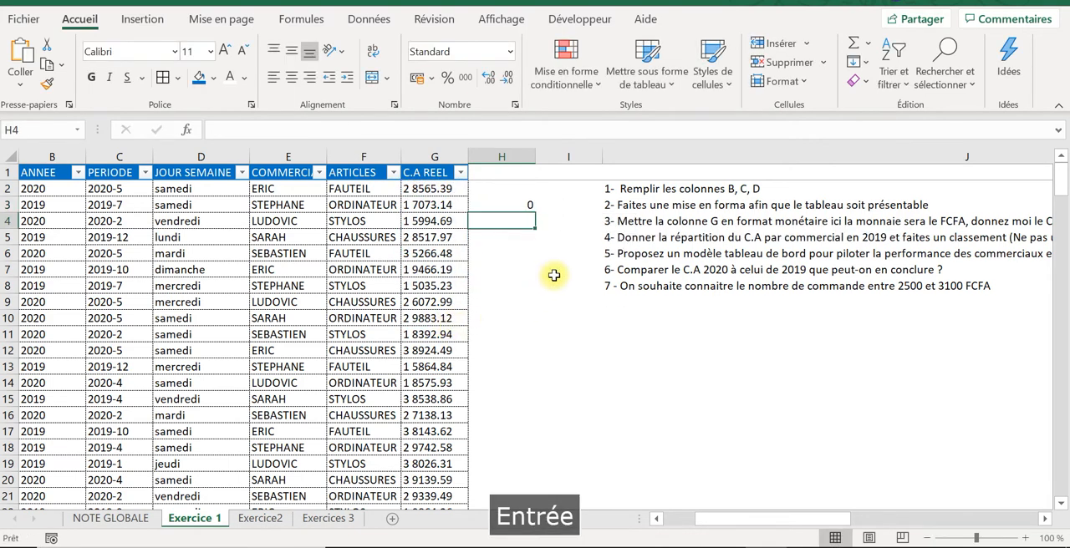
{"action": "left_click", "coordinate": [499, 208]}
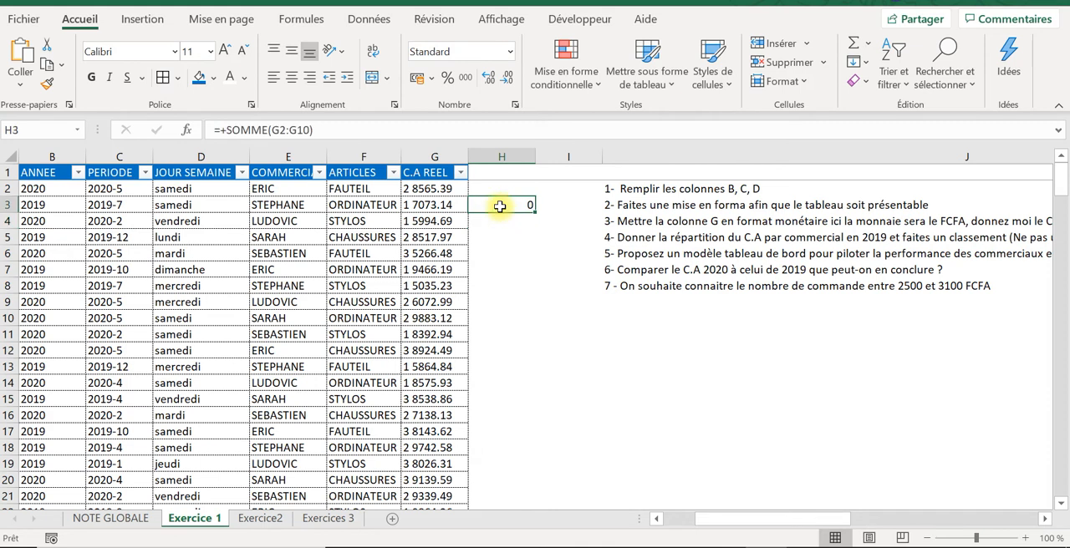
{"action": "key", "text": "Delete"}
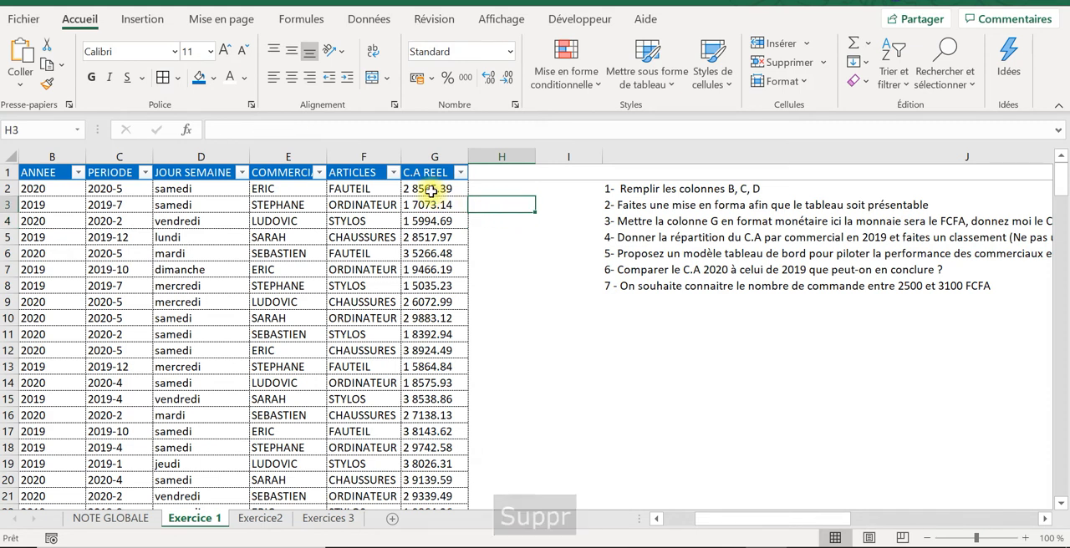
Step: Replace every point with a comma throughout column G so the C.A REEL amounts become numbers
{"action": "left_click", "coordinate": [422, 221]}
{"action": "left_click", "coordinate": [426, 286]}
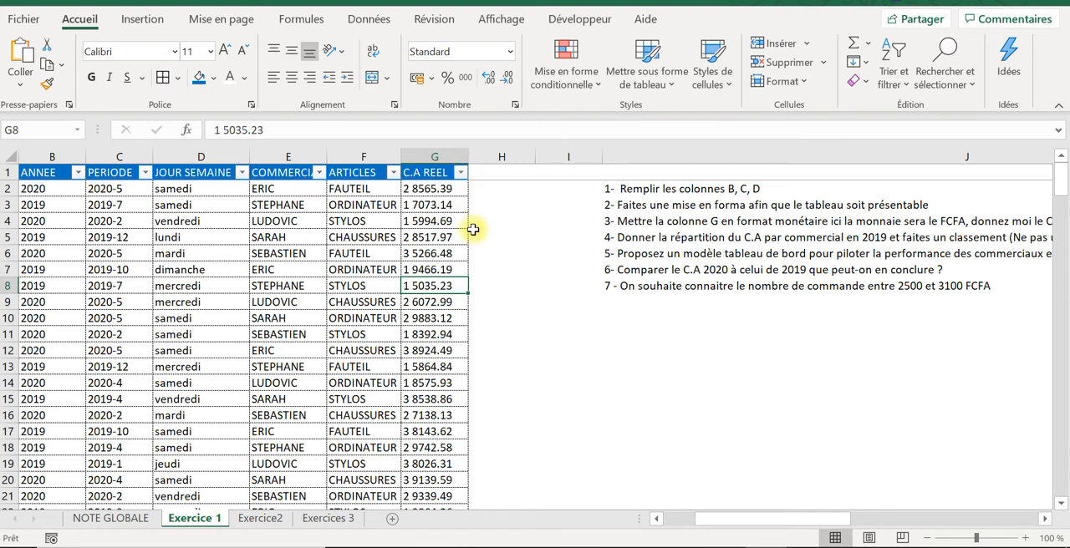
{"action": "left_click", "coordinate": [435, 190]}
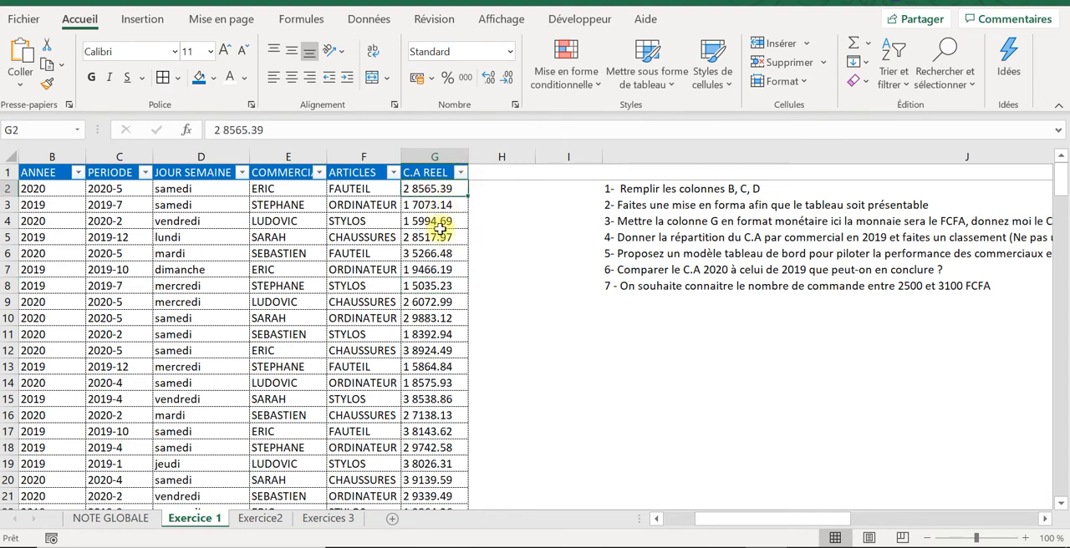
{"action": "left_click", "coordinate": [440, 207]}
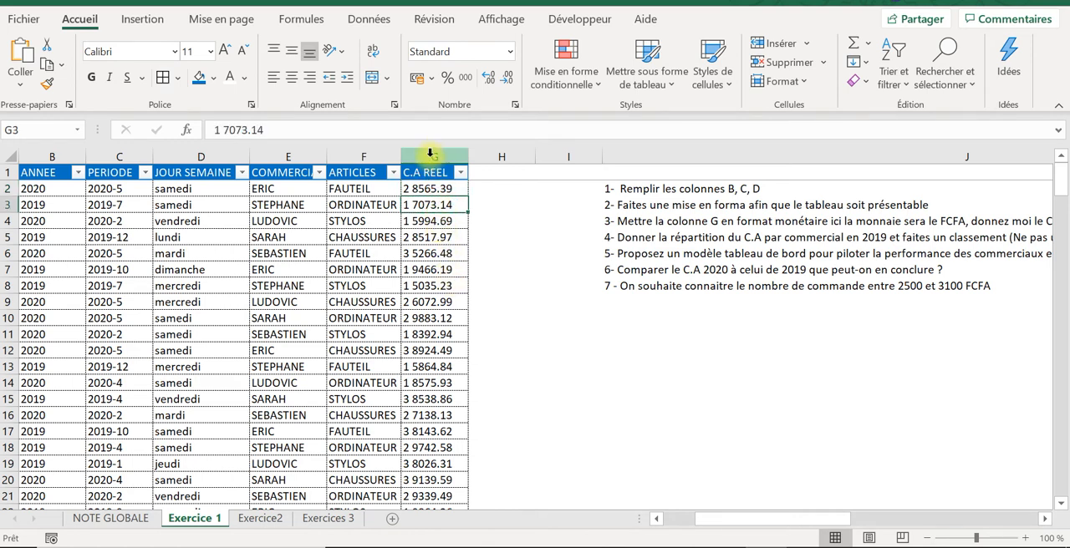
{"action": "left_click", "coordinate": [430, 151]}
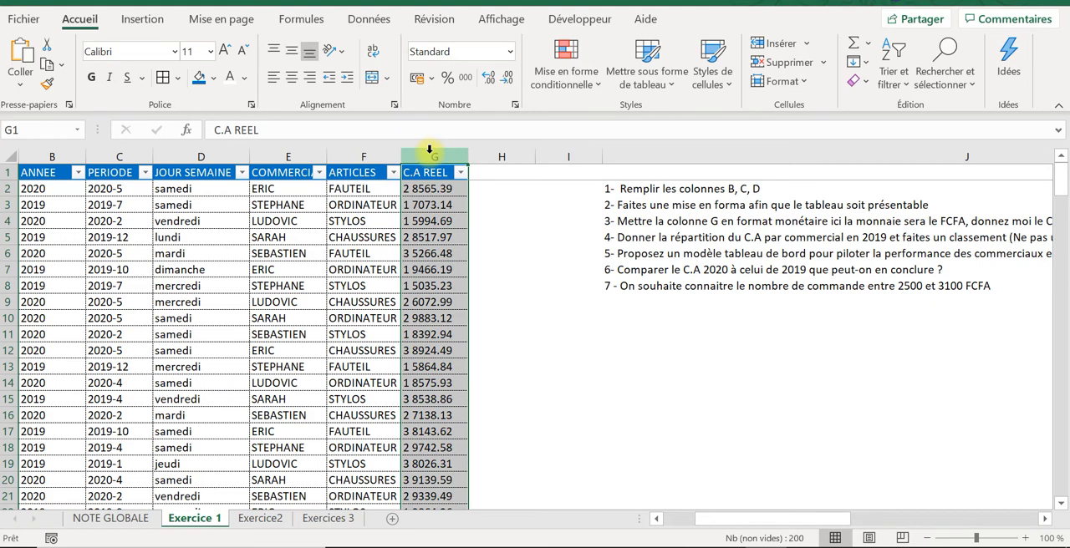
{"action": "key", "text": "ctrl+h"}
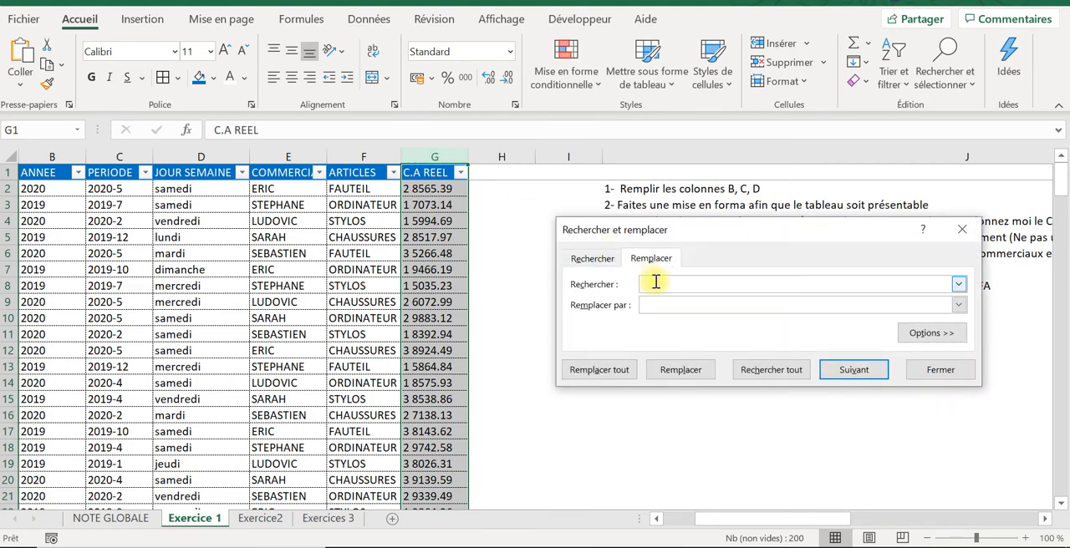
{"action": "key", "text": "Caps_Lock"}
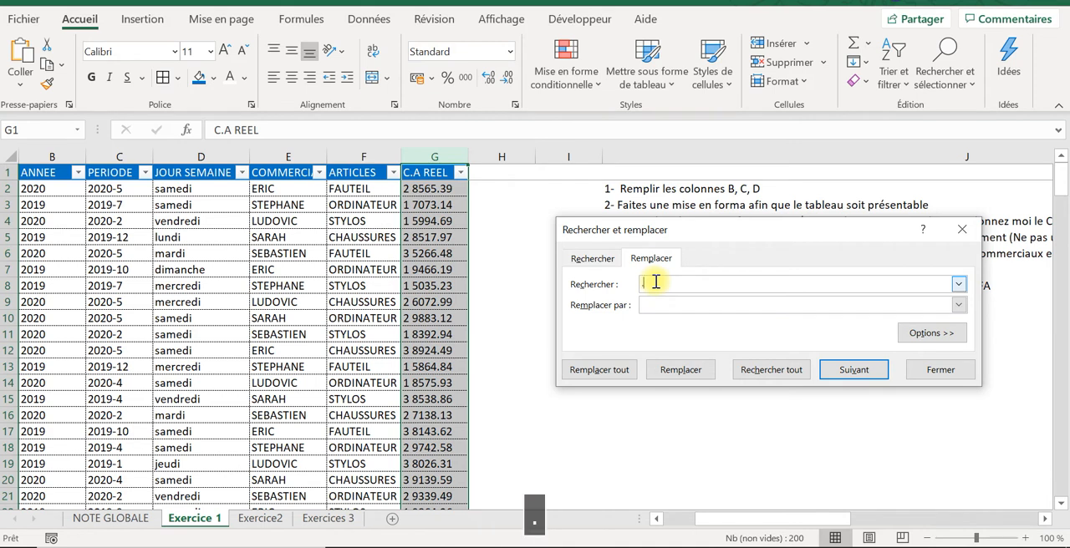
{"action": "type", "text": "."}
{"action": "key", "text": "Caps_Lock"}
{"action": "key", "text": "Tab"}
{"action": "type", "text": ","}
{"action": "left_click", "coordinate": [620, 373]}
{"action": "left_click", "coordinate": [529, 314]}
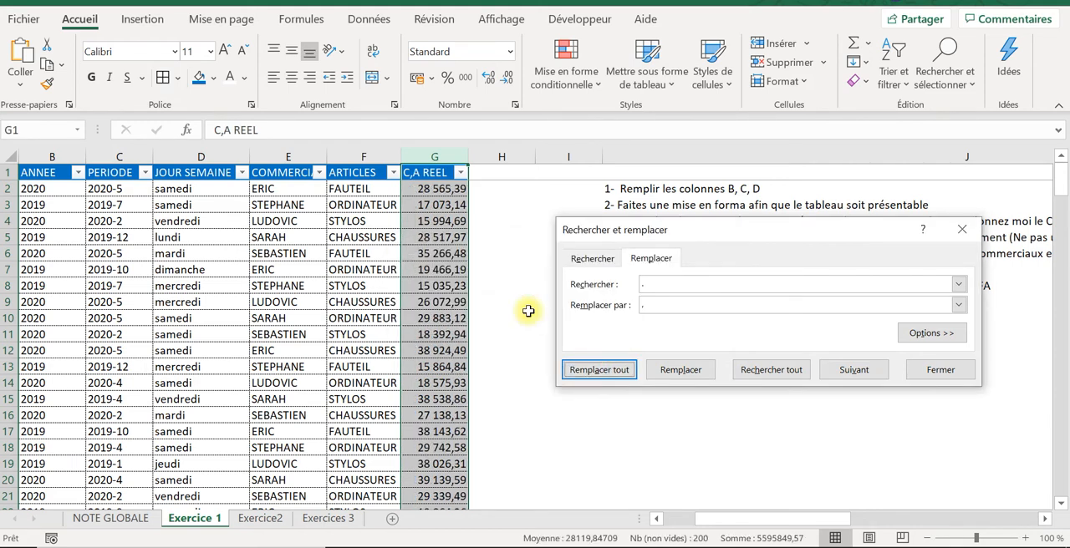
{"action": "left_click", "coordinate": [936, 367]}
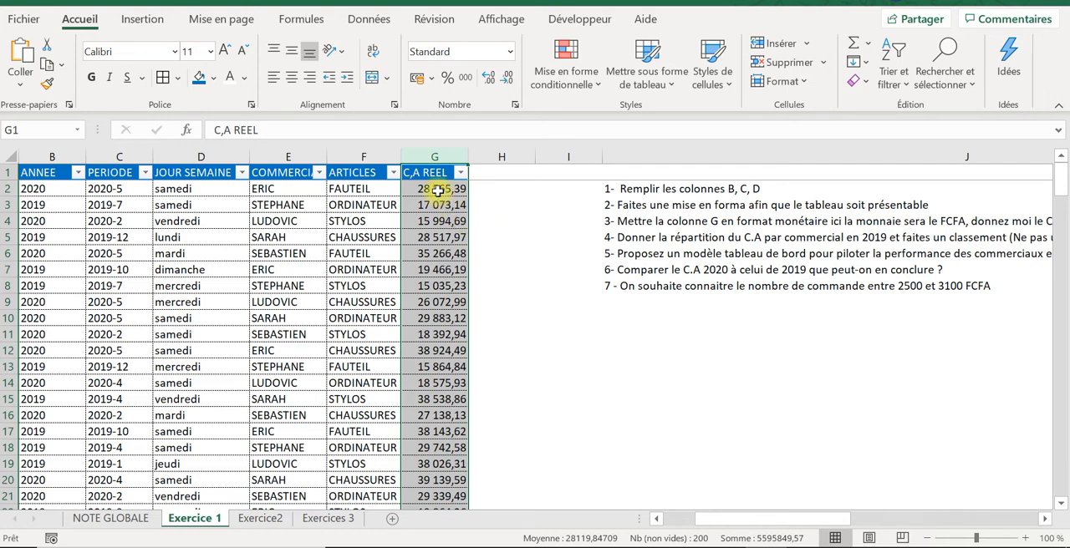
Step: Check that the converted C.A REEL amounts from G2 down to G12 can be summed
{"action": "left_click_drag", "start_coordinate": [437, 190], "coordinate": [449, 318]}
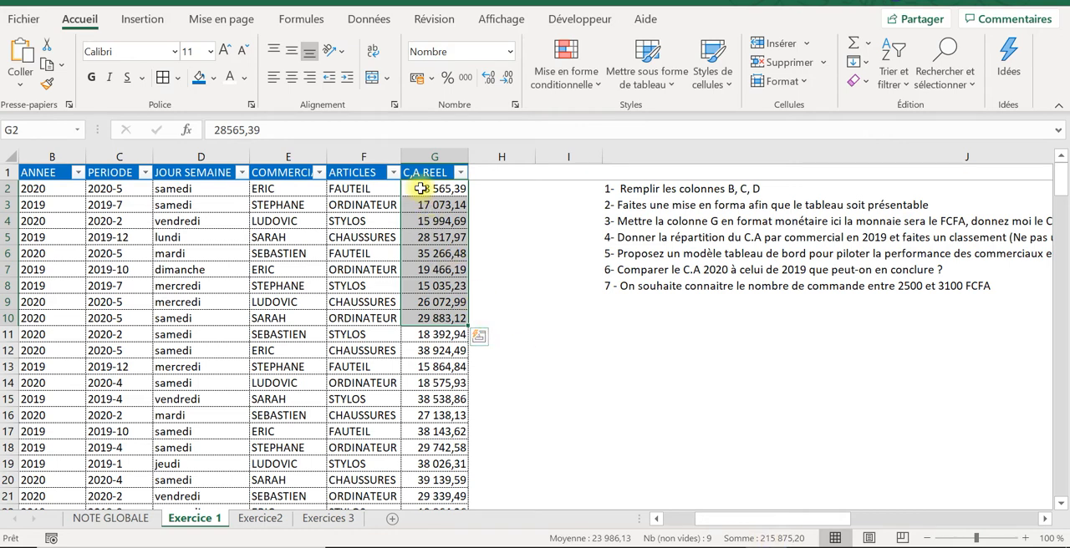
{"action": "left_click_drag", "start_coordinate": [420, 189], "coordinate": [446, 351]}
{"action": "left_click", "coordinate": [472, 268]}
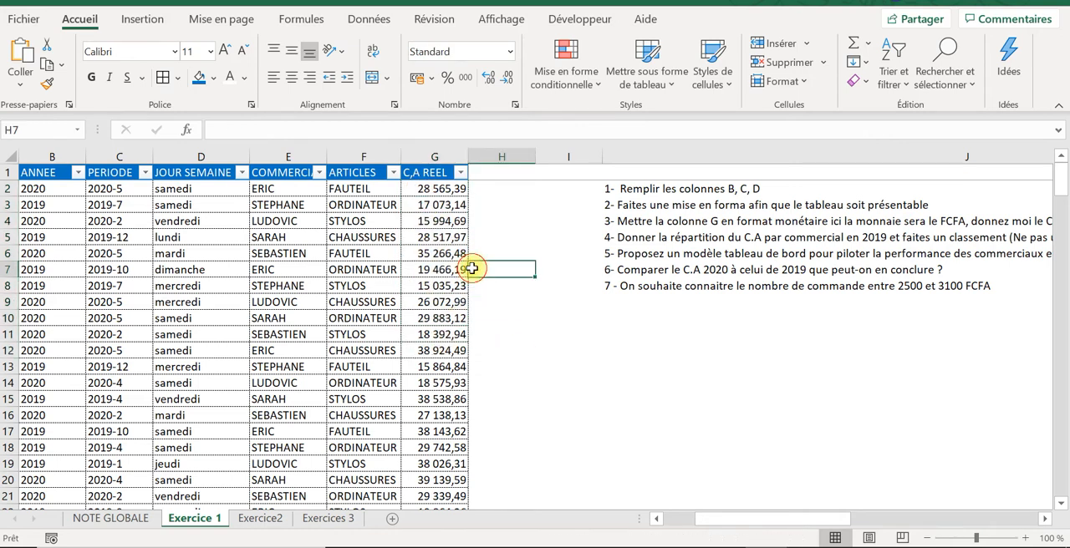
Step: Correct the header in G1 to C.A REEL, with a point instead of the comma
{"action": "left_click", "coordinate": [419, 174]}
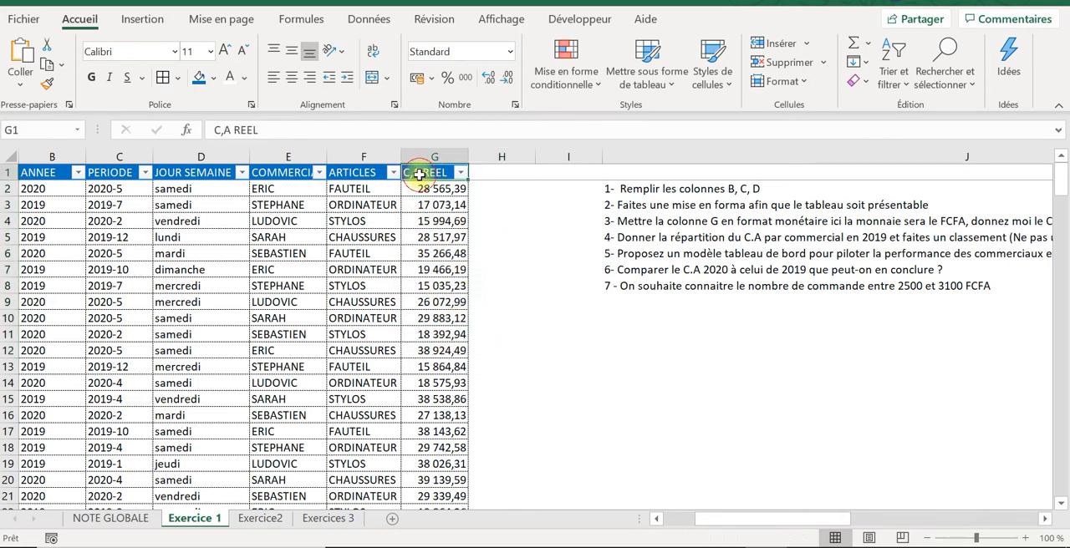
{"action": "left_click", "coordinate": [222, 131]}
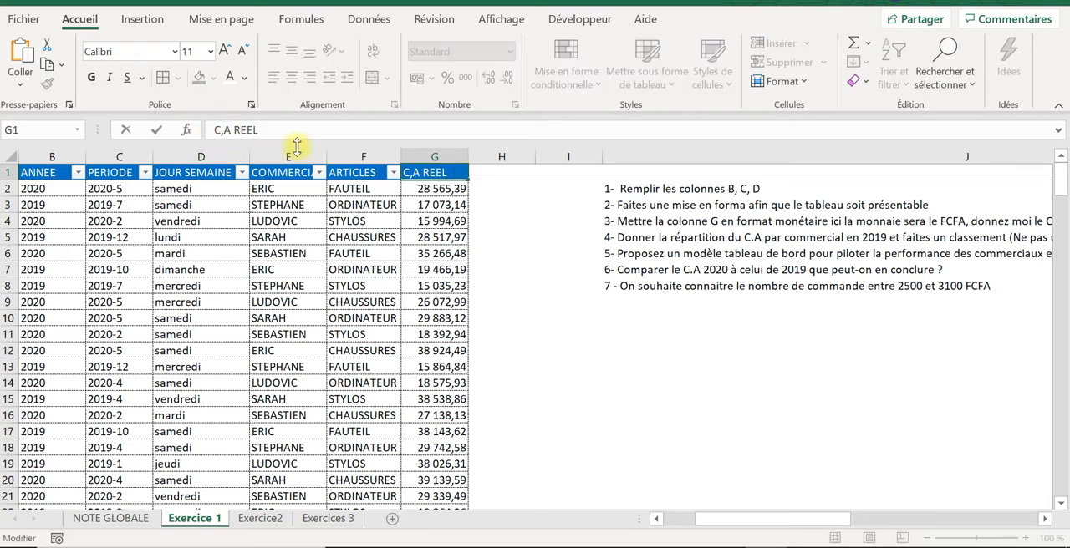
{"action": "key", "text": "Delete"}
{"action": "key", "text": "Caps_Lock"}
{"action": "type", "text": "."}
{"action": "key", "text": "Return"}
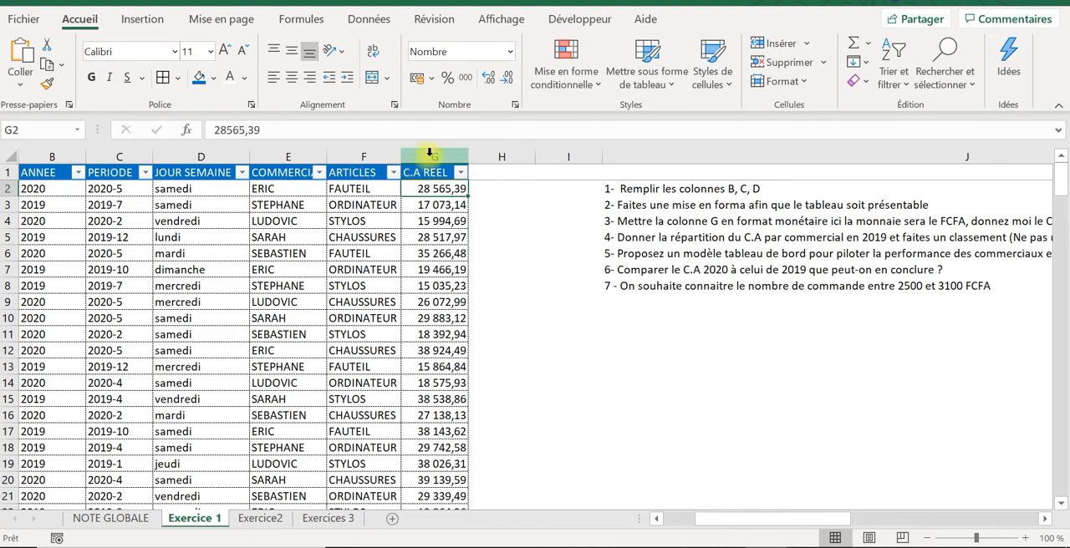
Step: Run the Convertir (text to columns) wizard on column G and finish it with the default settings
{"action": "left_click", "coordinate": [430, 157]}
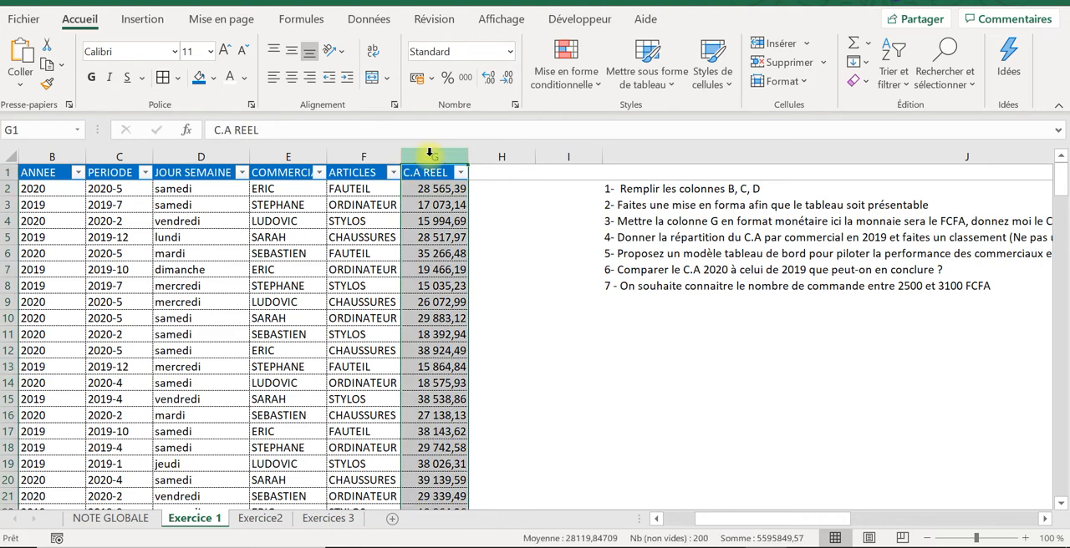
{"action": "left_click", "coordinate": [368, 18]}
{"action": "left_click", "coordinate": [543, 58]}
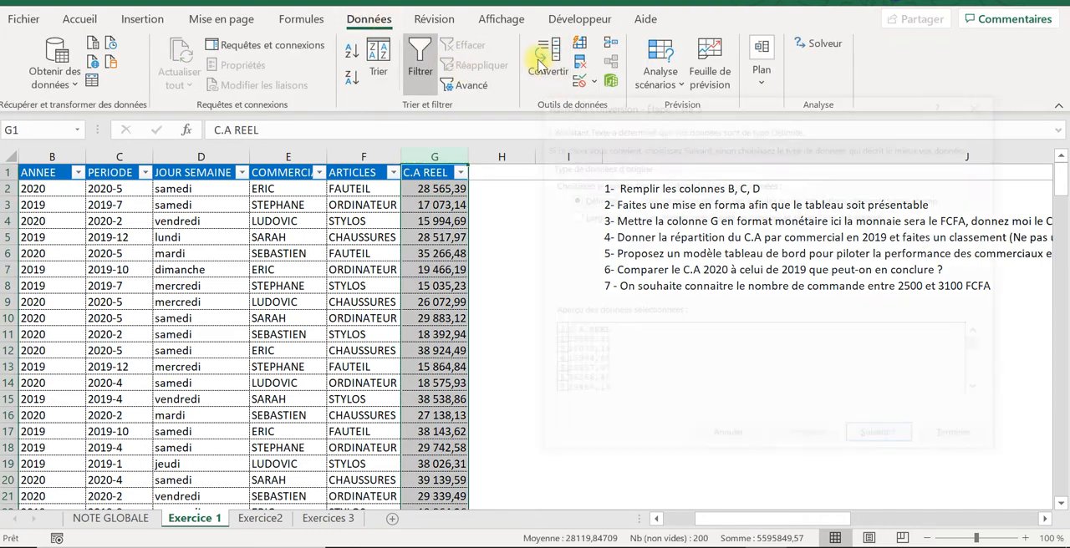
{"action": "left_click", "coordinate": [957, 441]}
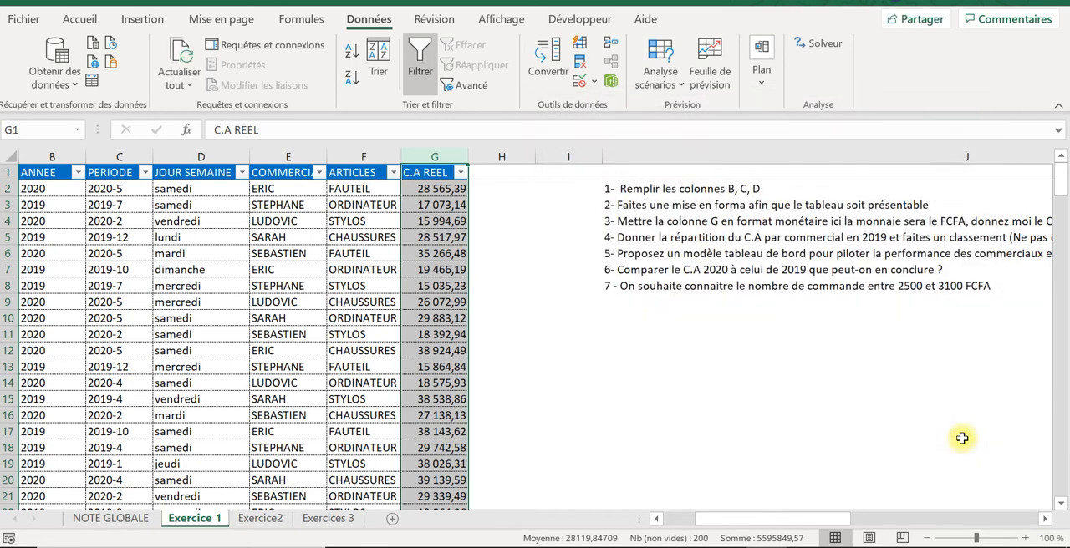
Step: Centre the contents of column G horizontally and vertically, and widen the column slightly
{"action": "left_click", "coordinate": [80, 17]}
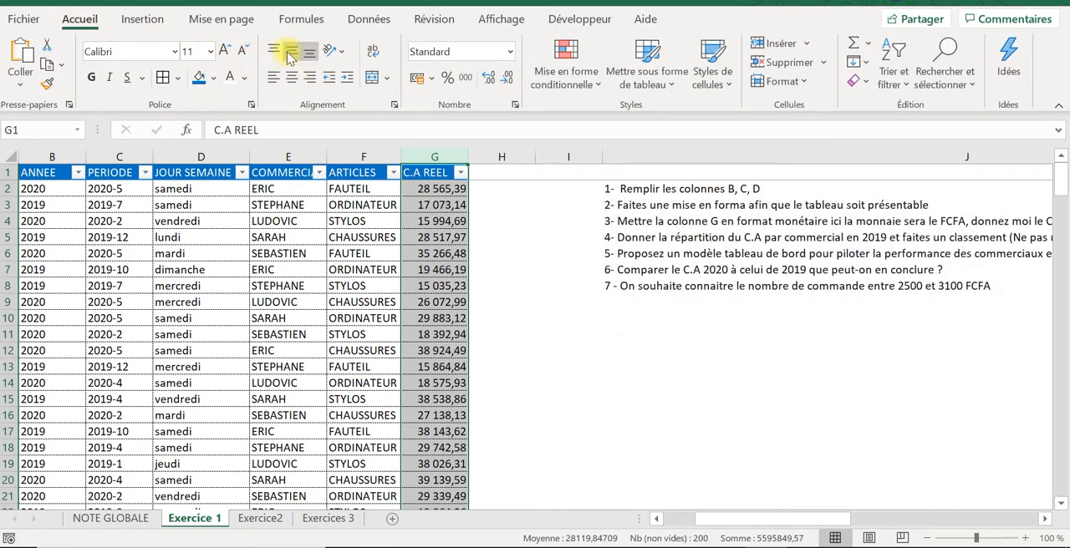
{"action": "left_click", "coordinate": [287, 78]}
{"action": "left_click", "coordinate": [558, 285]}
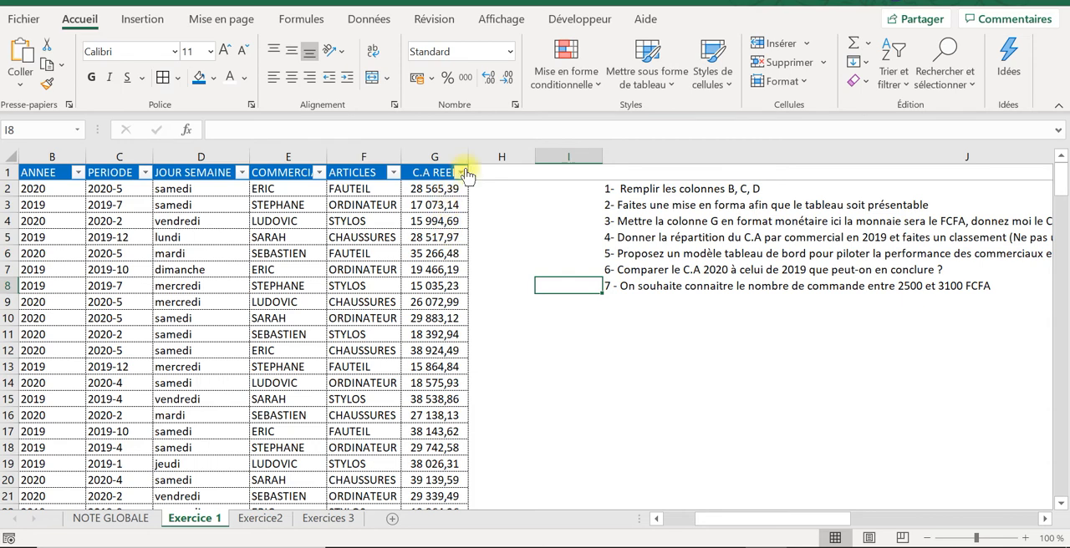
{"action": "left_click_drag", "start_coordinate": [470, 150], "coordinate": [491, 152]}
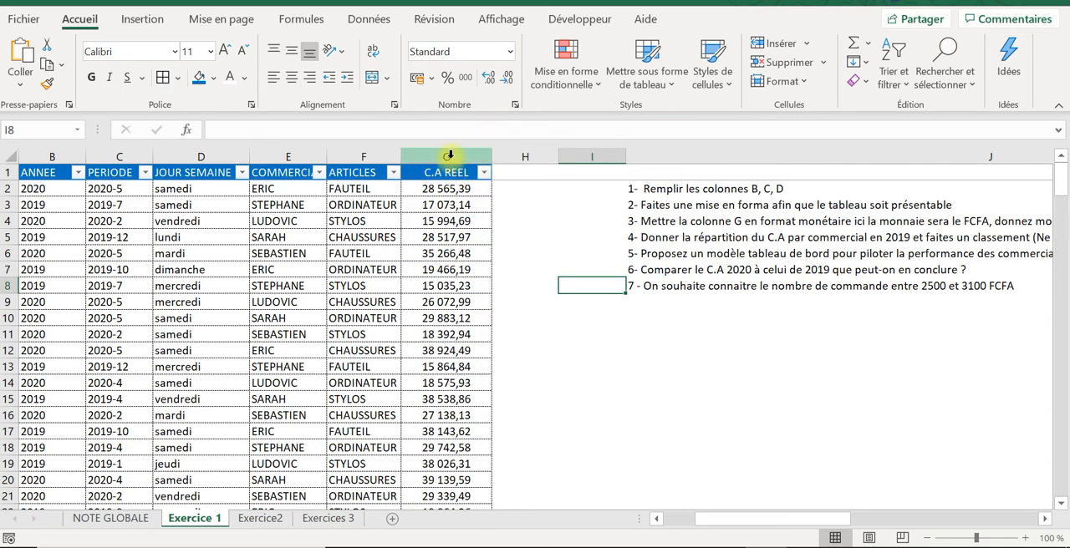
Step: Open the cell format settings for column G and look through the currency symbols offered by the Monétaire category
{"action": "left_click", "coordinate": [449, 156]}
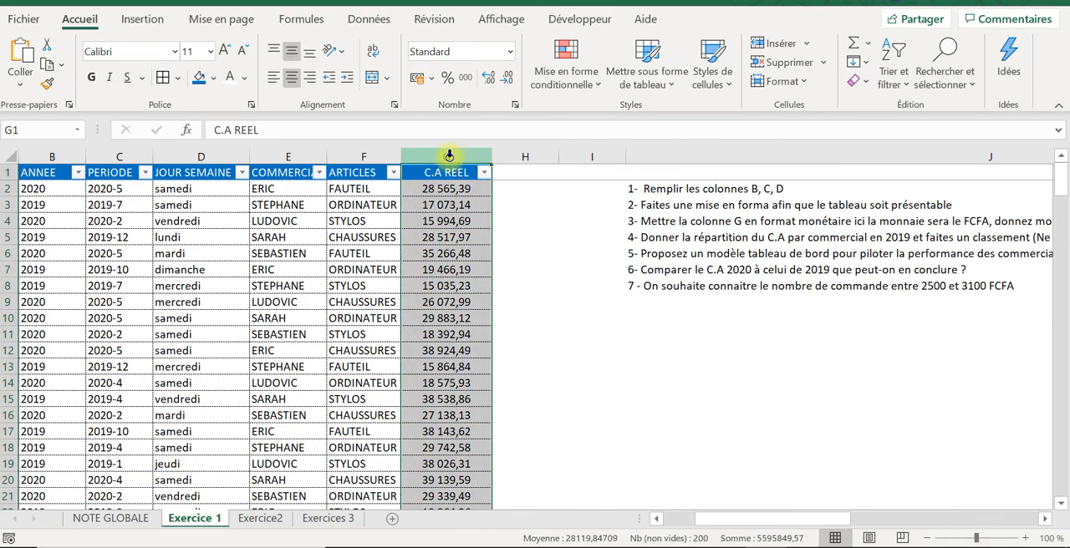
{"action": "right_click", "coordinate": [449, 155]}
{"action": "left_click", "coordinate": [493, 373]}
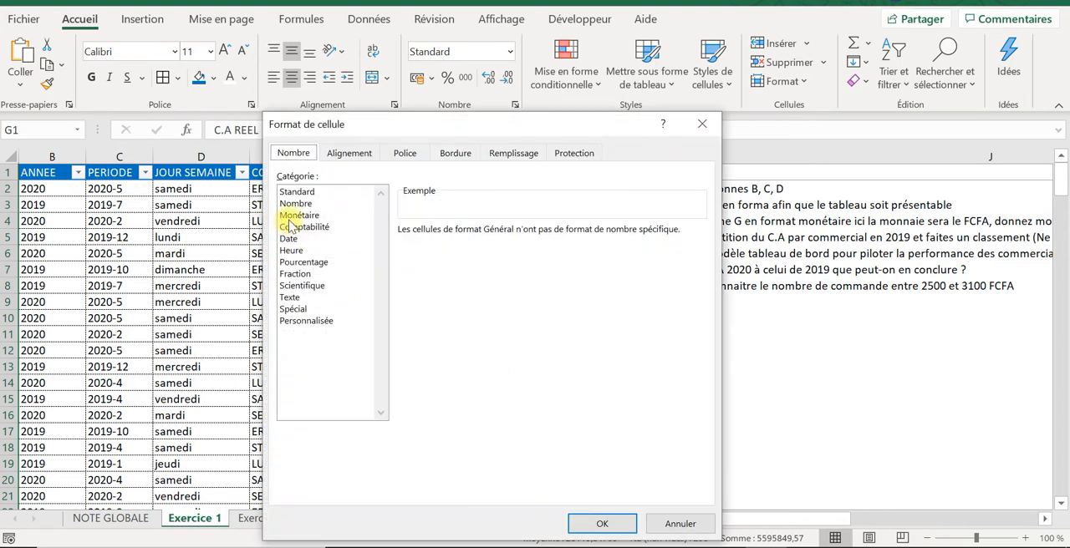
{"action": "left_click", "coordinate": [292, 217]}
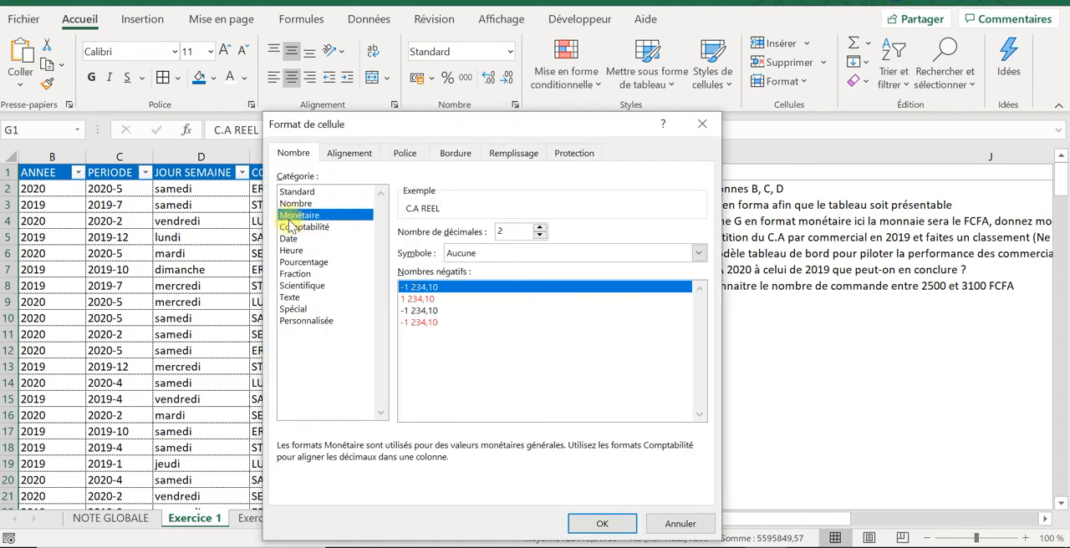
{"action": "left_click", "coordinate": [697, 254]}
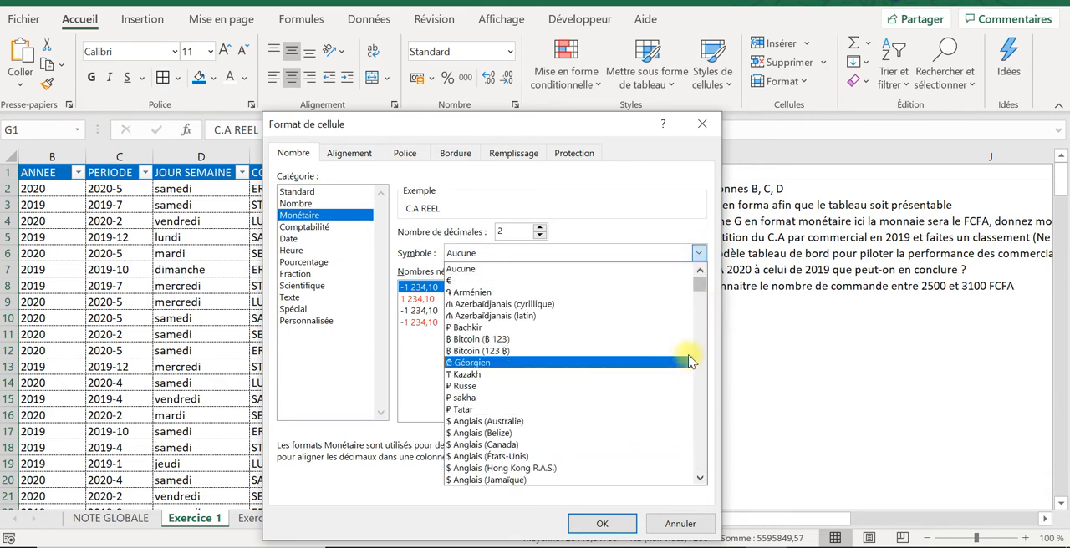
Step: Apply the custom number format # ##0,00" CFA" to the C.A REEL column
{"action": "left_click", "coordinate": [317, 324]}
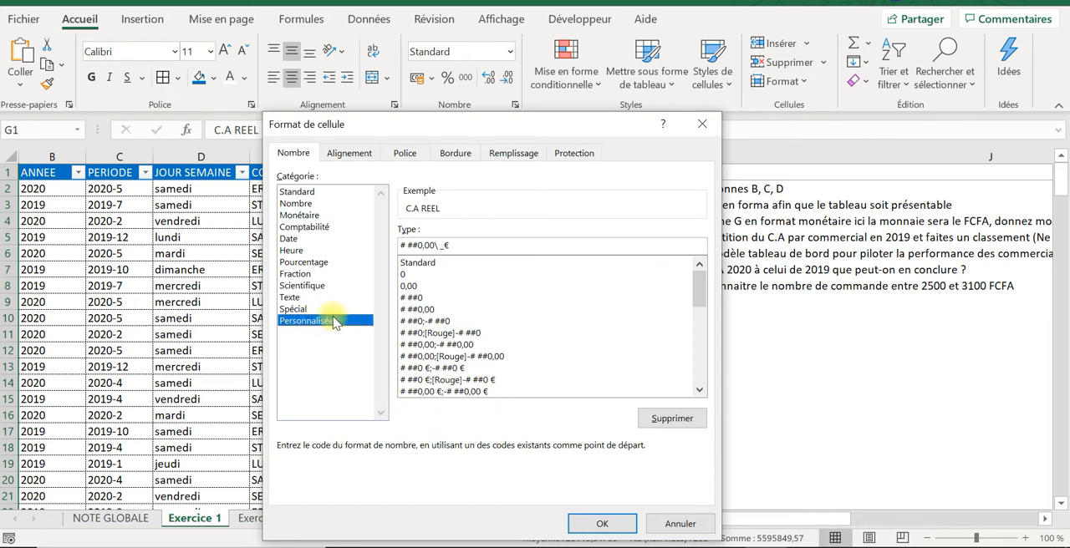
{"action": "left_click", "coordinate": [413, 310]}
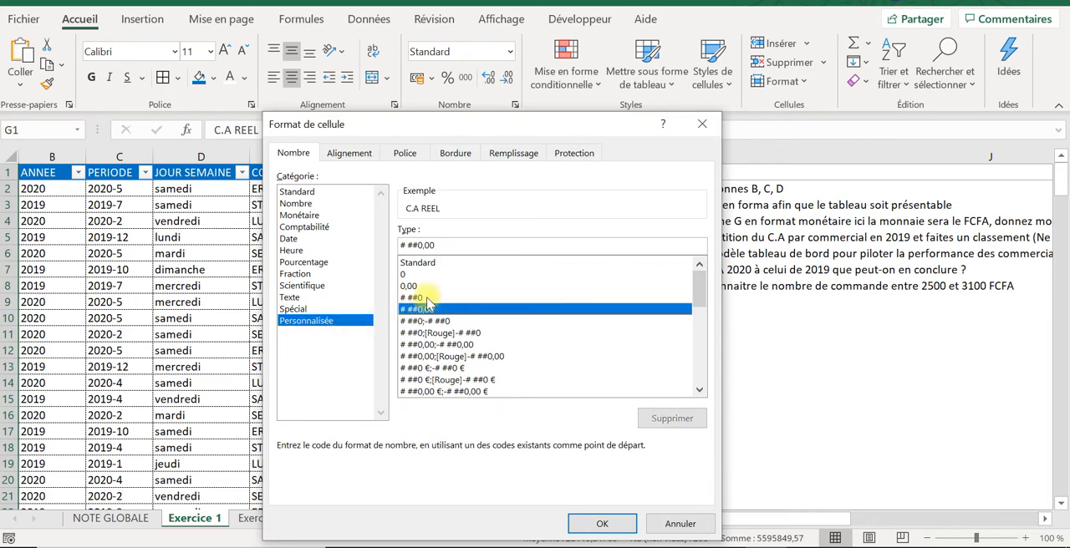
{"action": "left_click", "coordinate": [450, 246]}
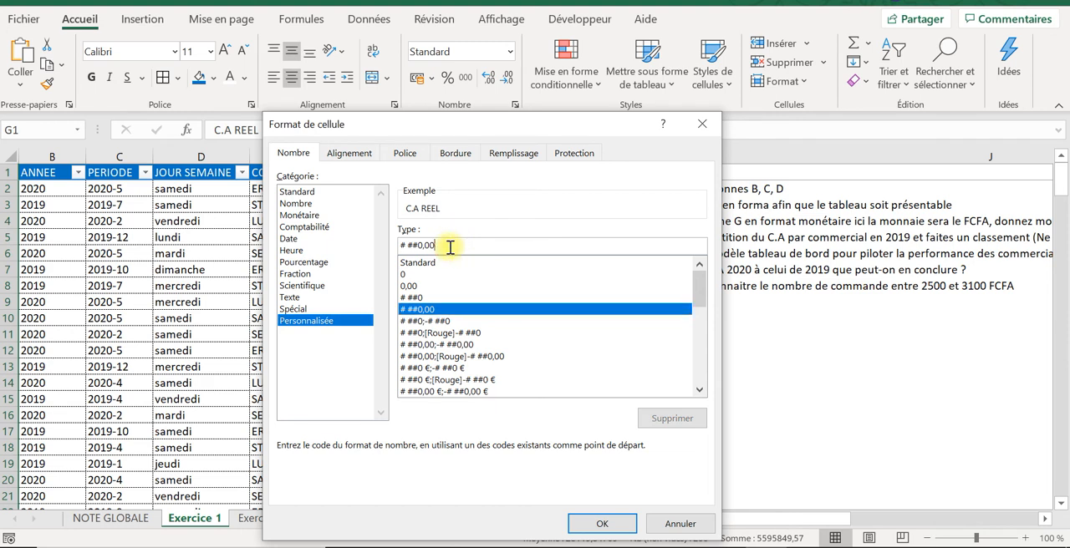
{"action": "type", "text": "\""}
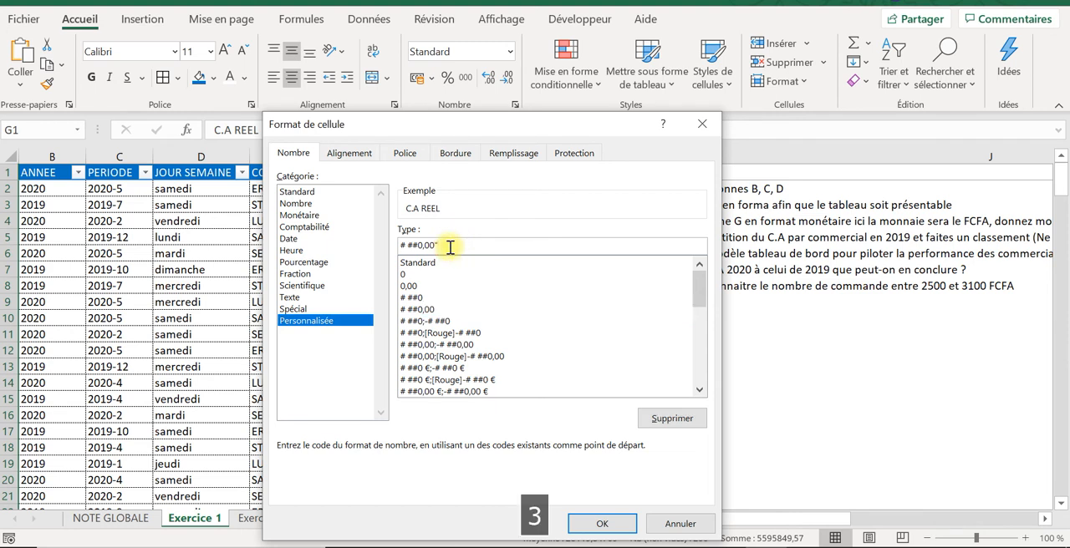
{"action": "key", "text": "Caps_Lock"}
{"action": "type", "text": "C"}
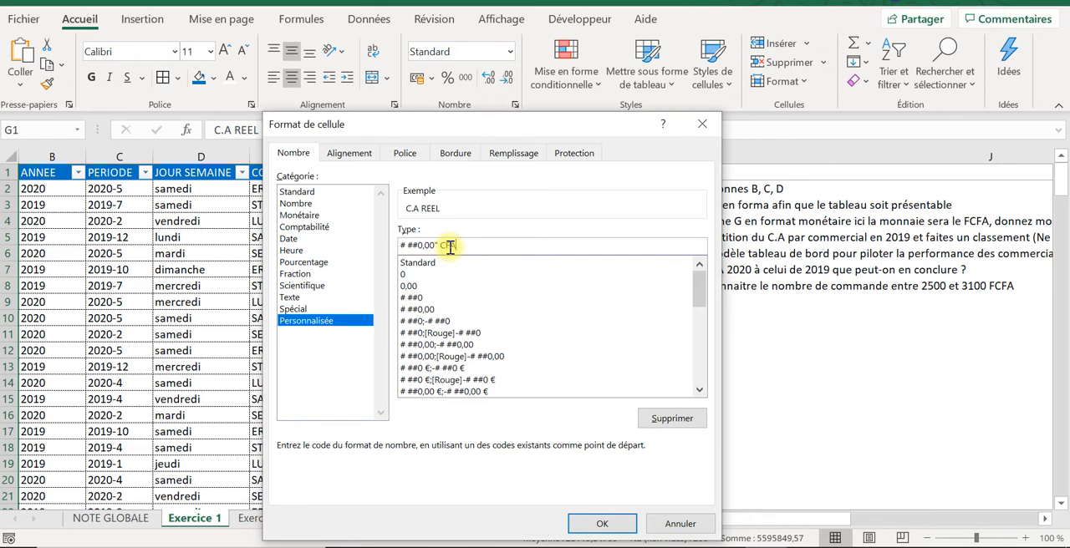
{"action": "type", "text": "FA3"}
{"action": "key", "text": "BackSpace"}
{"action": "key", "text": "Caps_Lock"}
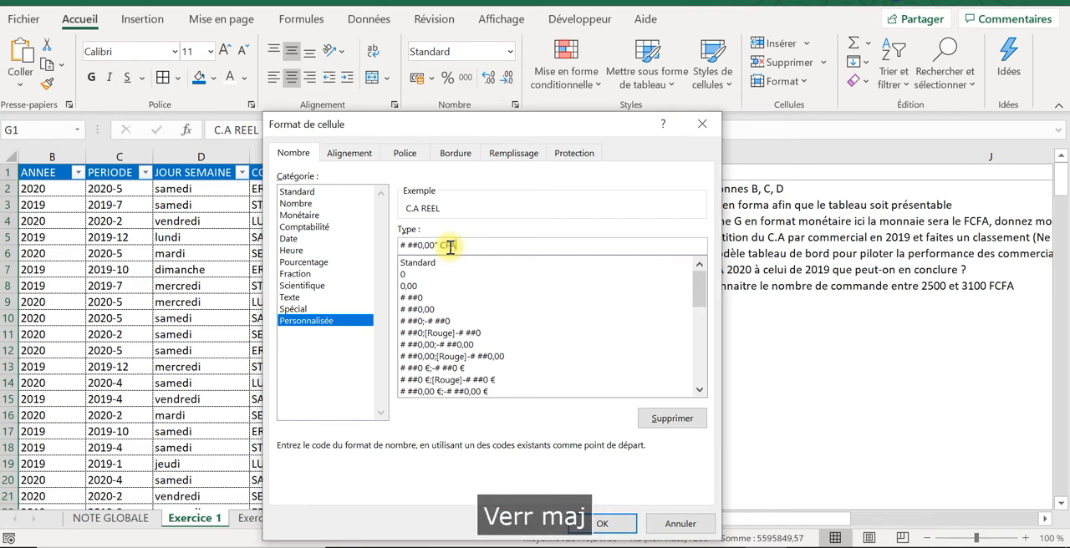
{"action": "type", "text": "\""}
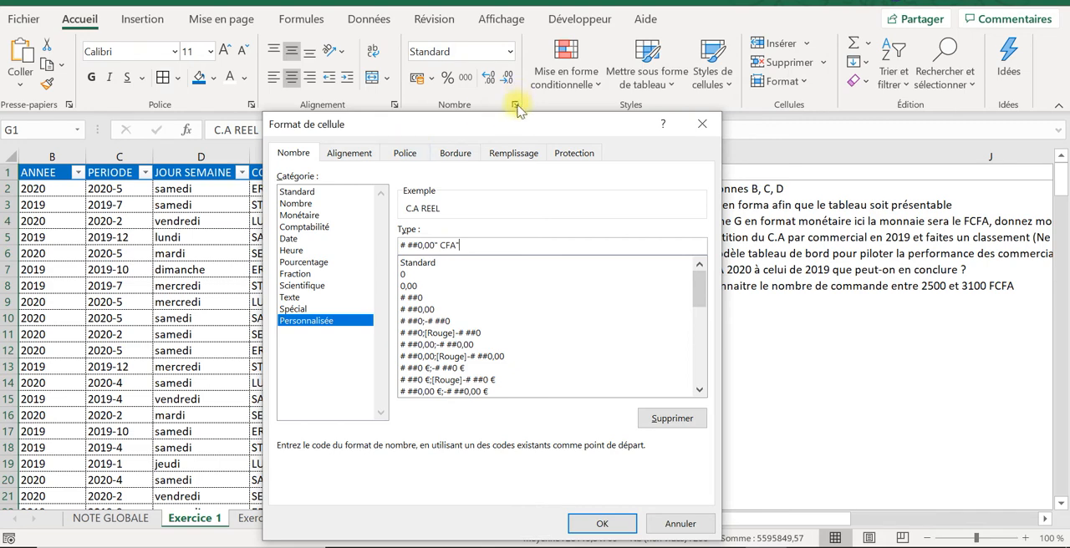
{"action": "left_click_drag", "start_coordinate": [508, 122], "coordinate": [832, 122]}
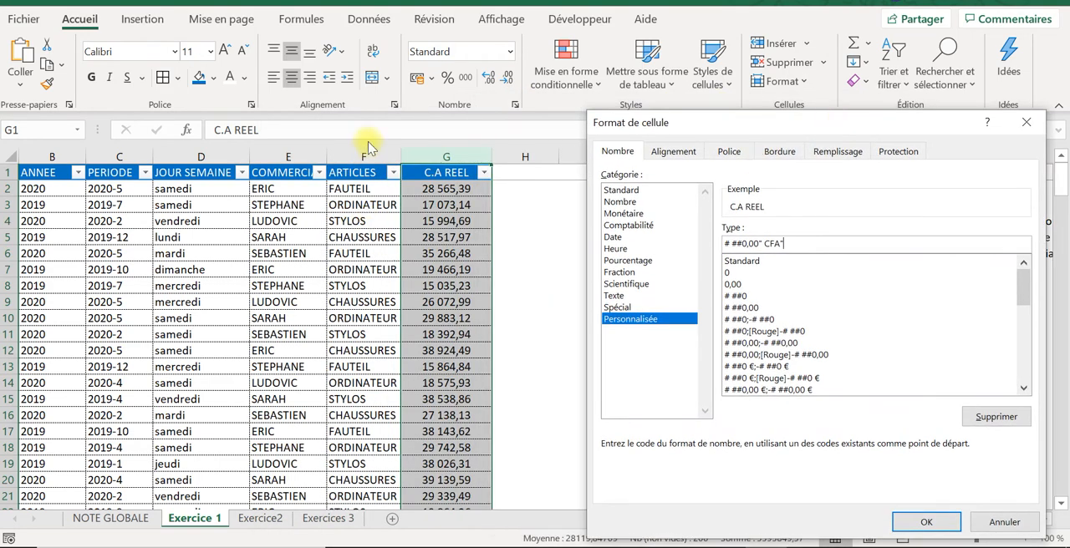
{"action": "left_click", "coordinate": [926, 521]}
{"action": "left_click", "coordinate": [441, 301]}
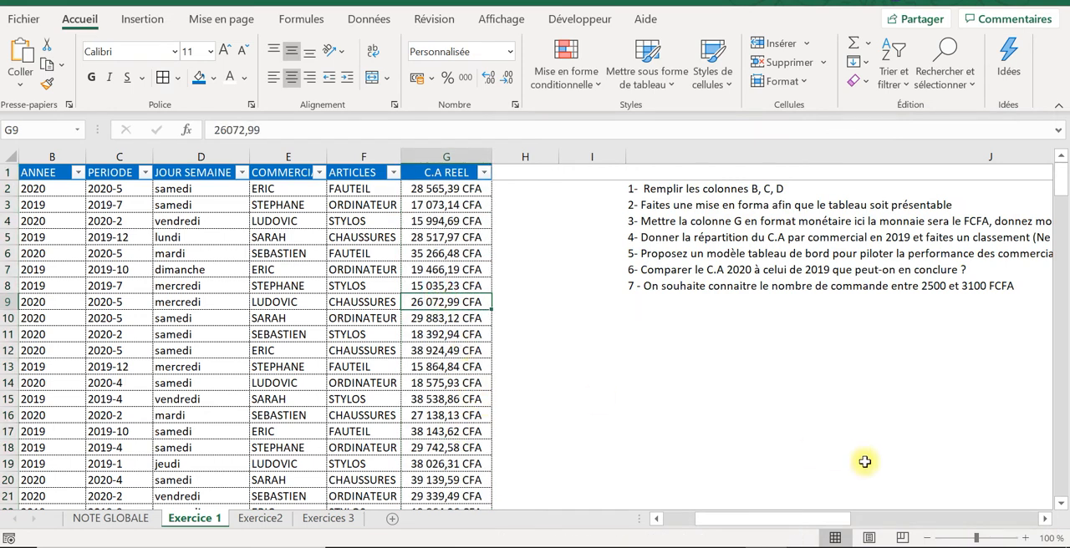
Step: Enter a score of 15 for question 3 in K4 of the Votre Note column
{"action": "left_click_drag", "start_coordinate": [816, 521], "coordinate": [1007, 528]}
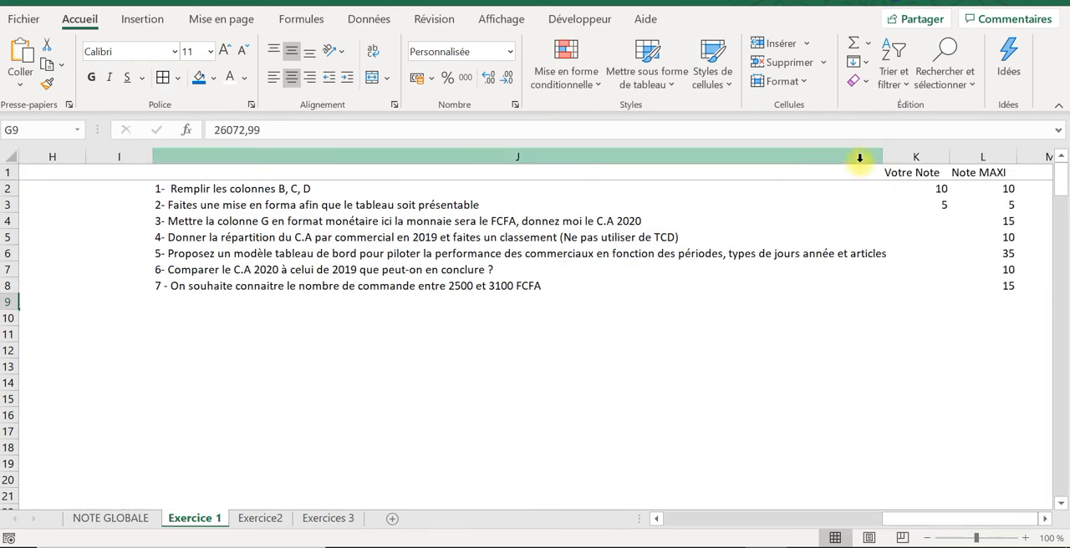
{"action": "left_click", "coordinate": [906, 212]}
{"action": "left_click", "coordinate": [928, 219]}
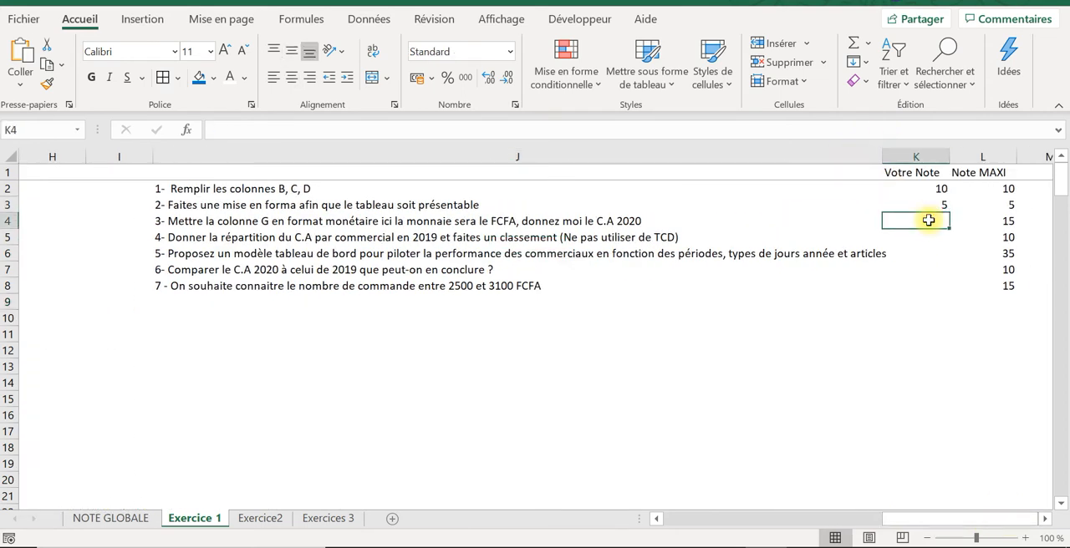
{"action": "key", "text": "Caps_Lock"}
{"action": "type", "text": "1"}
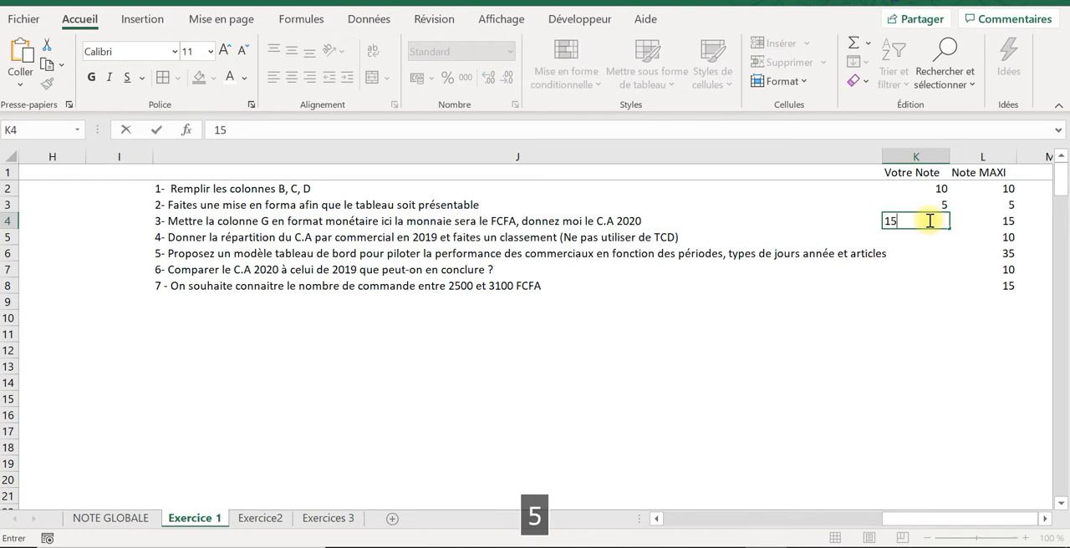
{"action": "type", "text": "5"}
{"action": "key", "text": "Return"}
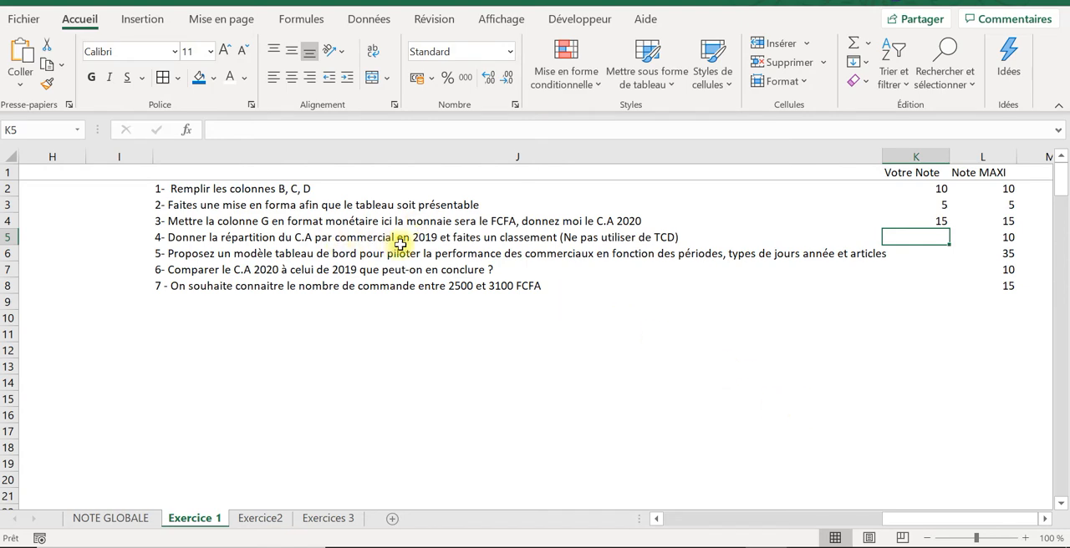
Step: Examine the filter list of the COMMERCIAL column to see which salespeople it contains, leaving the filter unchanged
{"action": "left_click_drag", "start_coordinate": [884, 519], "coordinate": [661, 505]}
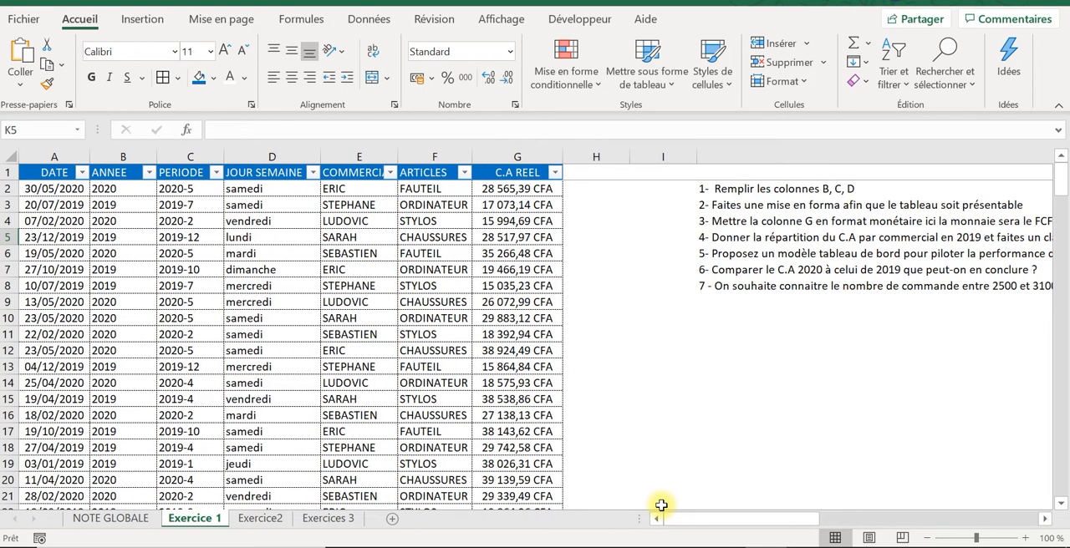
{"action": "left_click", "coordinate": [360, 171]}
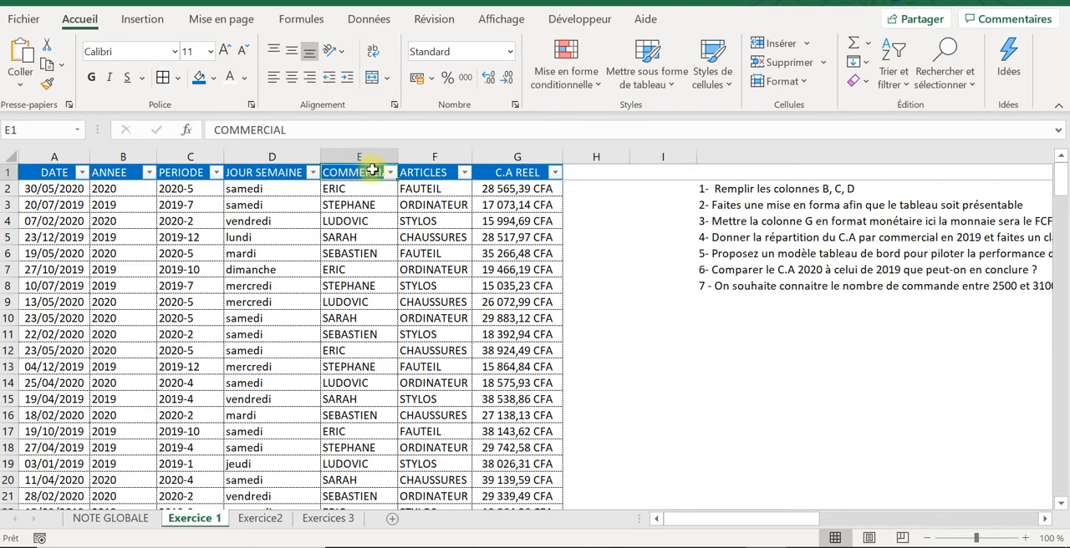
{"action": "left_click", "coordinate": [388, 173]}
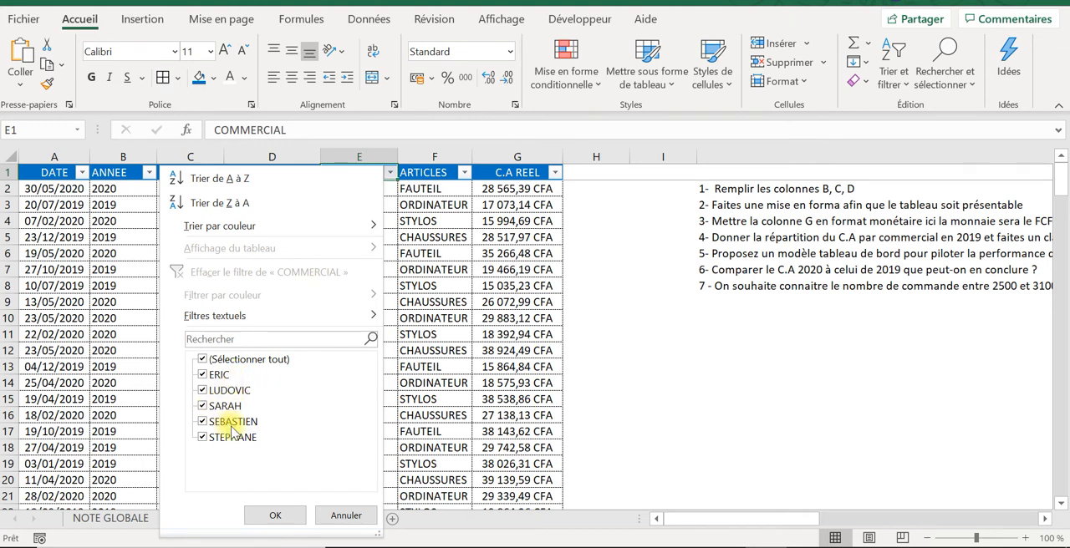
{"action": "left_click", "coordinate": [454, 378]}
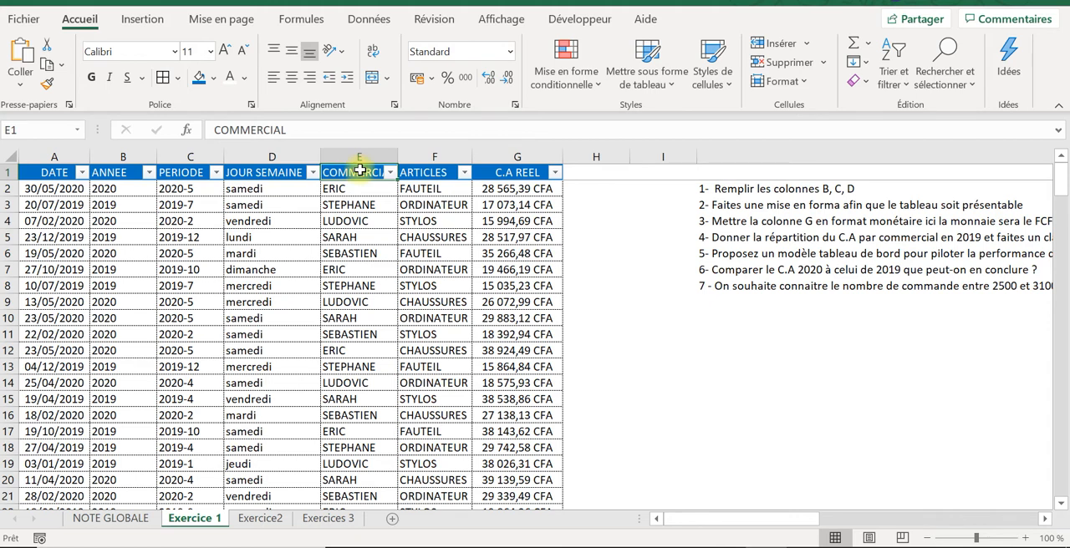
{"action": "key", "text": "Down"}
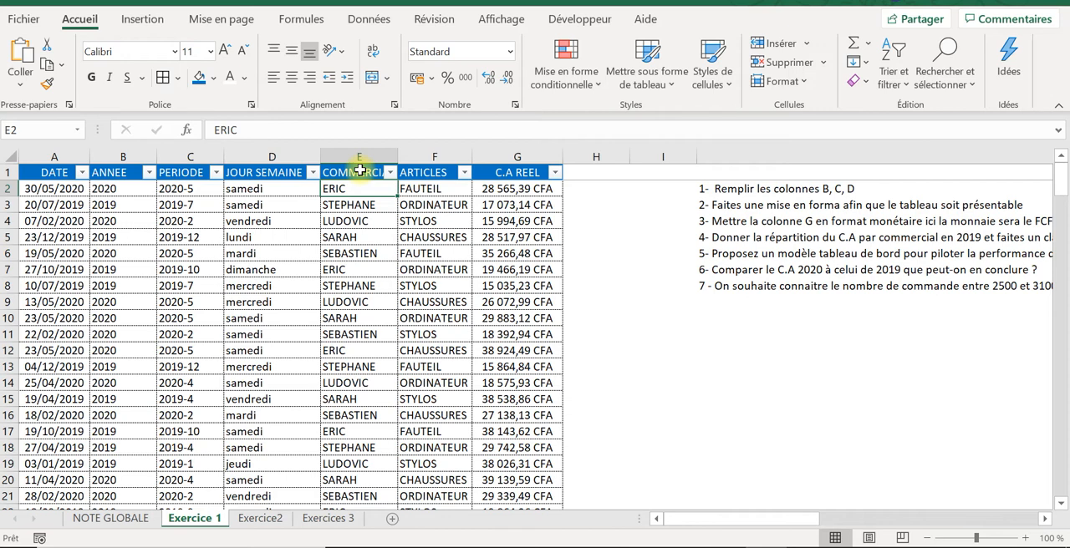
{"action": "left_click", "coordinate": [355, 237]}
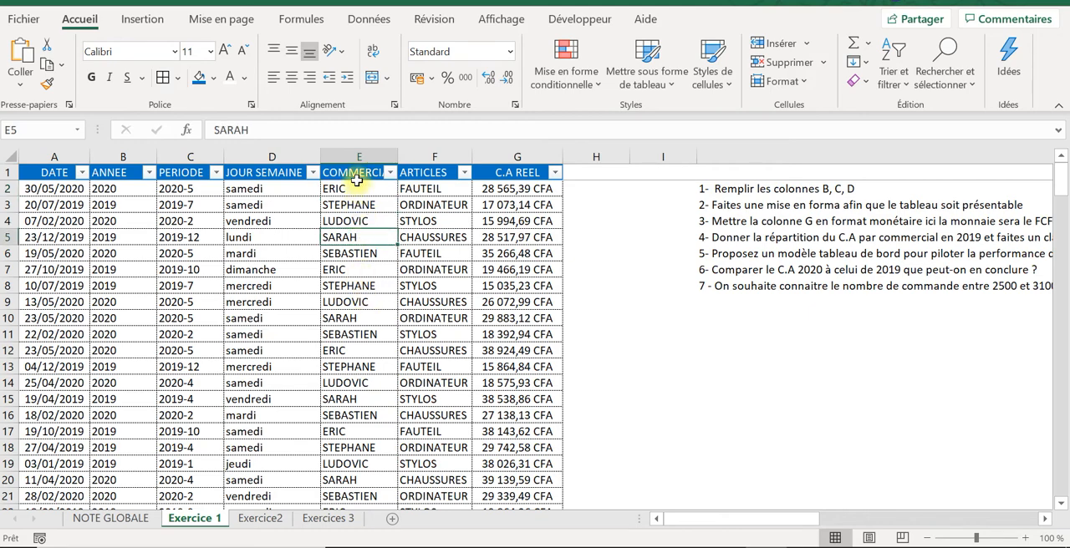
Step: Copy all the COMMERCIAL entries from E2 to E200 and paste them as values starting at I12
{"action": "left_click", "coordinate": [355, 169]}
{"action": "key", "text": "Down"}
{"action": "key", "text": "ctrl+shift+Down"}
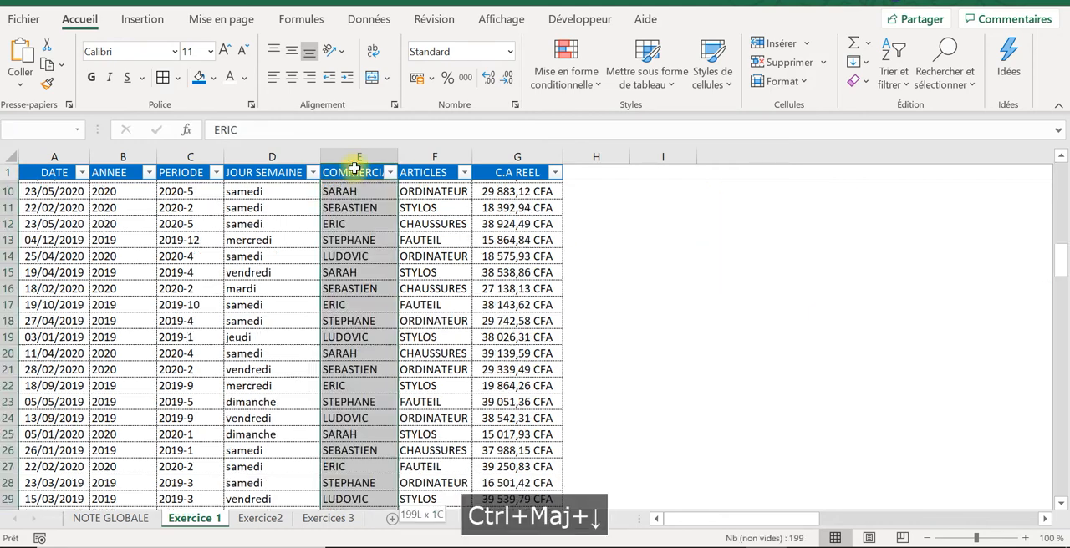
{"action": "right_click", "coordinate": [355, 203]}
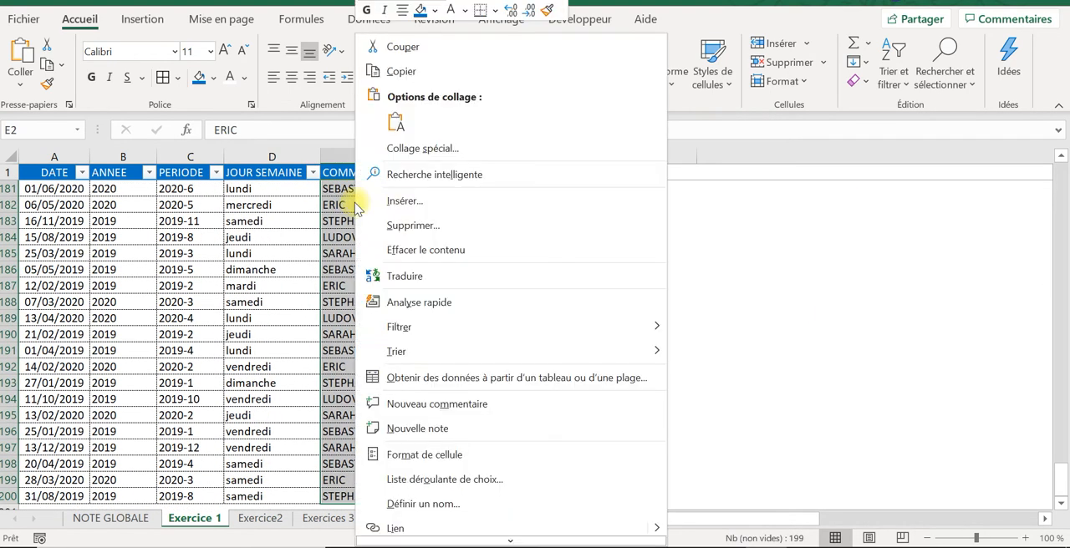
{"action": "left_click", "coordinate": [406, 68]}
{"action": "left_click", "coordinate": [793, 282]}
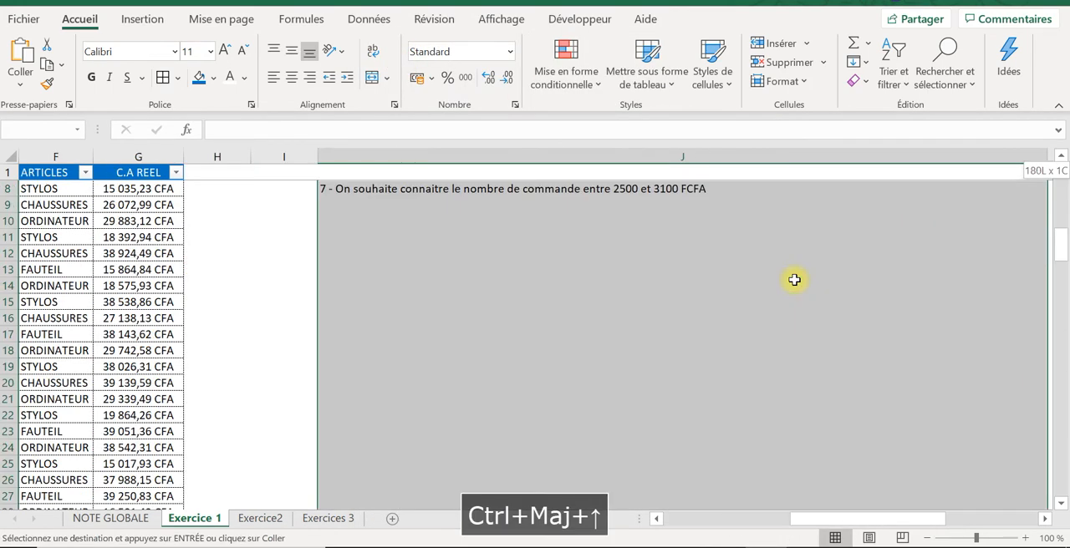
{"action": "key", "text": "ctrl+shift+Up"}
{"action": "left_click", "coordinate": [494, 243]}
{"action": "left_click", "coordinate": [284, 271]}
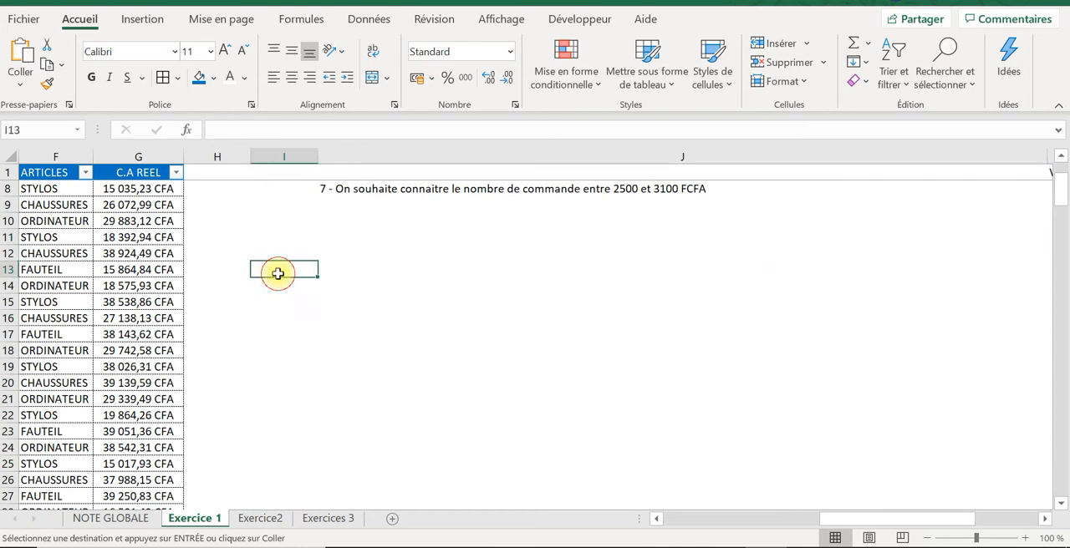
{"action": "right_click", "coordinate": [279, 249]}
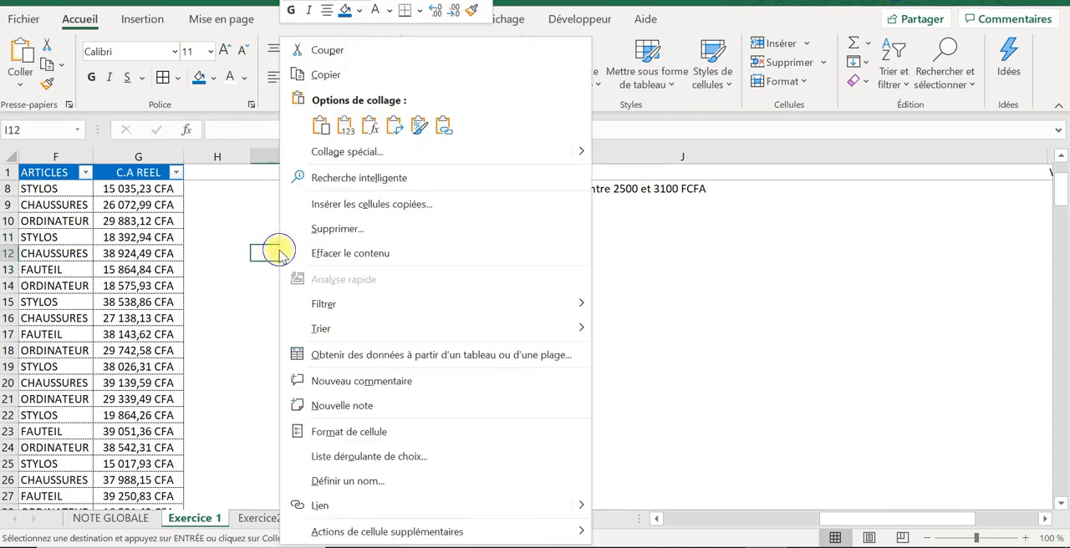
{"action": "left_click", "coordinate": [345, 125]}
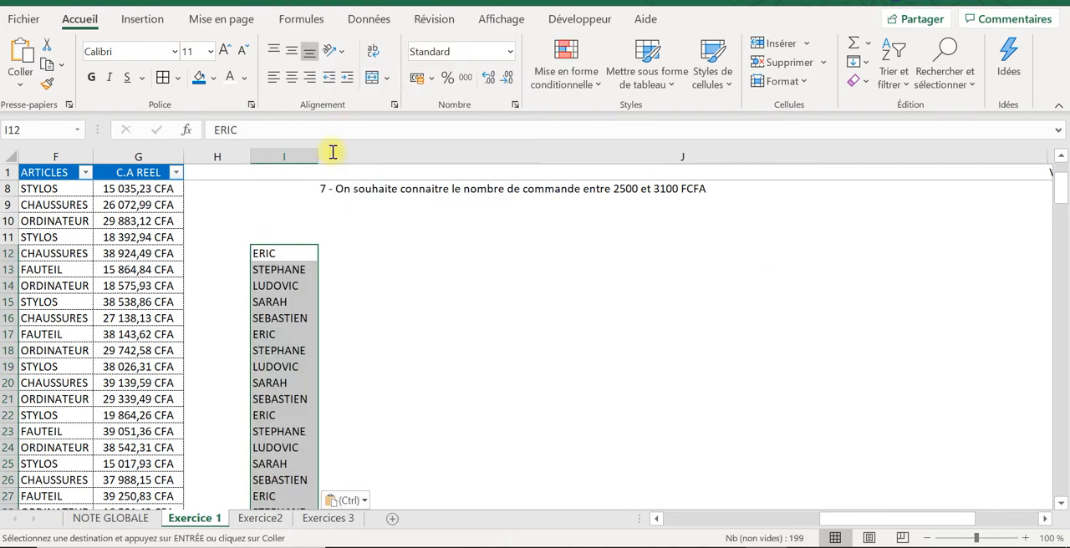
Step: Remove the duplicates from the salesperson list pasted in column I, treating it as data without headers
{"action": "left_click", "coordinate": [366, 18]}
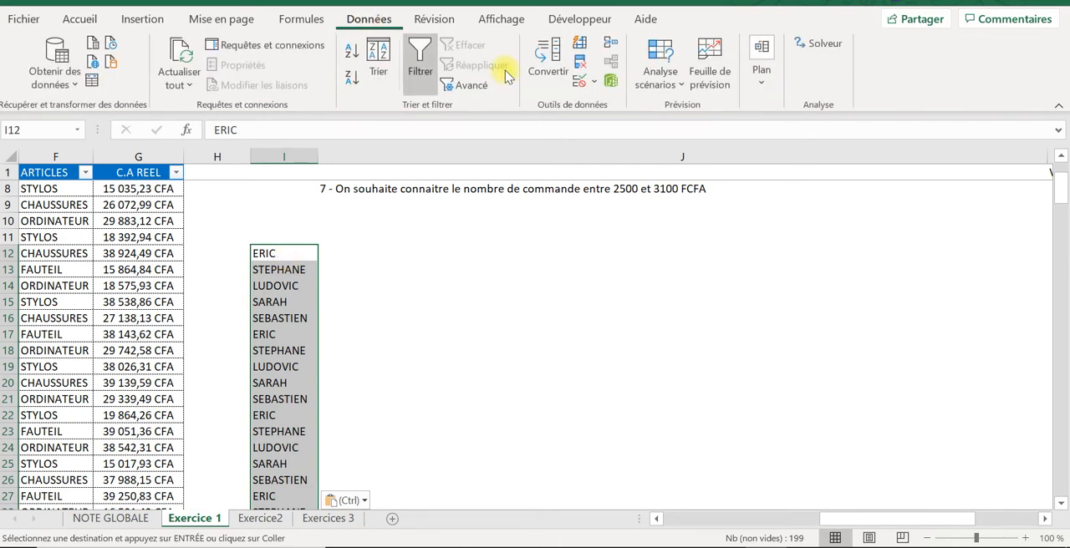
{"action": "left_click", "coordinate": [580, 81]}
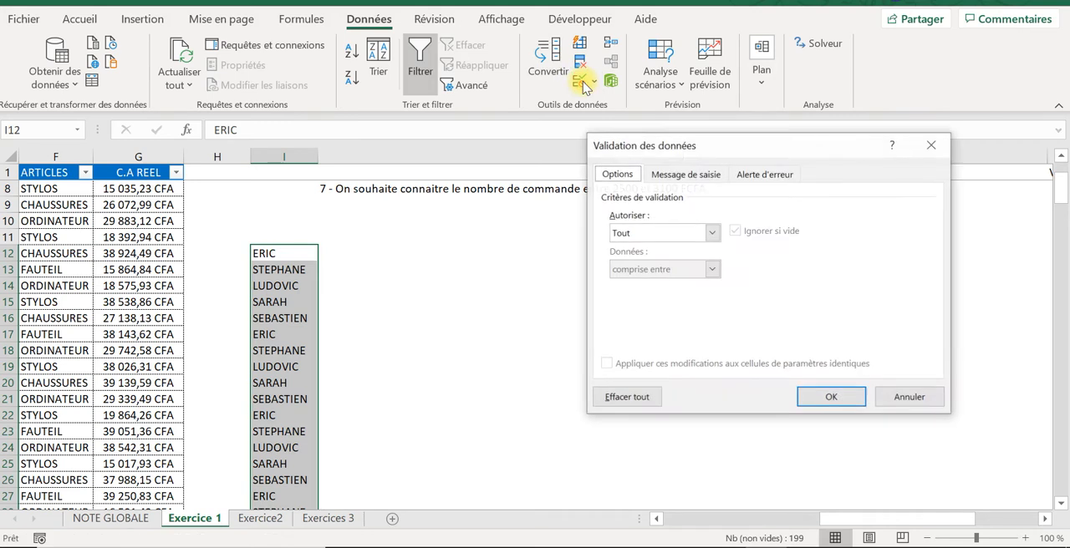
{"action": "left_click", "coordinate": [929, 145]}
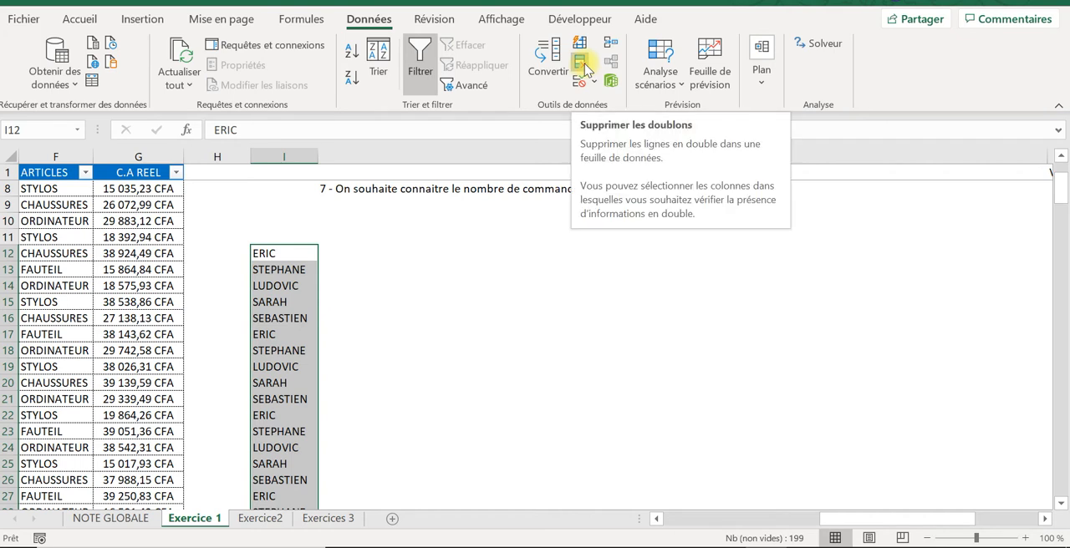
{"action": "left_click", "coordinate": [582, 67]}
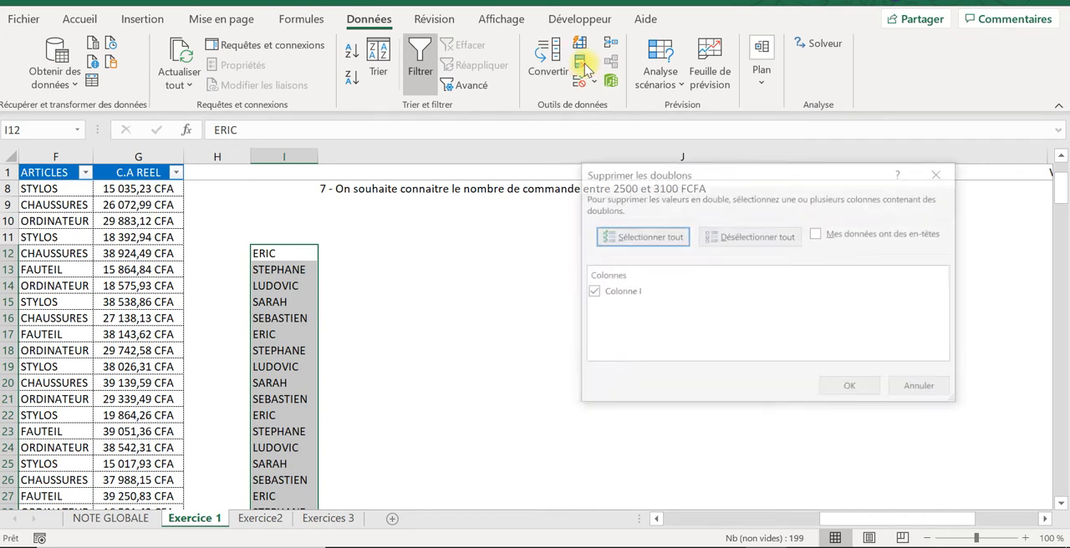
{"action": "left_click", "coordinate": [829, 393]}
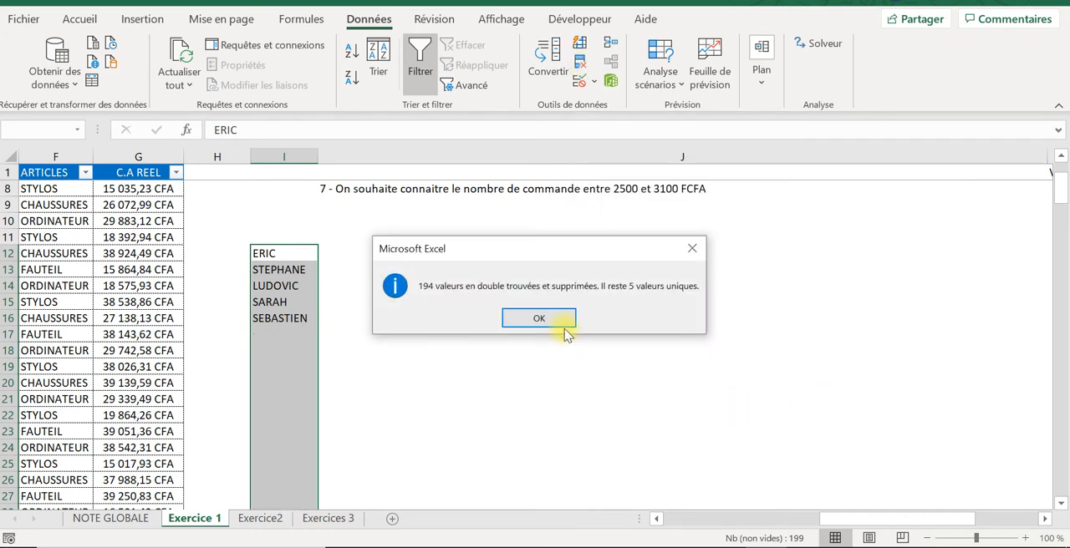
{"action": "left_click", "coordinate": [539, 319]}
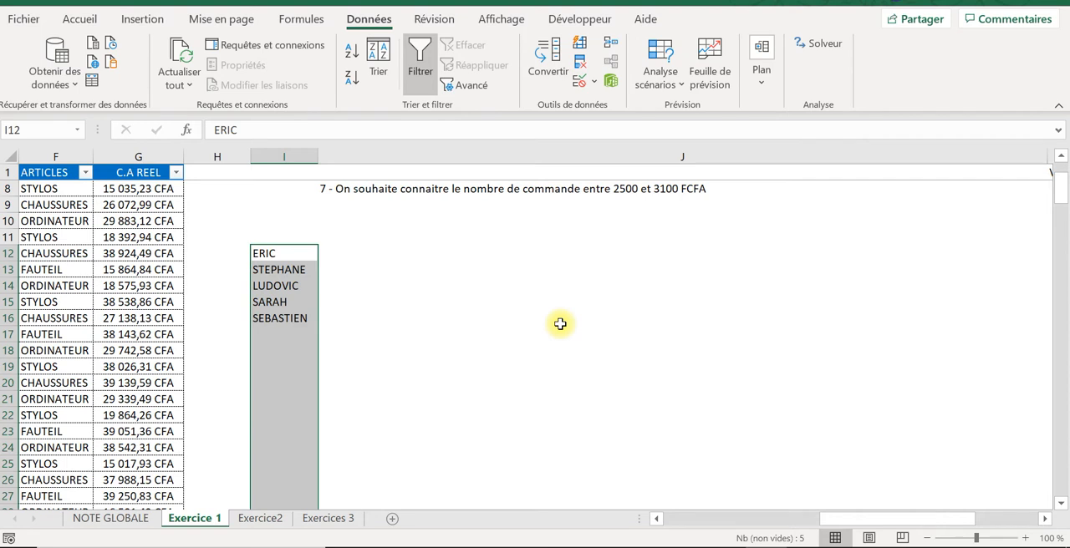
Step: Enter the year 2019 in I11, directly above the list of unique salespeople
{"action": "left_click", "coordinate": [285, 221]}
{"action": "left_click", "coordinate": [285, 238]}
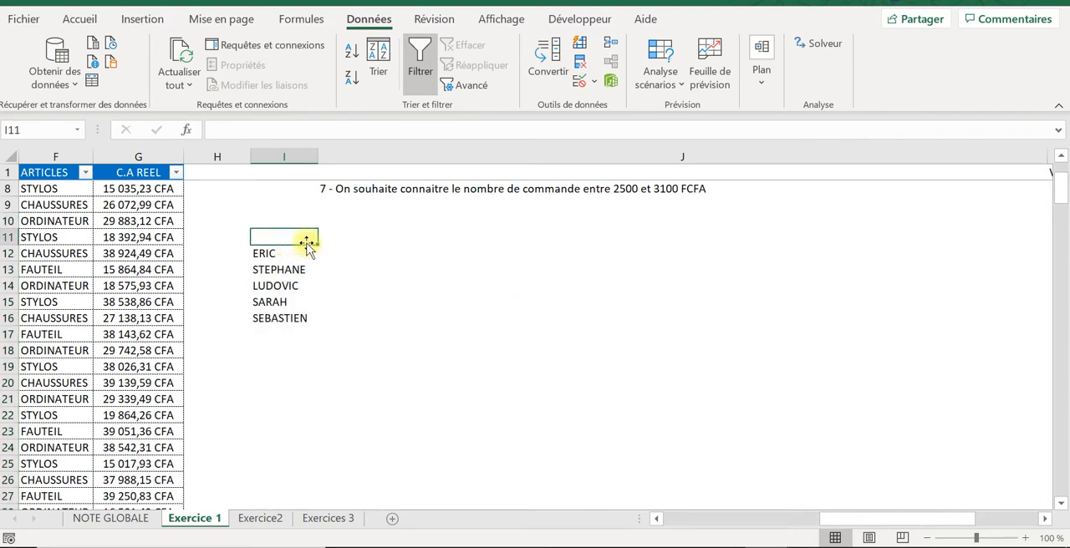
{"action": "type", "text": "201"}
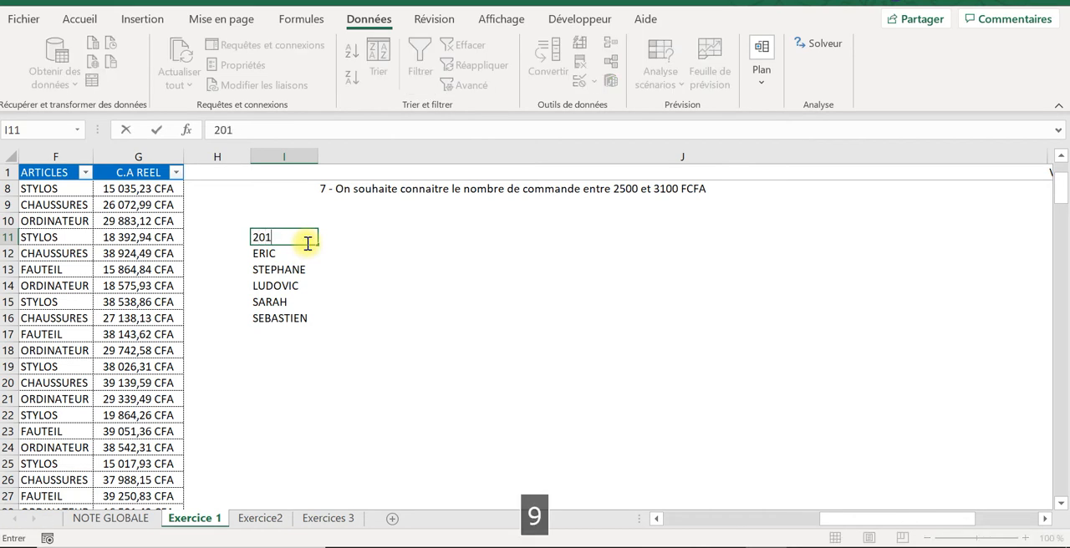
{"action": "type", "text": "9"}
{"action": "key", "text": "Tab"}
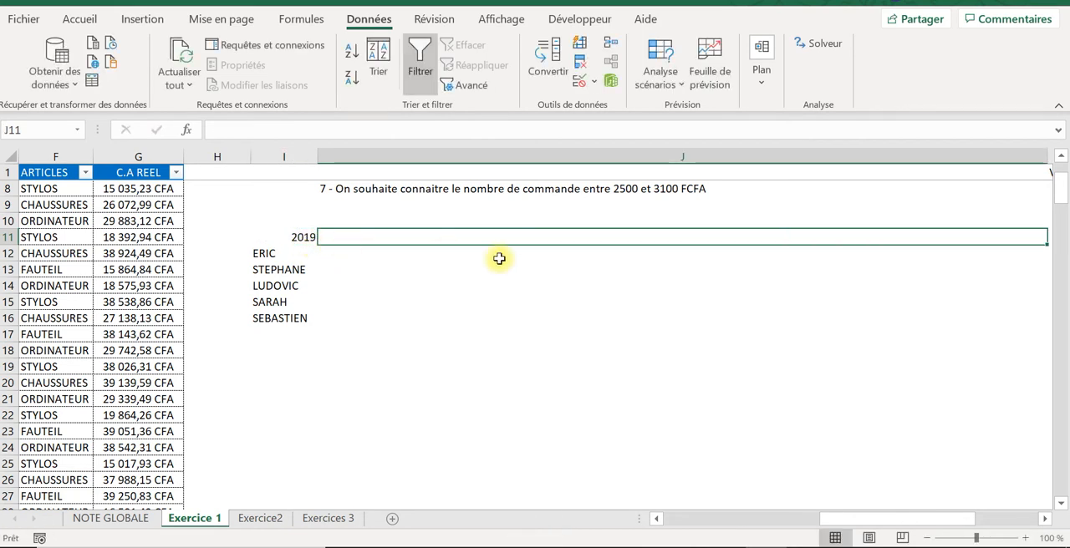
Step: Move the 2019 header and the salesperson list from I11:I16 one column over to H11:H16
{"action": "left_click", "coordinate": [278, 242]}
{"action": "left_click_drag", "start_coordinate": [279, 242], "coordinate": [239, 316]}
{"action": "left_click", "coordinate": [278, 240]}
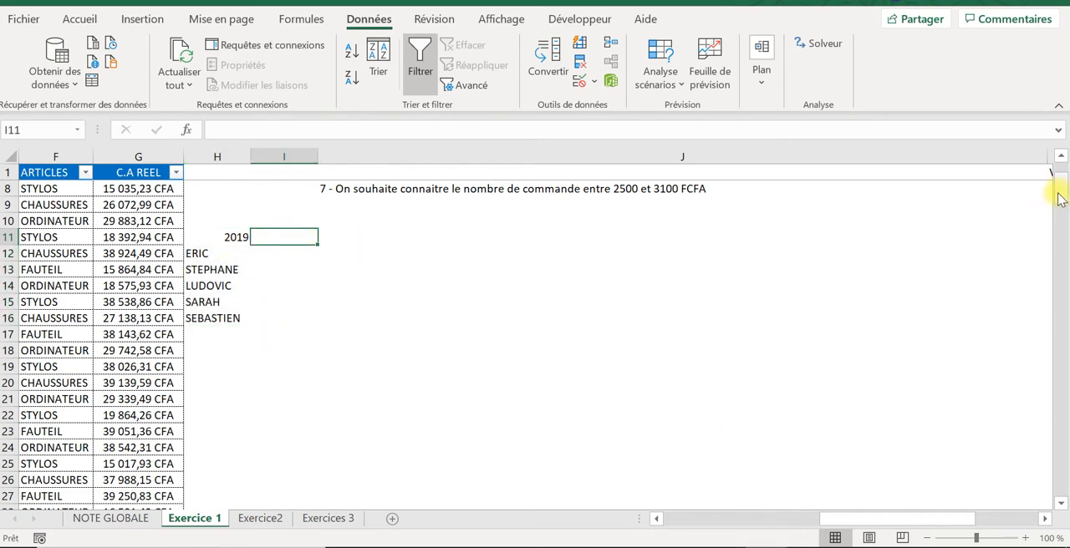
Step: Start a SOMME.SI.ENS formula in I12 with the C.A REEL column as the absolute sum range $G:$G
{"action": "left_click_drag", "start_coordinate": [1058, 196], "coordinate": [1060, 174]}
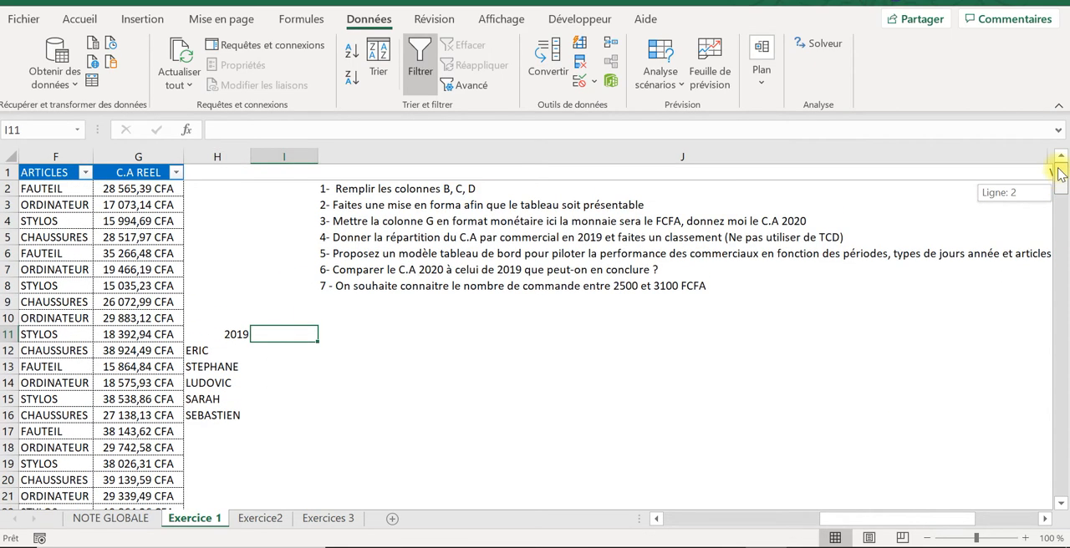
{"action": "left_click_drag", "start_coordinate": [1059, 174], "coordinate": [1060, 174]}
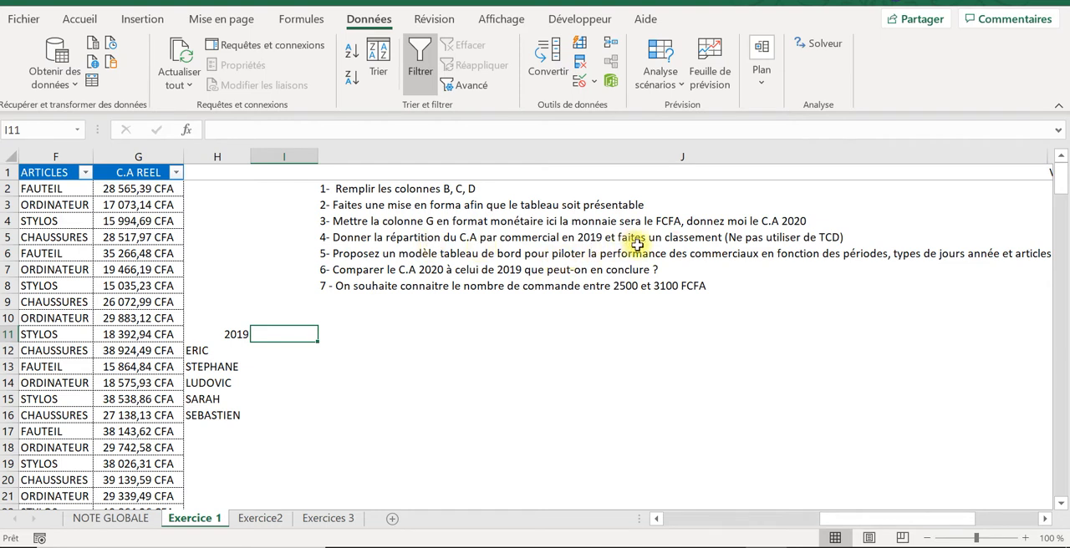
{"action": "left_click", "coordinate": [283, 349]}
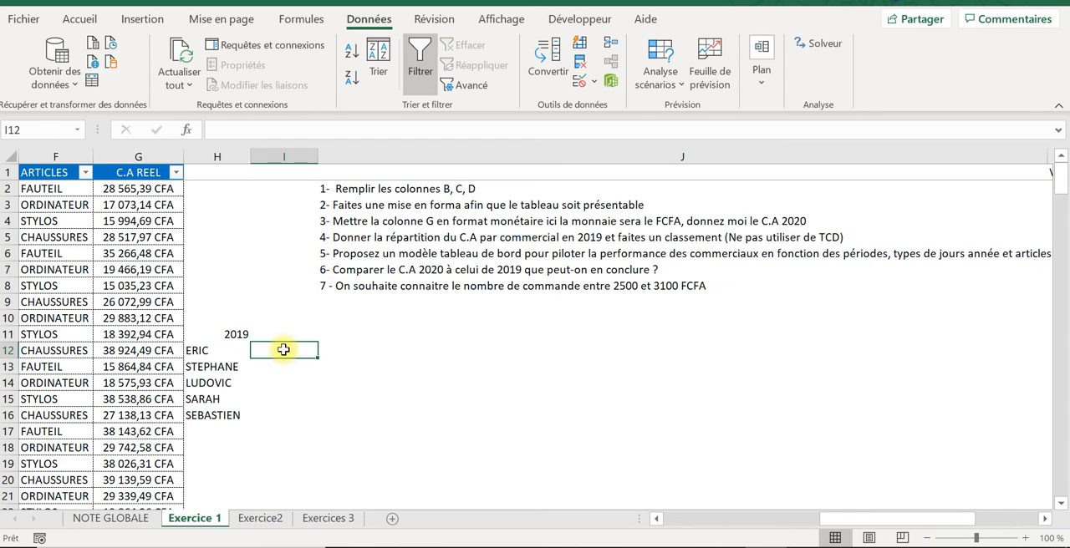
{"action": "left_click_drag", "start_coordinate": [869, 521], "coordinate": [795, 503]}
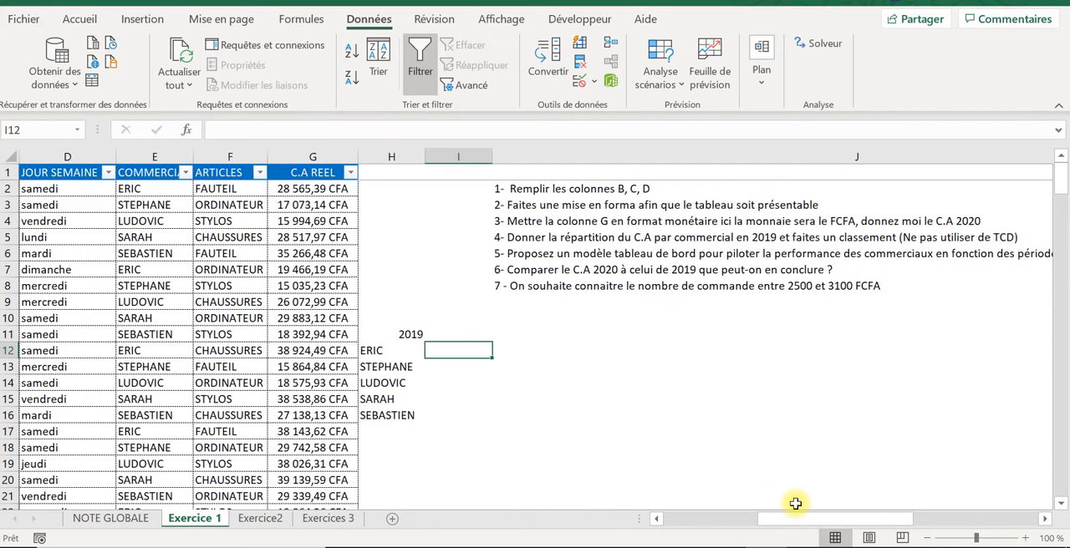
{"action": "type", "text": "+"}
{"action": "key", "text": "Escape"}
{"action": "key", "text": "Caps_Lock"}
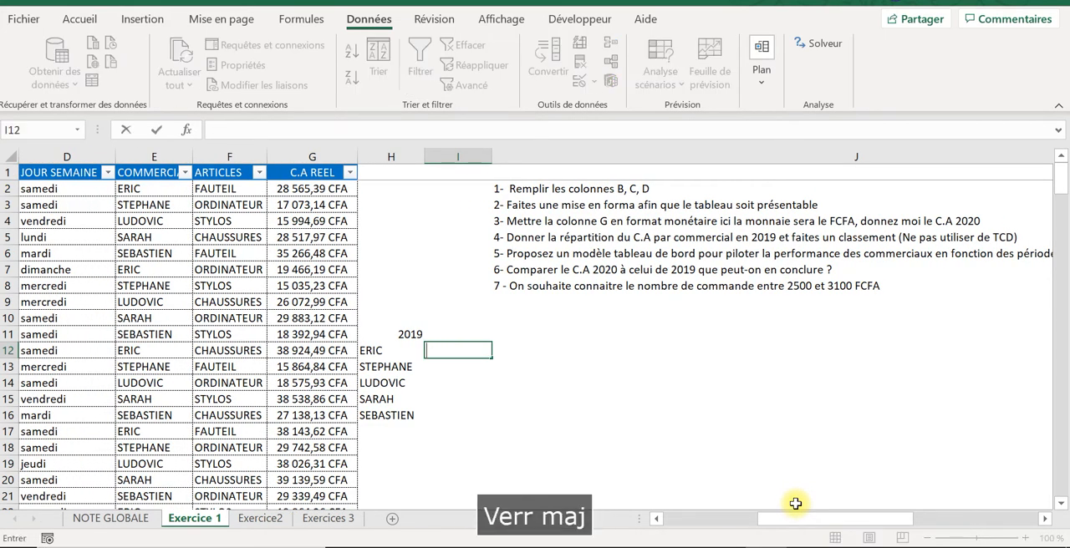
{"action": "type", "text": "=som"}
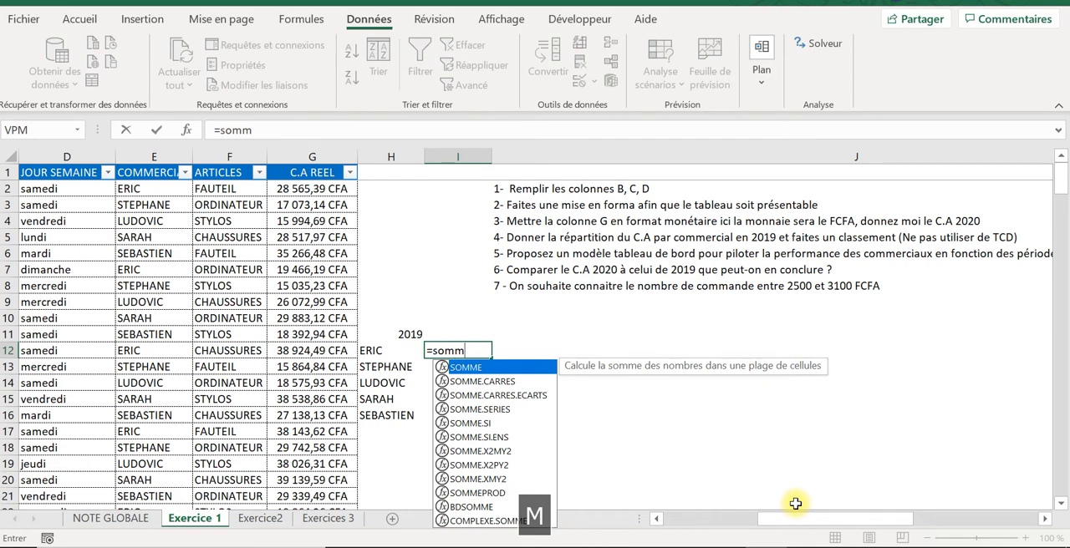
{"action": "type", "text": "m"}
{"action": "double_click", "coordinate": [483, 436]}
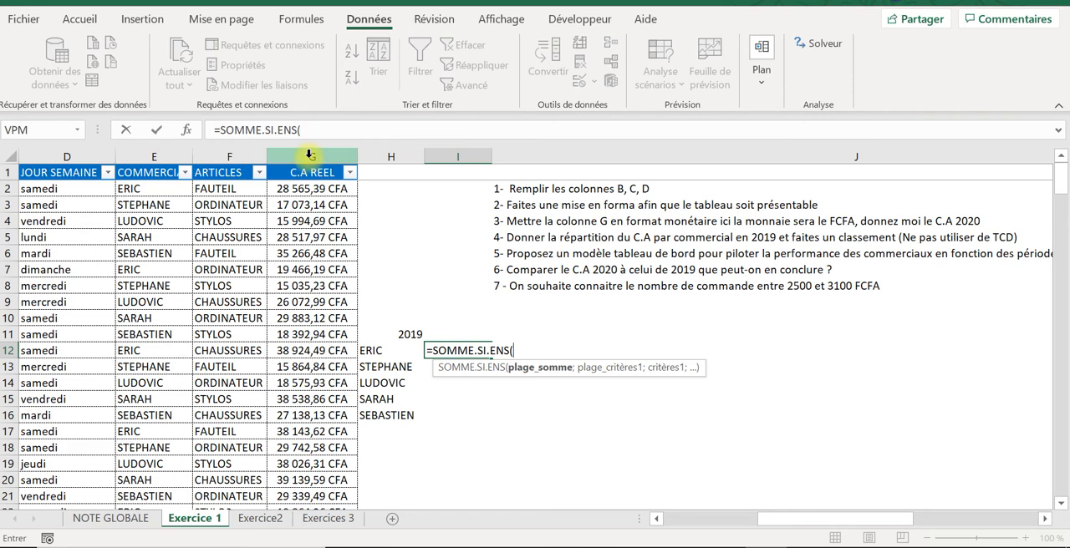
{"action": "left_click", "coordinate": [309, 154]}
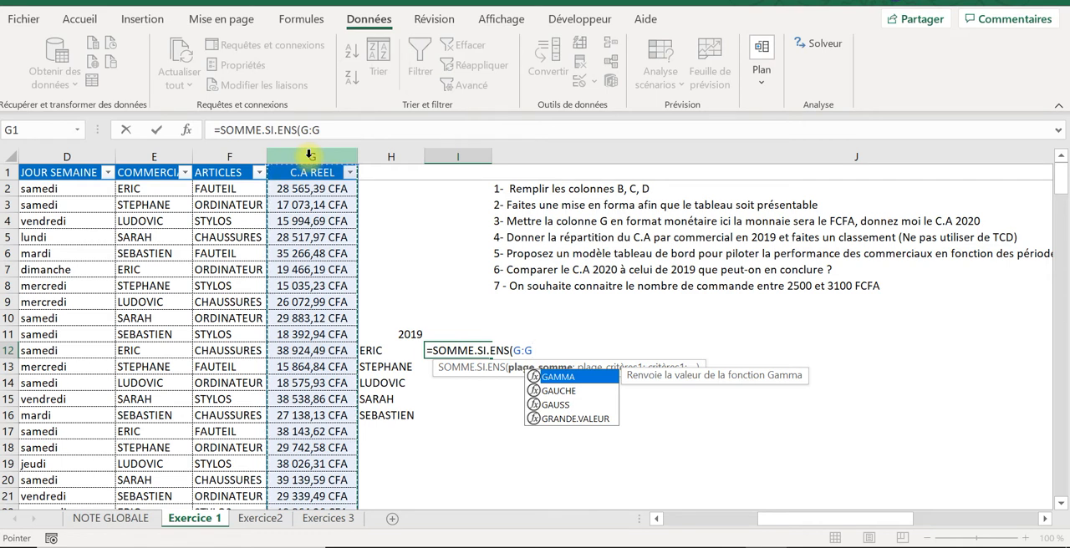
{"action": "key", "text": "F4"}
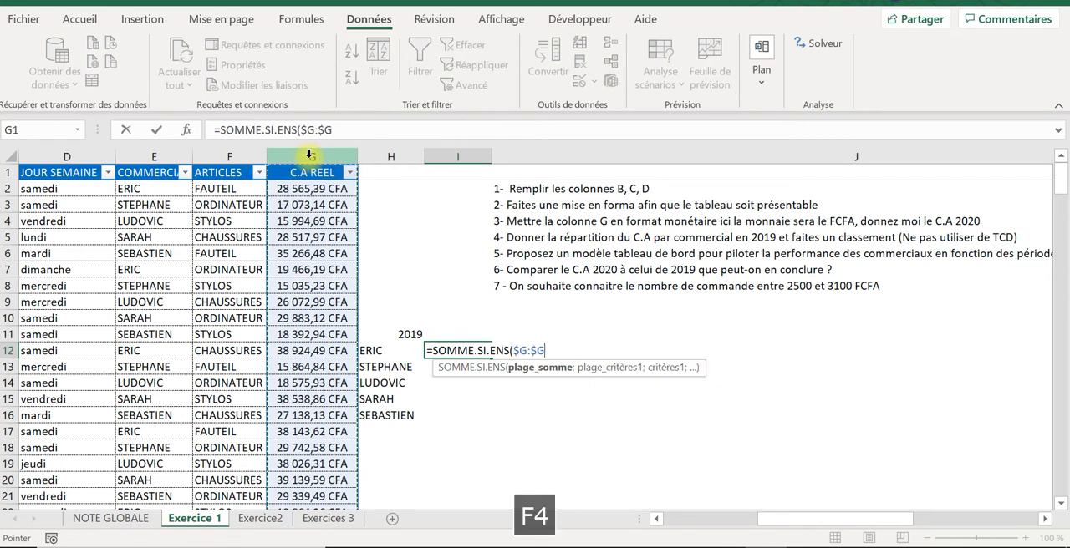
{"action": "type", "text": ";"}
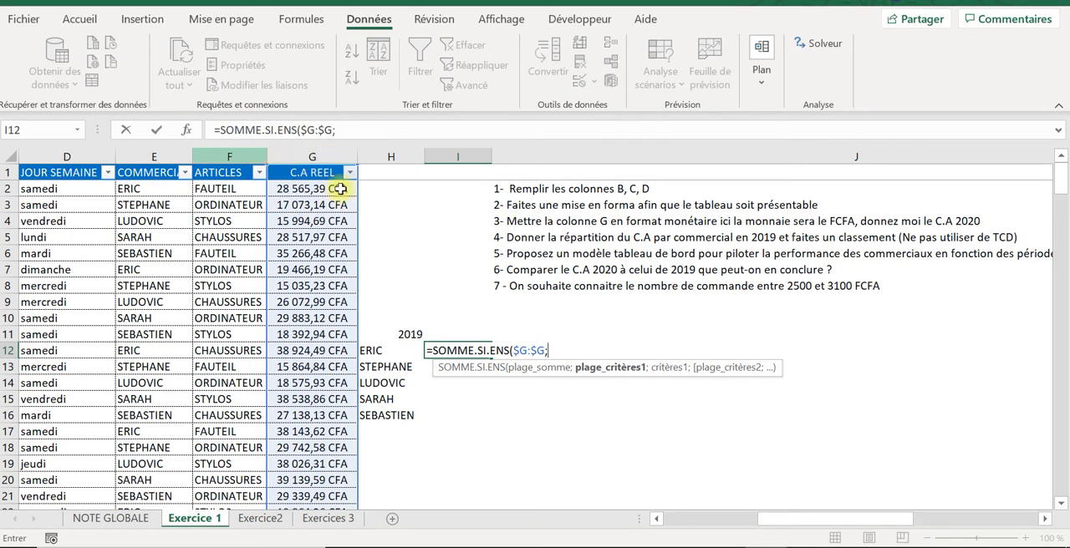
Step: Add the first criterion to the formula: the ANNEE column $B:$B matched against the year in $H$11
{"action": "left_click_drag", "start_coordinate": [838, 527], "coordinate": [733, 525]}
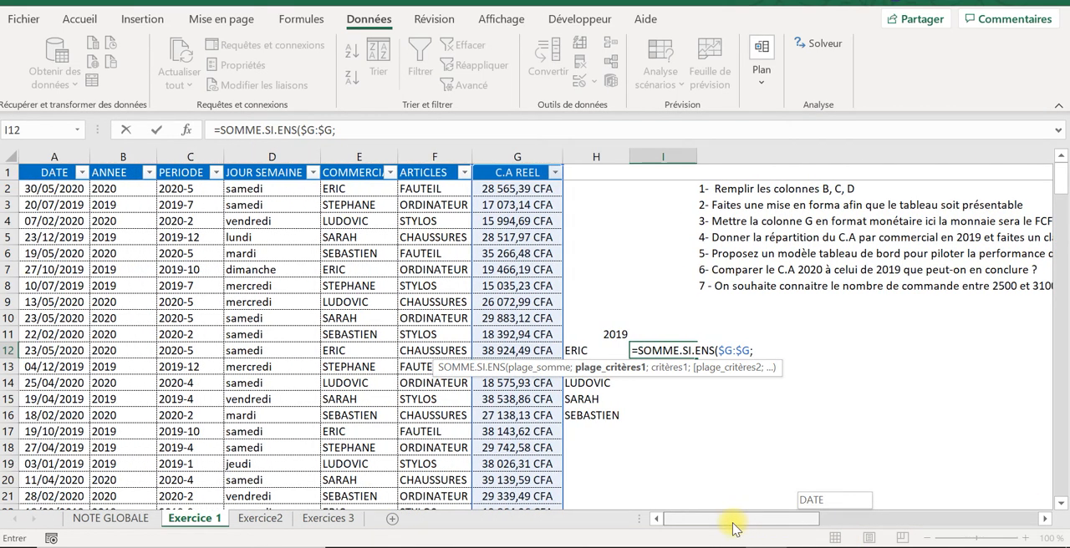
{"action": "left_click", "coordinate": [125, 157]}
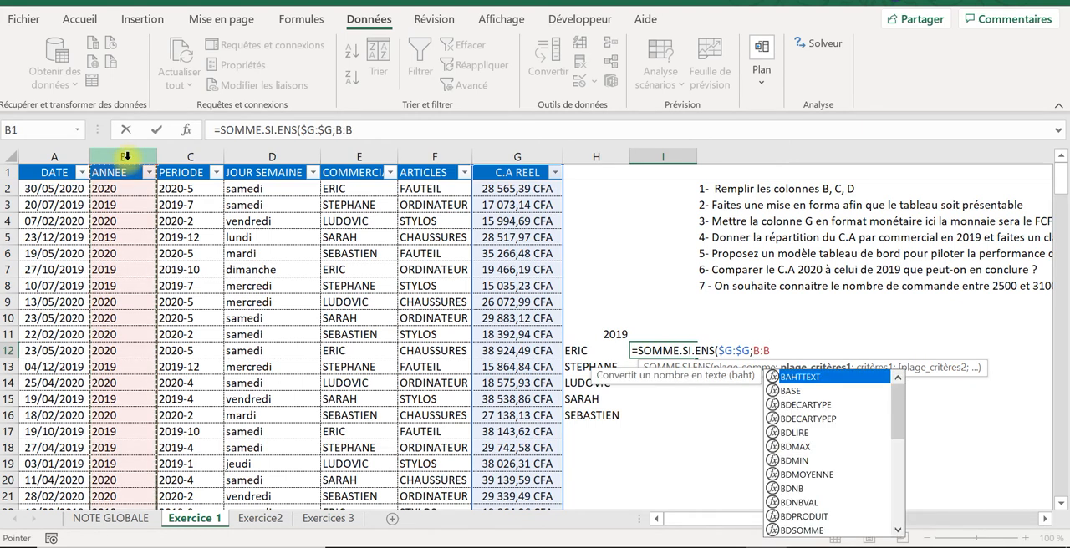
{"action": "key", "text": "F4"}
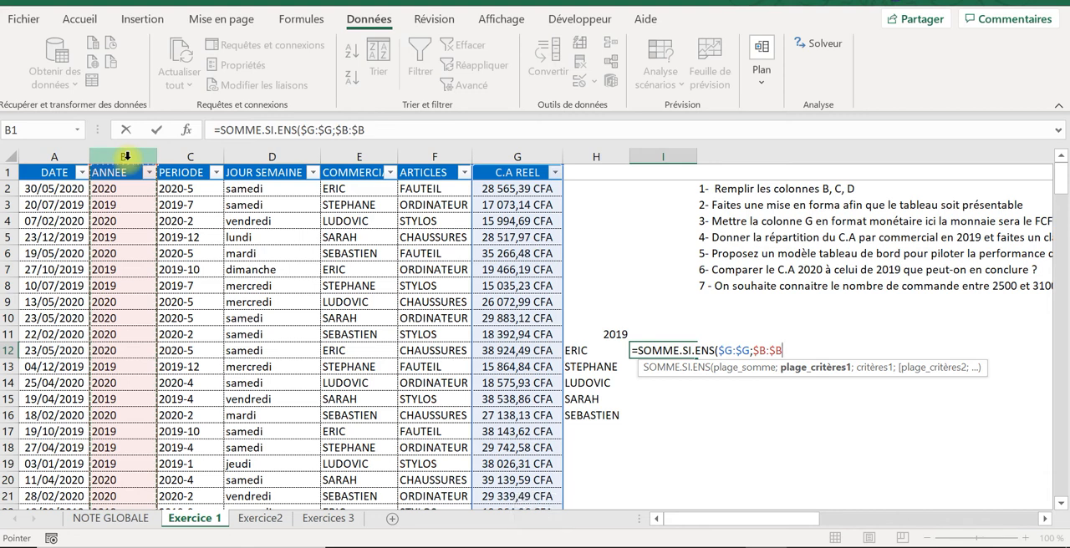
{"action": "type", "text": ";"}
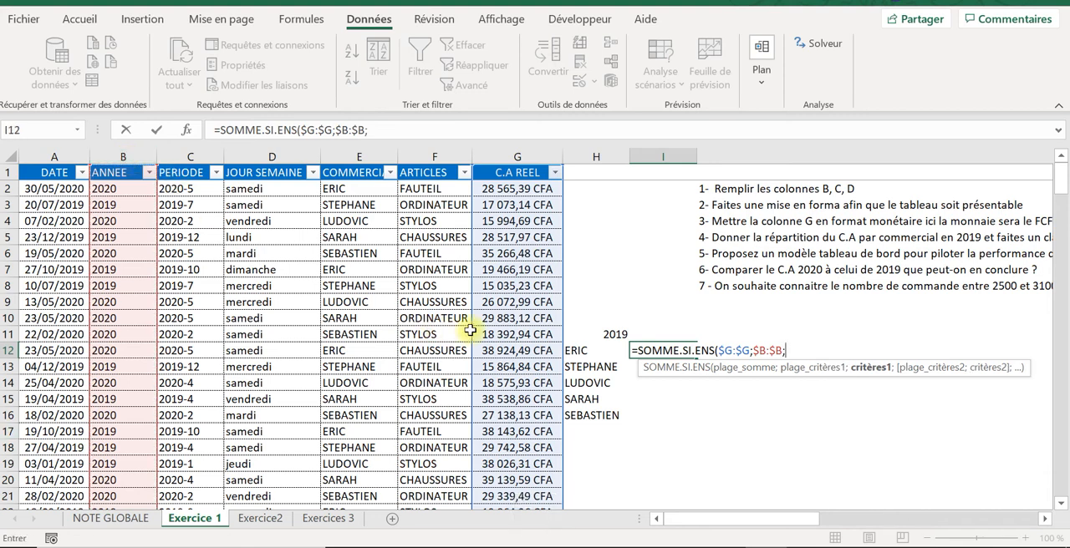
{"action": "left_click", "coordinate": [600, 333]}
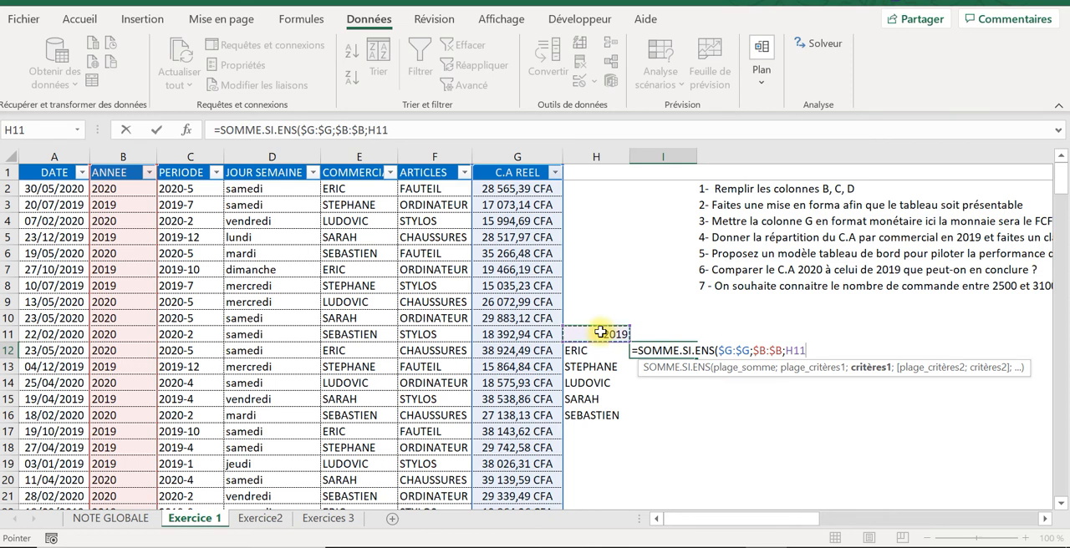
{"action": "key", "text": "F4"}
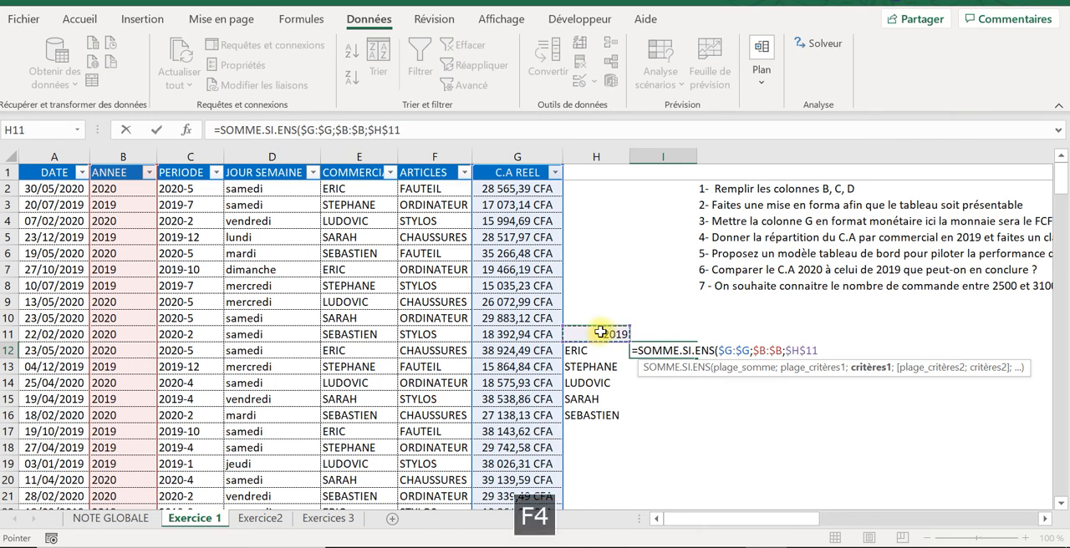
{"action": "type", "text": ";"}
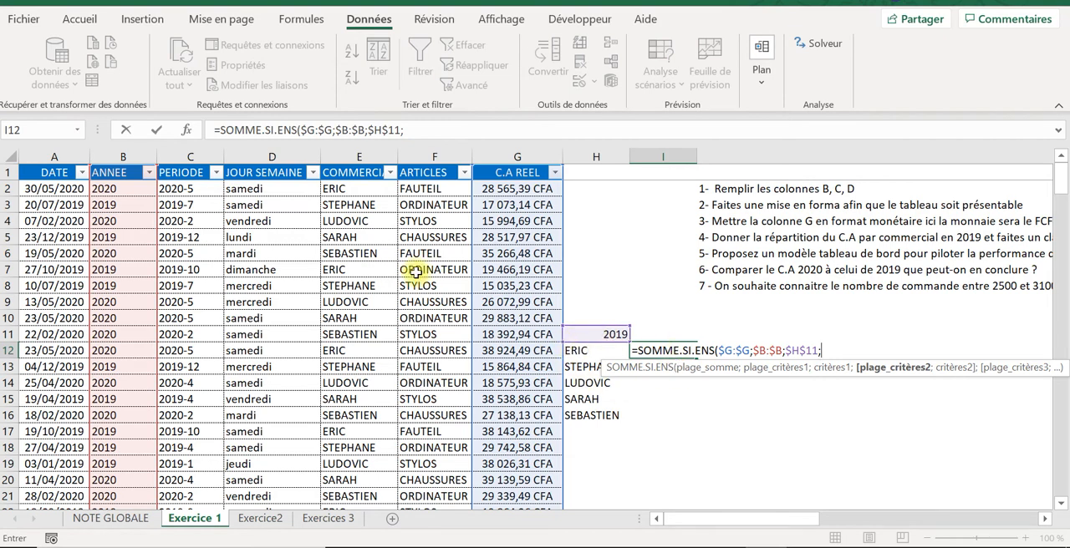
Step: Add the COMMERCIAL column $E:$E matched against H12 as the second criterion and complete the formula in I12
{"action": "left_click", "coordinate": [347, 152]}
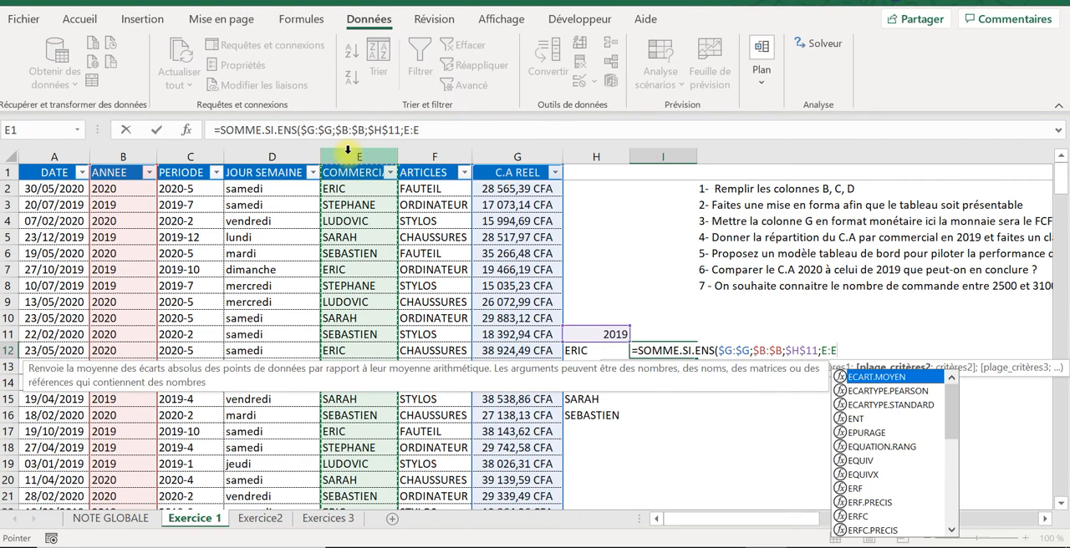
{"action": "key", "text": "F4"}
{"action": "type", "text": ";"}
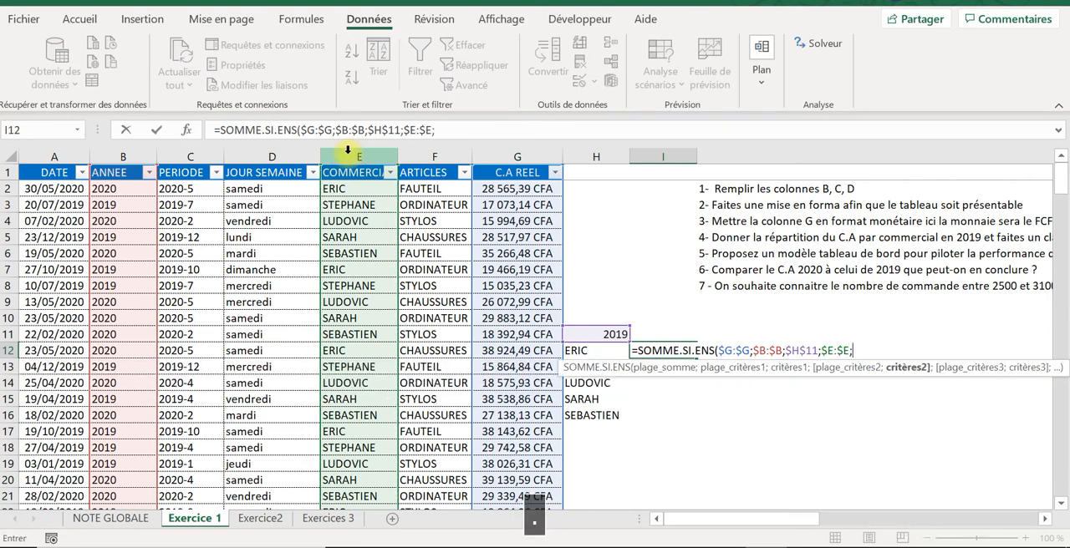
{"action": "left_click", "coordinate": [593, 351]}
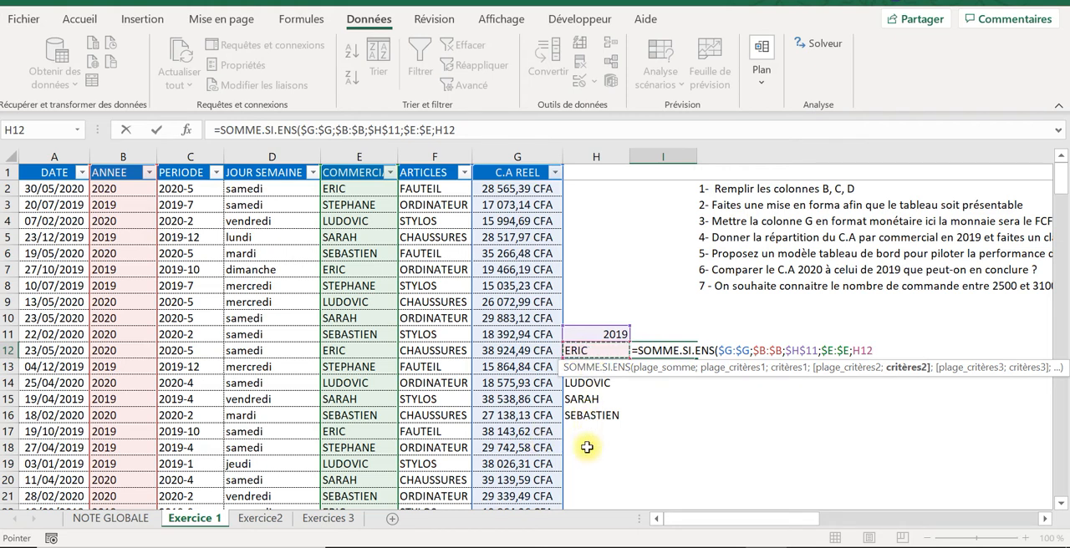
{"action": "type", "text": ")"}
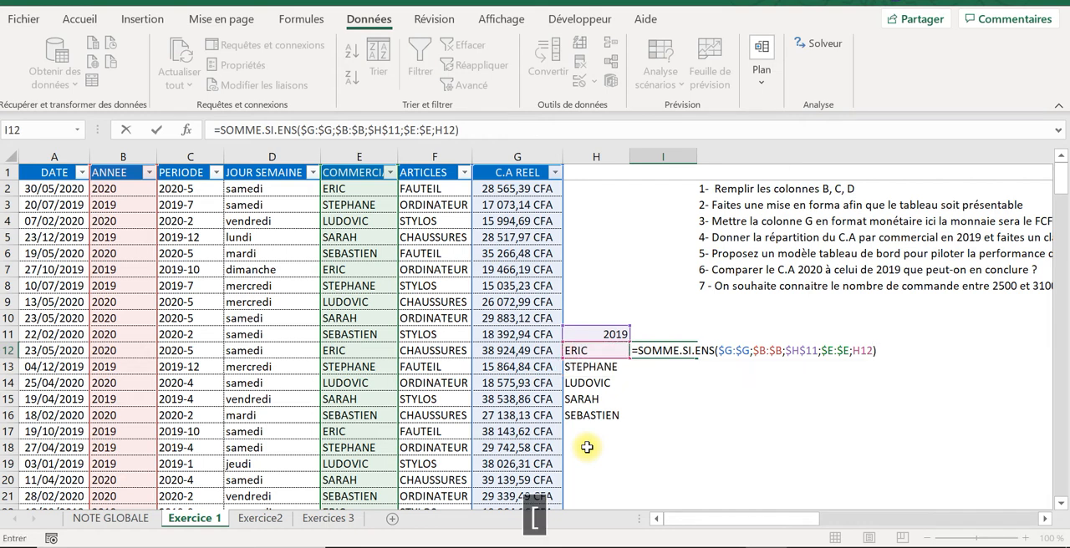
{"action": "key", "text": "Return"}
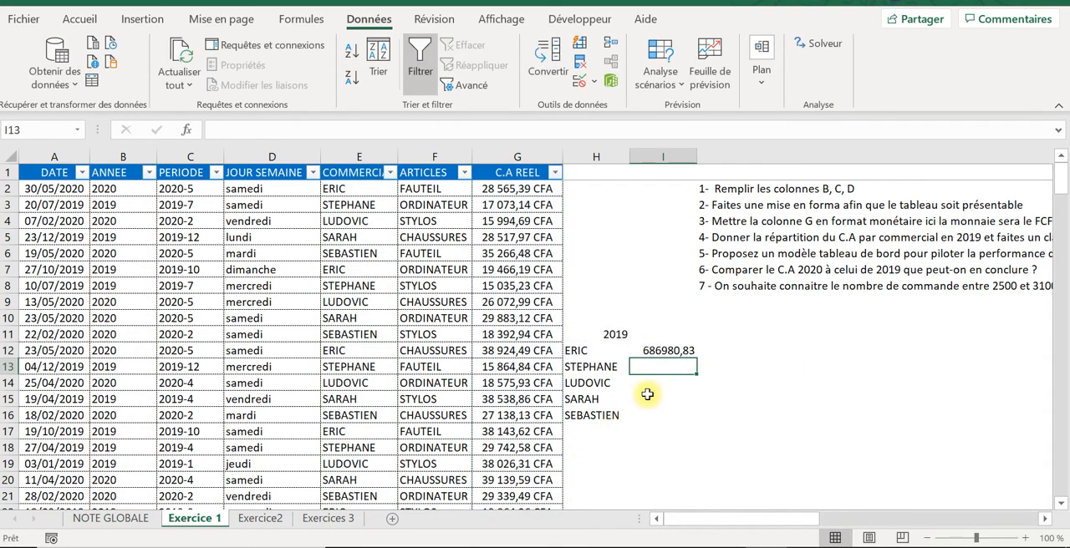
Step: Apply the custom number format # ##0,00" CFA" to the revenue total in I12
{"action": "left_click", "coordinate": [676, 351]}
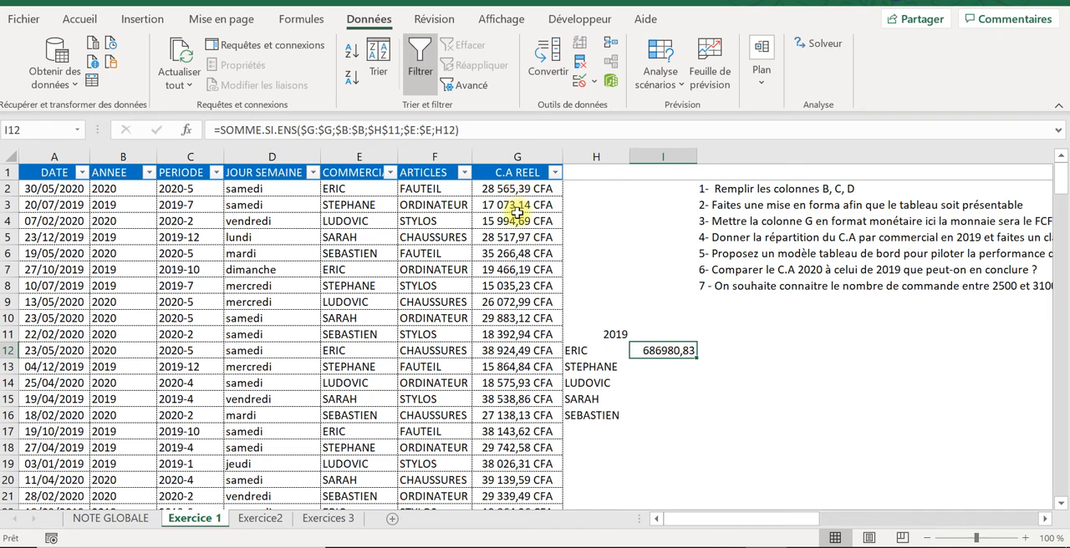
{"action": "right_click", "coordinate": [672, 349]}
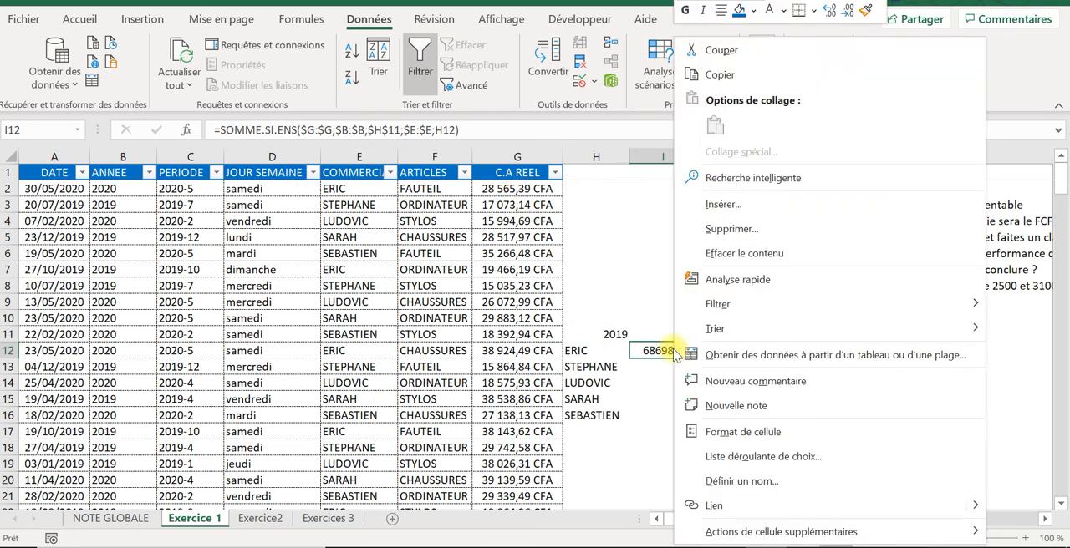
{"action": "left_click", "coordinate": [748, 430]}
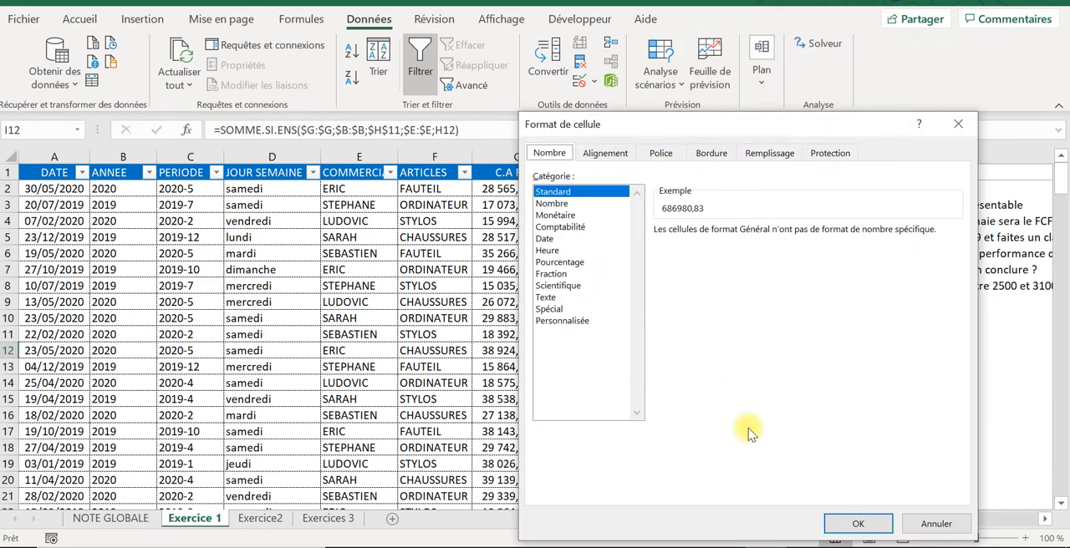
{"action": "left_click", "coordinate": [568, 320]}
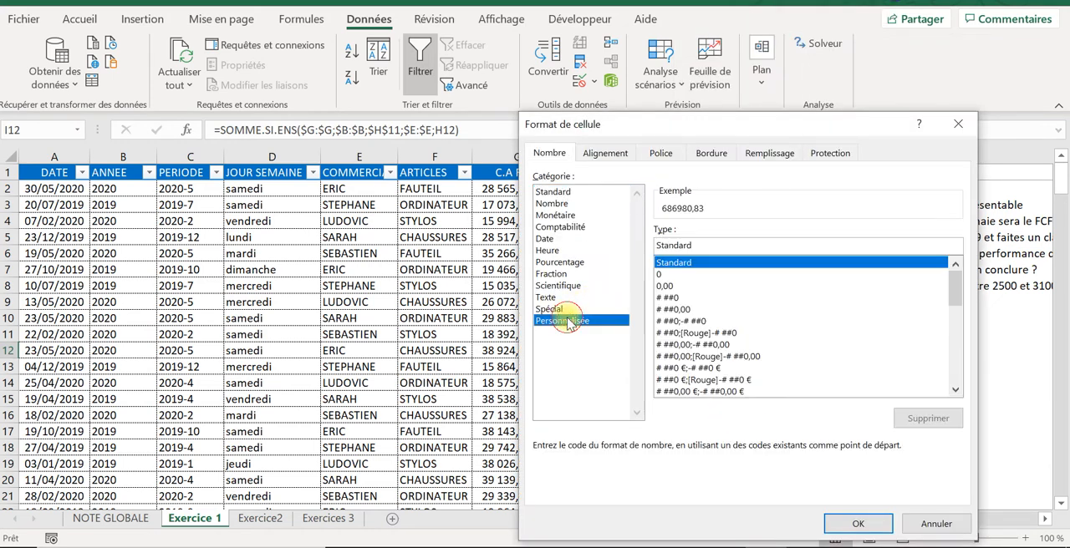
{"action": "left_click", "coordinate": [690, 309]}
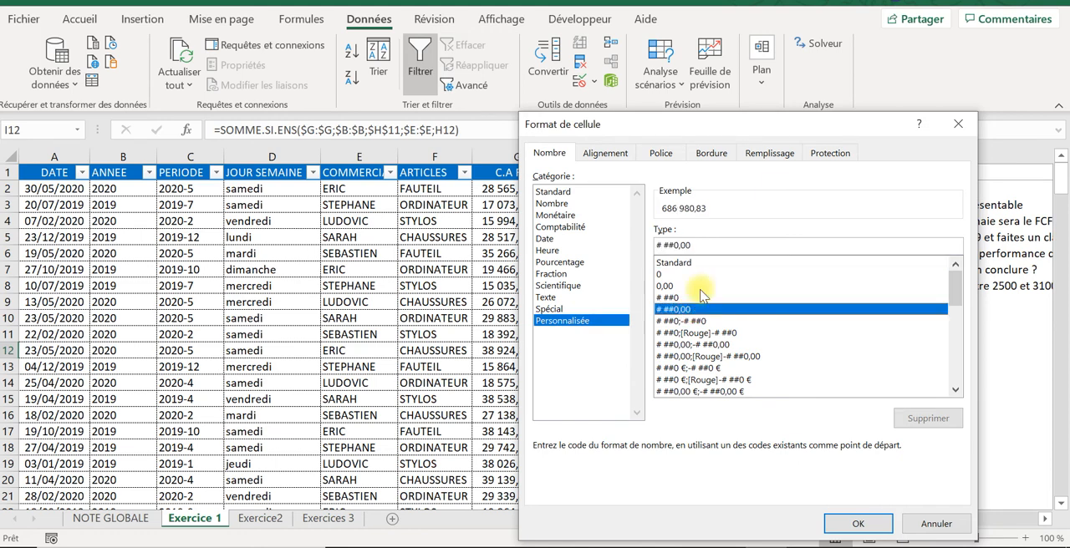
{"action": "left_click", "coordinate": [698, 247]}
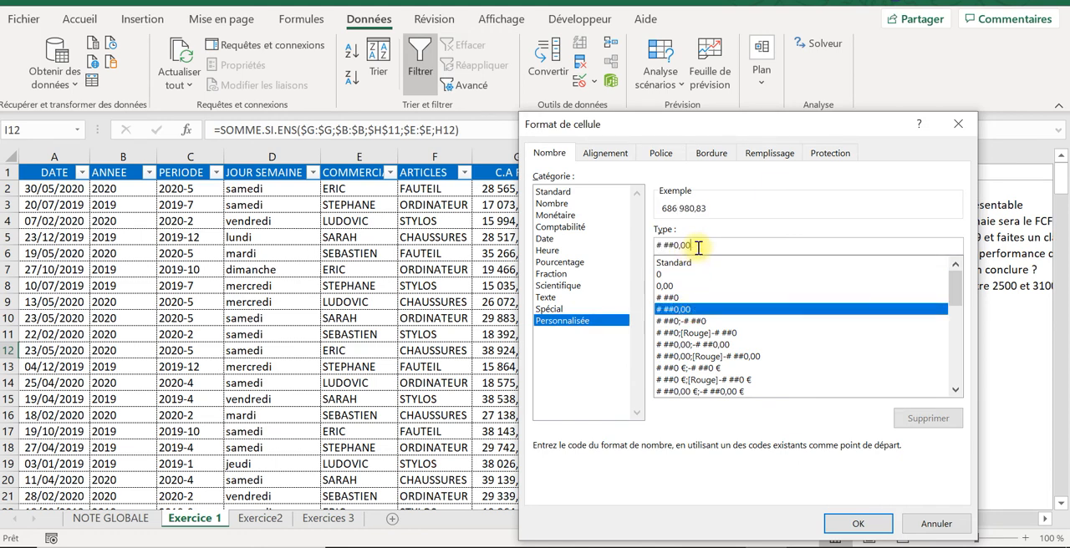
{"action": "type", "text": "\""}
{"action": "key", "text": "Caps_Lock"}
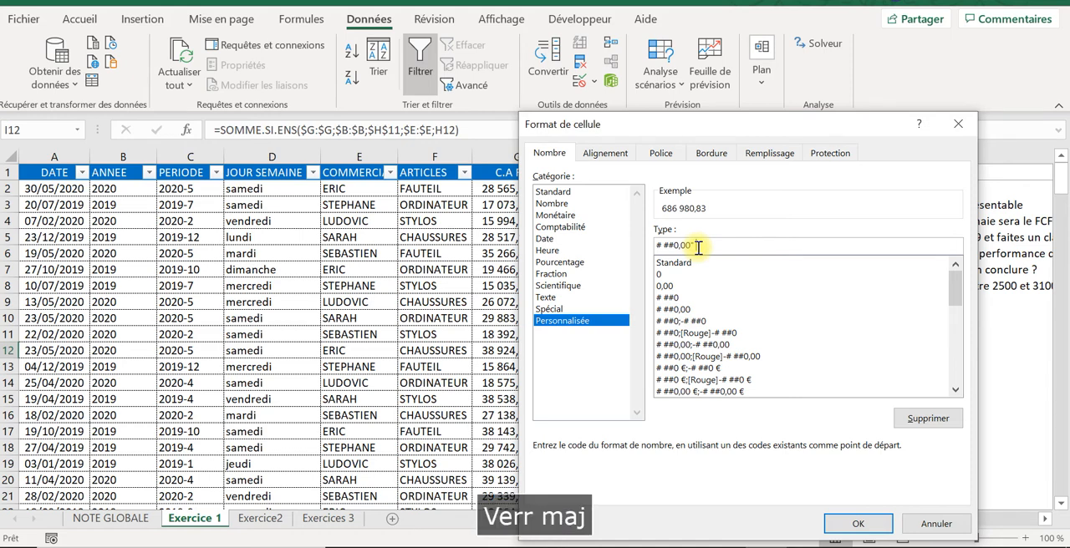
{"action": "type", "text": "FCFA"}
{"action": "key", "text": "Caps_Lock"}
{"action": "type", "text": "\" CFA"}
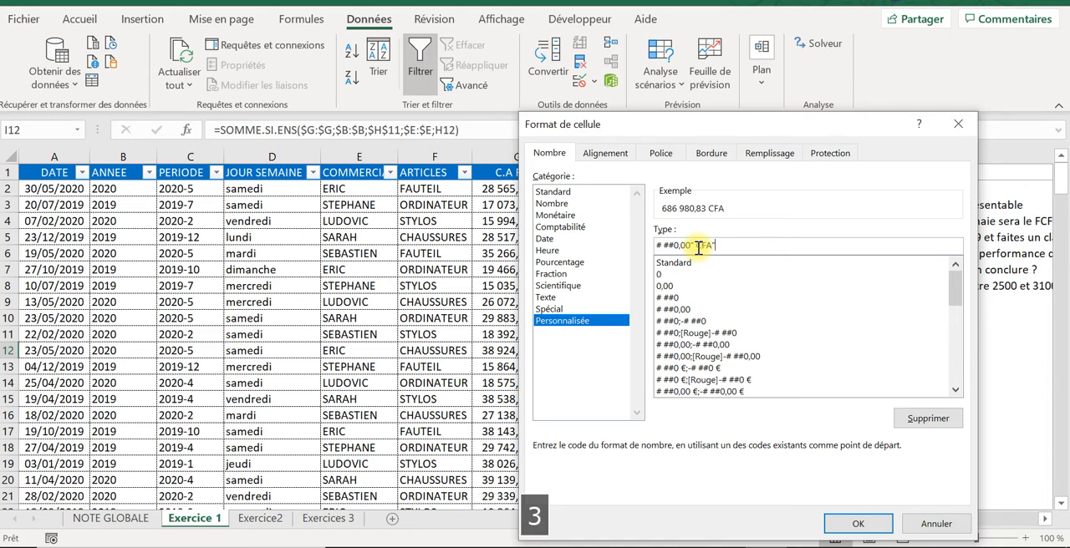
{"action": "left_click", "coordinate": [844, 520]}
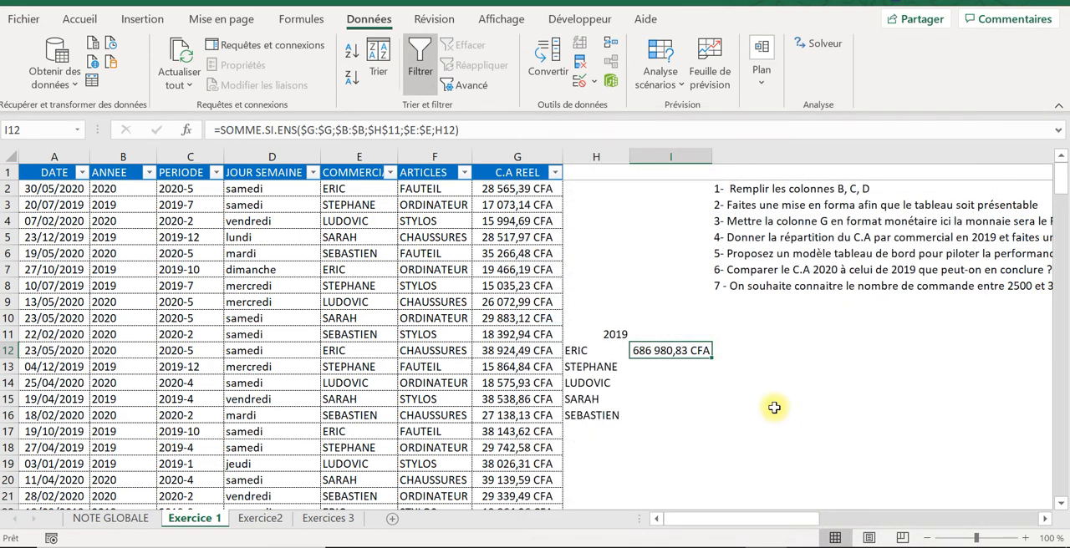
Step: Copy the SOMME.SI.ENS revenue formula from I12 down to I16 for the remaining salespeople
{"action": "left_click", "coordinate": [697, 384]}
{"action": "left_click", "coordinate": [696, 351]}
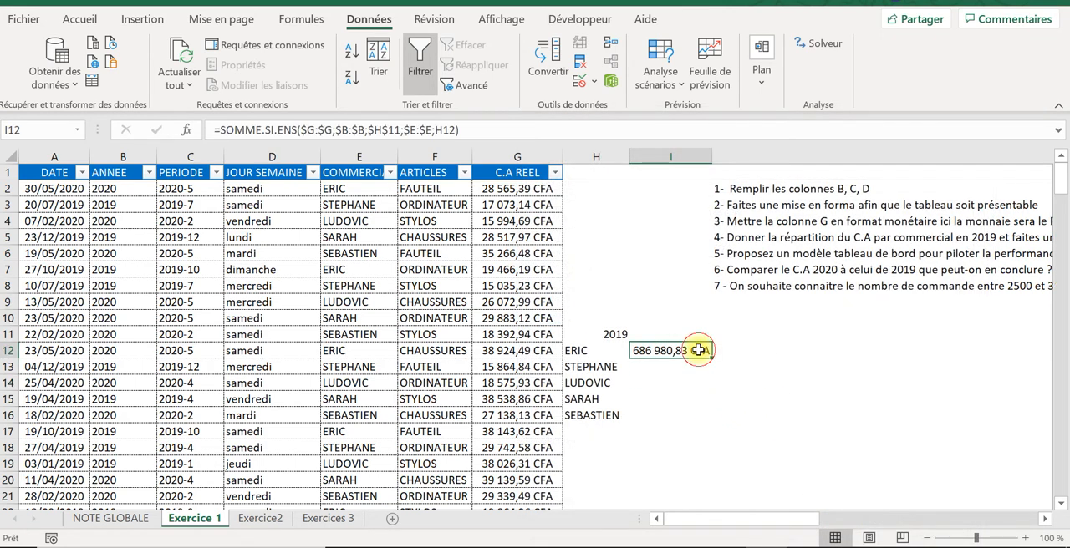
{"action": "left_click", "coordinate": [474, 127]}
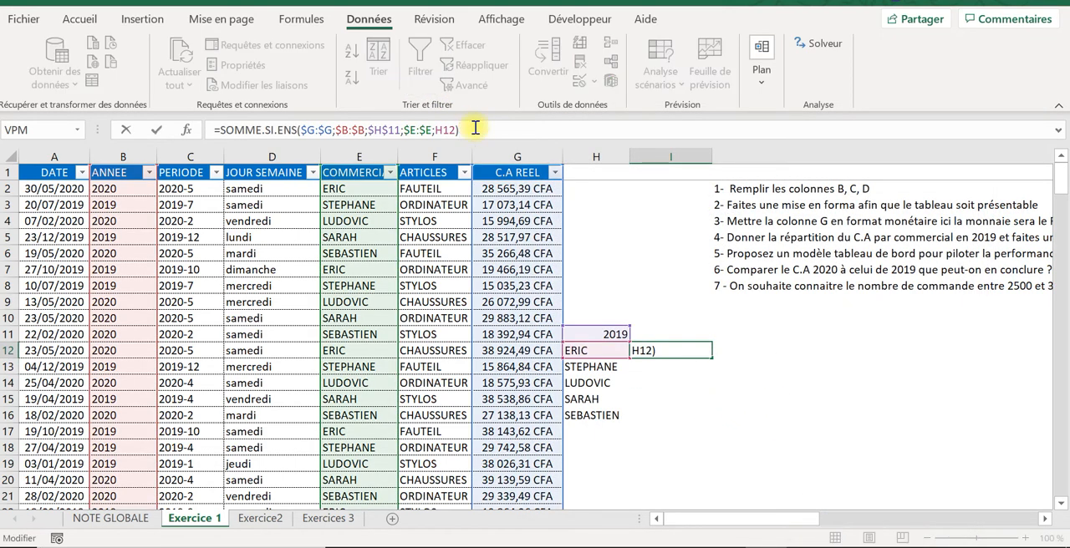
{"action": "key", "text": "Return"}
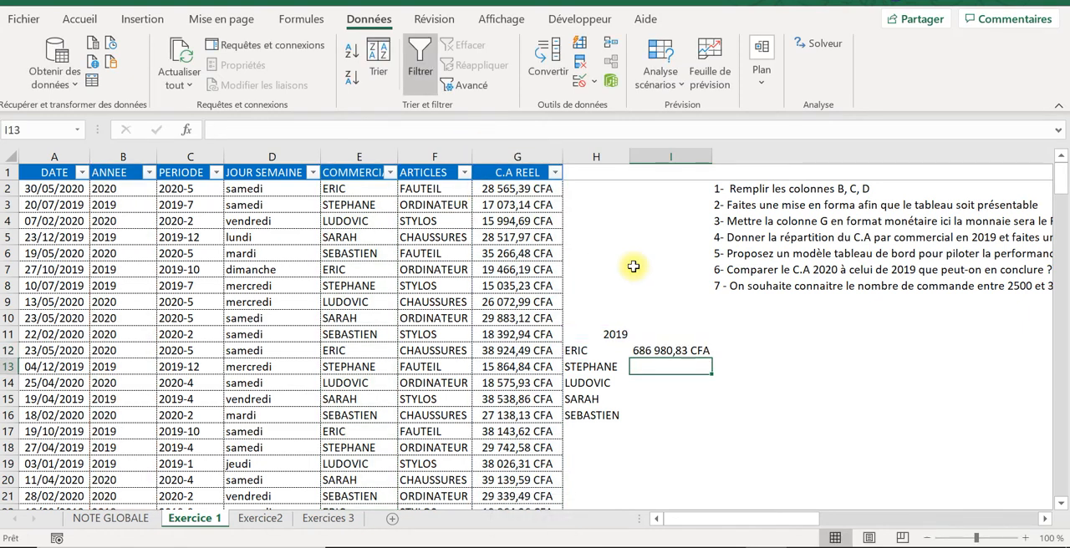
{"action": "left_click", "coordinate": [698, 352]}
{"action": "left_click_drag", "start_coordinate": [711, 359], "coordinate": [712, 420]}
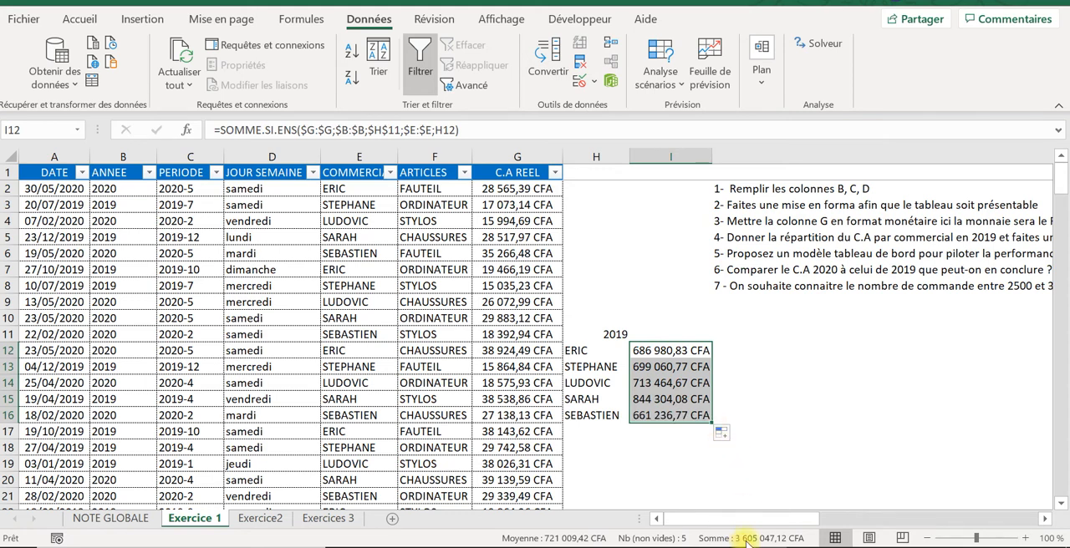
{"action": "left_click", "coordinate": [646, 319]}
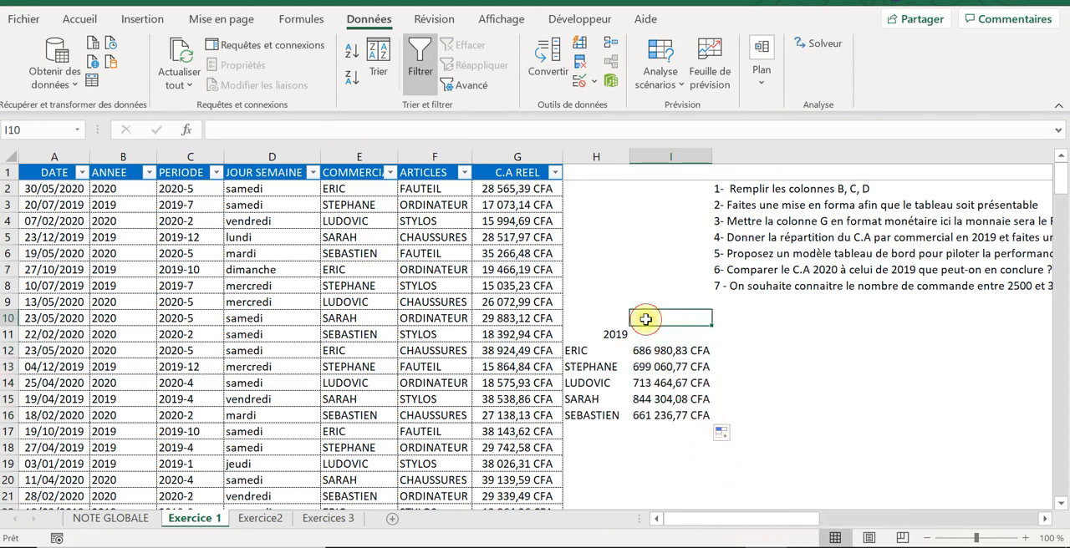
{"action": "left_click", "coordinate": [660, 367]}
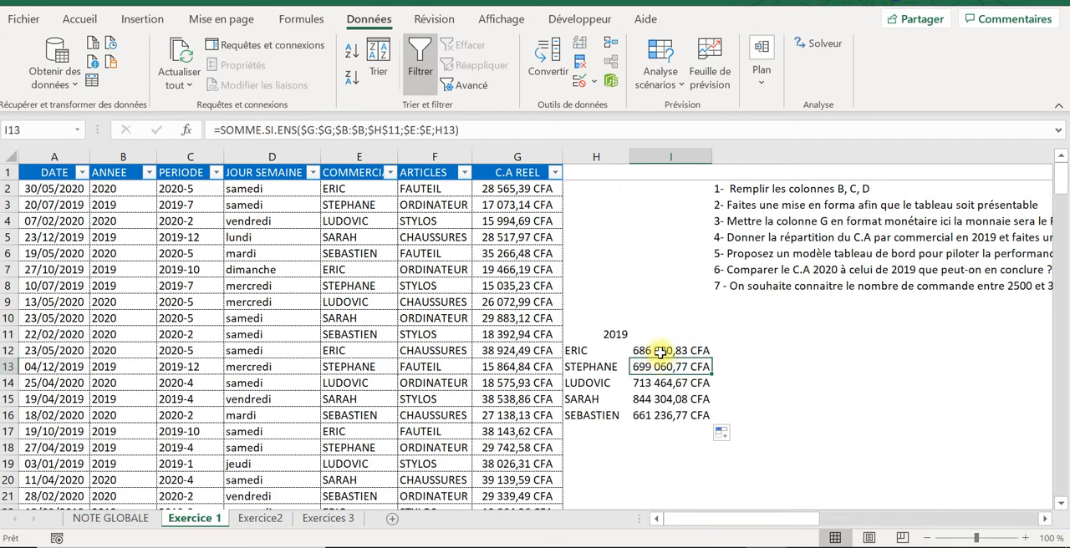
{"action": "left_click_drag", "start_coordinate": [660, 353], "coordinate": [664, 415]}
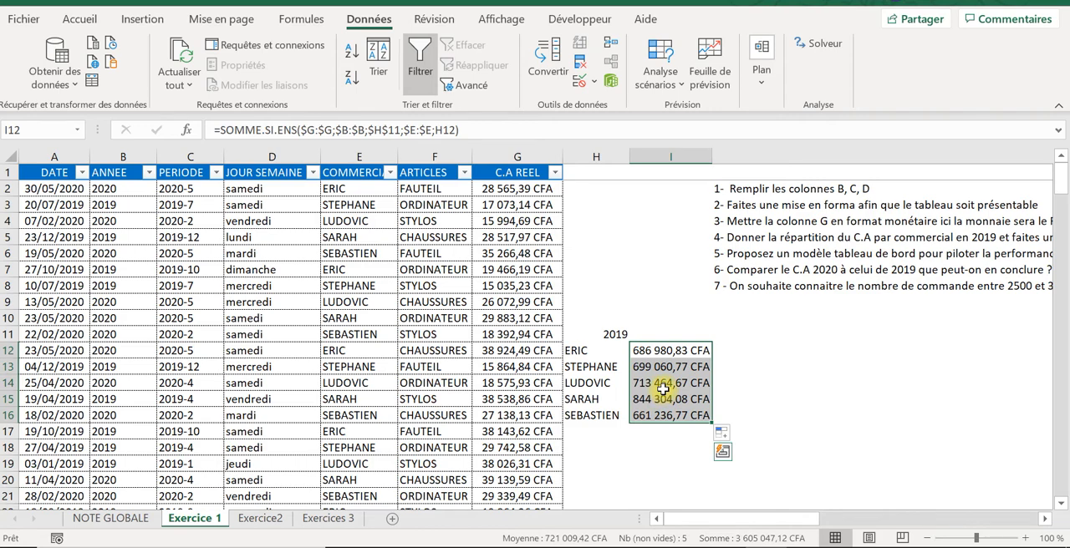
Step: Narrow column J so the note columns sit closer, and enter the heading RANG in J11
{"action": "left_click_drag", "start_coordinate": [773, 520], "coordinate": [976, 520]}
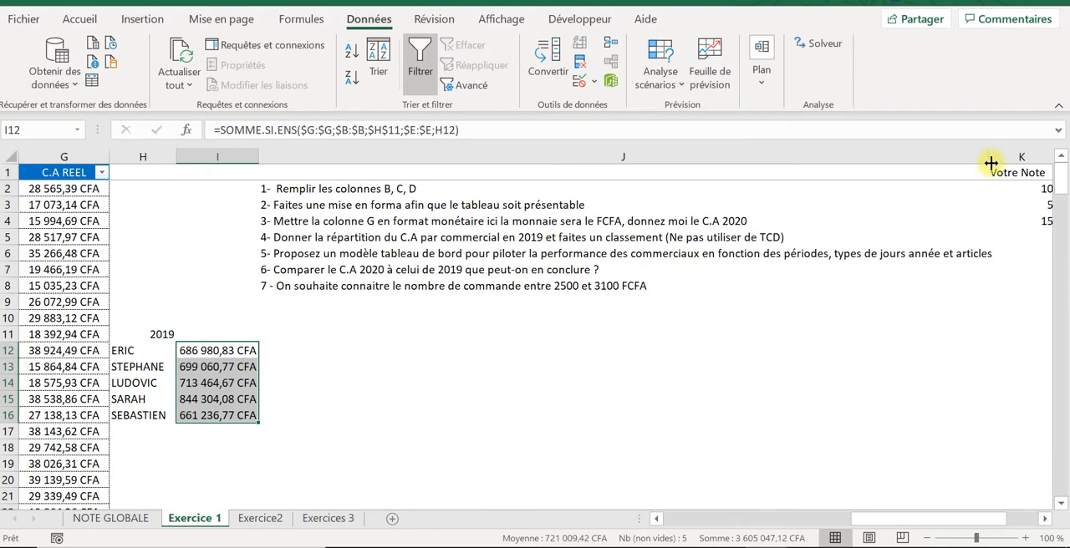
{"action": "left_click_drag", "start_coordinate": [991, 163], "coordinate": [384, 219]}
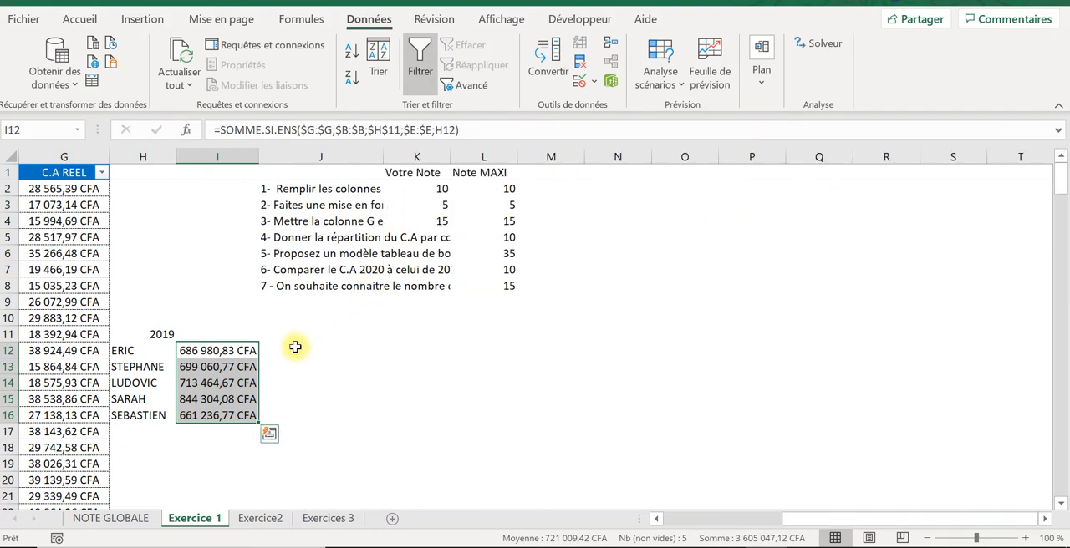
{"action": "left_click", "coordinate": [289, 346]}
{"action": "left_click", "coordinate": [289, 335]}
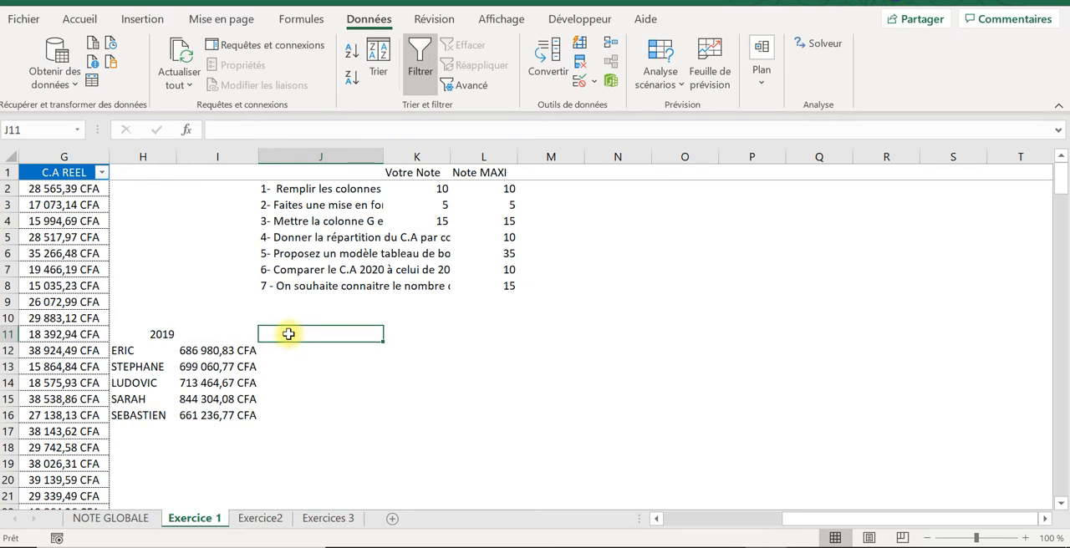
{"action": "type", "text": "r"}
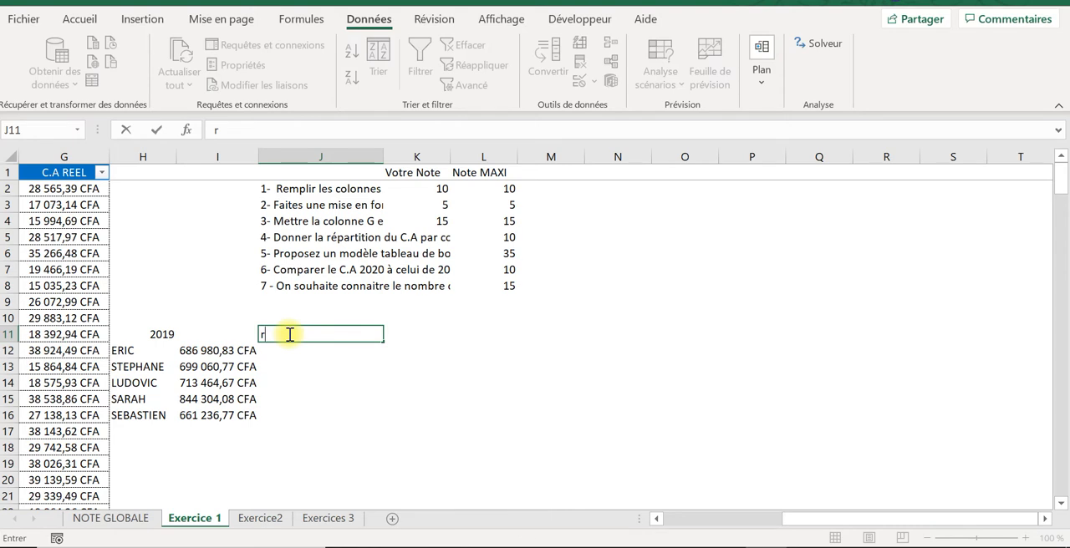
{"action": "key", "text": "BackSpace"}
{"action": "key", "text": "Caps_Lock"}
{"action": "type", "text": "RAN"}
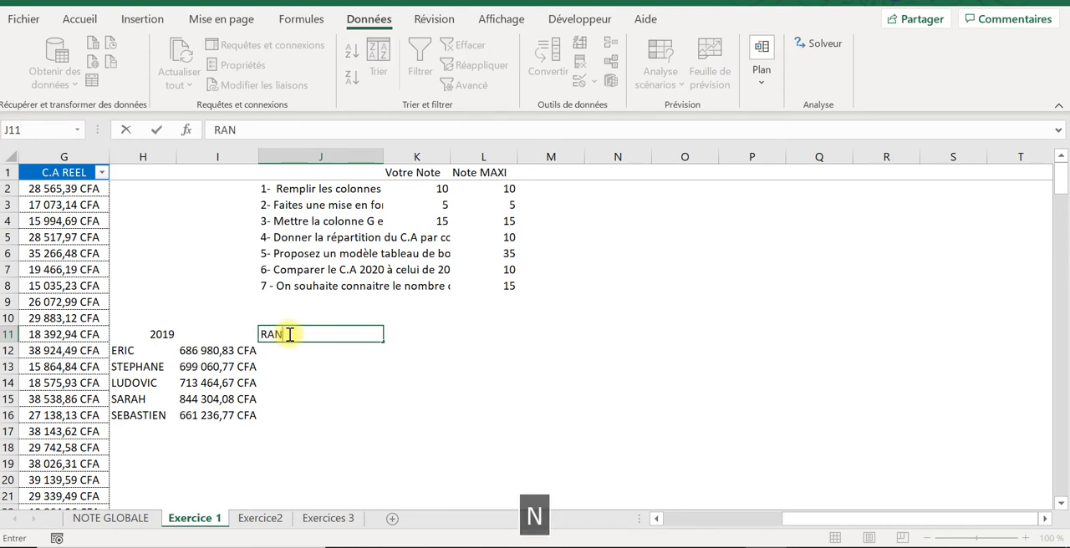
{"action": "type", "text": "G"}
{"action": "key", "text": "Return"}
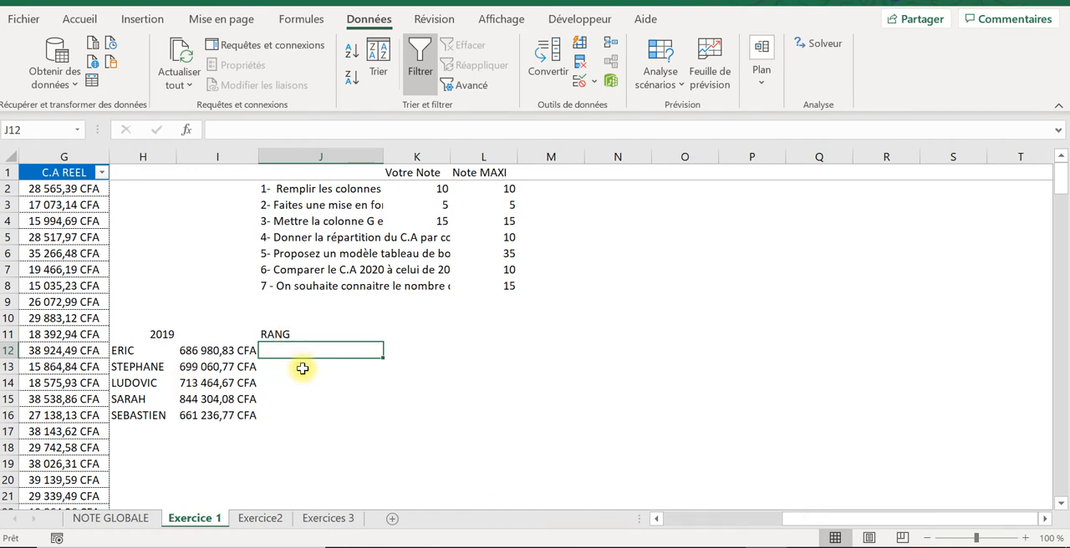
Step: Start a RANG formula in J12 with the revenue total in I12 as the number to rank
{"action": "type", "text": "+"}
{"action": "key", "text": "BackSpace"}
{"action": "key", "text": "Caps_Lock"}
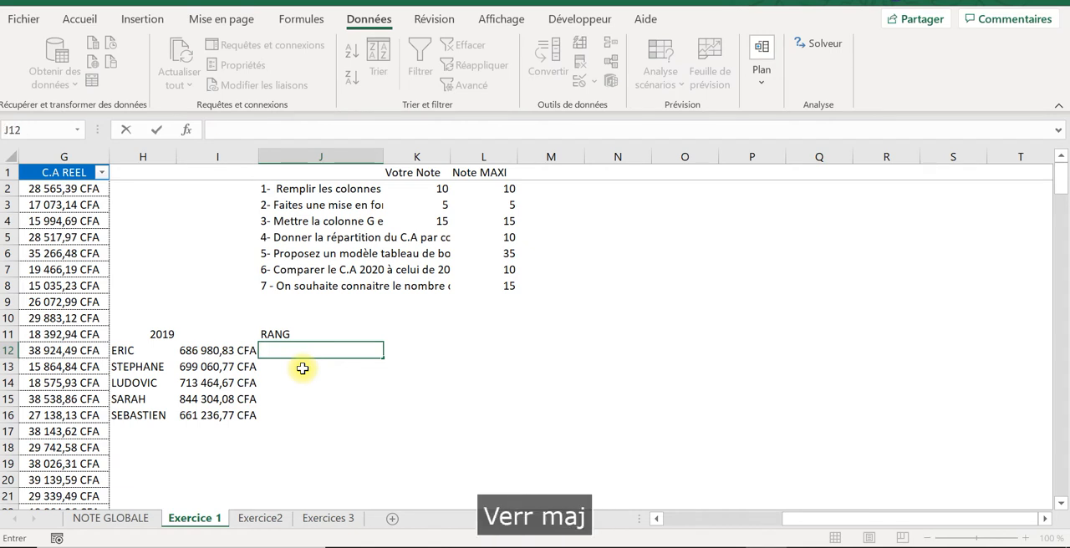
{"action": "type", "text": "=rang"}
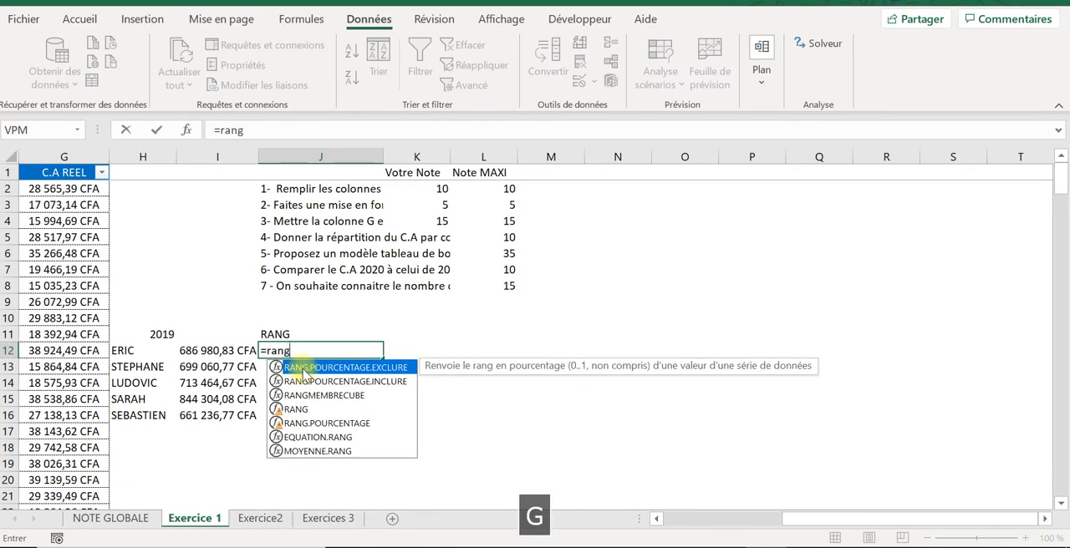
{"action": "type", "text": "("}
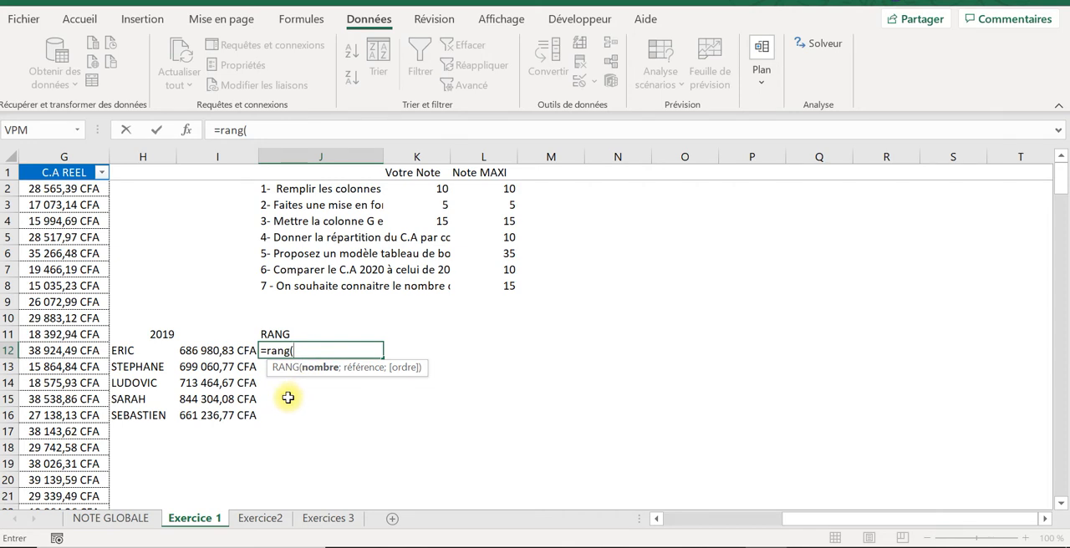
{"action": "left_click", "coordinate": [224, 350]}
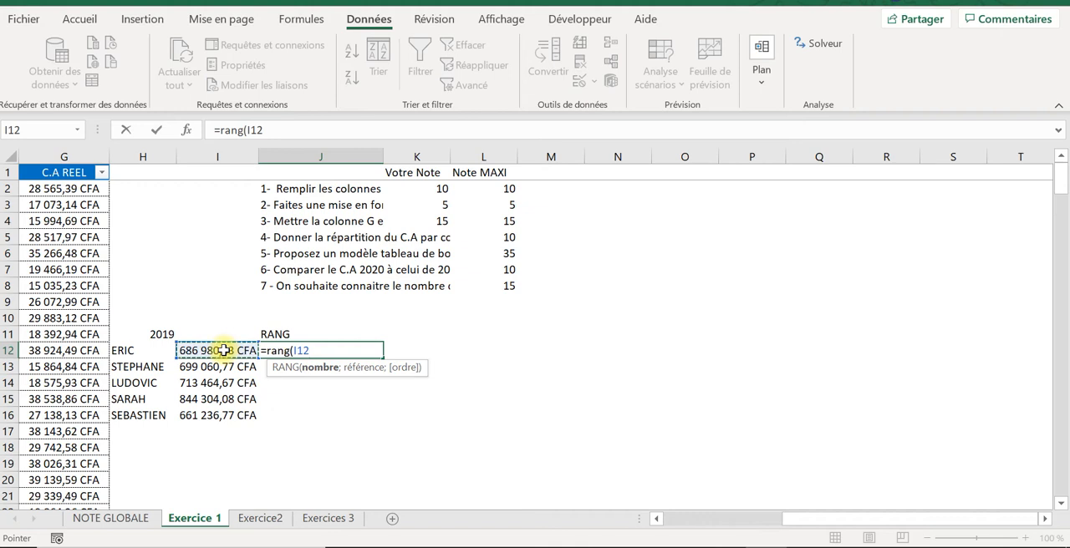
{"action": "type", "text": ";"}
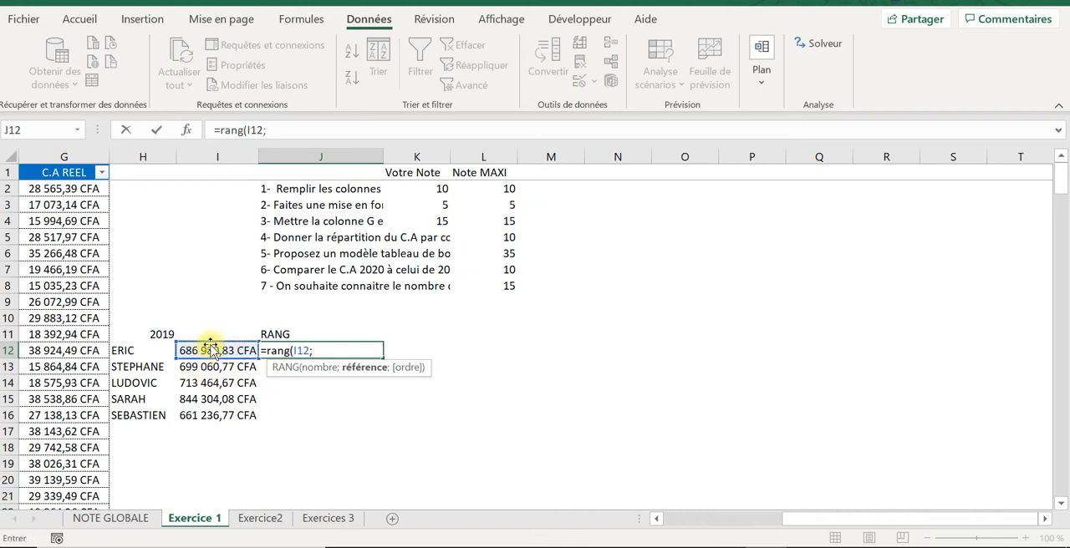
Step: Complete the rank formula in J12 with the absolute reference range $I$12:$I$16 and descending order 0
{"action": "left_click_drag", "start_coordinate": [210, 349], "coordinate": [215, 415]}
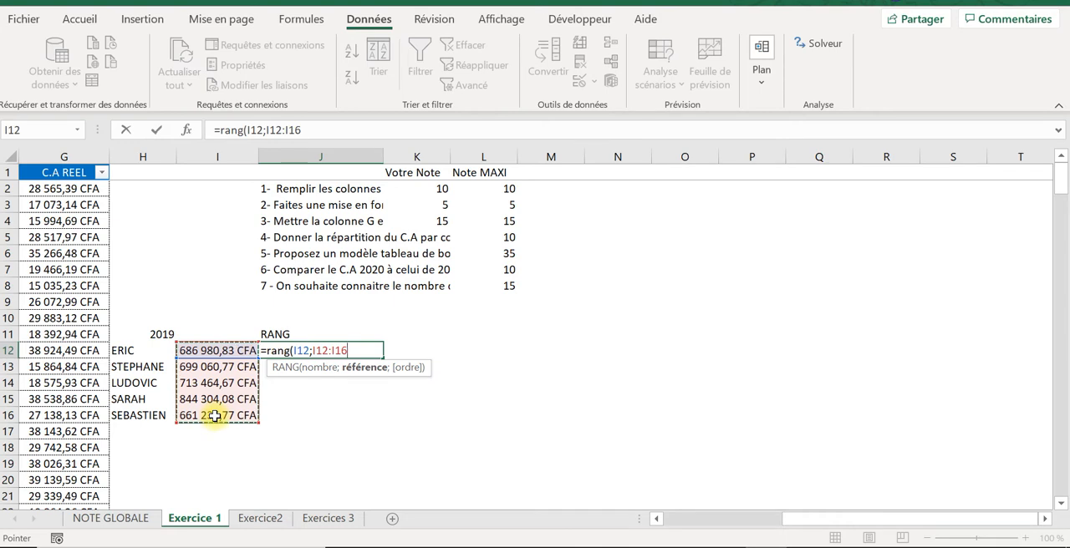
{"action": "key", "text": "F4"}
{"action": "type", "text": ";"}
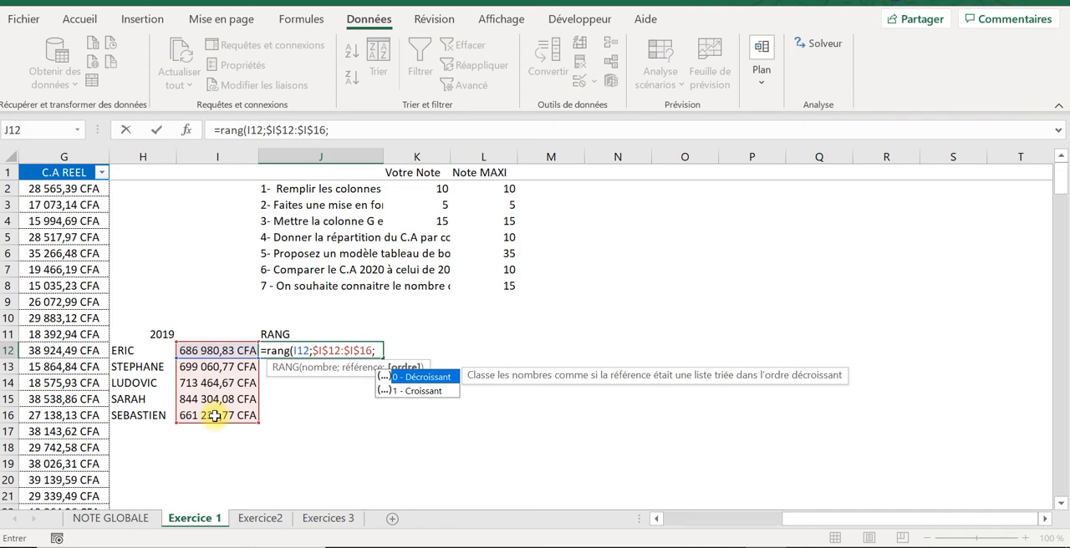
{"action": "double_click", "coordinate": [403, 376]}
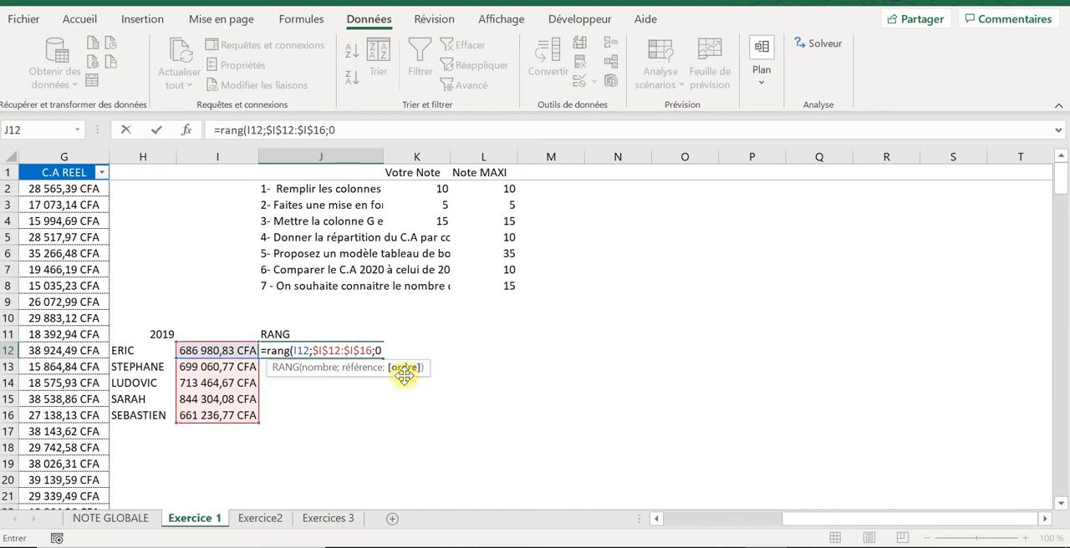
{"action": "type", "text": ")"}
{"action": "key", "text": "Return"}
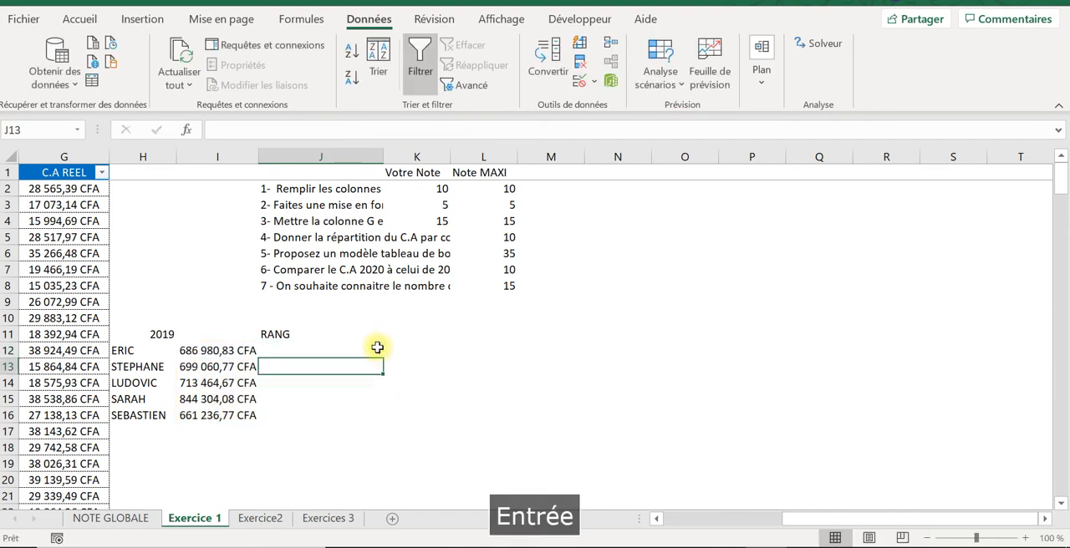
Step: Copy the rank formula from J12 down to J16 for all salespeople
{"action": "left_click", "coordinate": [378, 352]}
{"action": "left_click_drag", "start_coordinate": [377, 353], "coordinate": [377, 418]}
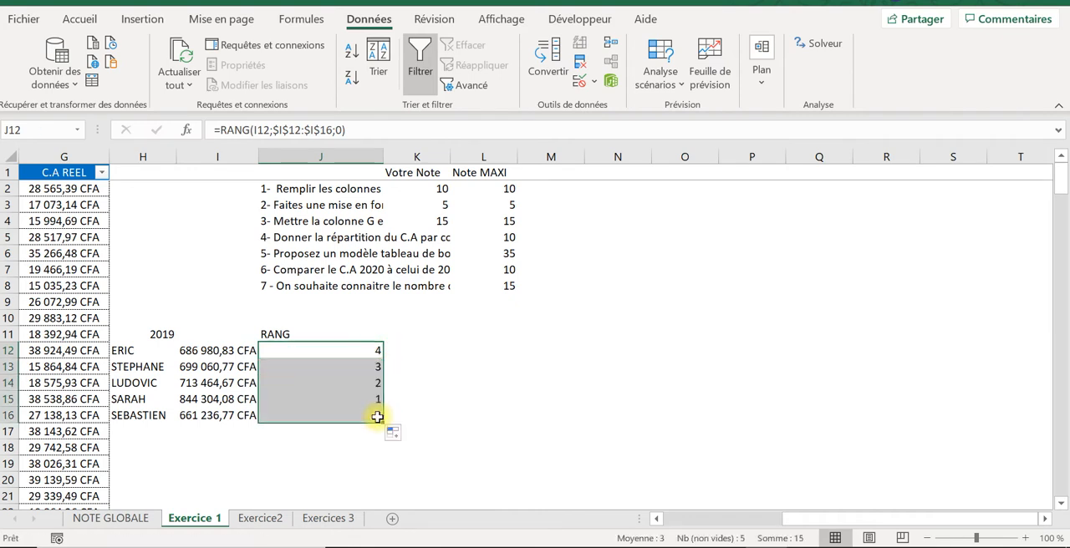
{"action": "left_click", "coordinate": [370, 400]}
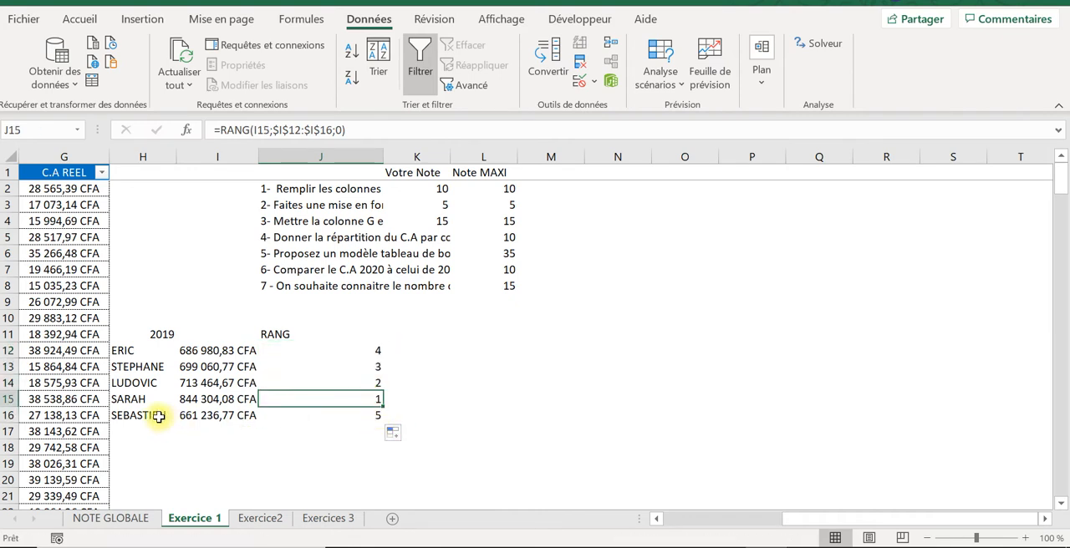
{"action": "left_click", "coordinate": [200, 399]}
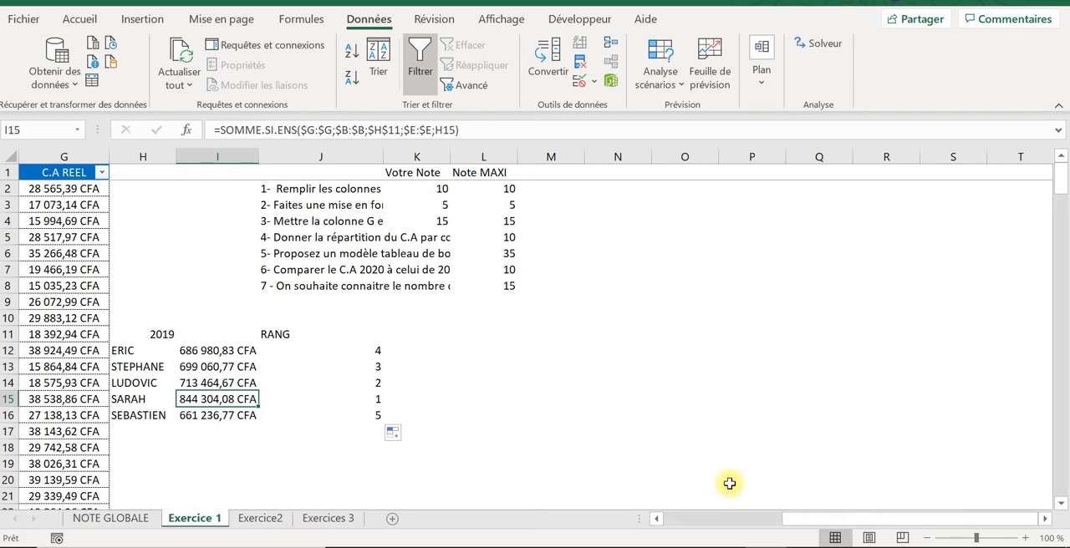
Step: Enter 10 as the Votre Note score for question 4 in K5
{"action": "left_click", "coordinate": [296, 239]}
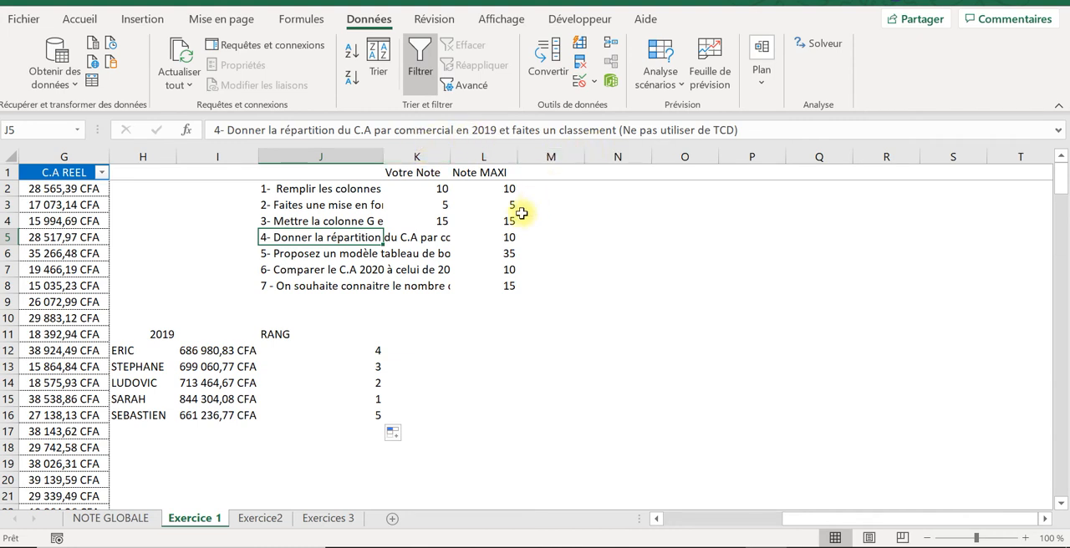
{"action": "left_click", "coordinate": [453, 237]}
{"action": "left_click", "coordinate": [436, 235]}
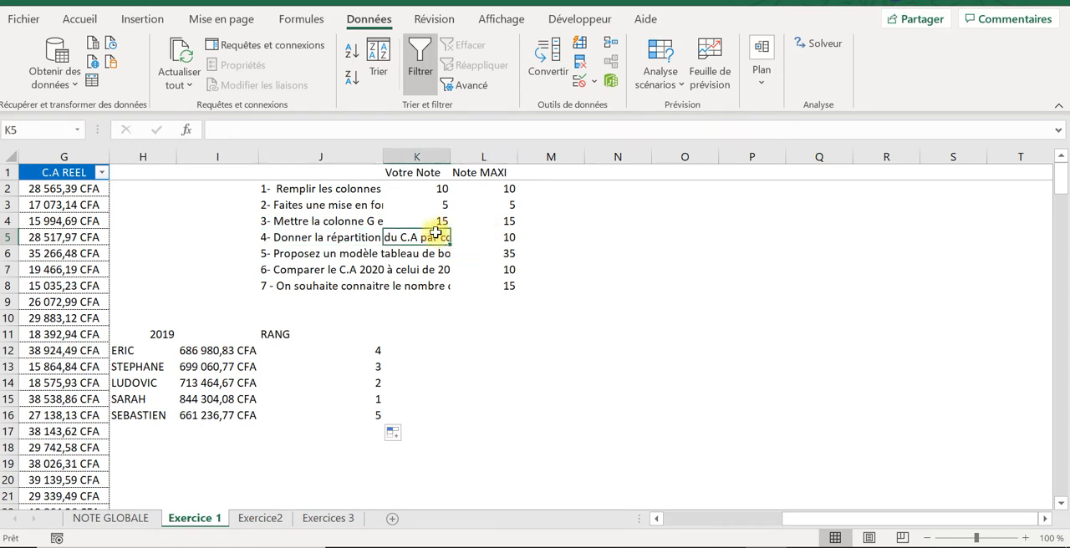
{"action": "left_click", "coordinate": [440, 220]}
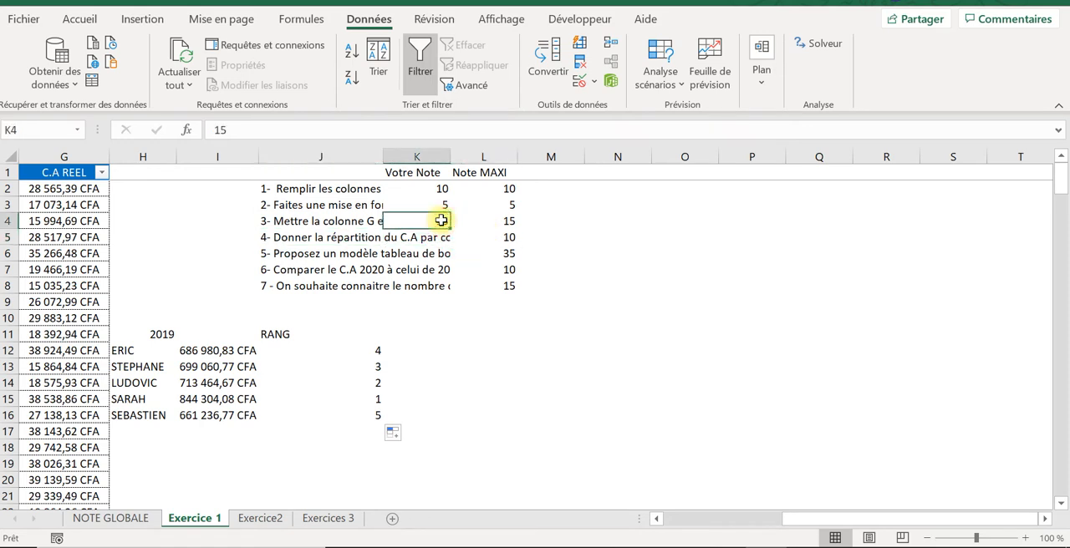
{"action": "key", "text": "Down"}
{"action": "key", "text": "Caps_Lock"}
{"action": "type", "text": "10"}
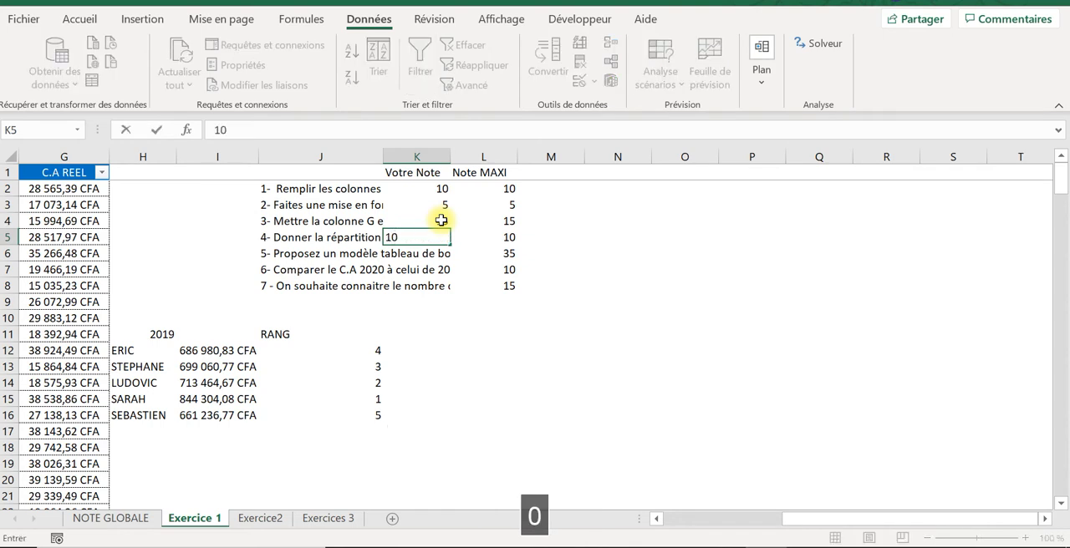
{"action": "key", "text": "Return"}
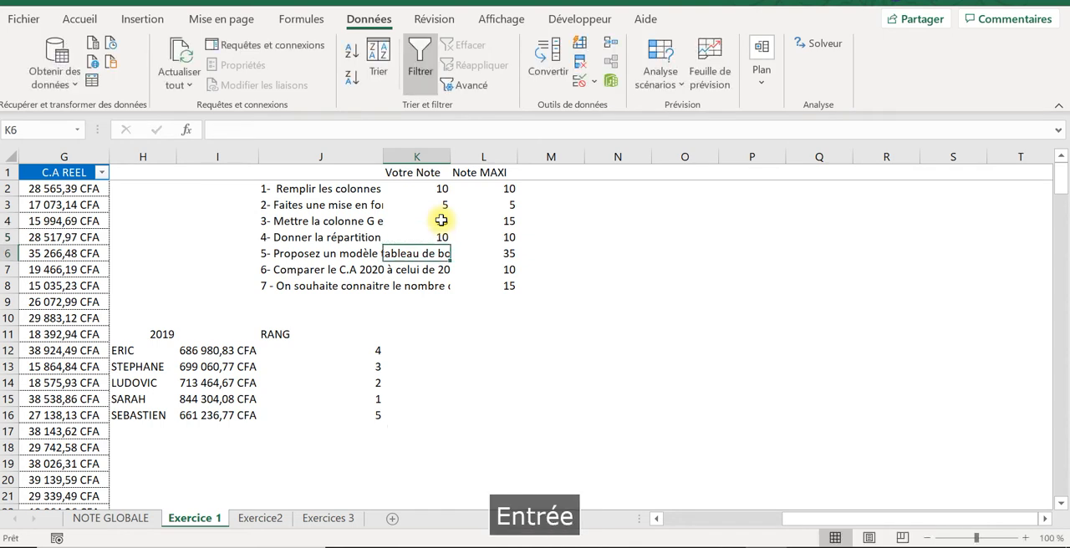
Step: Create a pivot table on a new worksheet from columns A to G of the Exercice 1 sales data
{"action": "left_click", "coordinate": [301, 254]}
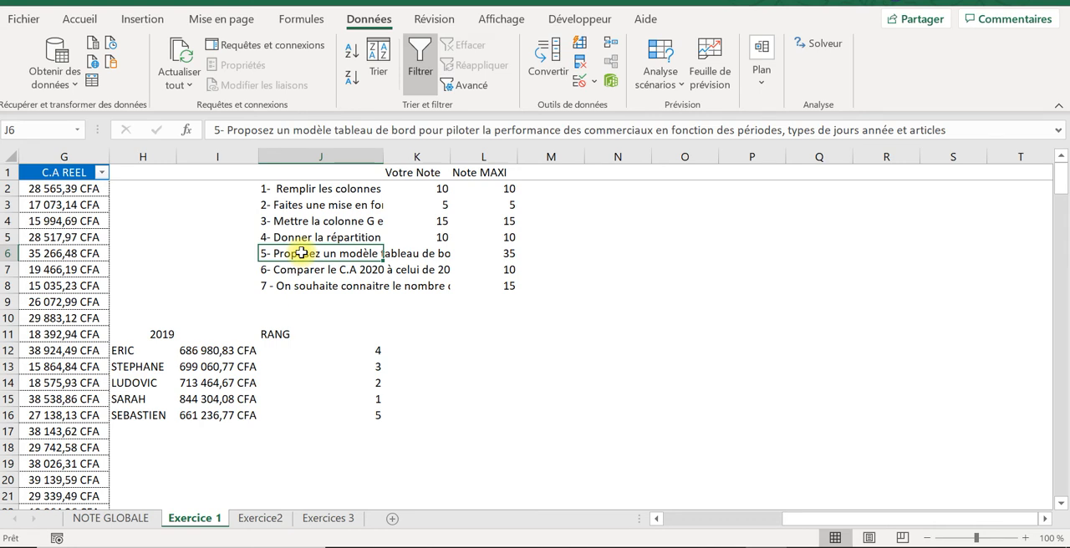
{"action": "left_click_drag", "start_coordinate": [792, 519], "coordinate": [660, 528]}
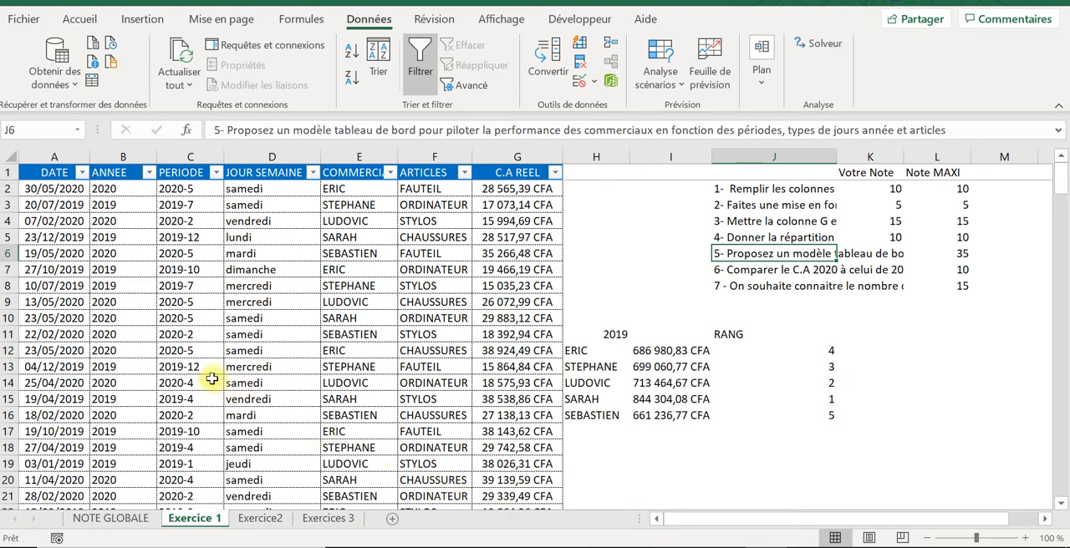
{"action": "left_click", "coordinate": [99, 284]}
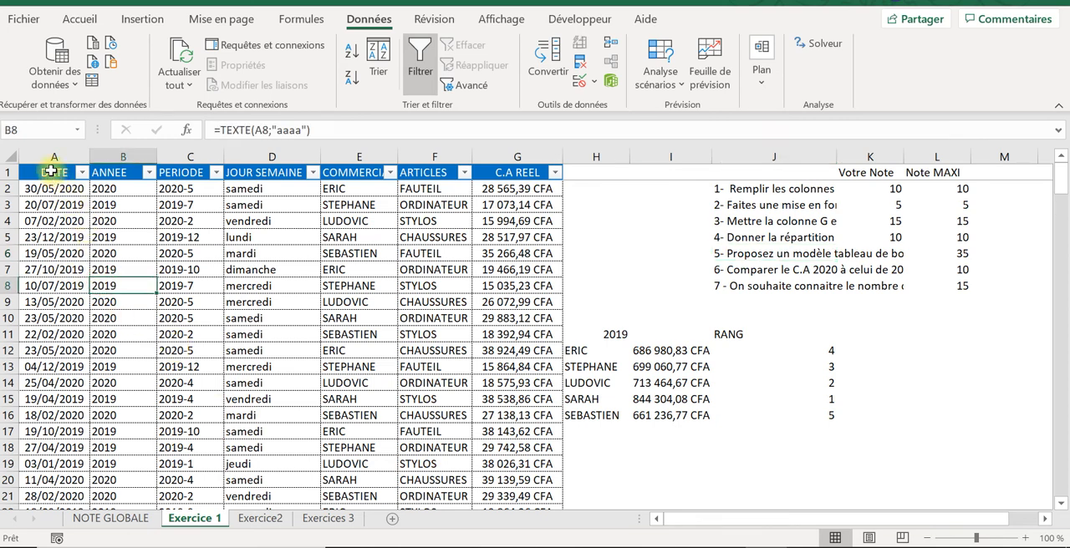
{"action": "left_click_drag", "start_coordinate": [50, 156], "coordinate": [561, 89]}
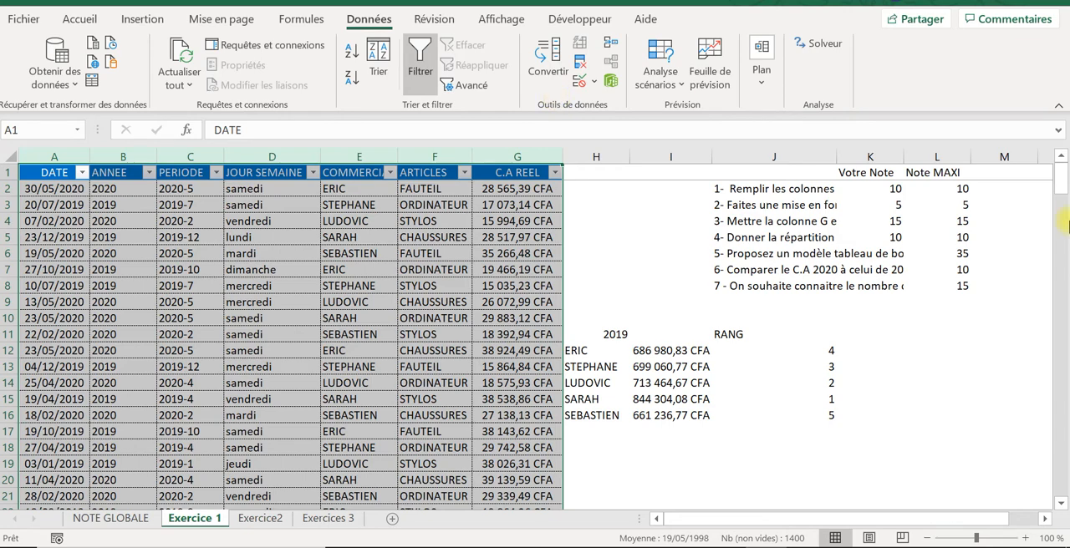
{"action": "left_click_drag", "start_coordinate": [1064, 207], "coordinate": [1051, 115]}
{"action": "left_click", "coordinate": [142, 20]}
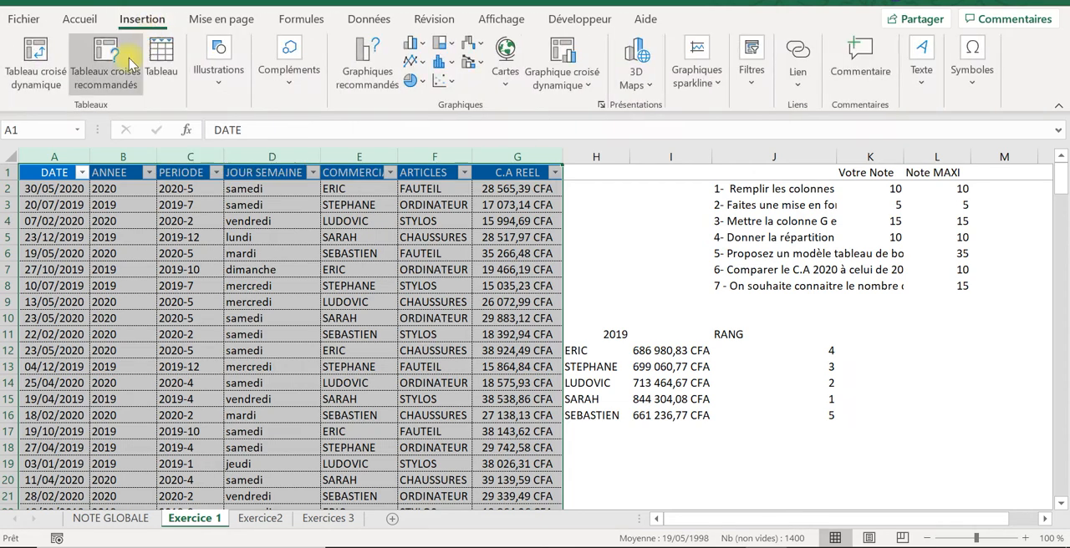
{"action": "left_click", "coordinate": [36, 55]}
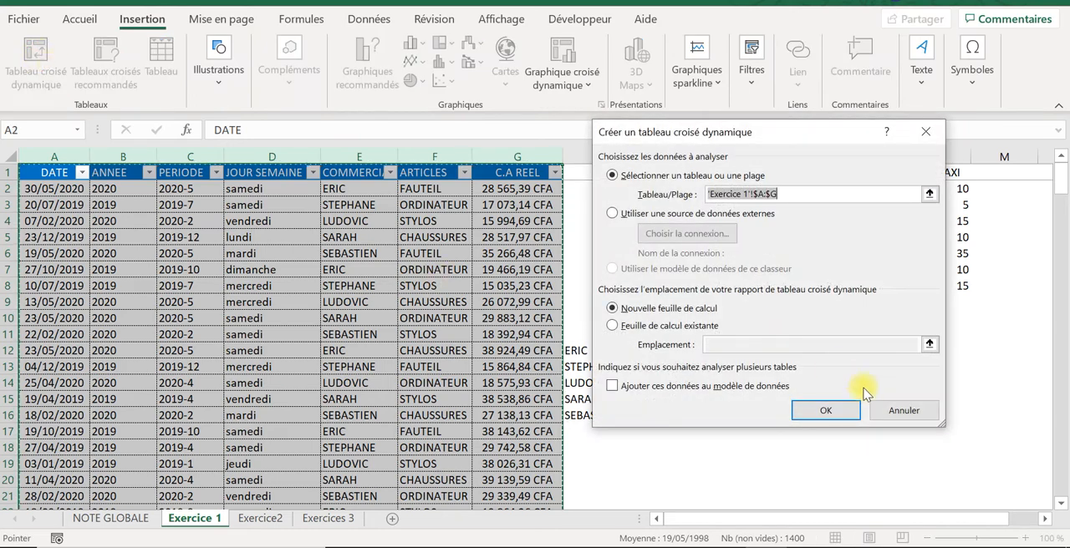
{"action": "left_click", "coordinate": [849, 408]}
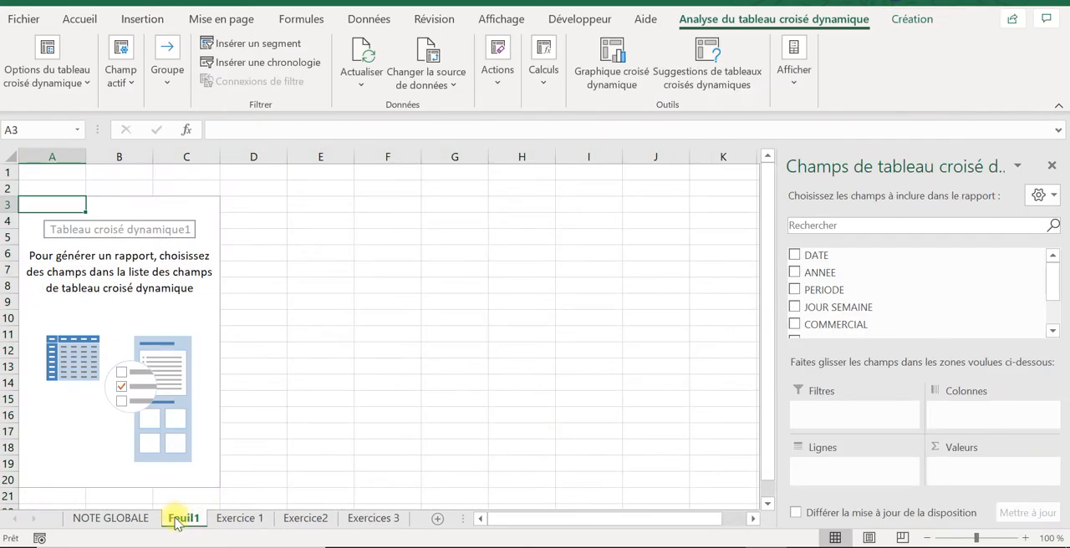
Step: Rename the new pivot table worksheet as TB EXO1
{"action": "right_click", "coordinate": [175, 524]}
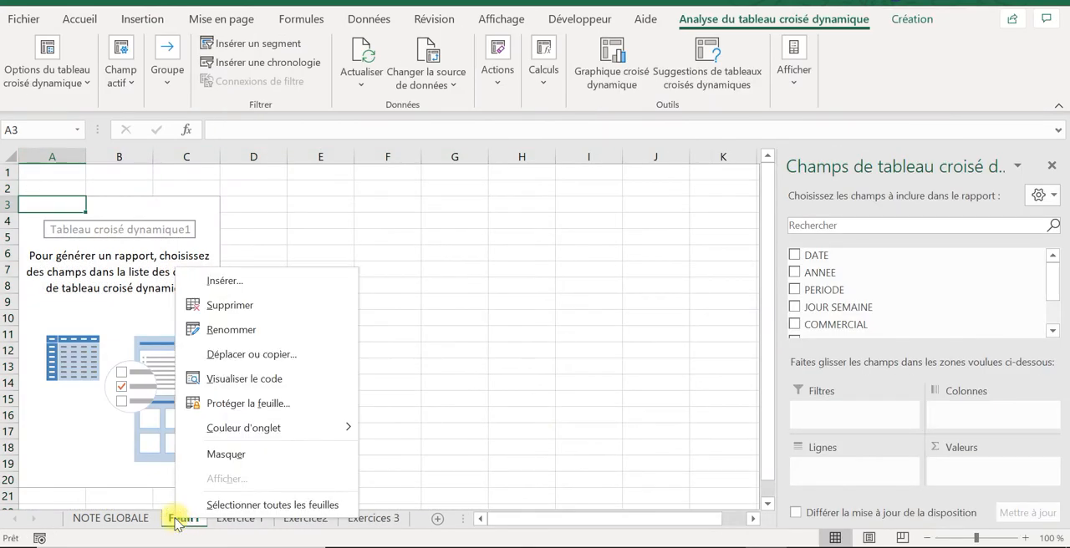
{"action": "left_click", "coordinate": [249, 325]}
{"action": "type", "text": "T"}
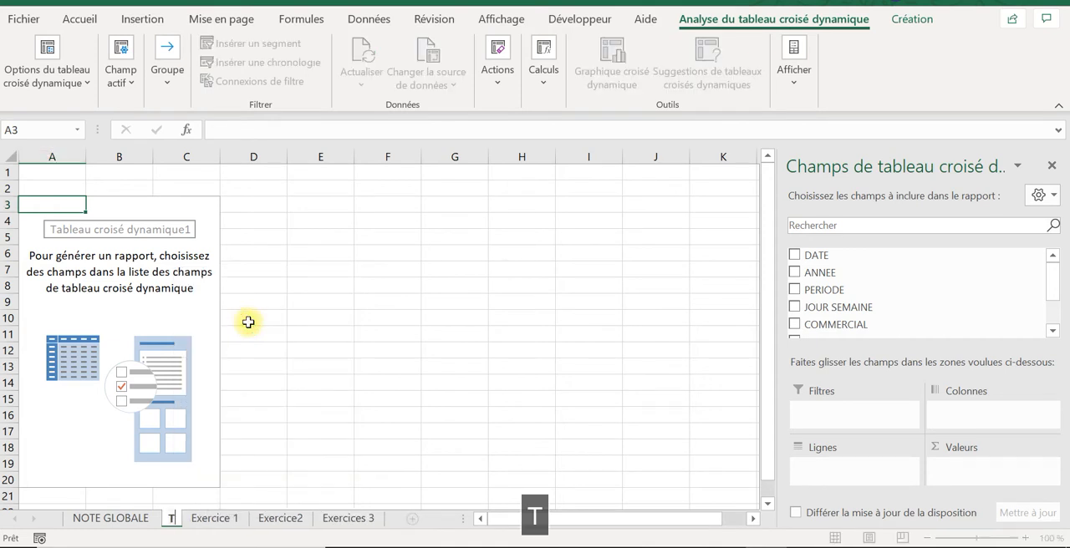
{"action": "type", "text": "B EXO1"}
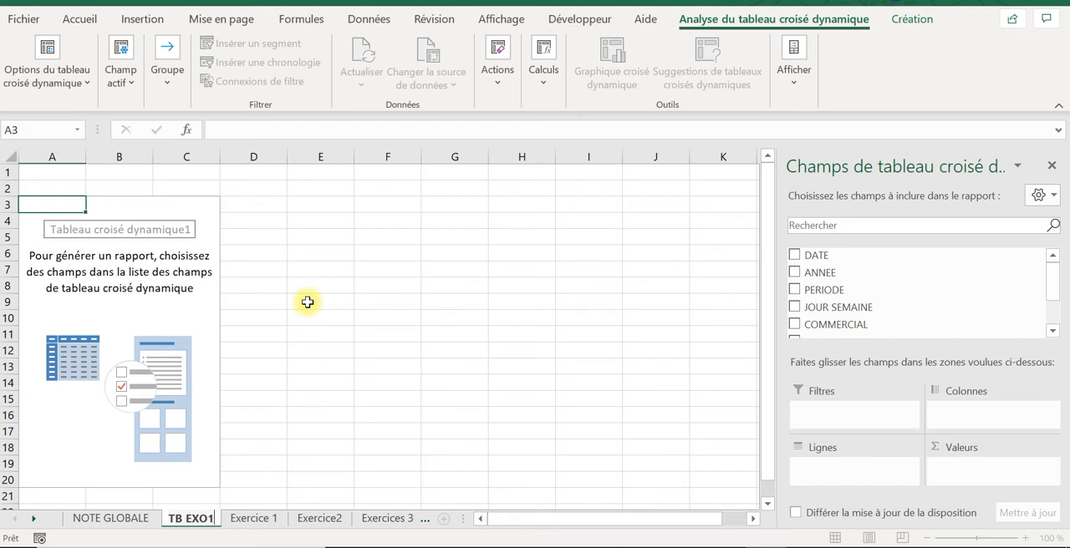
{"action": "left_click", "coordinate": [307, 301]}
Step: Insert nine blank rows above the empty pivot table on TB EXO1 and reselect the pivot table
{"action": "left_click", "coordinate": [54, 219]}
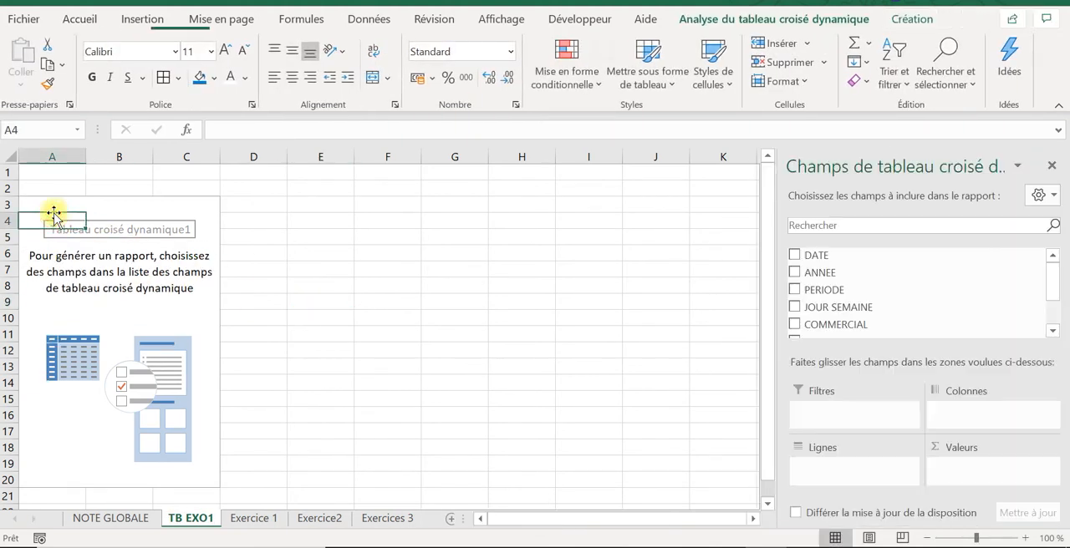
{"action": "left_click_drag", "start_coordinate": [7, 172], "coordinate": [6, 185]}
{"action": "left_click_drag", "start_coordinate": [9, 280], "coordinate": [7, 303]}
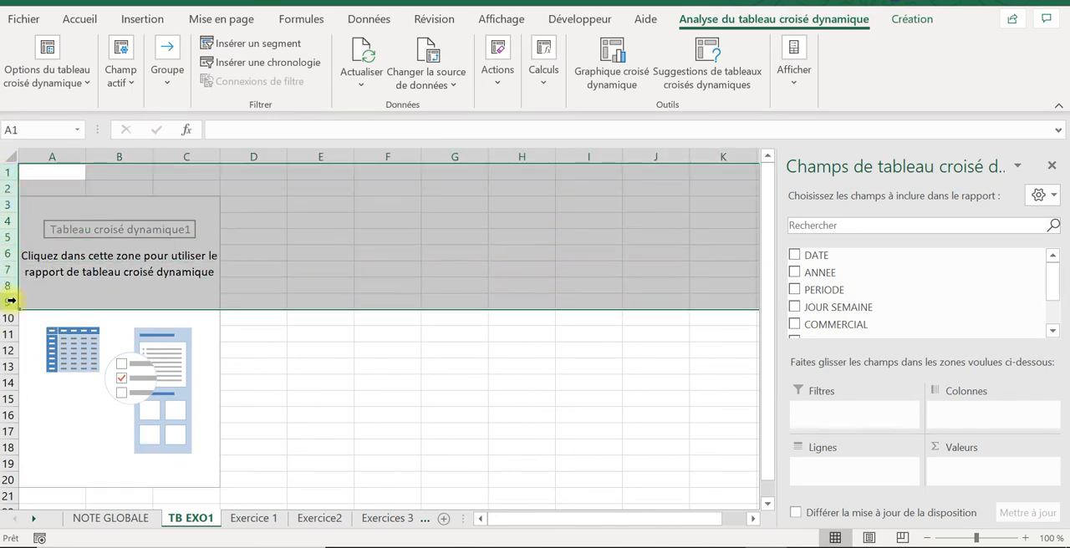
{"action": "right_click", "coordinate": [7, 302]}
{"action": "left_click", "coordinate": [58, 140]}
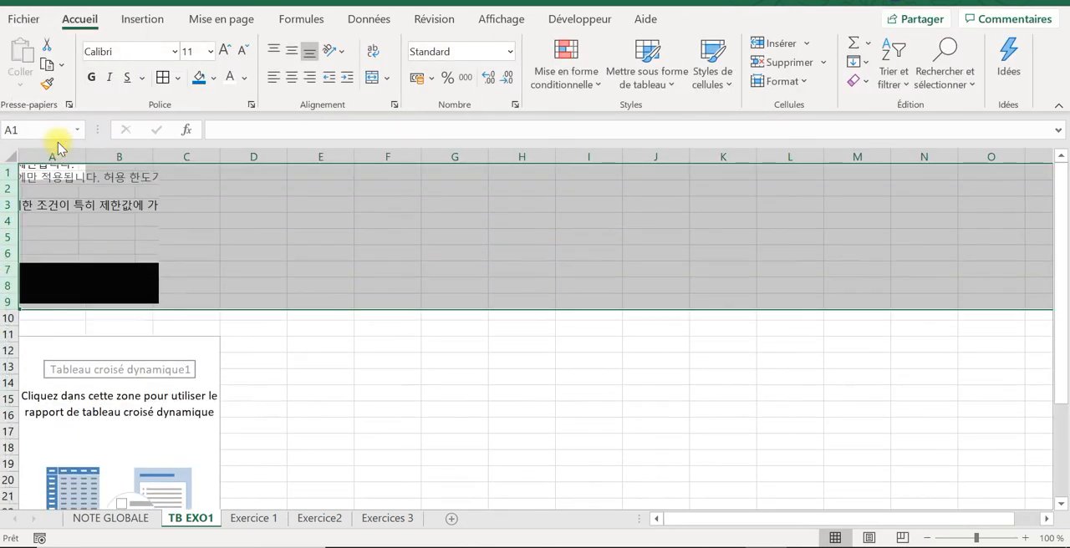
{"action": "left_click", "coordinate": [310, 355]}
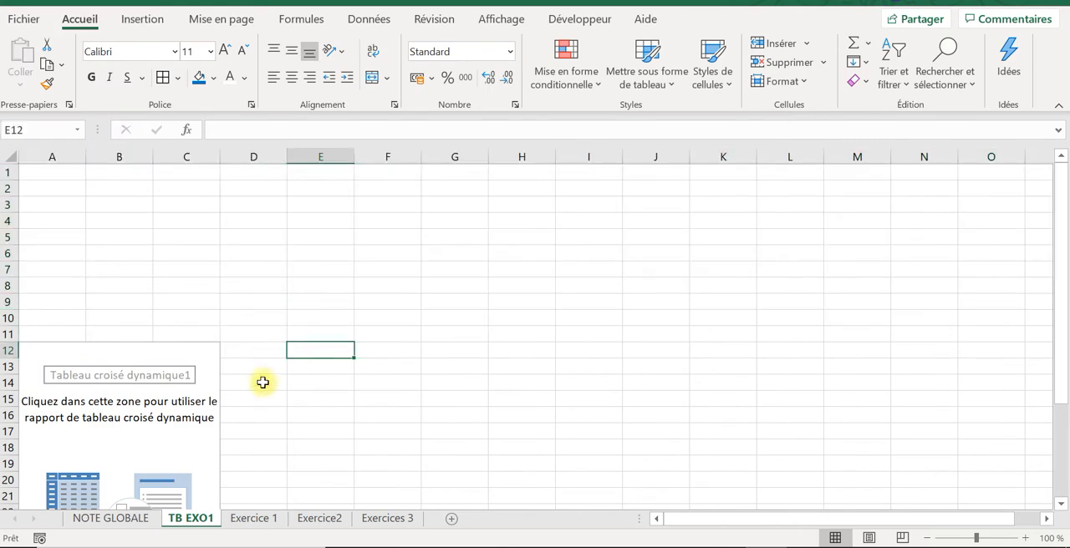
{"action": "left_click", "coordinate": [90, 401]}
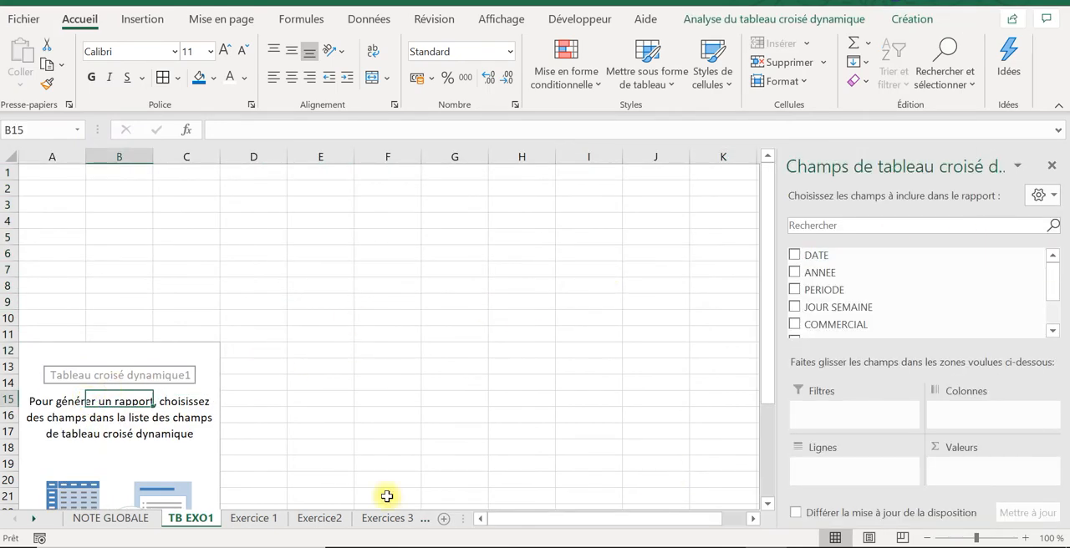
Step: Go back to the Exercice 1 sheet and reread the full text of question 5 in J6
{"action": "left_click", "coordinate": [242, 521]}
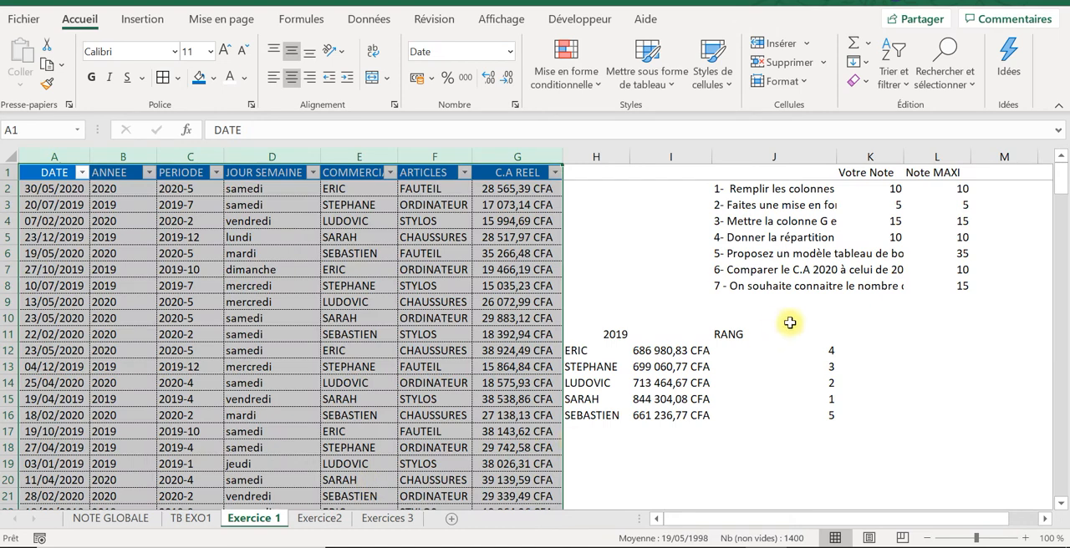
{"action": "left_click", "coordinate": [759, 257]}
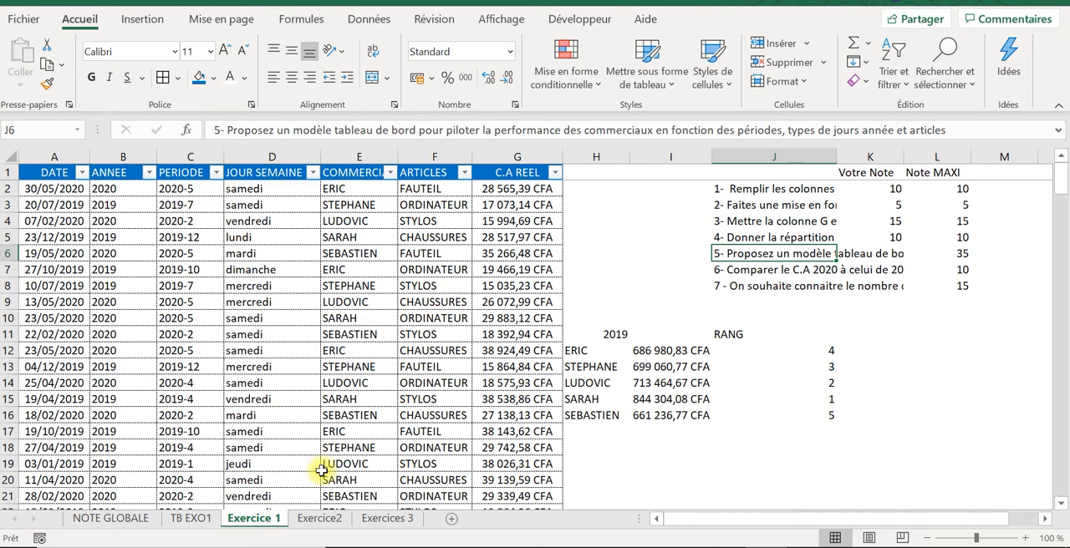
Step: Return to TB EXO1 and set up the pivot table with ARTICLES as rows and the sum of C.A REEL as values
{"action": "left_click", "coordinate": [174, 521]}
{"action": "left_click", "coordinate": [143, 519]}
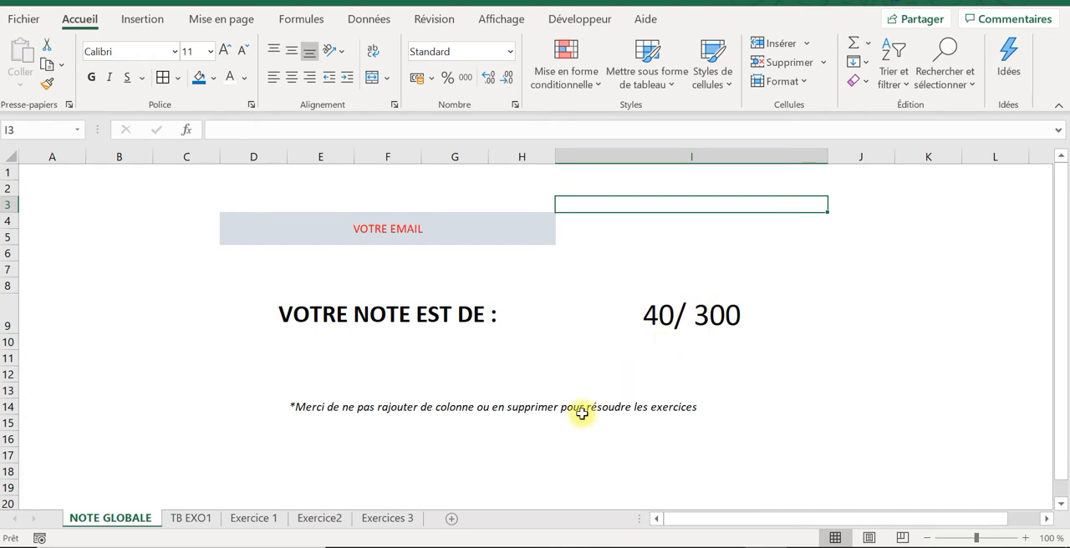
{"action": "left_click", "coordinate": [182, 519]}
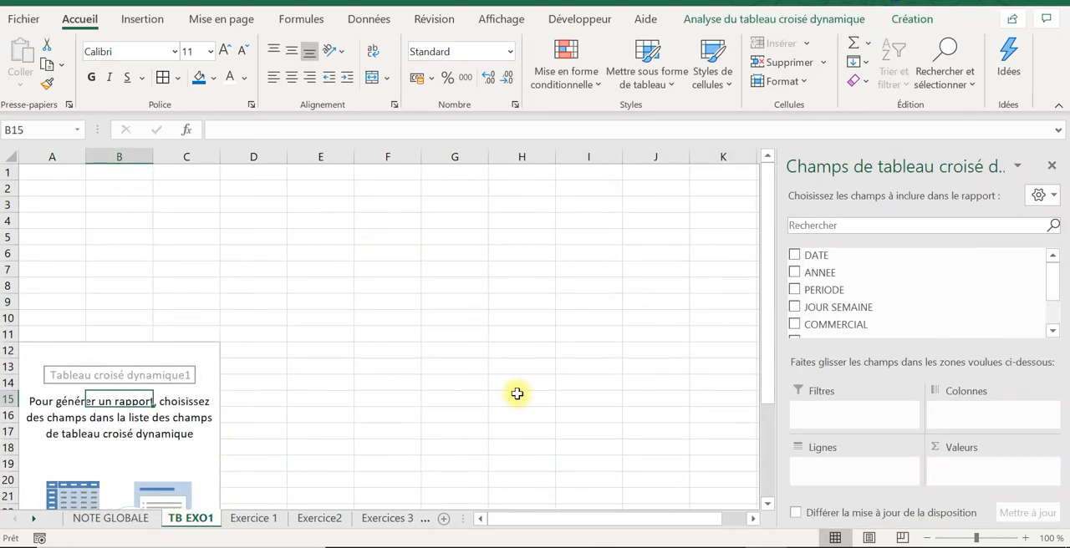
{"action": "left_click_drag", "start_coordinate": [1050, 279], "coordinate": [1055, 322]}
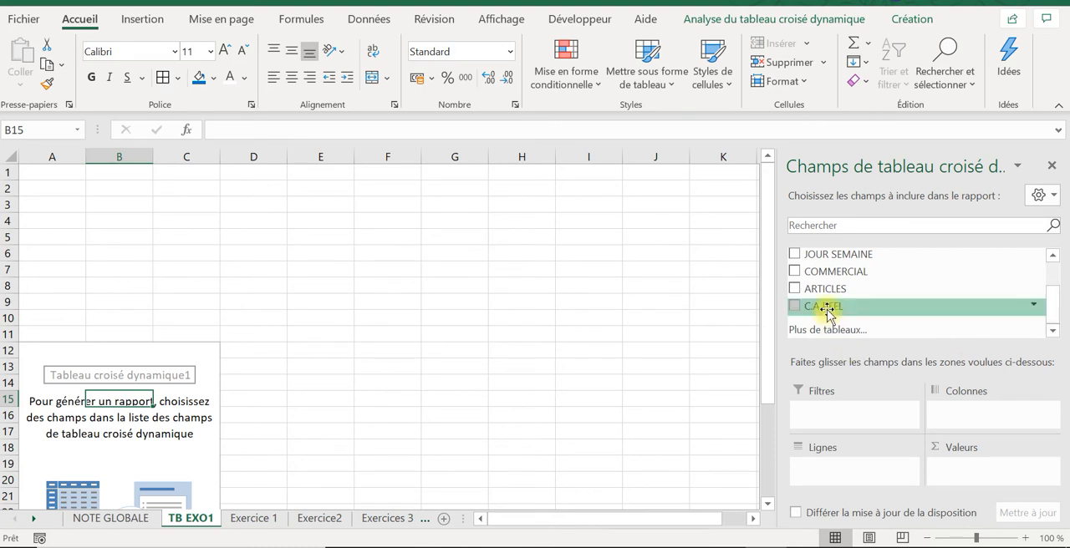
{"action": "left_click_drag", "start_coordinate": [832, 292], "coordinate": [854, 475]}
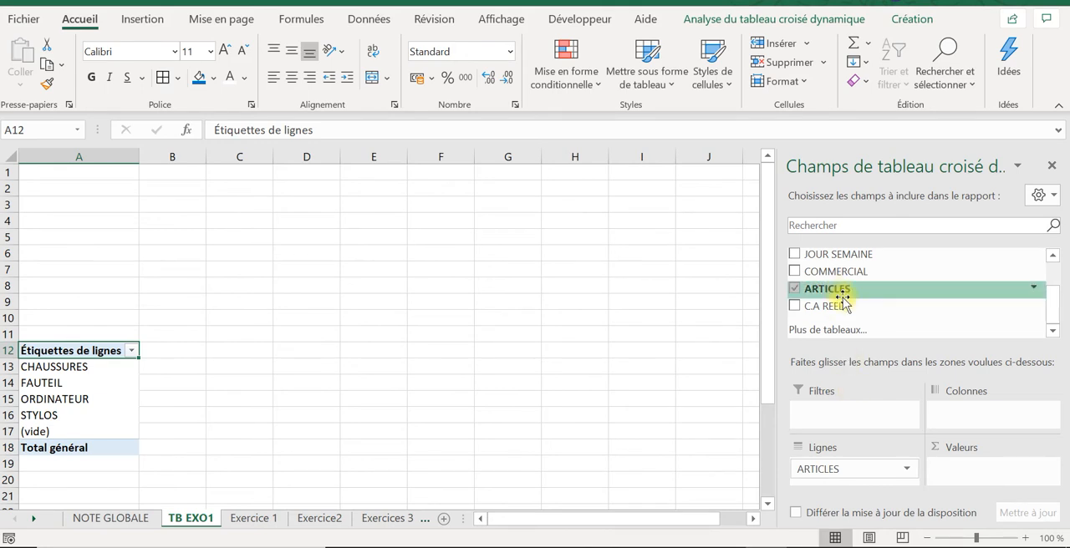
{"action": "left_click_drag", "start_coordinate": [848, 306], "coordinate": [1000, 478]}
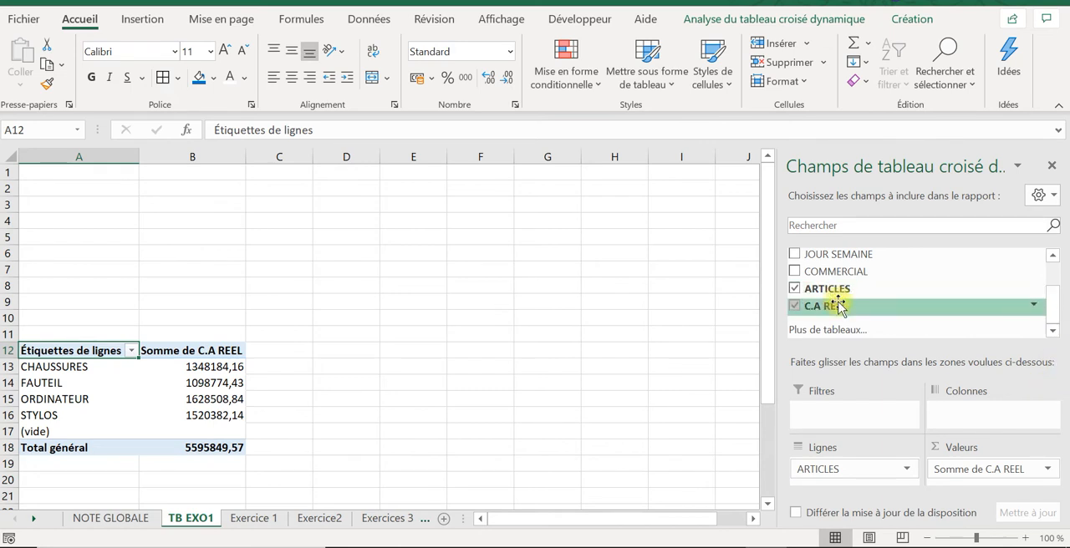
Step: Add C.A REEL a second time to the pivot values and show it as % du total général
{"action": "left_click_drag", "start_coordinate": [837, 306], "coordinate": [961, 473]}
{"action": "left_click", "coordinate": [1051, 480]}
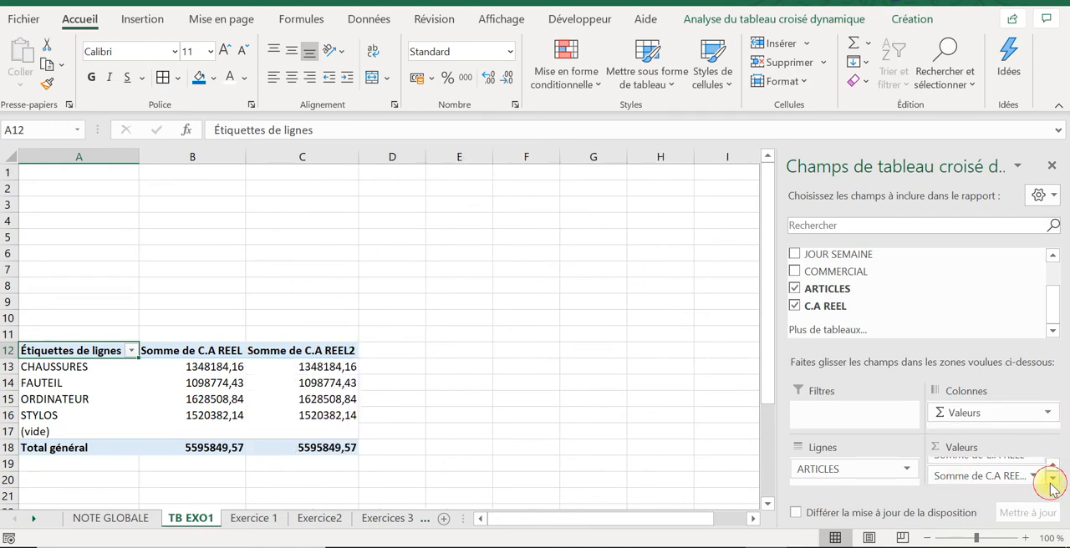
{"action": "left_click", "coordinate": [1031, 476]}
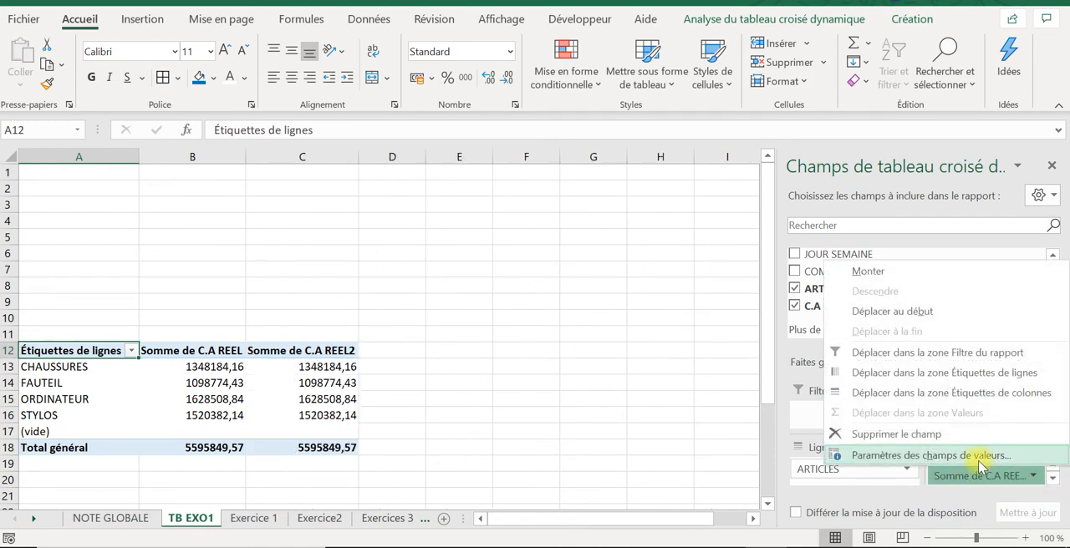
{"action": "left_click", "coordinate": [930, 456]}
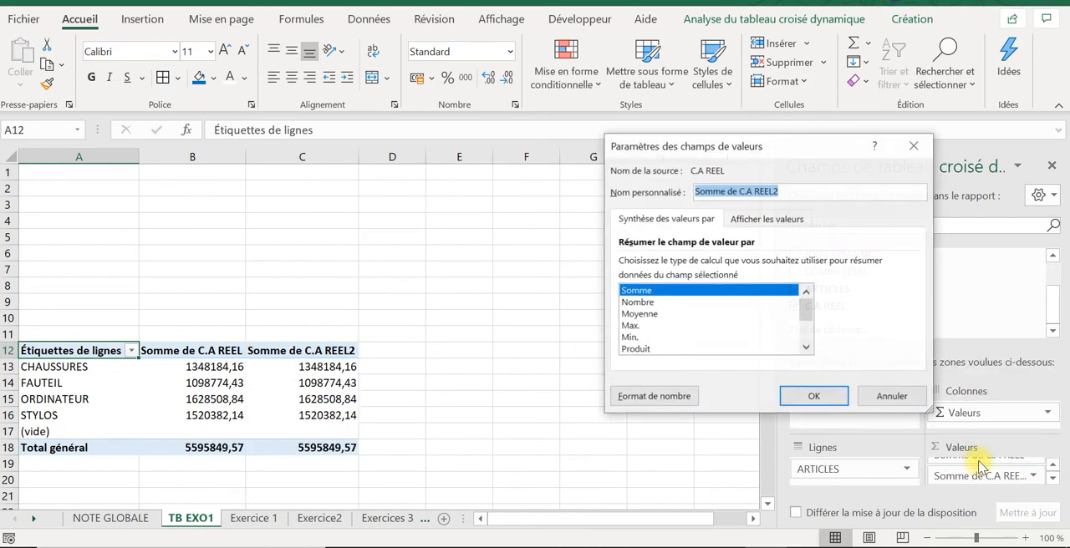
{"action": "left_click", "coordinate": [754, 219]}
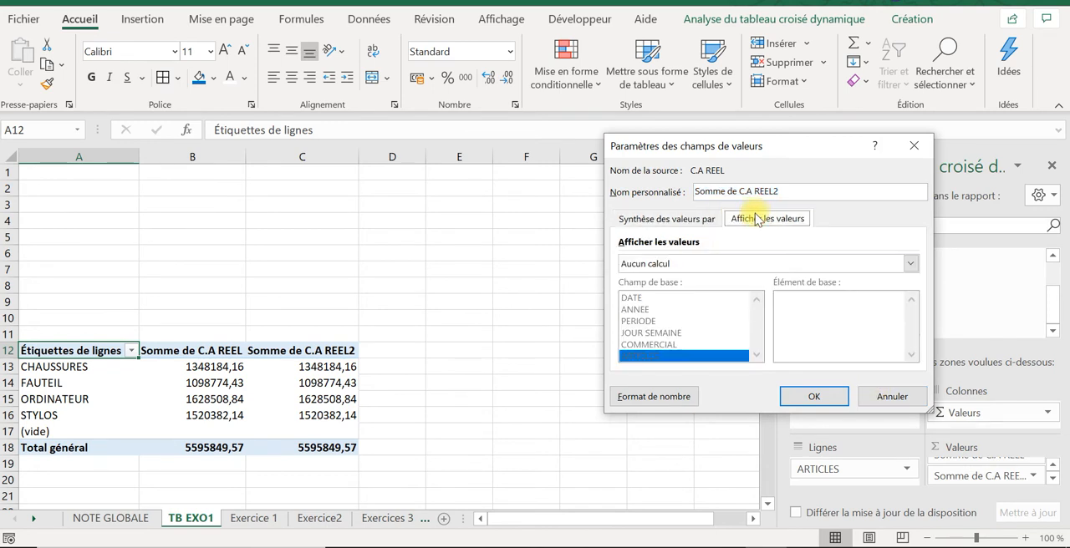
{"action": "left_click", "coordinate": [708, 266]}
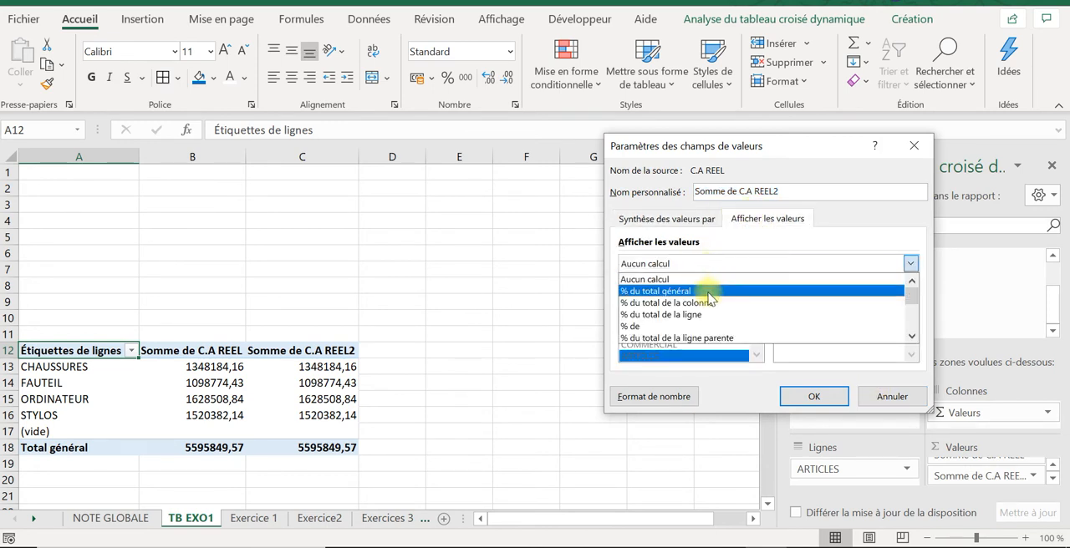
{"action": "left_click", "coordinate": [708, 292]}
{"action": "left_click", "coordinate": [803, 393]}
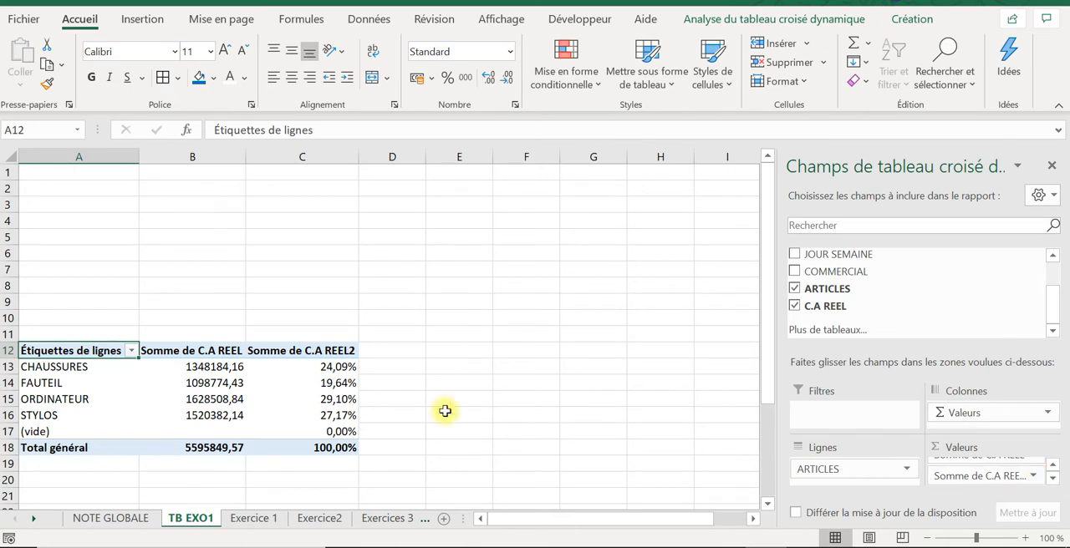
Step: Rename the pivot table headers in row 12 as ARTICLES, C.A and REP
{"action": "mouse_move", "coordinate": [200, 379]}
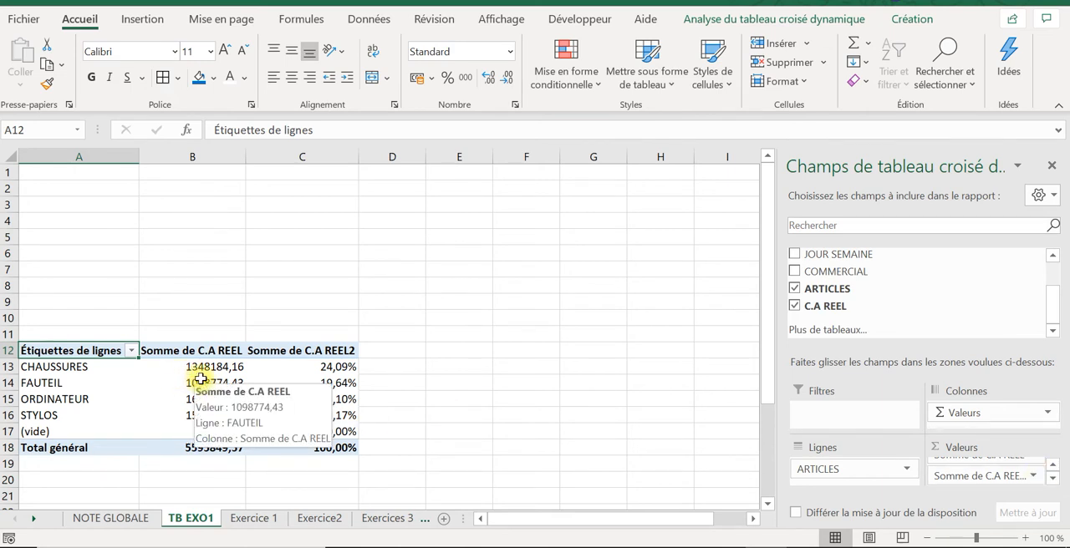
{"action": "left_click", "coordinate": [305, 382]}
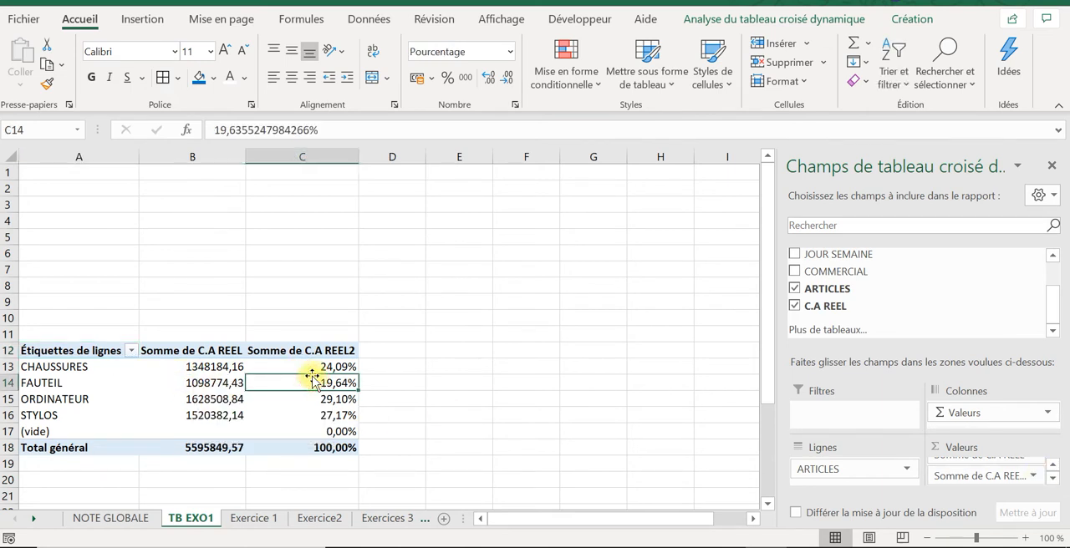
{"action": "left_click", "coordinate": [206, 352]}
{"action": "left_click", "coordinate": [84, 350]}
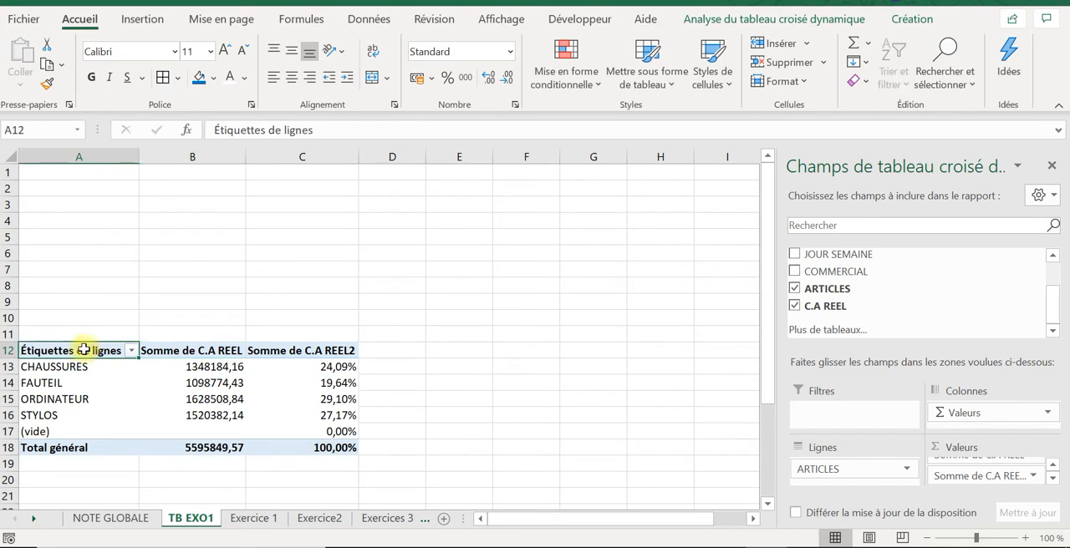
{"action": "type", "text": "ARTICLES"}
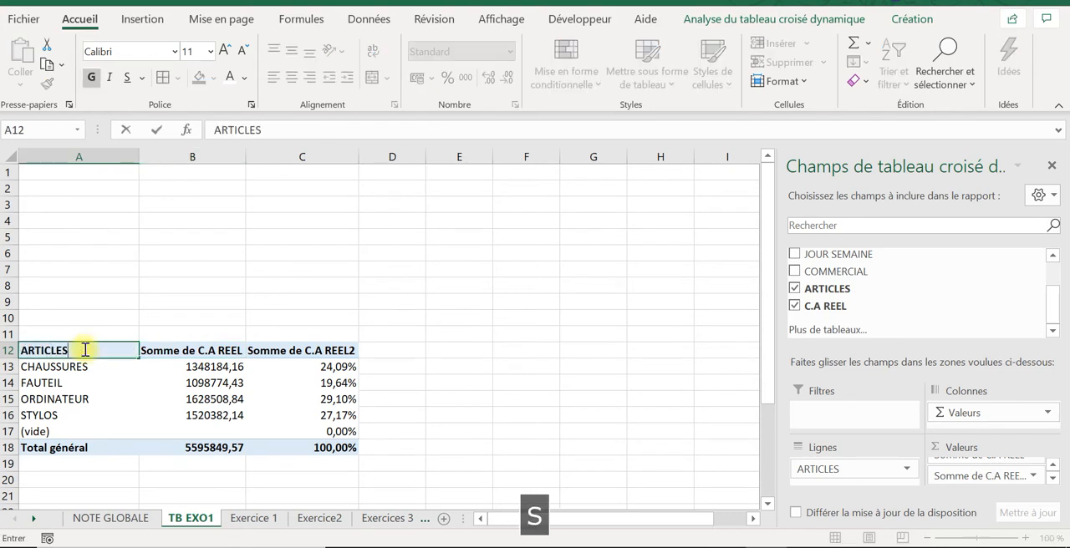
{"action": "key", "text": "Tab"}
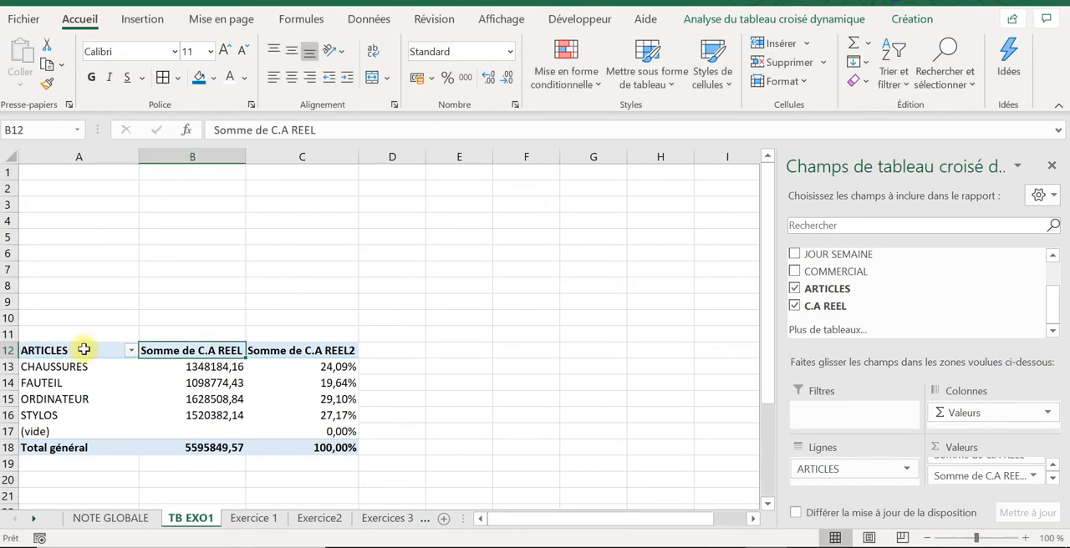
{"action": "type", "text": "C.A"}
{"action": "key", "text": "Tab"}
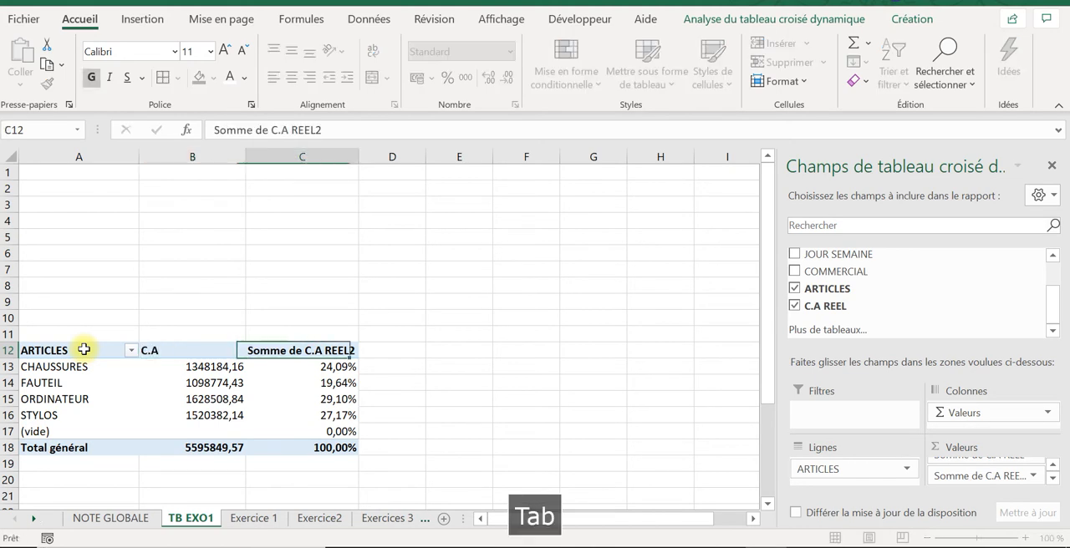
{"action": "type", "text": "RE"}
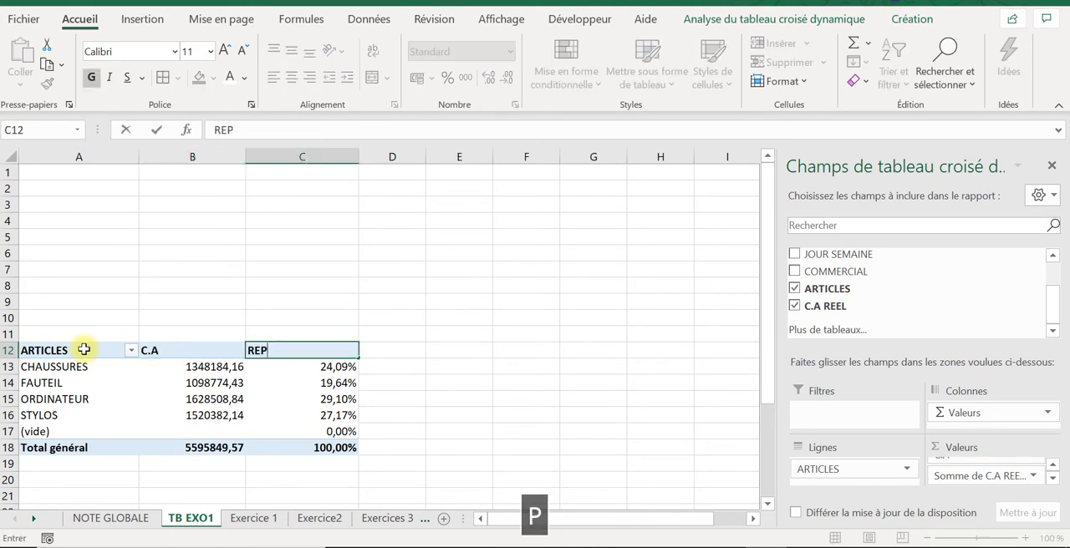
{"action": "type", "text": "P"}
{"action": "key", "text": "Tab"}
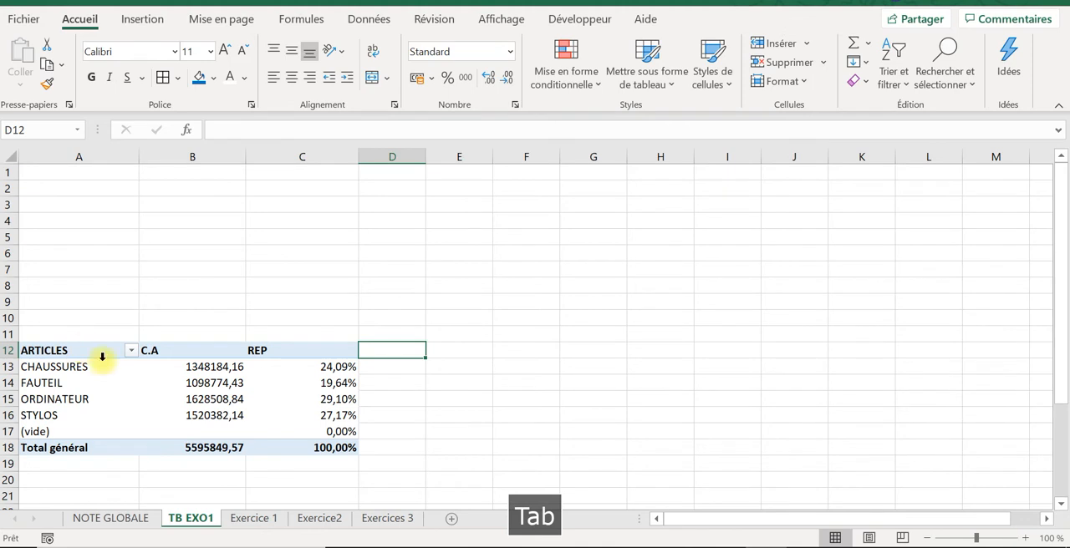
{"action": "left_click", "coordinate": [286, 386]}
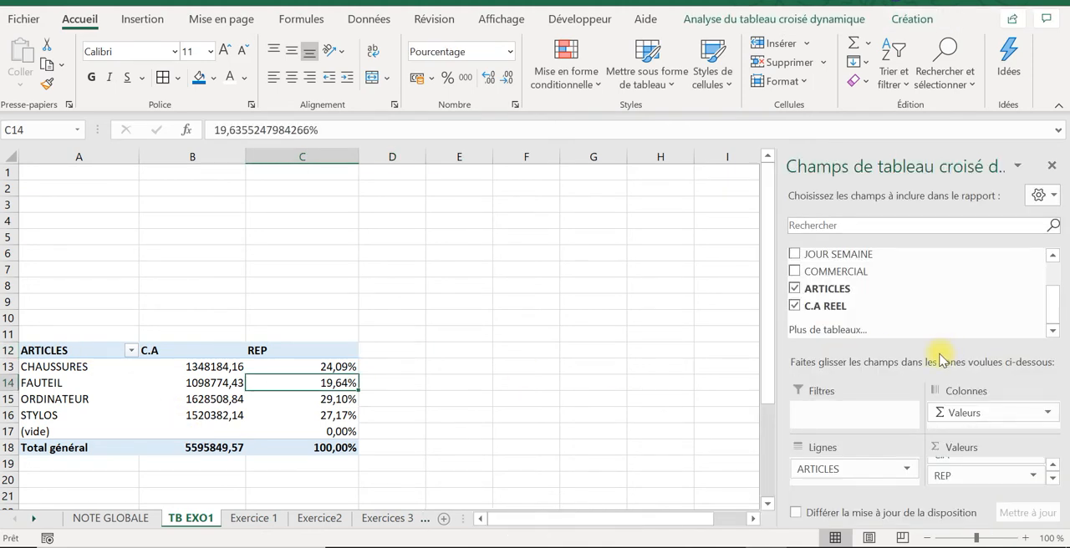
{"action": "scroll", "coordinate": [1049, 301], "scroll_direction": "up", "scroll_amount": 2}
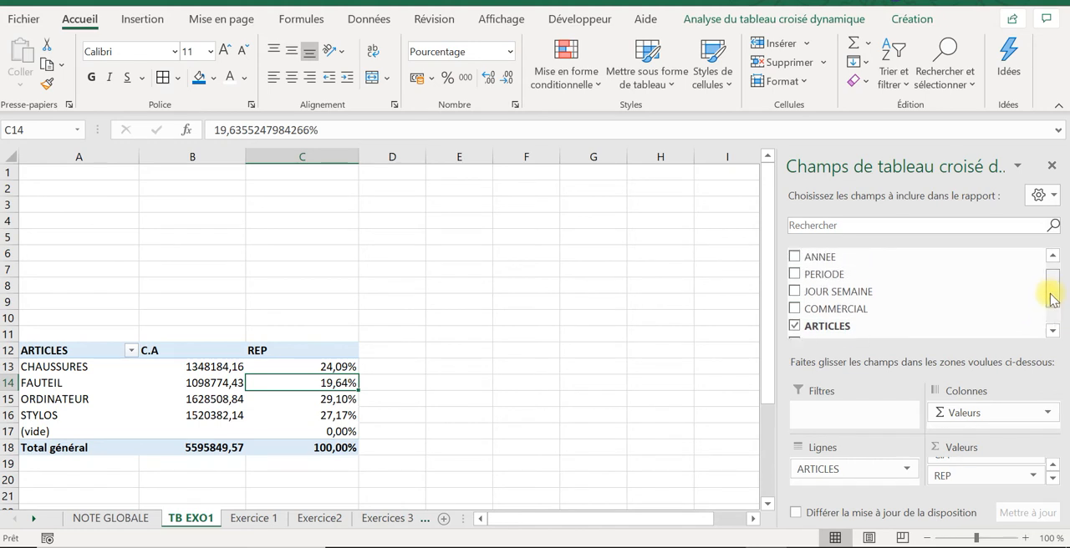
{"action": "scroll", "coordinate": [1052, 292], "scroll_direction": "up", "scroll_amount": 1}
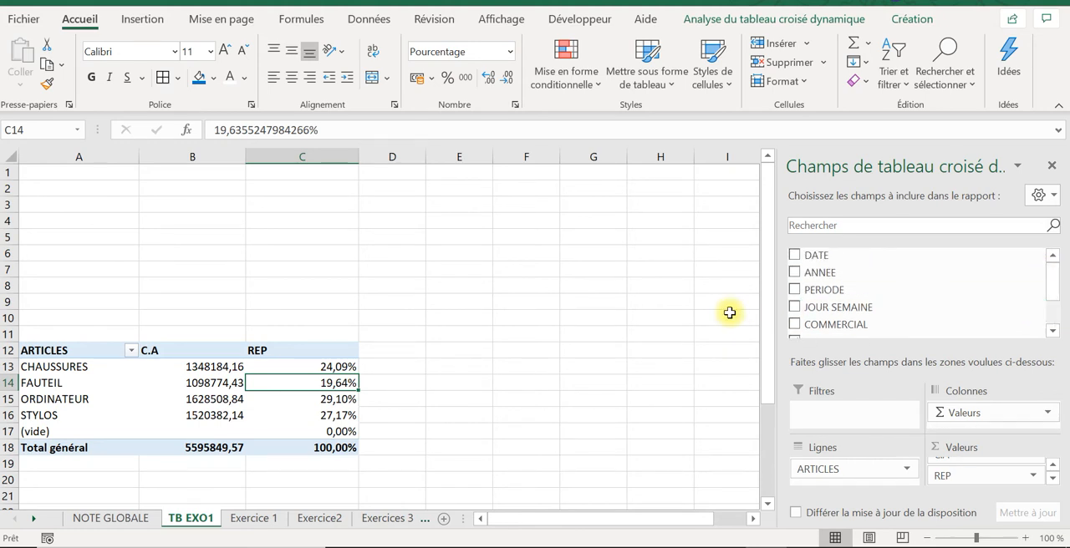
{"action": "left_click", "coordinate": [590, 315]}
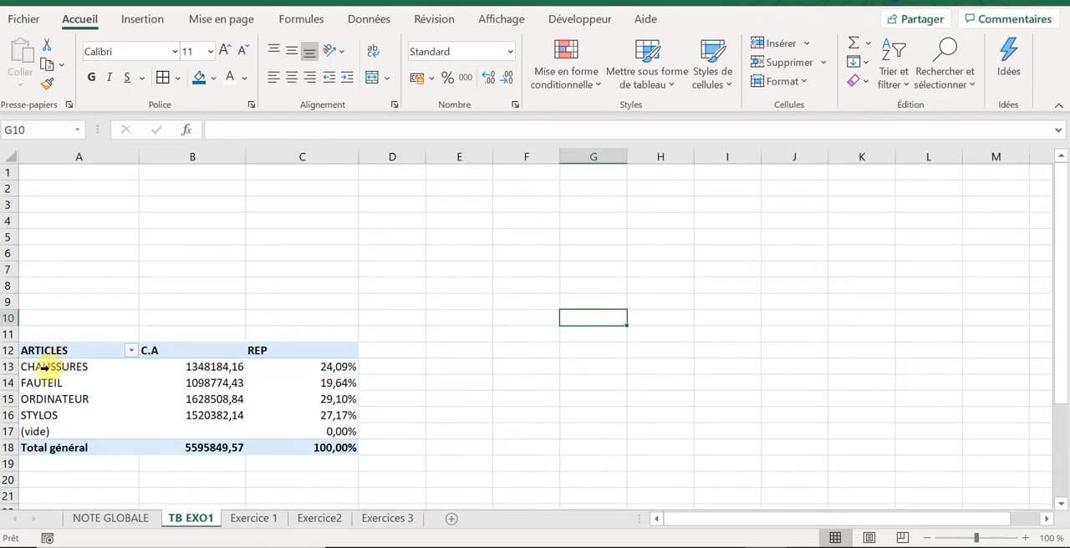
Step: Insert a 3D pie chart from the article names and C.A values in A13:B17
{"action": "left_click_drag", "start_coordinate": [45, 370], "coordinate": [191, 433]}
{"action": "left_click", "coordinate": [437, 353]}
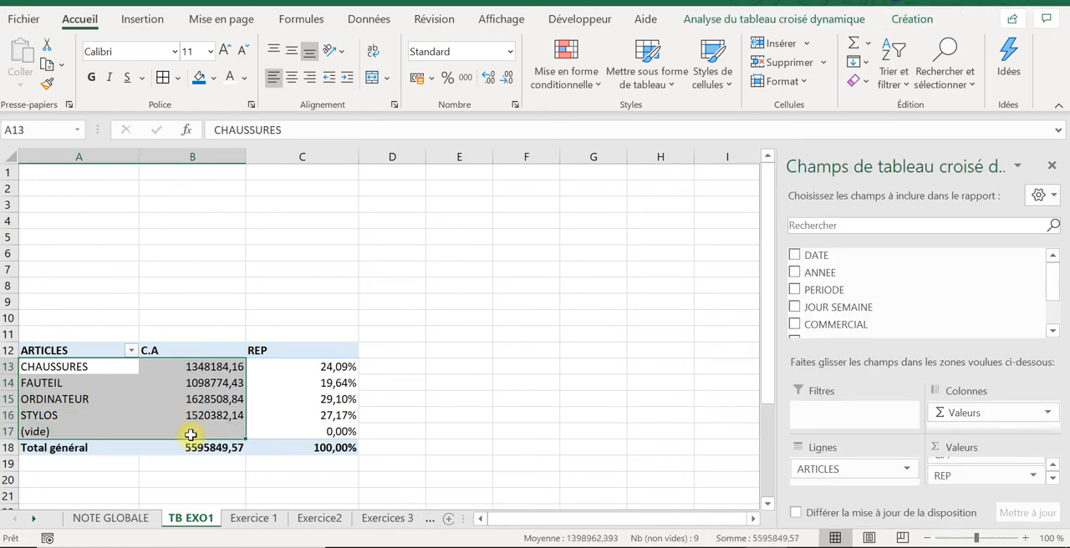
{"action": "left_click", "coordinate": [142, 17]}
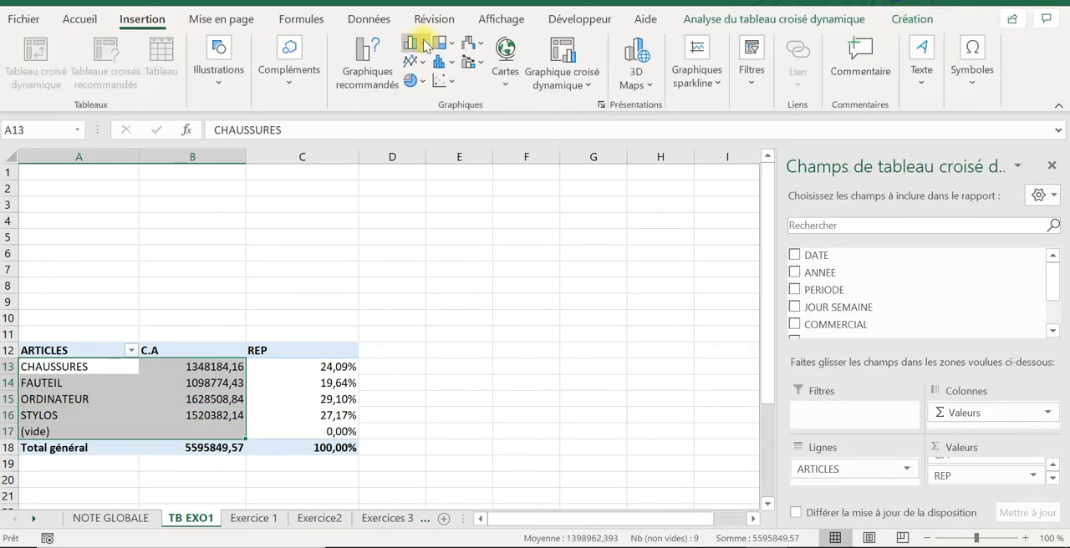
{"action": "left_click", "coordinate": [414, 79]}
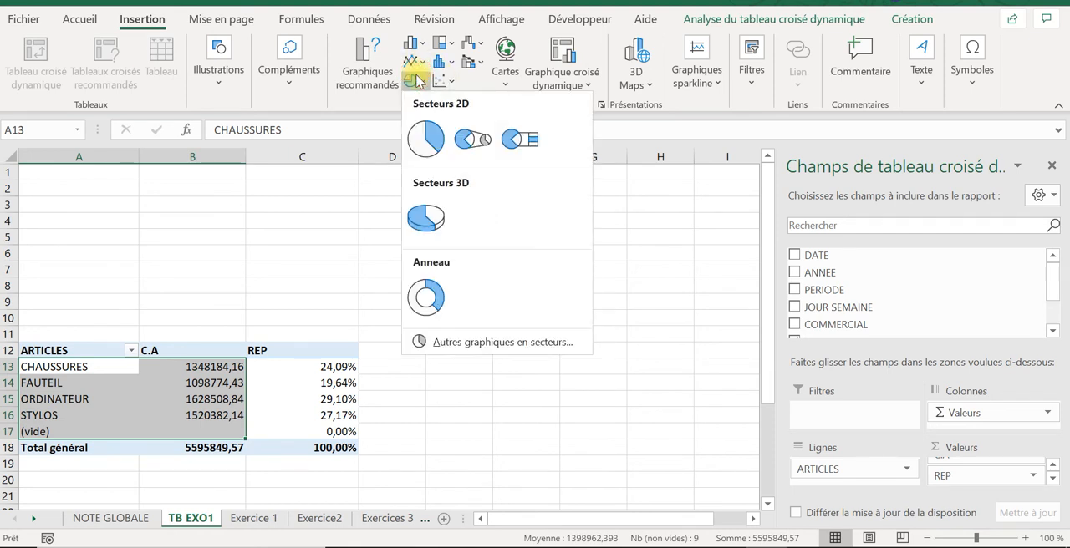
{"action": "left_click", "coordinate": [430, 216]}
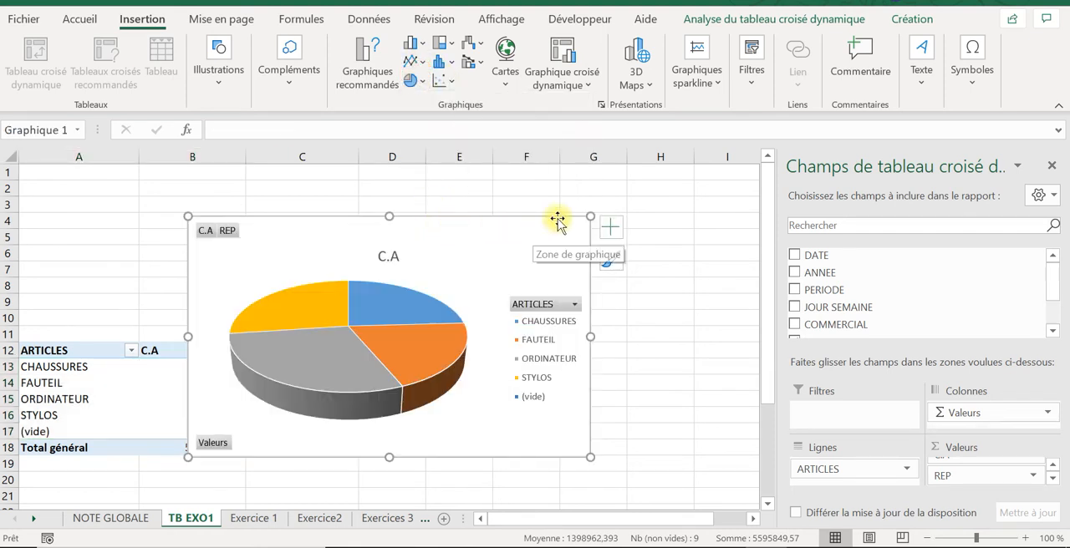
Step: Apply chart design Style 7 to the 3D pie chart
{"action": "left_click", "coordinate": [765, 20]}
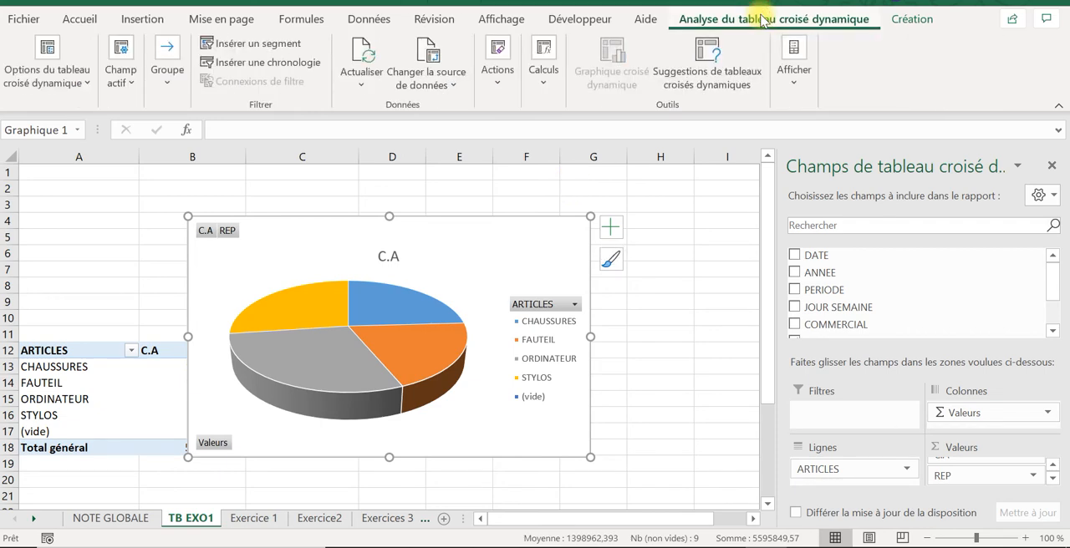
{"action": "left_click", "coordinate": [894, 20]}
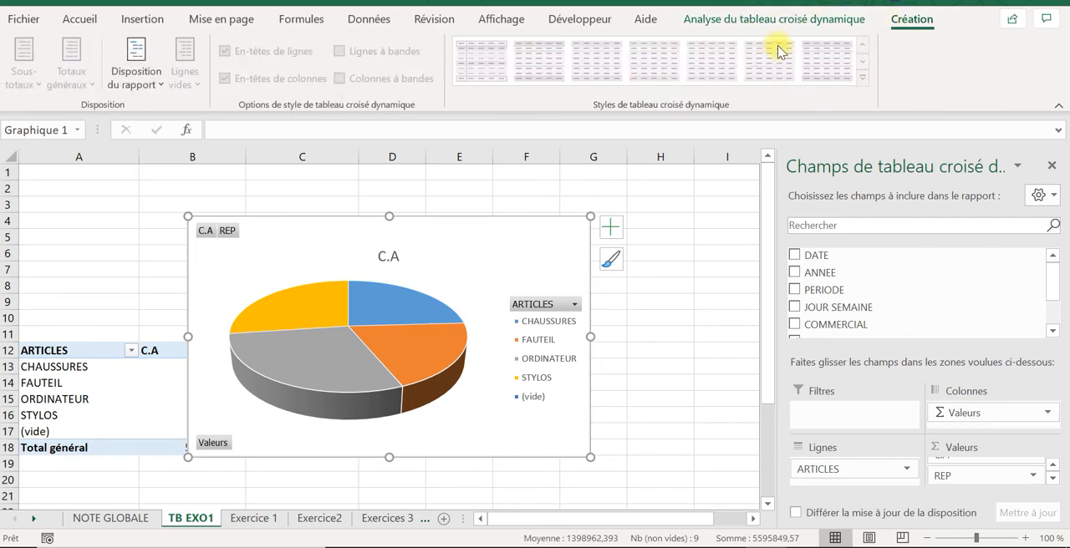
{"action": "left_click", "coordinate": [640, 368]}
{"action": "left_click", "coordinate": [406, 256]}
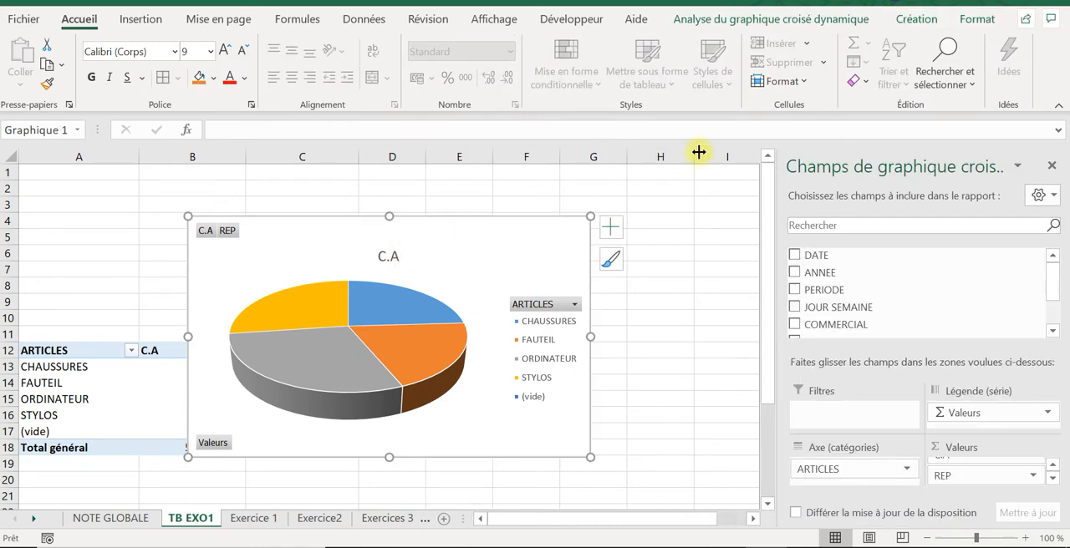
{"action": "left_click", "coordinate": [919, 20]}
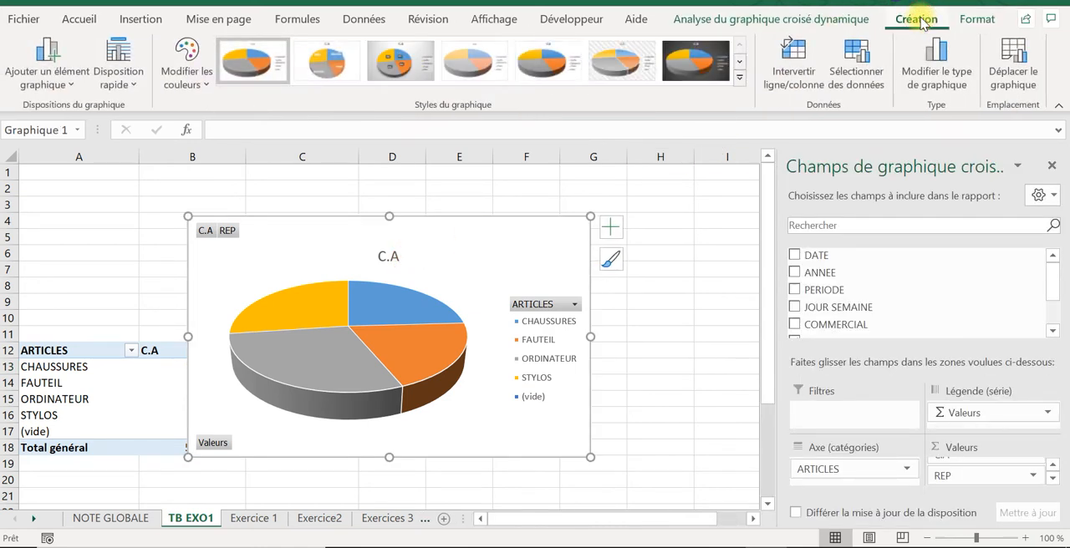
{"action": "left_click", "coordinate": [700, 74]}
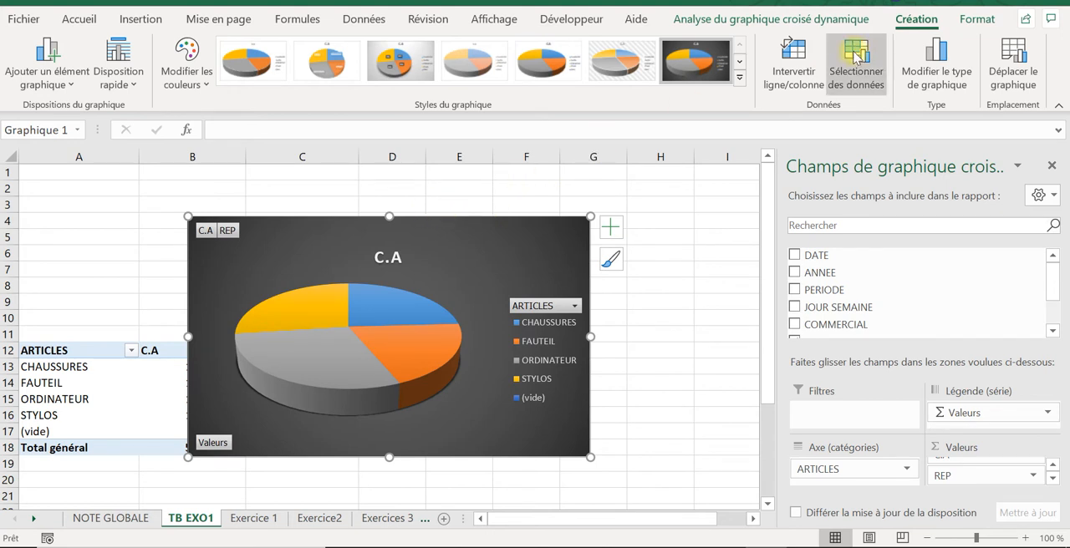
Step: Apply the light grey gradient style with percentage labels to the pie chart and move it to start around C10
{"action": "left_click", "coordinate": [740, 62]}
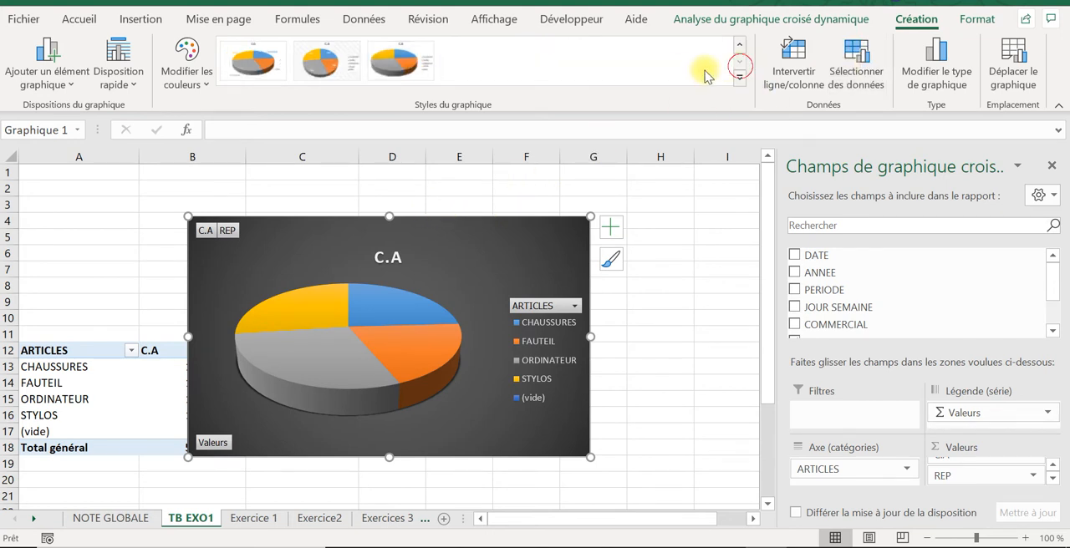
{"action": "left_click", "coordinate": [739, 45]}
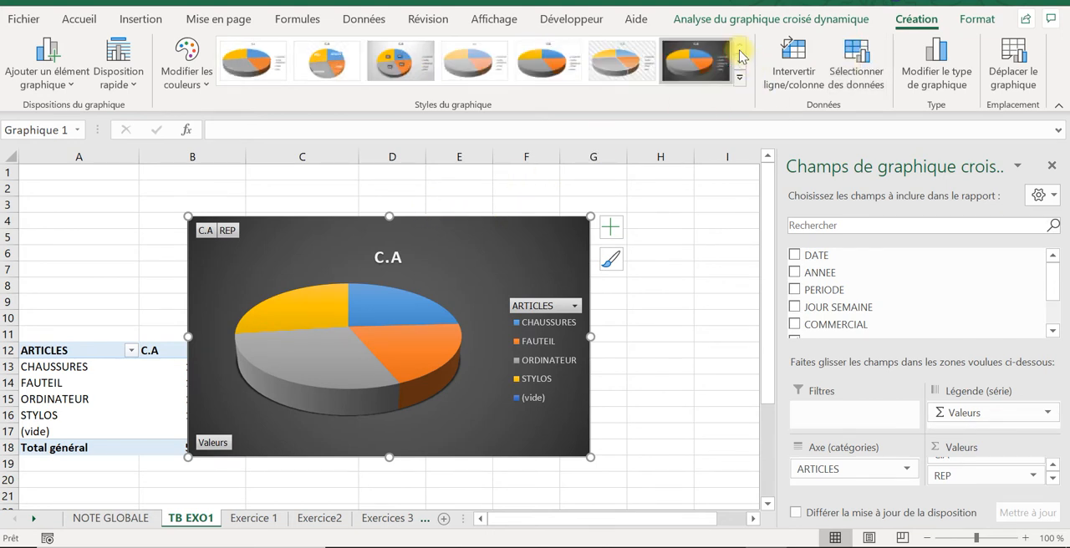
{"action": "left_click", "coordinate": [399, 60]}
{"action": "left_click_drag", "start_coordinate": [445, 233], "coordinate": [559, 325]}
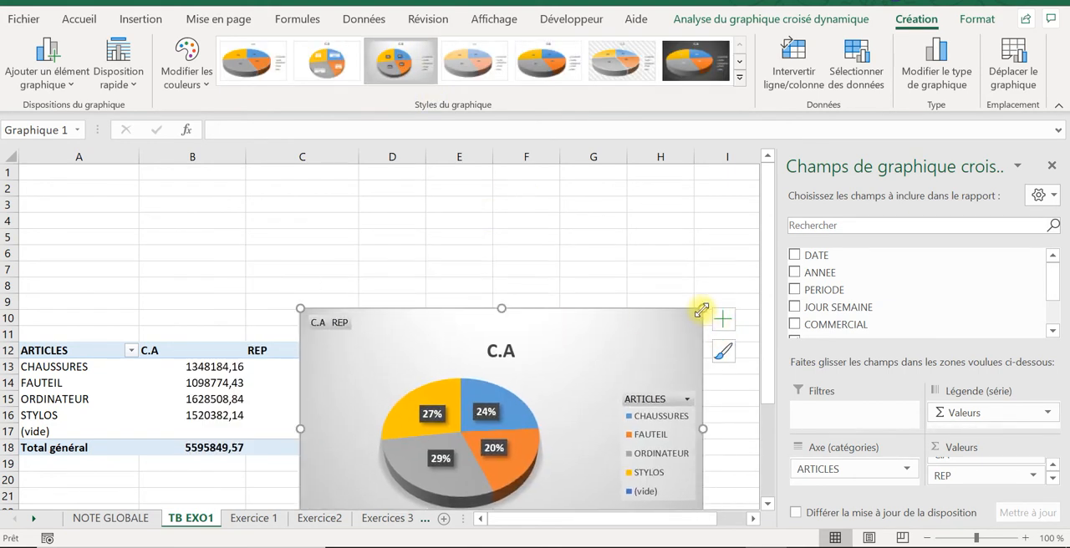
Step: Shrink the pie chart and move it beside the pivot table, starting around D11
{"action": "left_click_drag", "start_coordinate": [703, 309], "coordinate": [584, 368]}
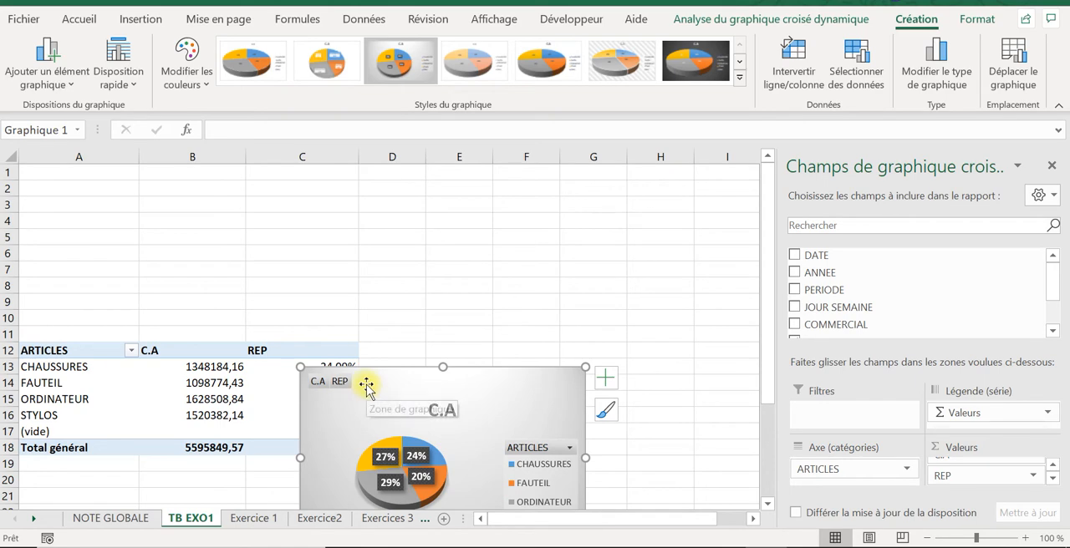
{"action": "left_click_drag", "start_coordinate": [362, 381], "coordinate": [447, 351]}
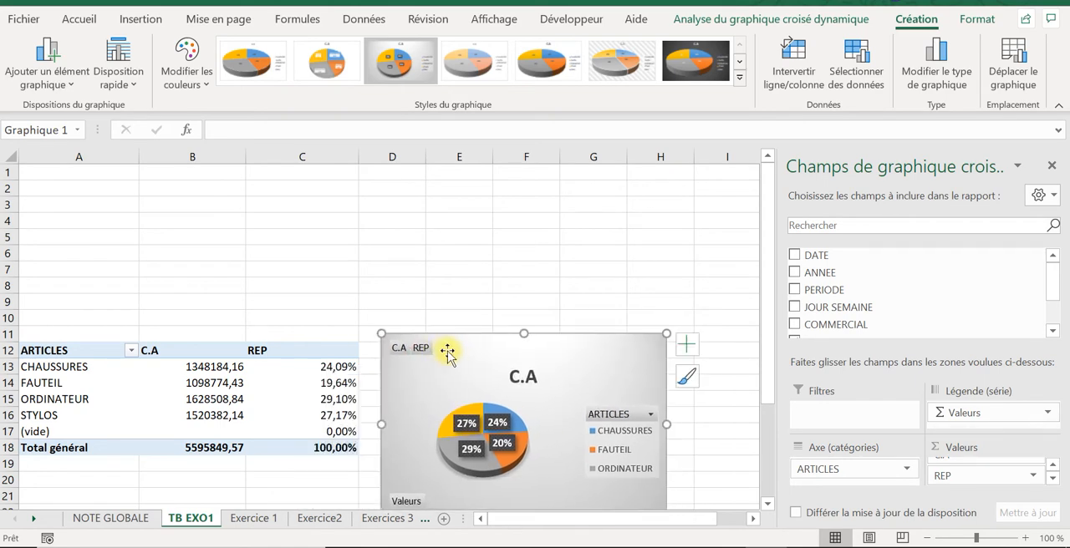
Step: Hide the gridlines on the TB EXO1 sheet
{"action": "left_click", "coordinate": [565, 219]}
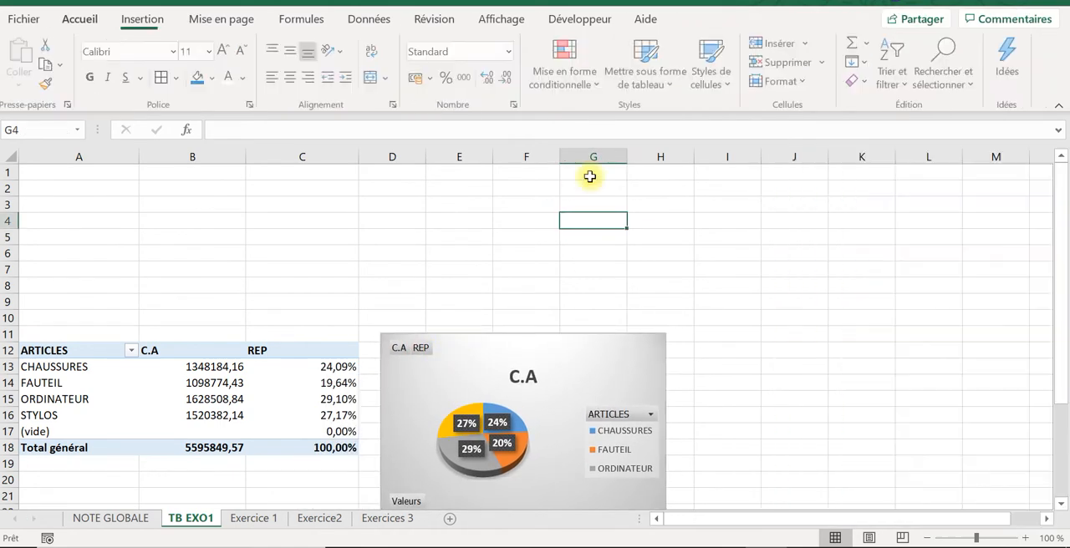
{"action": "left_click", "coordinate": [514, 22]}
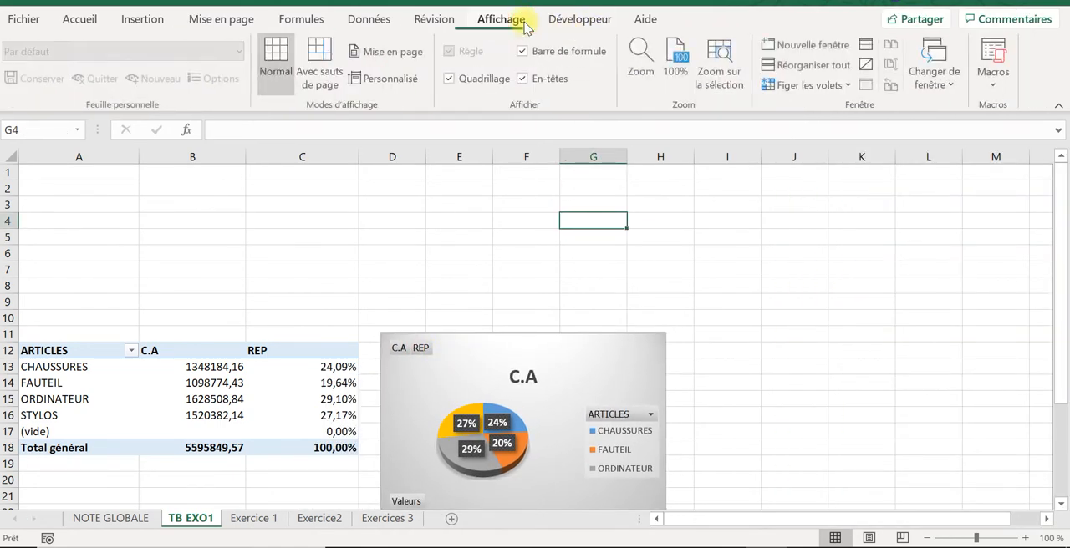
{"action": "left_click", "coordinate": [450, 79]}
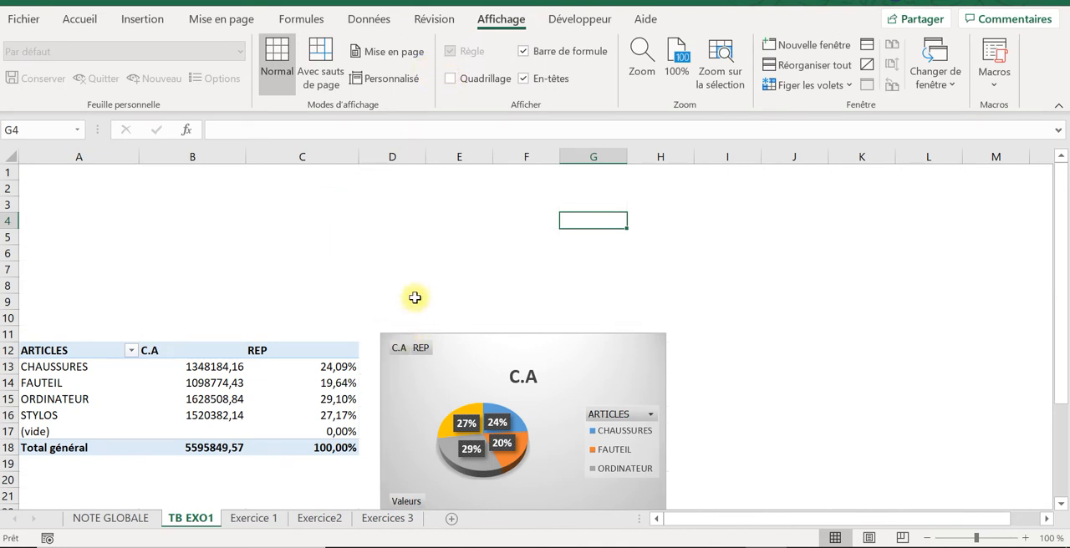
Step: Apply the custom number format # ##0,00" CFA" to the pivot table's C.A values, including the grand total
{"action": "left_click", "coordinate": [269, 383]}
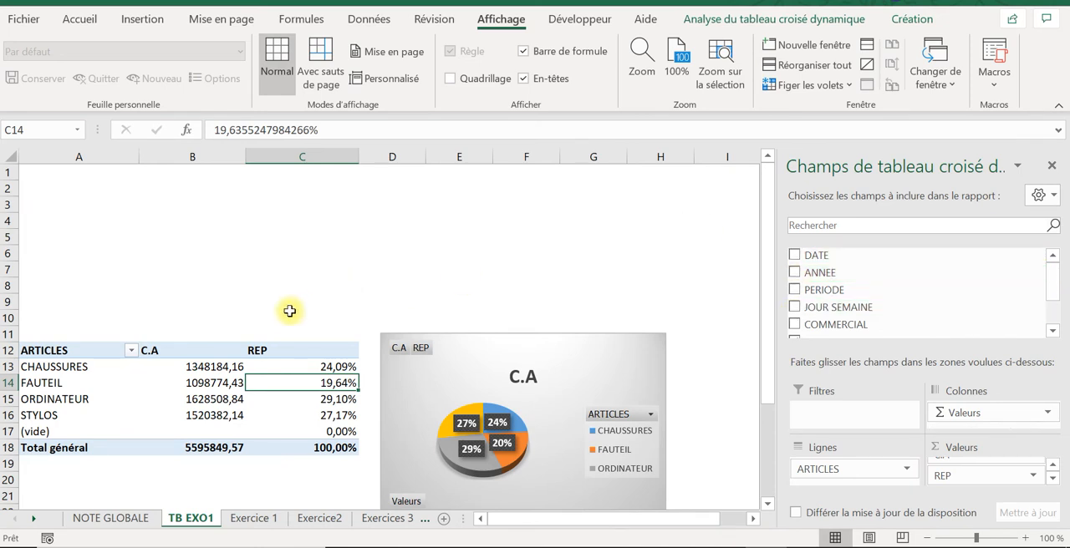
{"action": "left_click", "coordinate": [215, 381]}
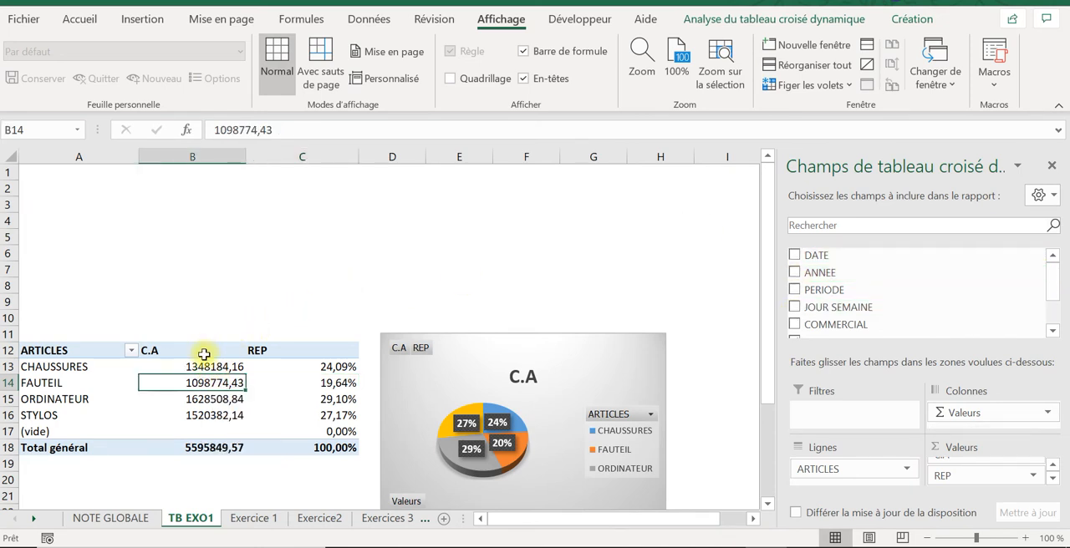
{"action": "left_click_drag", "start_coordinate": [202, 360], "coordinate": [207, 445]}
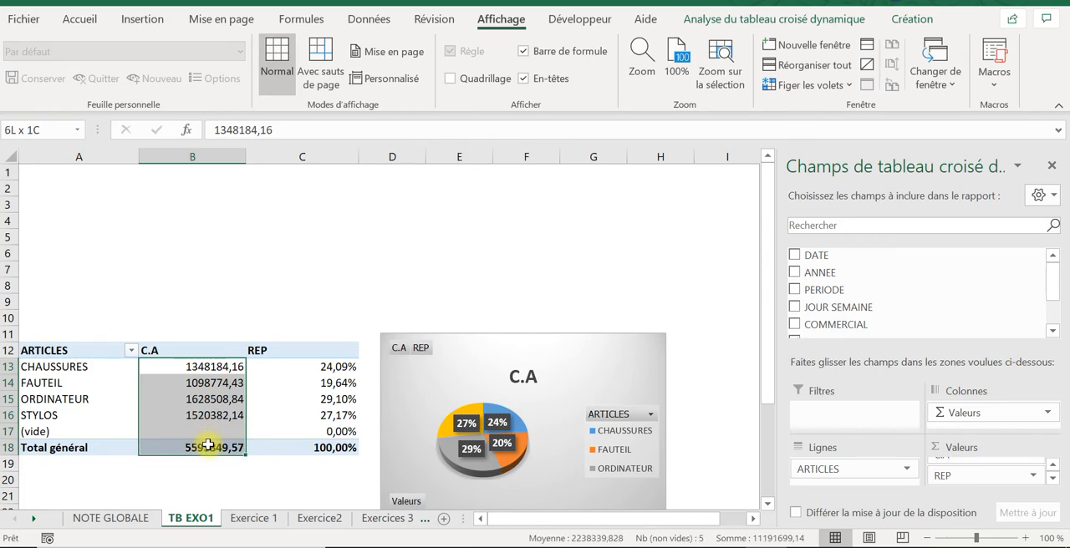
{"action": "right_click", "coordinate": [207, 445]}
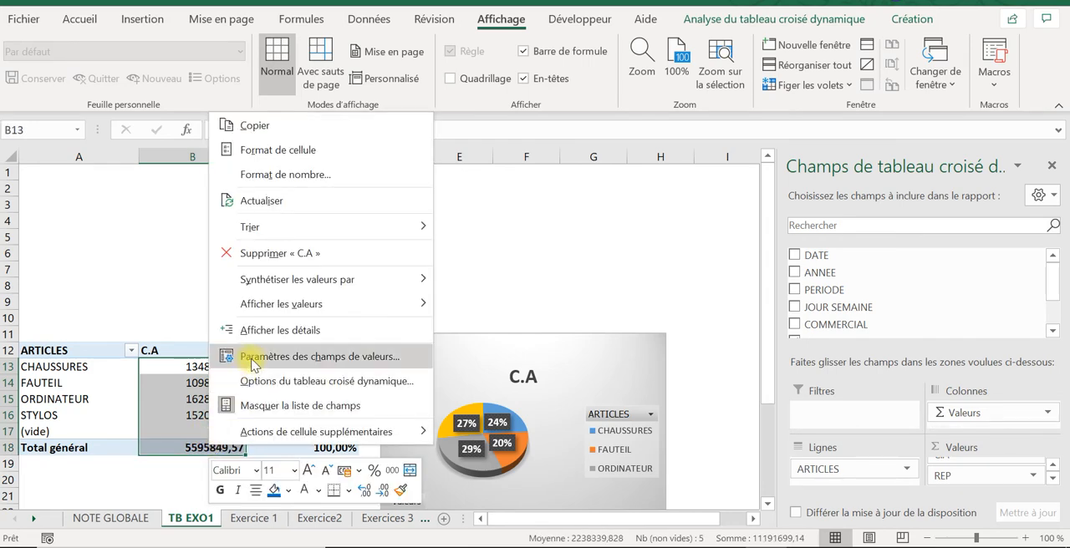
{"action": "left_click", "coordinate": [279, 175]}
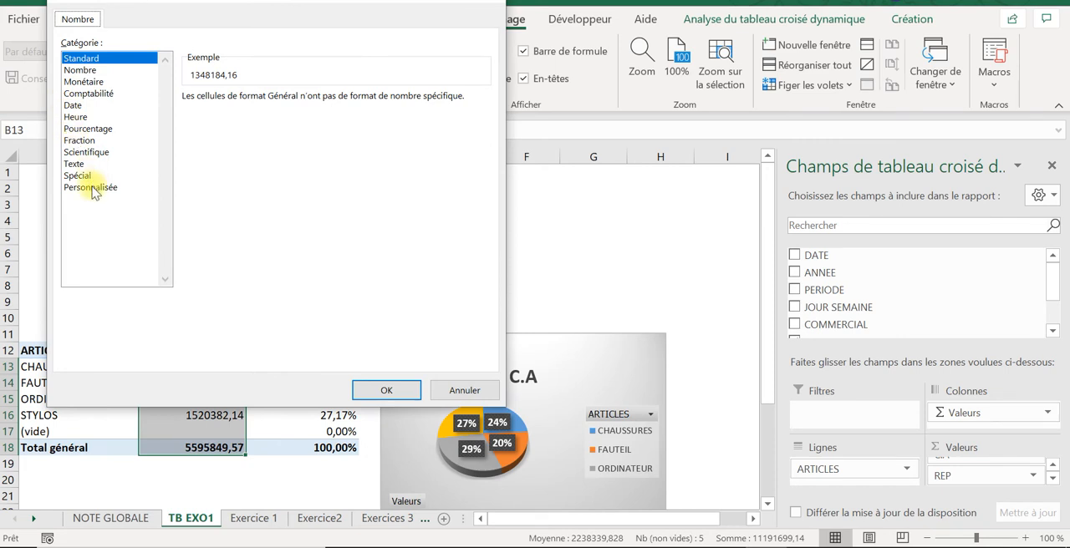
{"action": "left_click", "coordinate": [92, 188]}
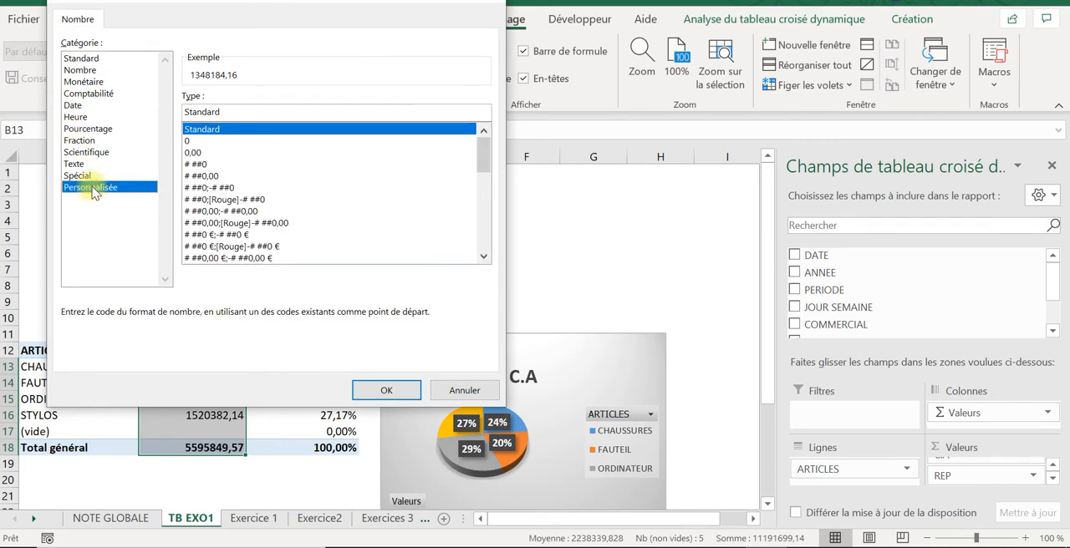
{"action": "left_click", "coordinate": [206, 177]}
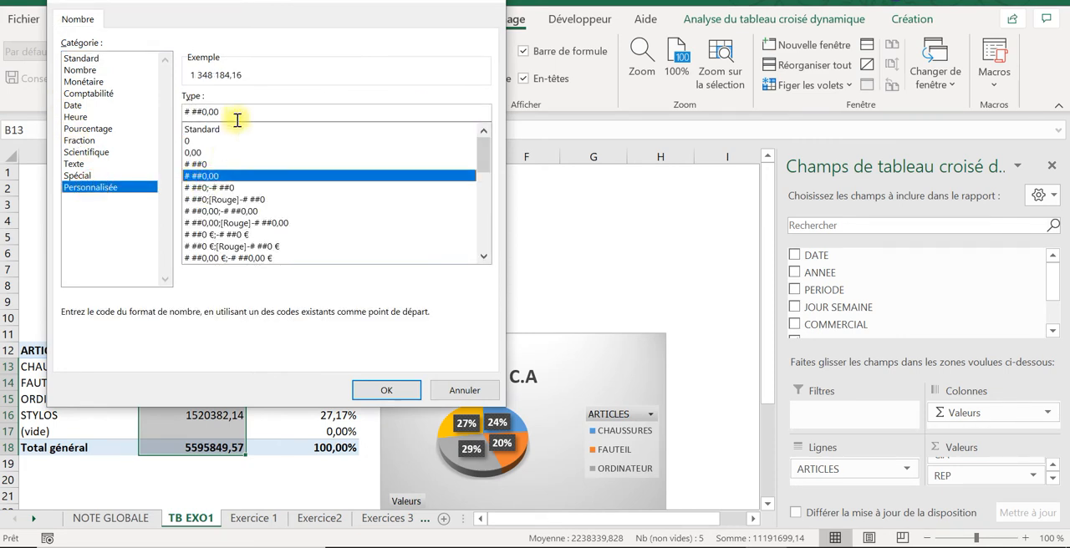
{"action": "type", "text": "3"}
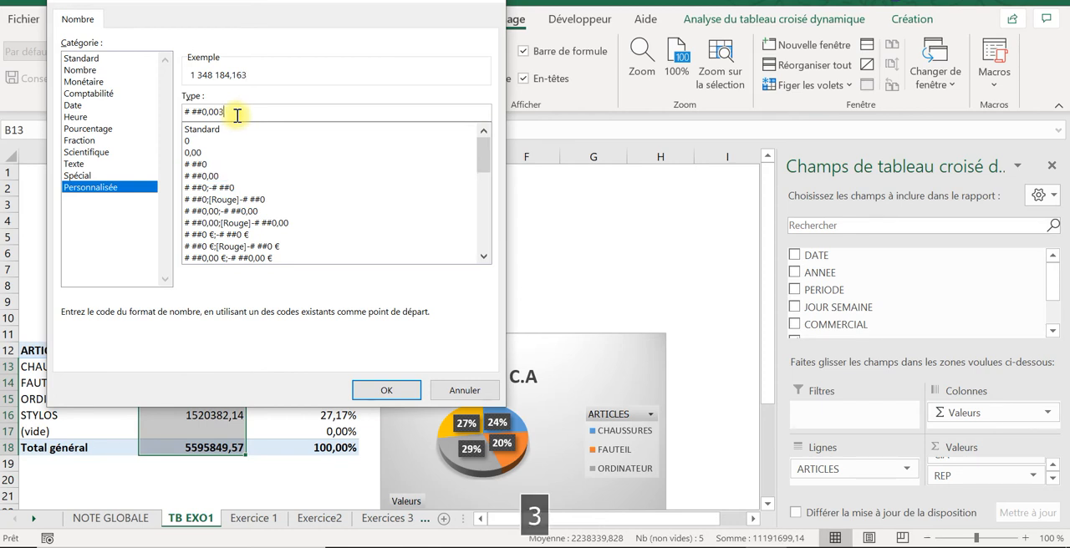
{"action": "key", "text": "BackSpace"}
{"action": "key", "text": "Caps_Lock"}
{"action": "type", "text": "\" CFA"}
{"action": "key", "text": "Caps_Lock"}
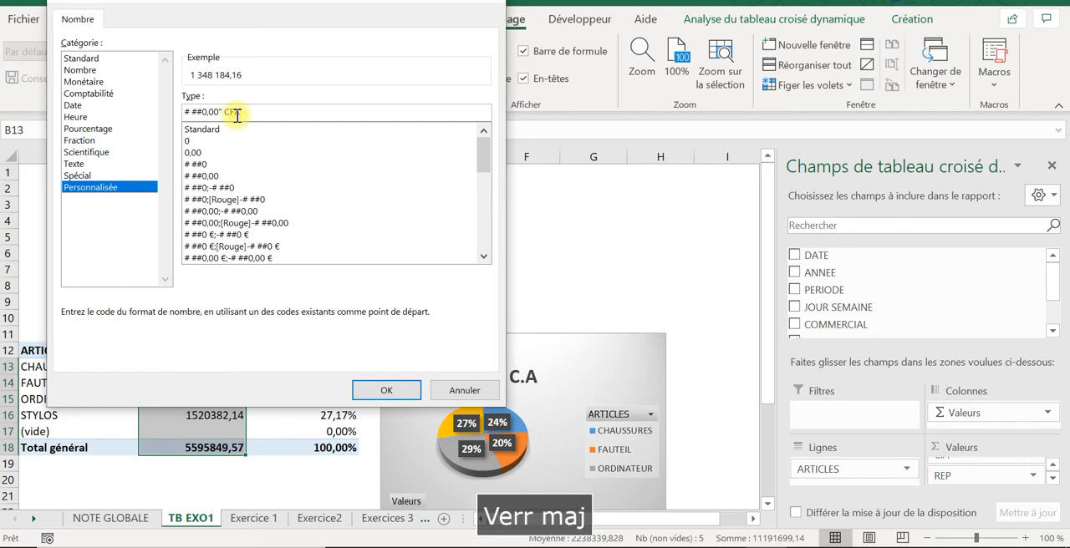
{"action": "type", "text": "\""}
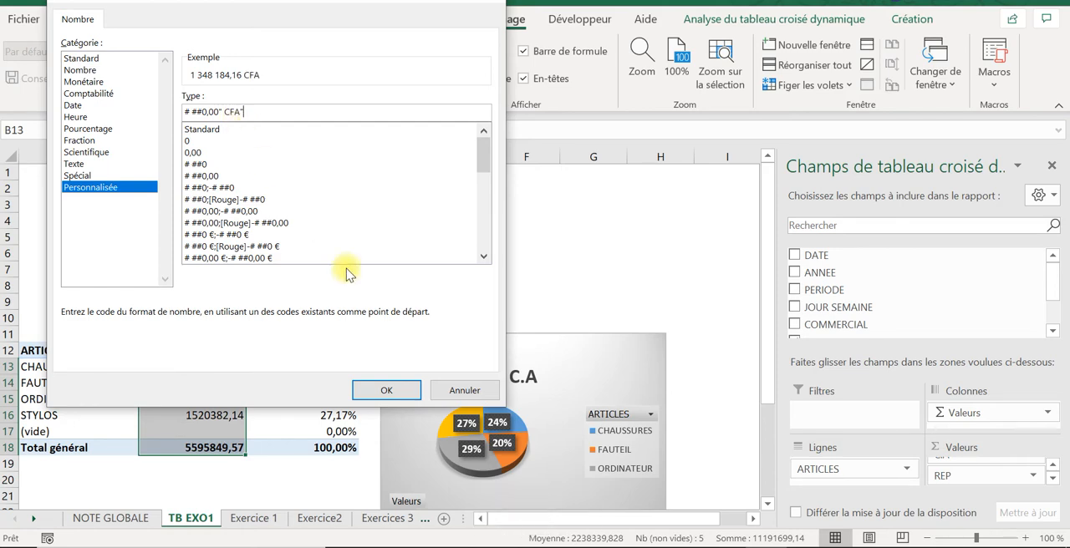
{"action": "left_click", "coordinate": [383, 386]}
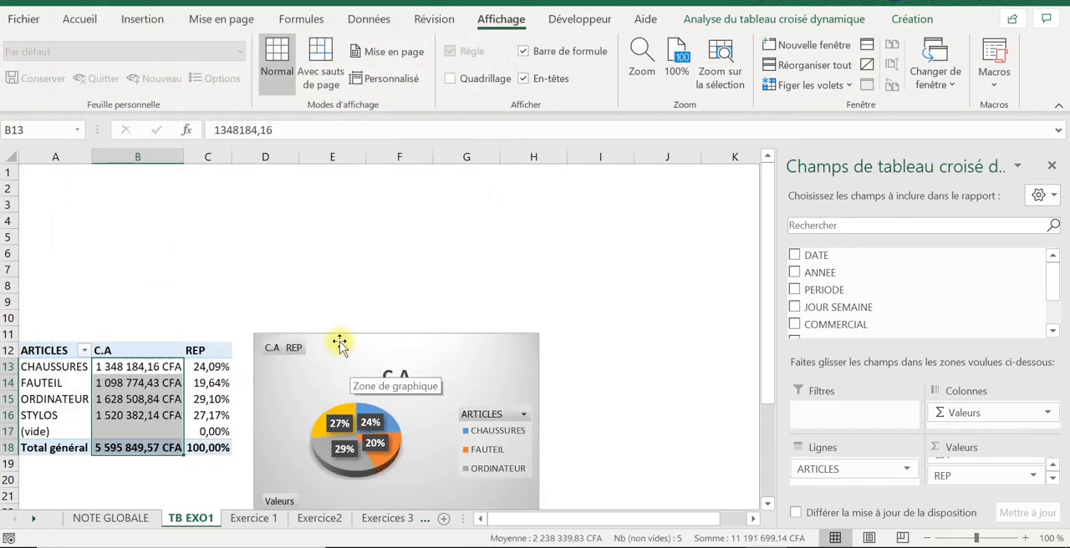
Step: Widen column C slightly to give the REP percentages more room
{"action": "left_click", "coordinate": [326, 303]}
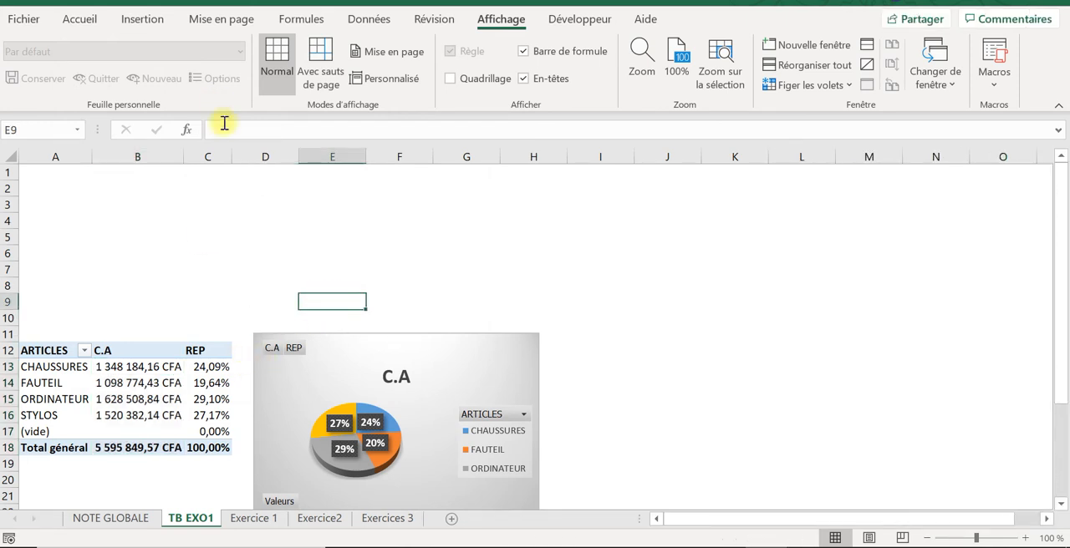
{"action": "left_click_drag", "start_coordinate": [233, 152], "coordinate": [246, 152]}
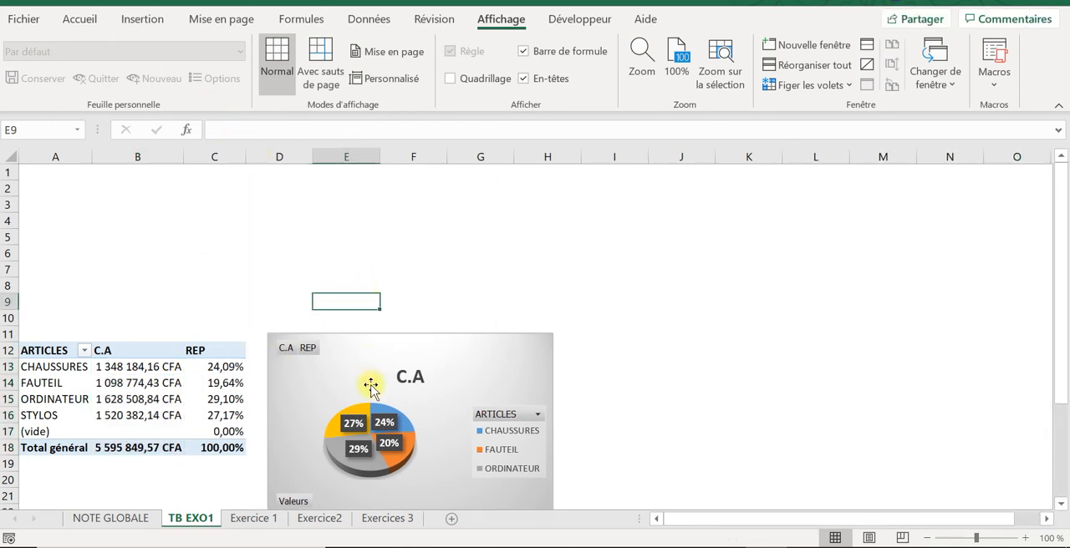
{"action": "left_click", "coordinate": [307, 403]}
{"action": "left_click", "coordinate": [410, 268]}
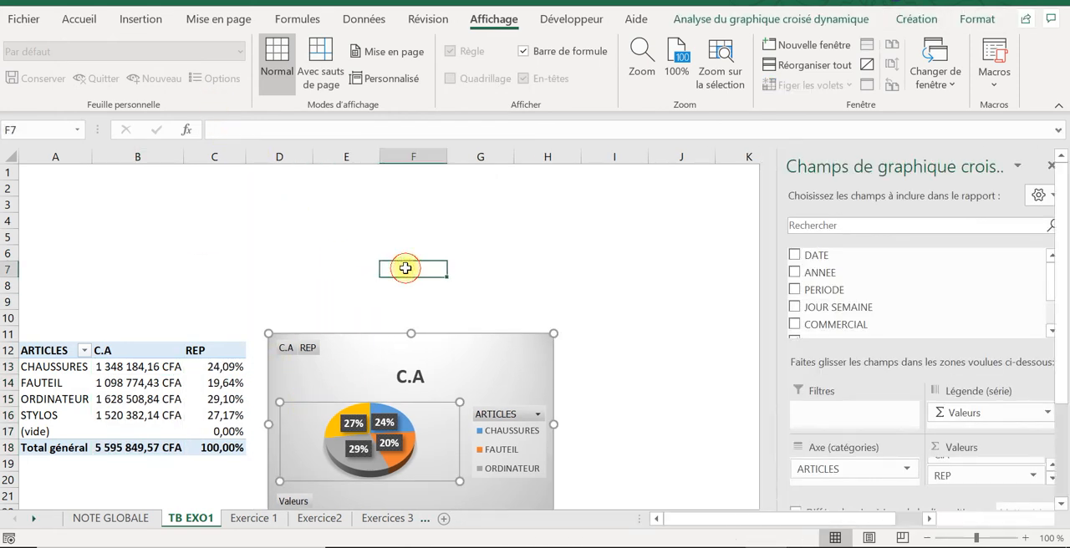
Step: Insert slicers for JOUR SEMAINE, COMMERCIAL and ANNEE on the pivot table
{"action": "left_click", "coordinate": [151, 371]}
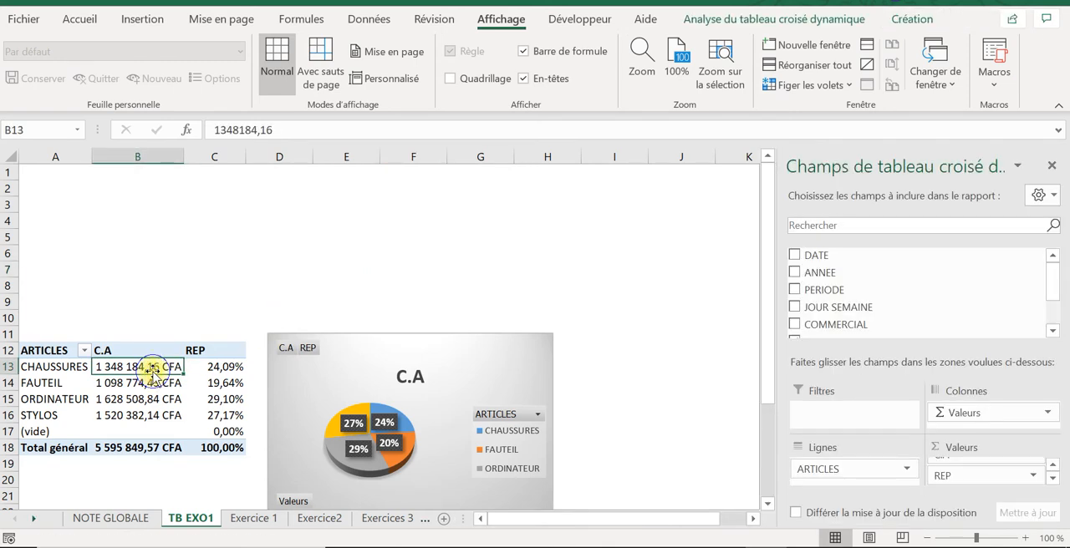
{"action": "right_click", "coordinate": [143, 364]}
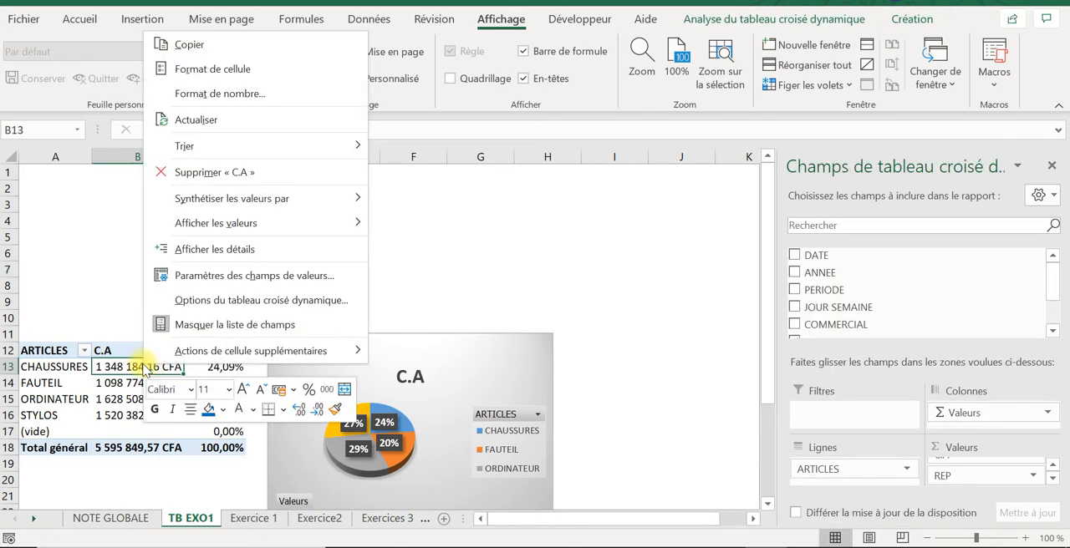
{"action": "key", "text": "Escape"}
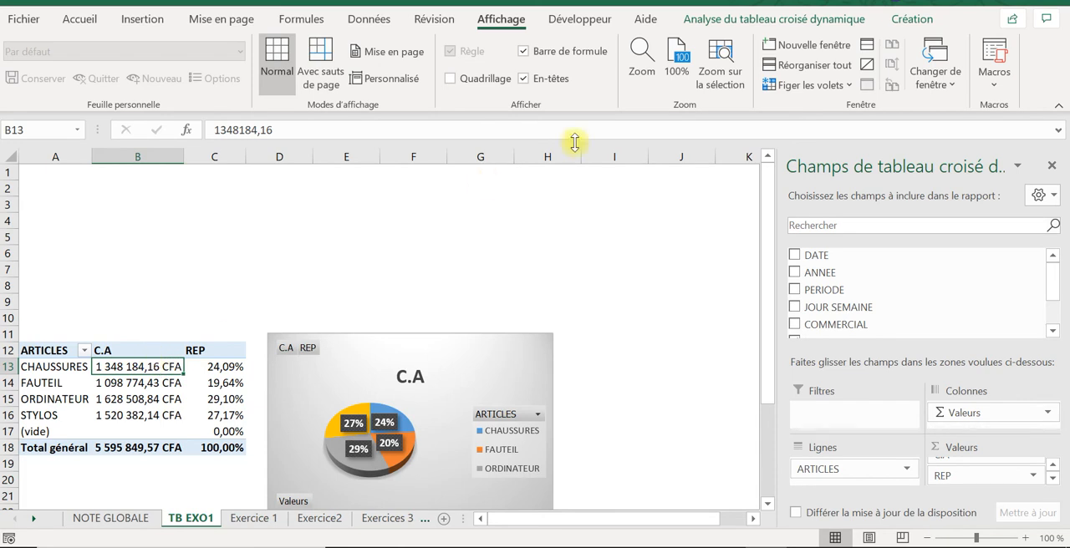
{"action": "left_click", "coordinate": [790, 21]}
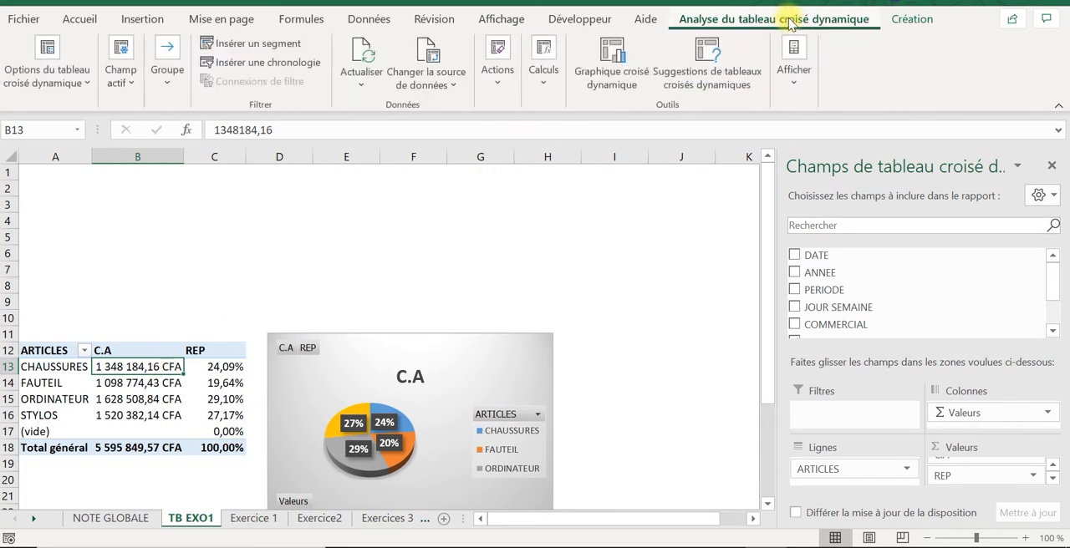
{"action": "left_click", "coordinate": [280, 42]}
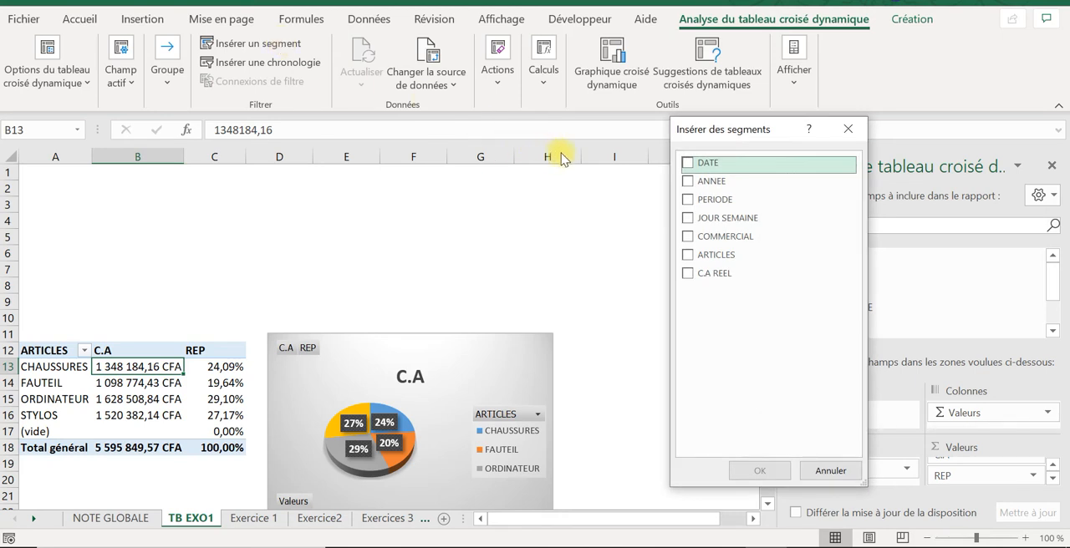
{"action": "left_click", "coordinate": [687, 217]}
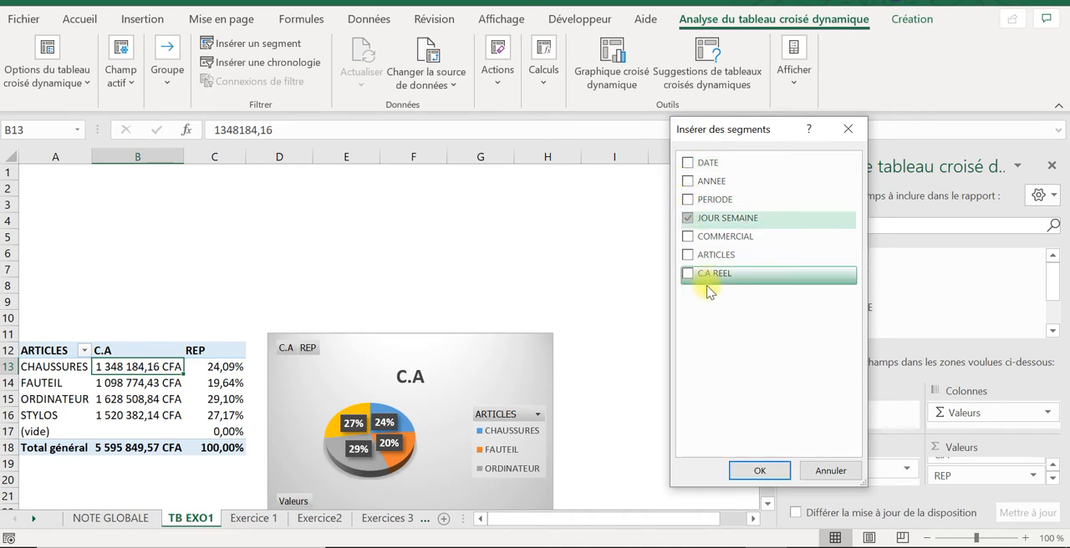
{"action": "left_click", "coordinate": [690, 237]}
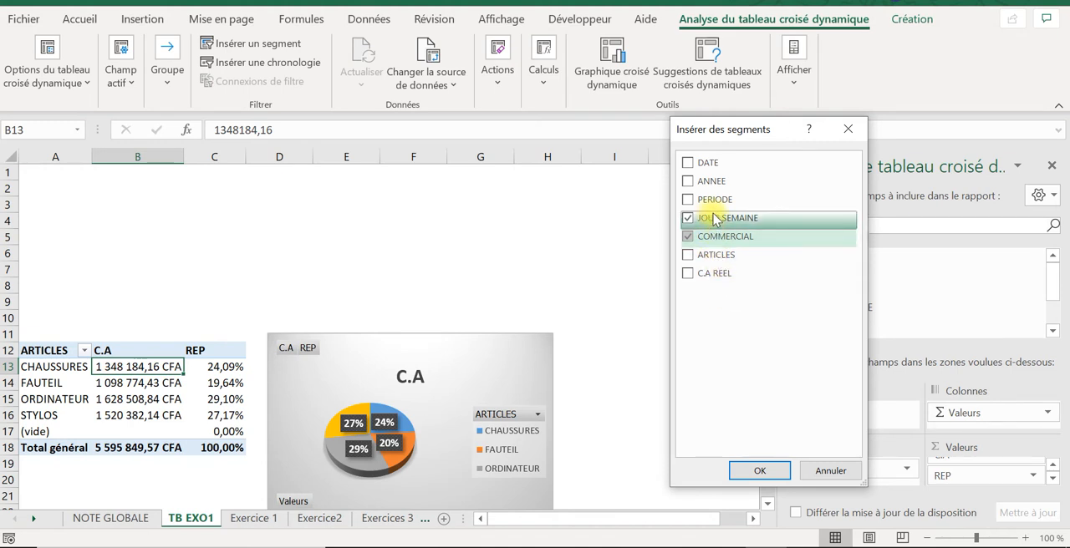
{"action": "left_click", "coordinate": [689, 181]}
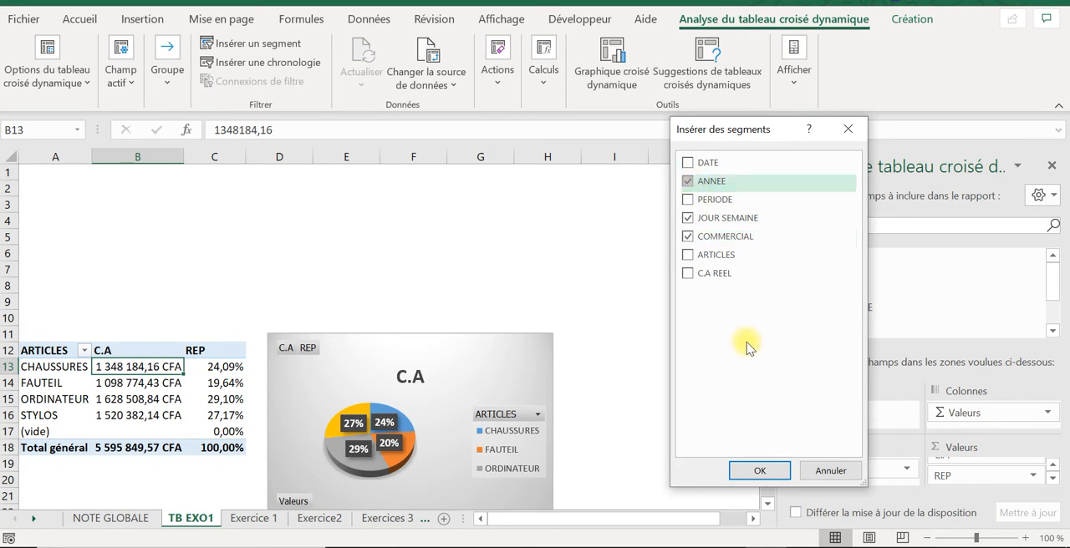
{"action": "left_click", "coordinate": [760, 470]}
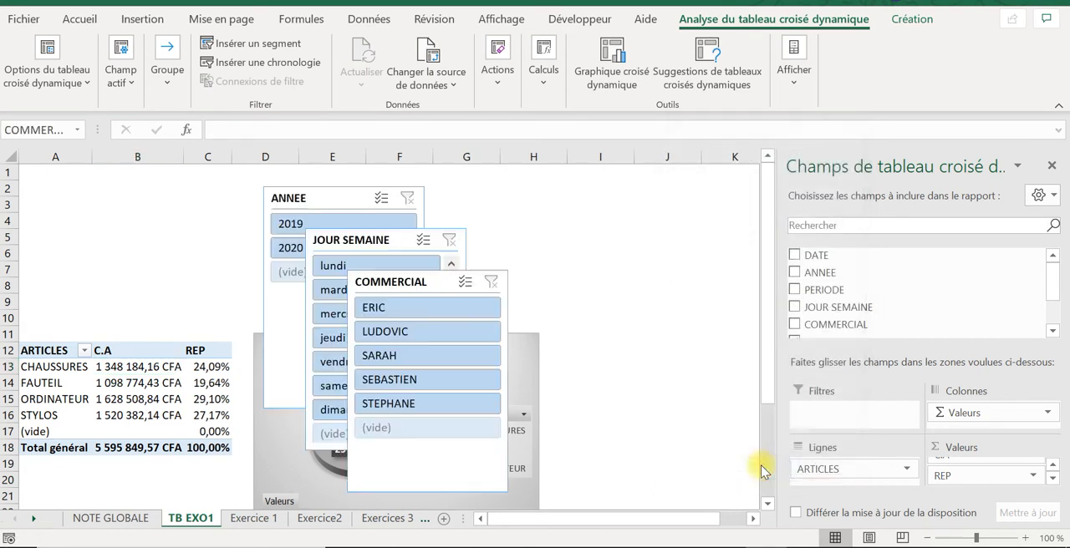
Step: Arrange the JOUR SEMAINE, COMMERCIAL and ANNEE slicers side by side in that order, clear of the chart, across columns H to O from row 1
{"action": "left_click", "coordinate": [650, 270]}
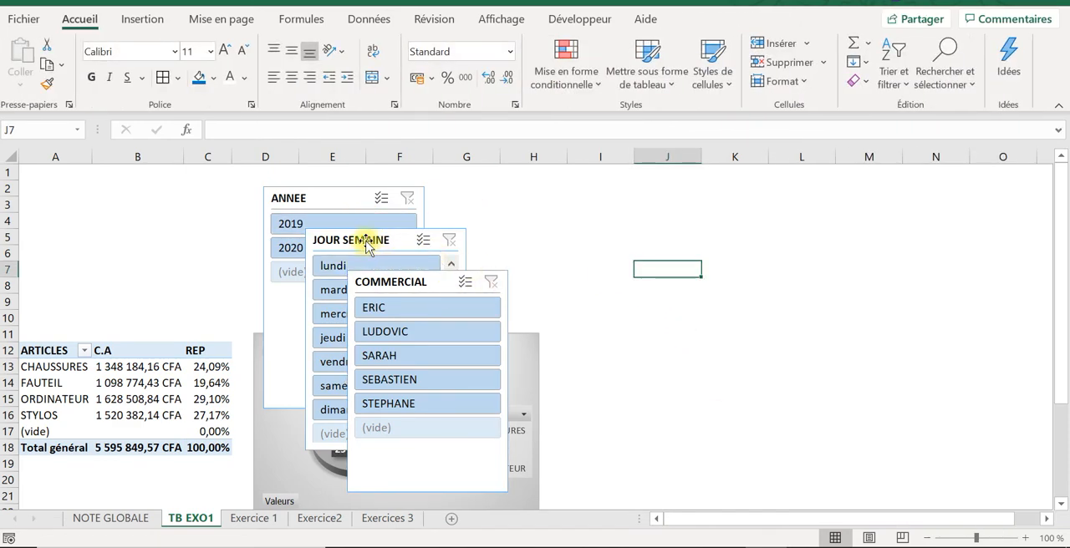
{"action": "left_click_drag", "start_coordinate": [367, 239], "coordinate": [610, 178]}
{"action": "left_click_drag", "start_coordinate": [389, 289], "coordinate": [776, 184]}
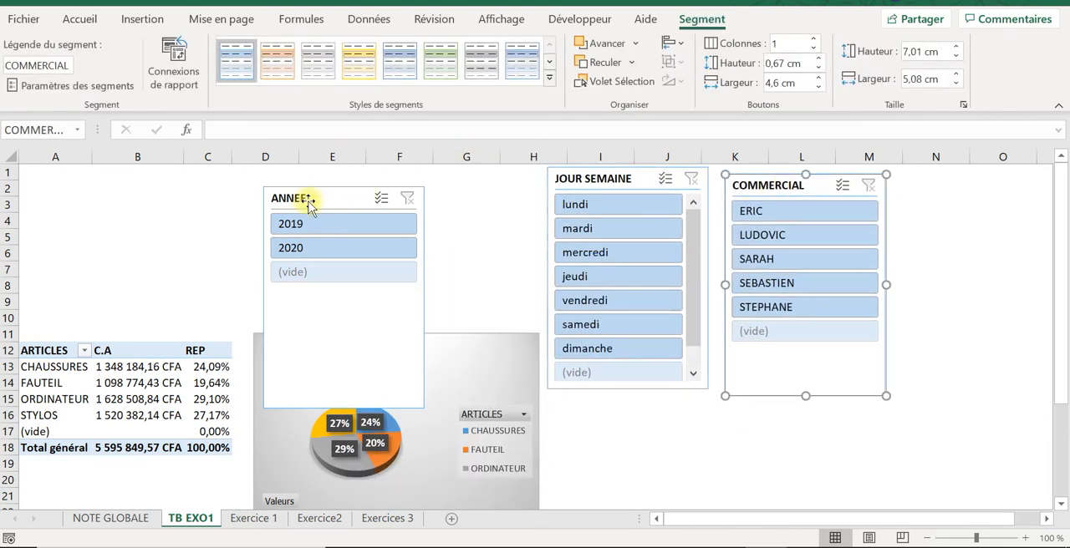
{"action": "left_click_drag", "start_coordinate": [301, 201], "coordinate": [924, 182]}
{"action": "left_click_drag", "start_coordinate": [807, 179], "coordinate": [795, 174]}
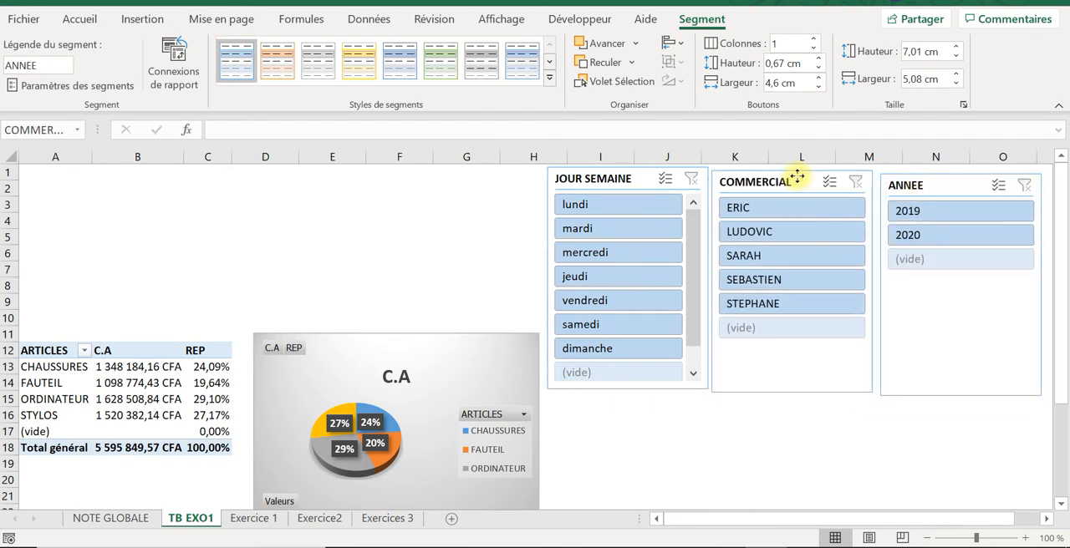
{"action": "left_click", "coordinate": [919, 182]}
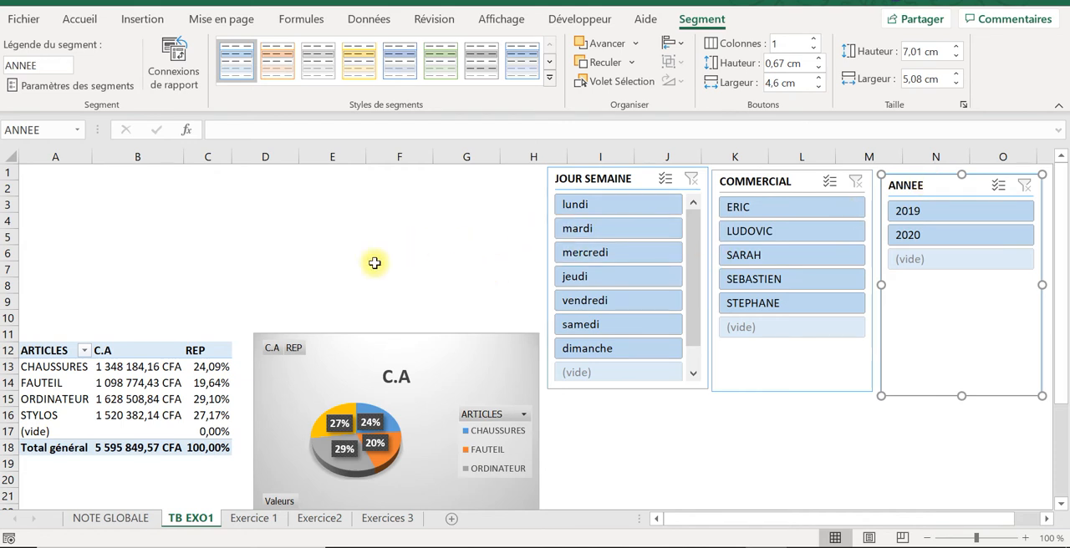
{"action": "left_click", "coordinate": [255, 297]}
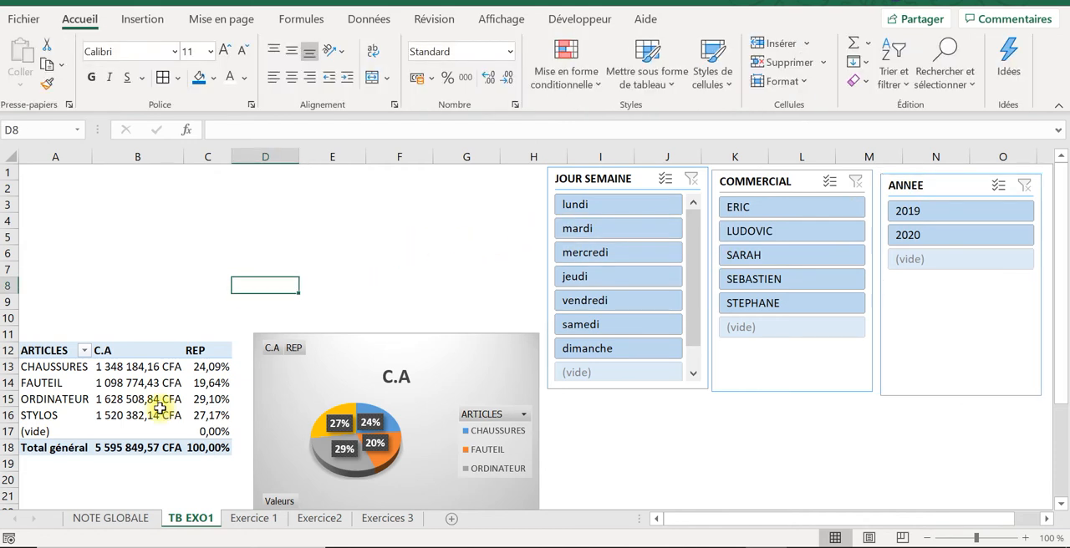
Step: Select a C.A value in the pivot table and close the pivot table field list
{"action": "left_click", "coordinate": [159, 409]}
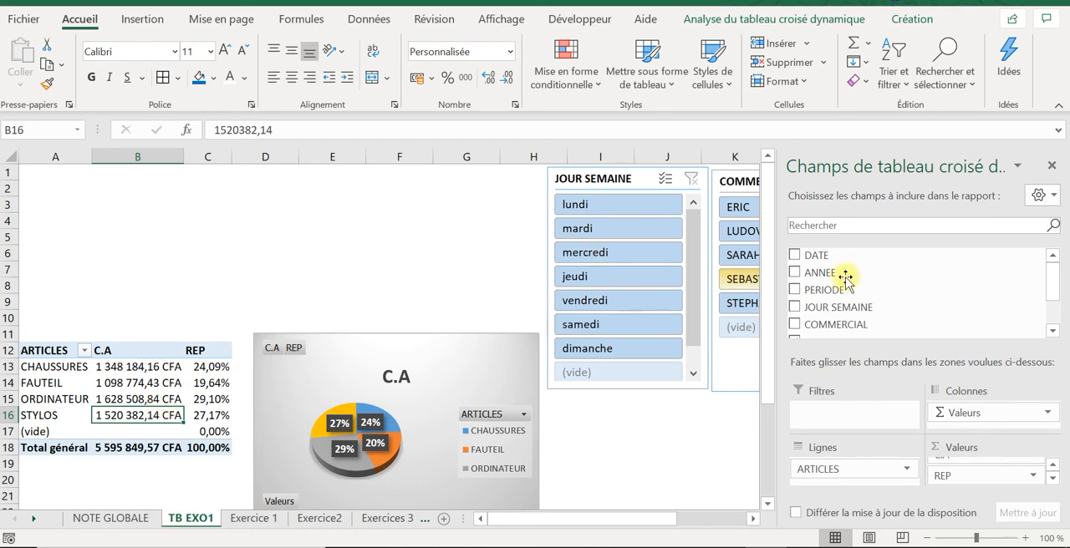
{"action": "left_click", "coordinate": [1052, 168]}
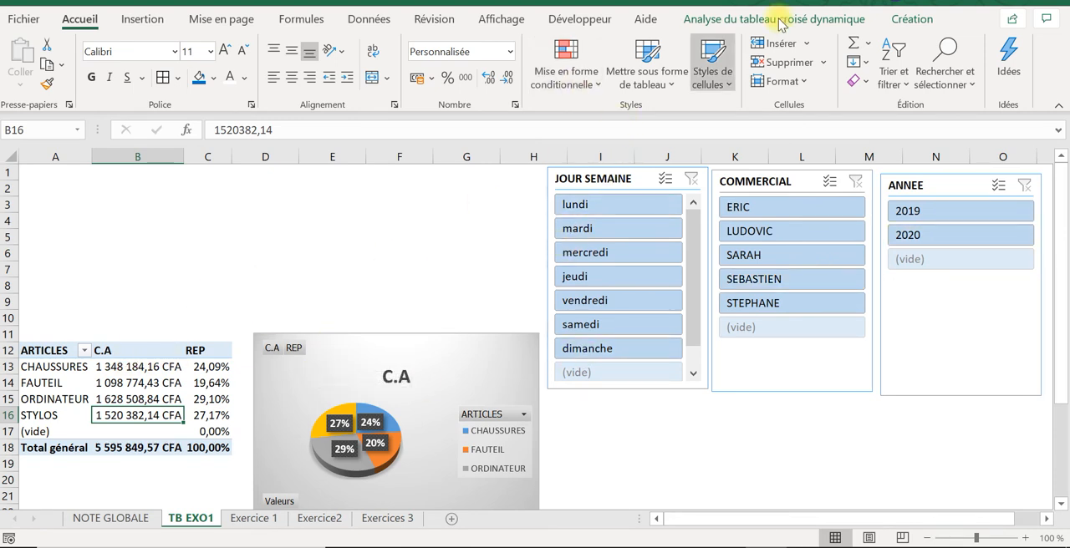
Step: Insert a PERIODE slicer for the pivot table and place it above the table, starting at row 1
{"action": "left_click", "coordinate": [804, 21]}
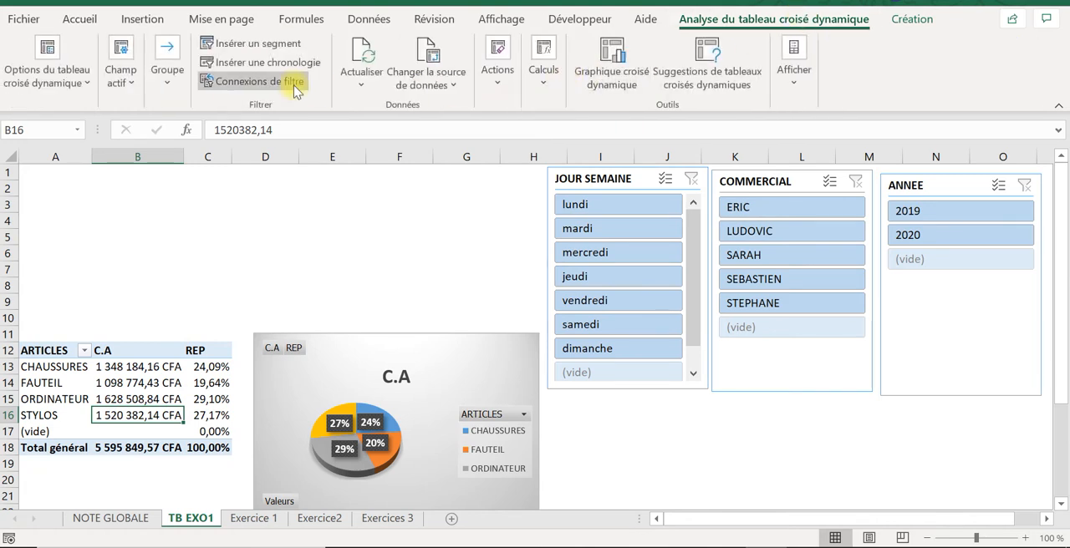
{"action": "left_click", "coordinate": [224, 42]}
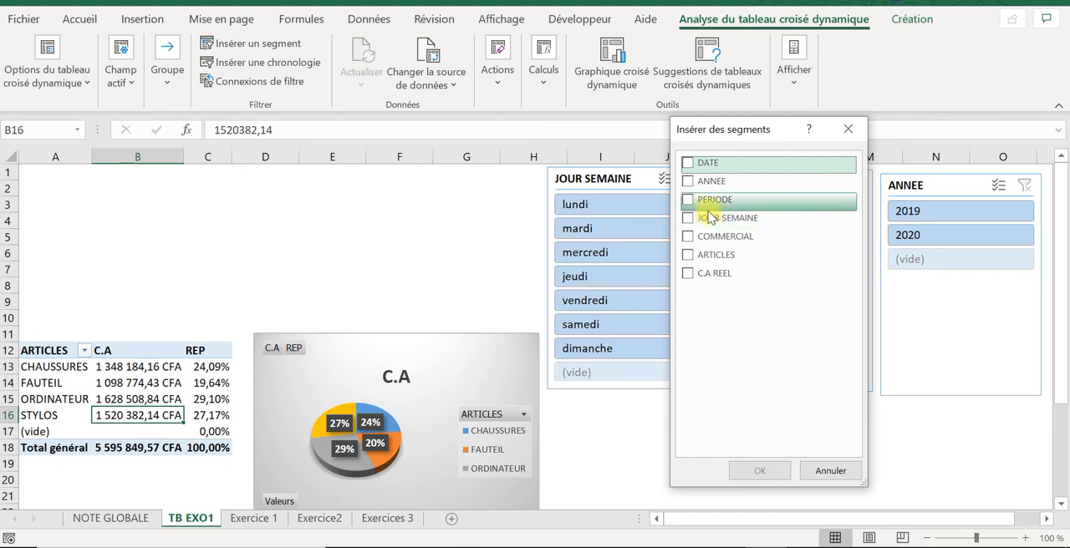
{"action": "left_click", "coordinate": [688, 200]}
{"action": "left_click", "coordinate": [756, 470]}
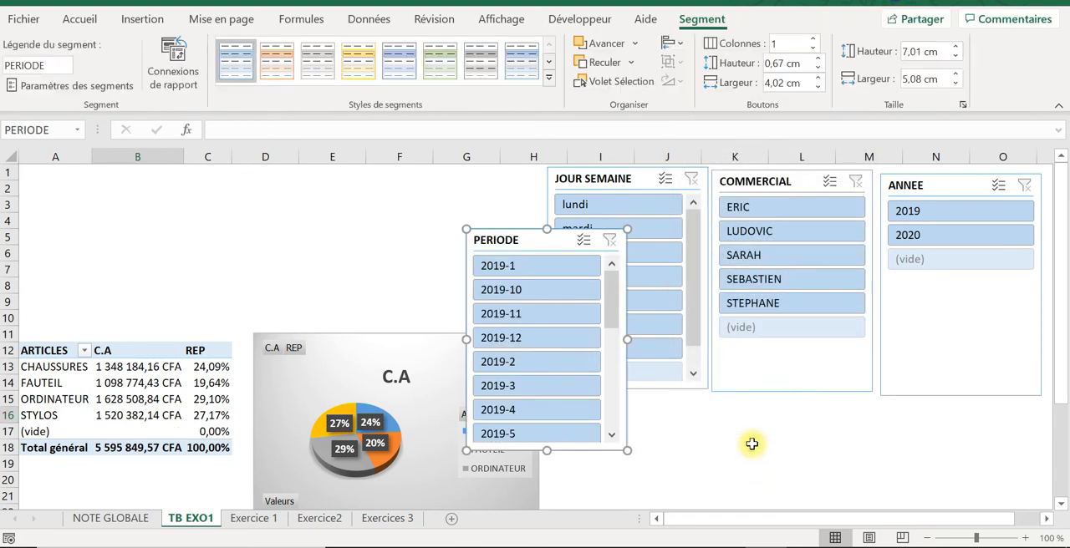
{"action": "left_click_drag", "start_coordinate": [472, 238], "coordinate": [86, 175]}
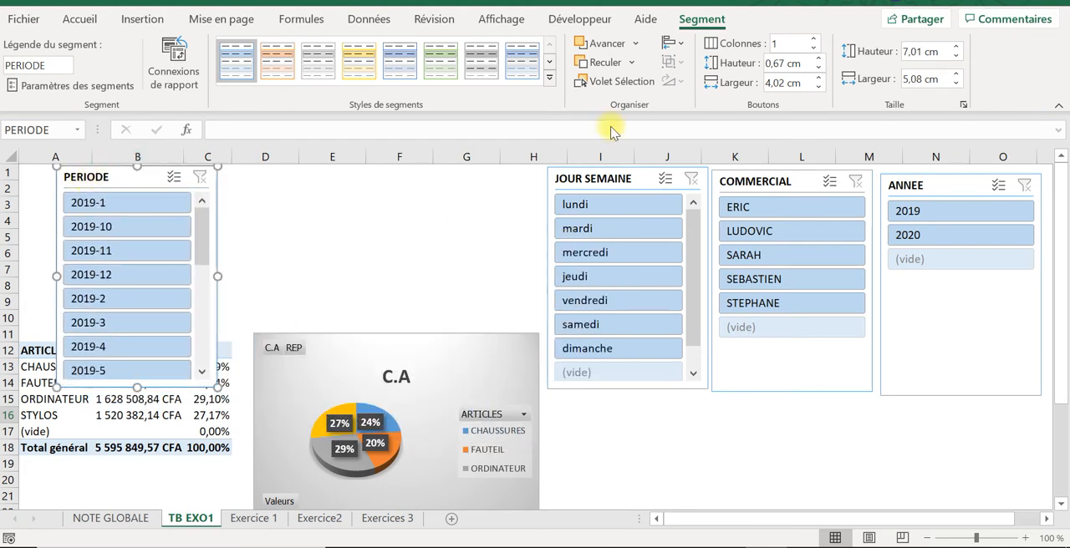
Step: Lay out the PERIODE slicer in 5 columns, about 4.3 cm high and 11.73 cm wide, against the sheet's upper-left corner, and deselect it
{"action": "left_click", "coordinate": [812, 39]}
{"action": "left_click", "coordinate": [813, 38]}
{"action": "left_click", "coordinate": [812, 38]}
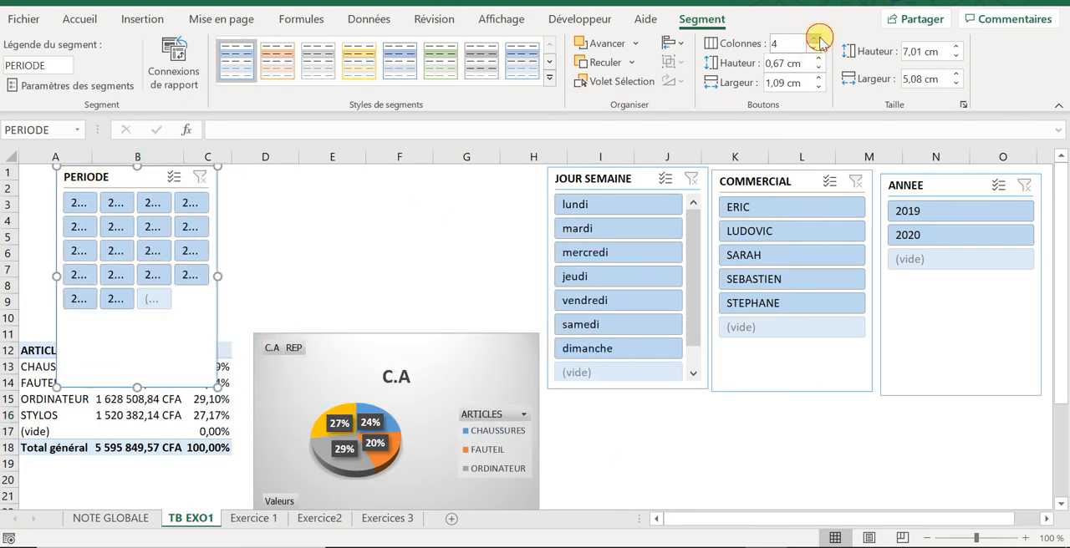
{"action": "left_click", "coordinate": [812, 39]}
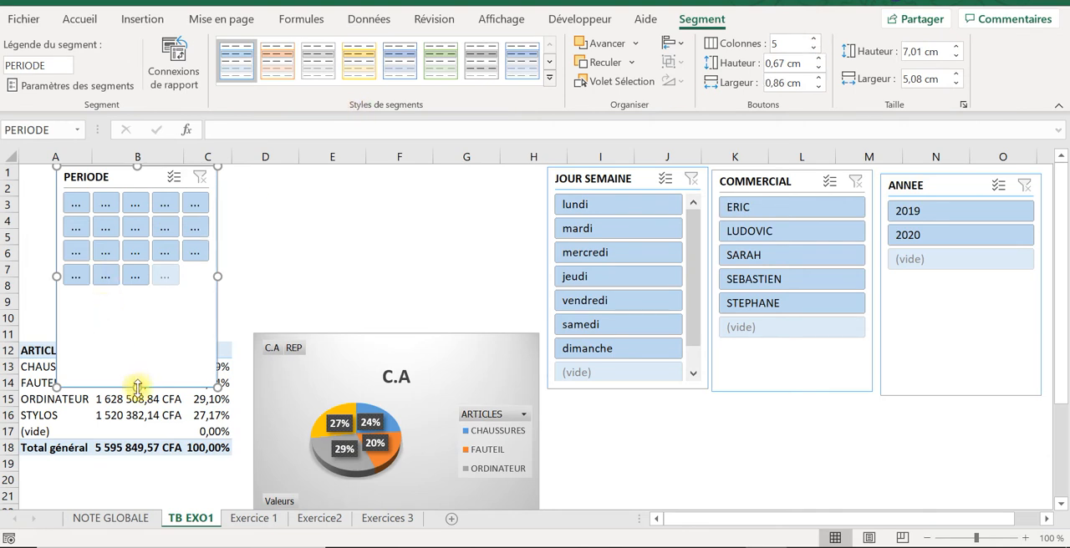
{"action": "left_click_drag", "start_coordinate": [137, 387], "coordinate": [112, 303]}
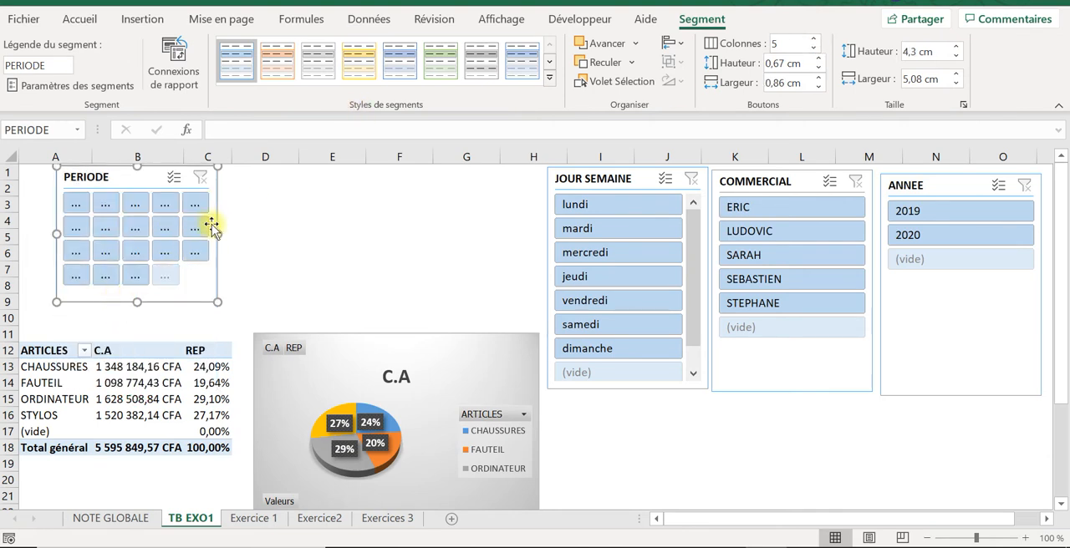
{"action": "left_click_drag", "start_coordinate": [216, 231], "coordinate": [370, 232]}
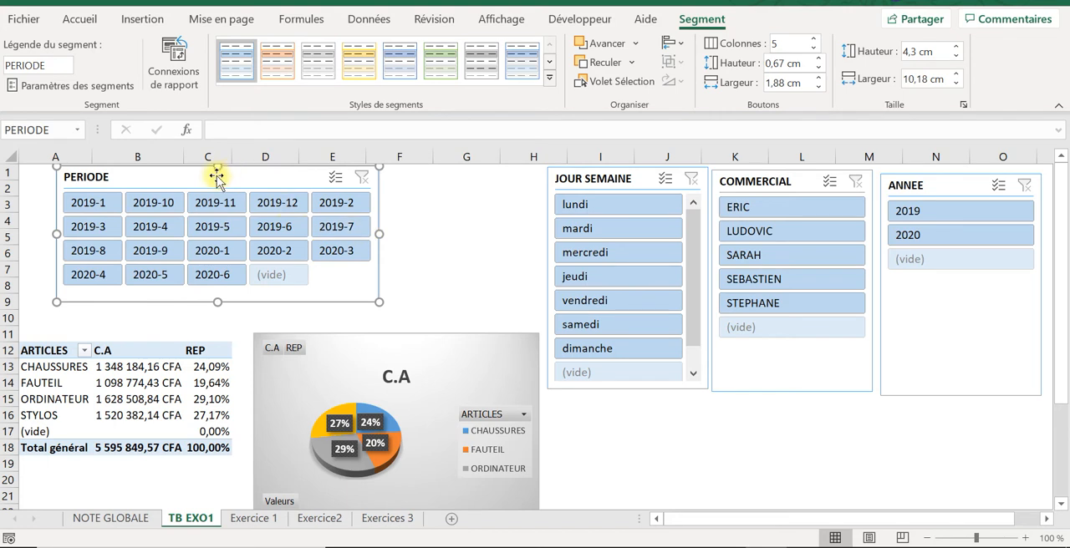
{"action": "left_click_drag", "start_coordinate": [215, 172], "coordinate": [160, 172]}
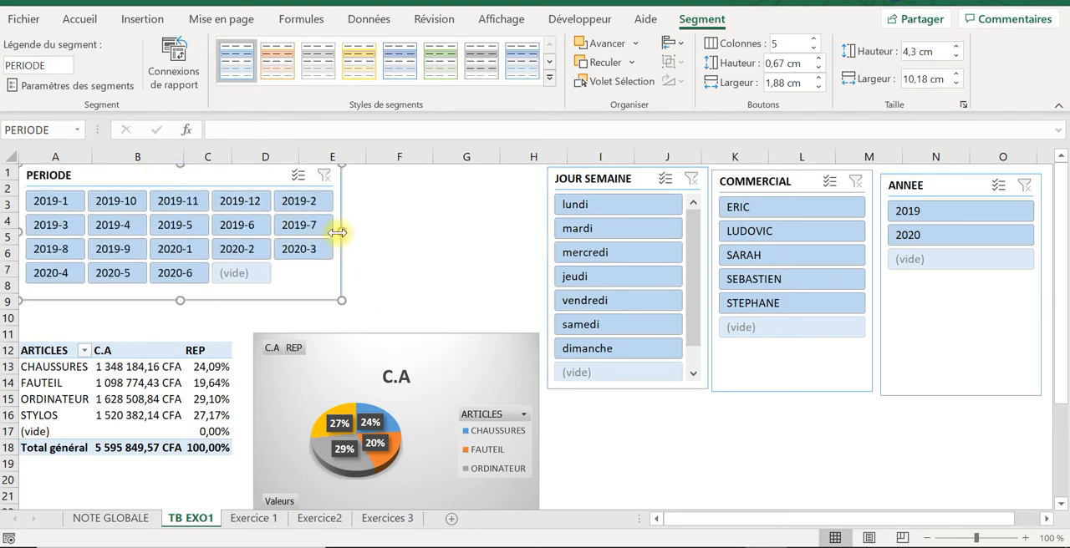
{"action": "left_click_drag", "start_coordinate": [342, 232], "coordinate": [390, 239]}
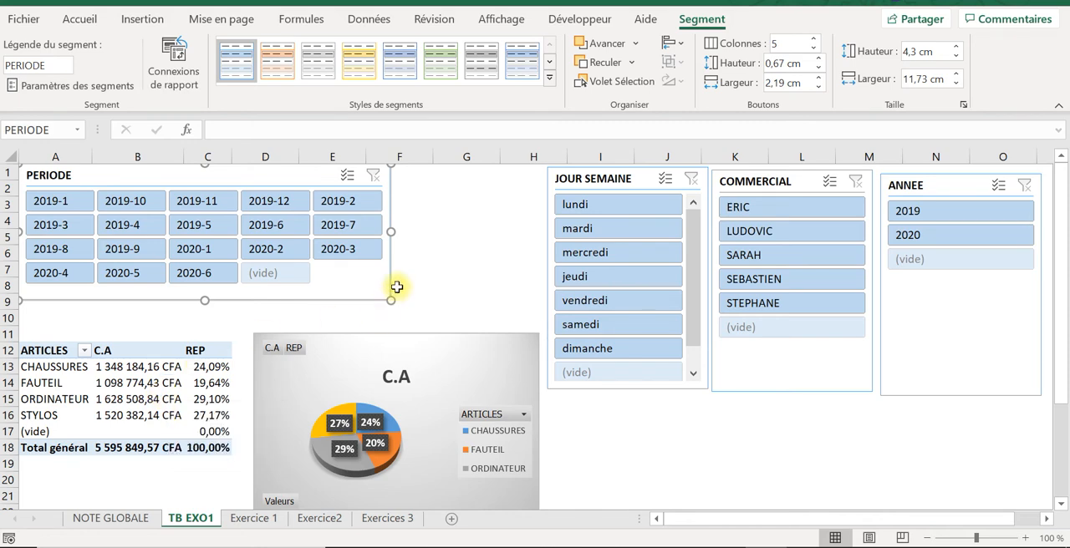
{"action": "left_click", "coordinate": [429, 283]}
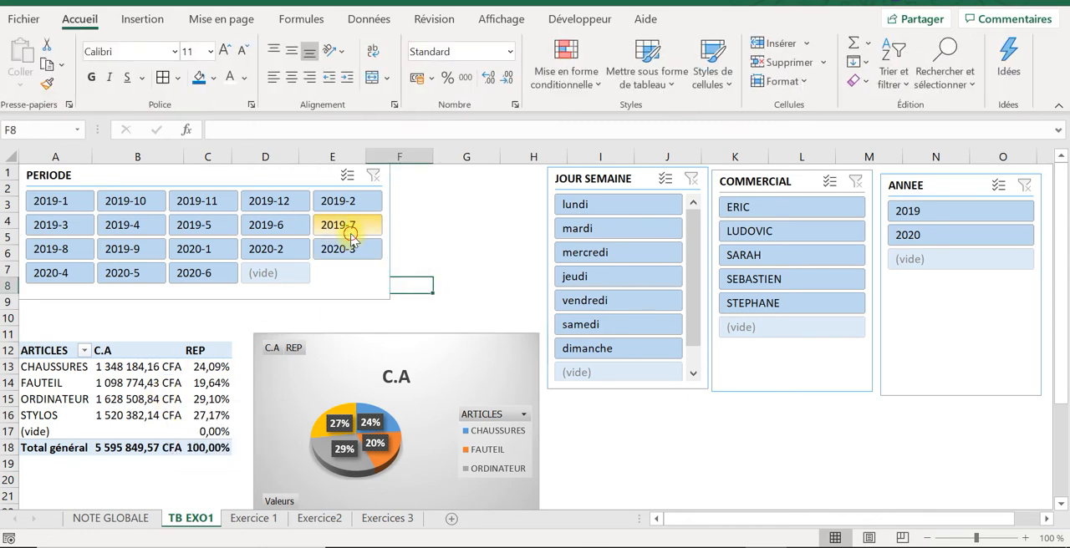
Step: Test the PERIODE slicer by filtering on 2019-7, 2019-2, 2019-5 and 2020-6 in turn
{"action": "left_click", "coordinate": [347, 227]}
{"action": "left_click", "coordinate": [351, 207], "text": "ctrl"}
{"action": "left_click", "coordinate": [194, 225], "text": "ctrl"}
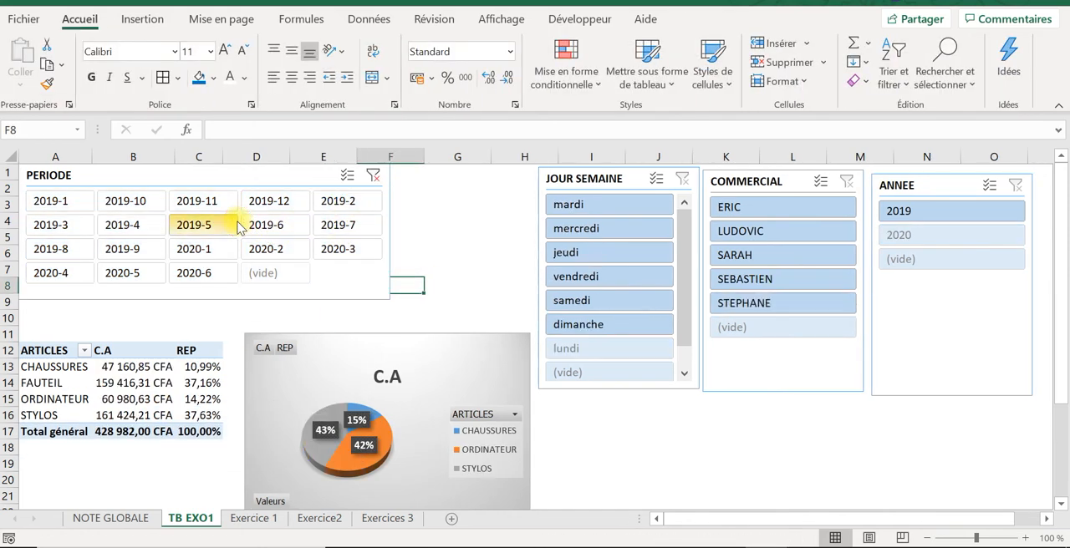
{"action": "left_click", "coordinate": [203, 274]}
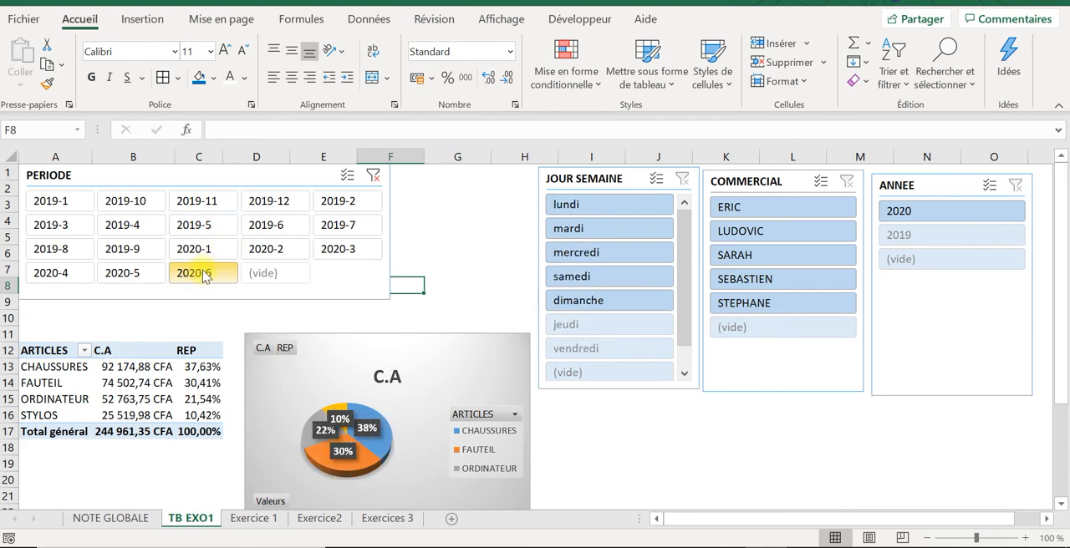
Step: Filter the days on lundi, then mercredi, plus one salesperson, and clear the COMMERCIAL, JOUR SEMAINE and PERIODE filters
{"action": "left_click", "coordinate": [612, 207]}
{"action": "left_click", "coordinate": [614, 253]}
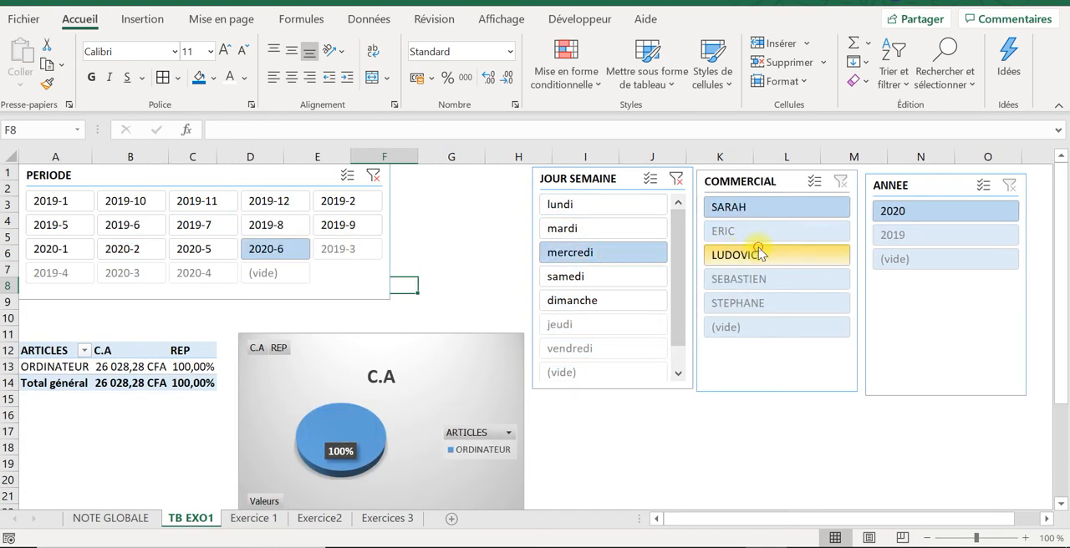
{"action": "left_click", "coordinate": [759, 257]}
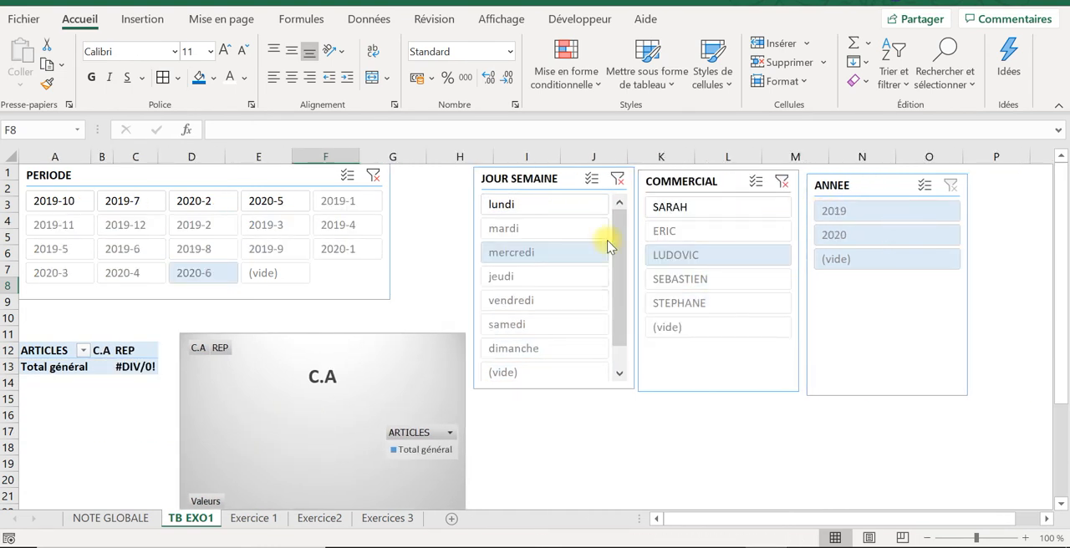
{"action": "left_click", "coordinate": [781, 182]}
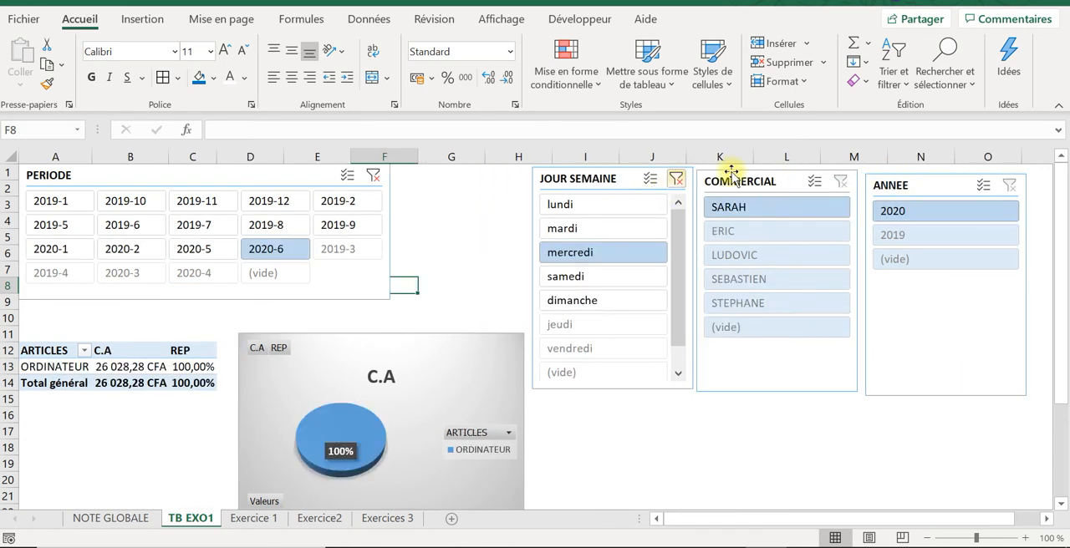
{"action": "left_click", "coordinate": [677, 179]}
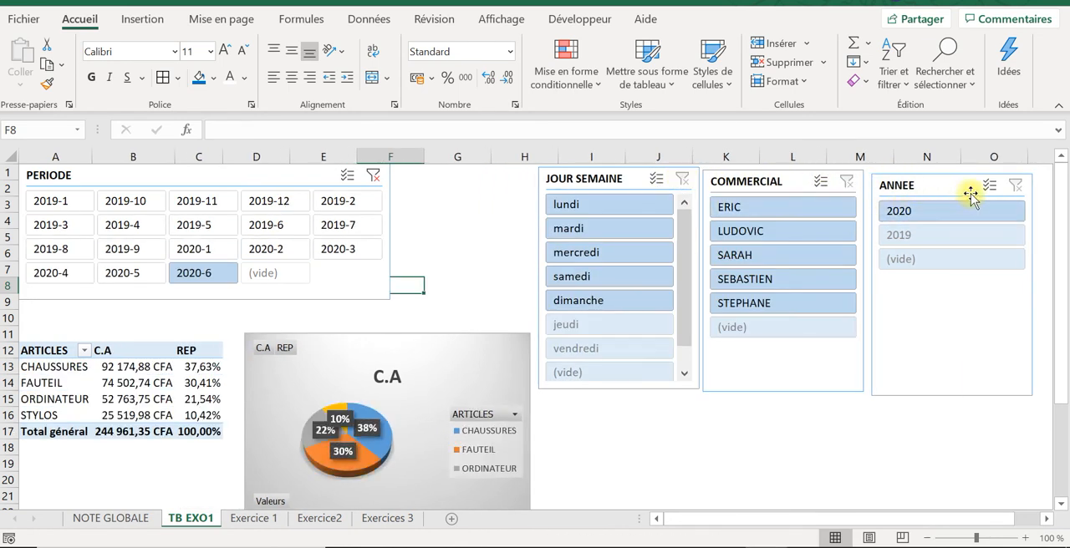
{"action": "left_click", "coordinate": [372, 175]}
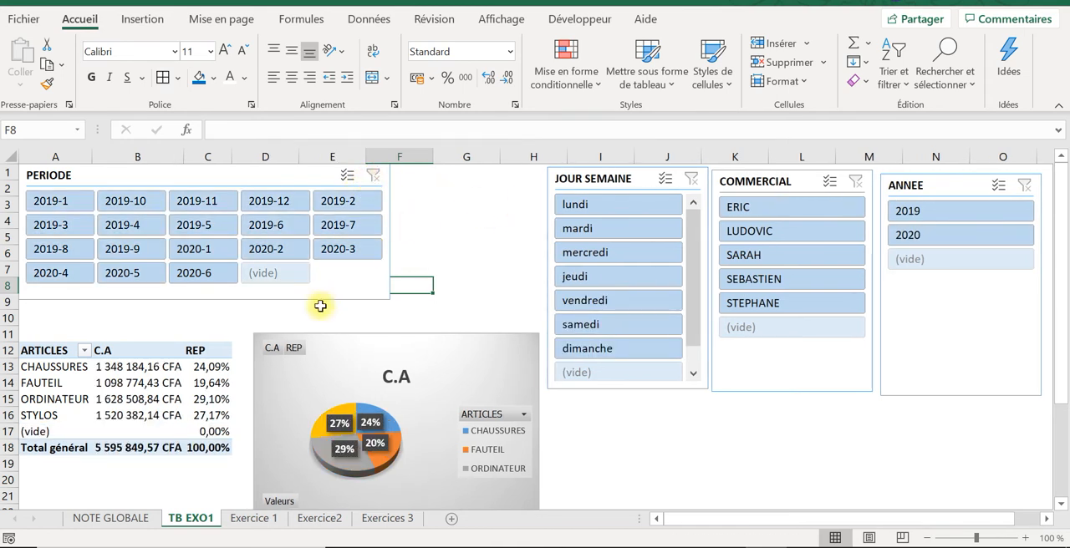
Step: Filter the dashboard on the first listed salesperson for 2020 and then 2019, and clear the ANNEE filter
{"action": "left_click", "coordinate": [785, 211]}
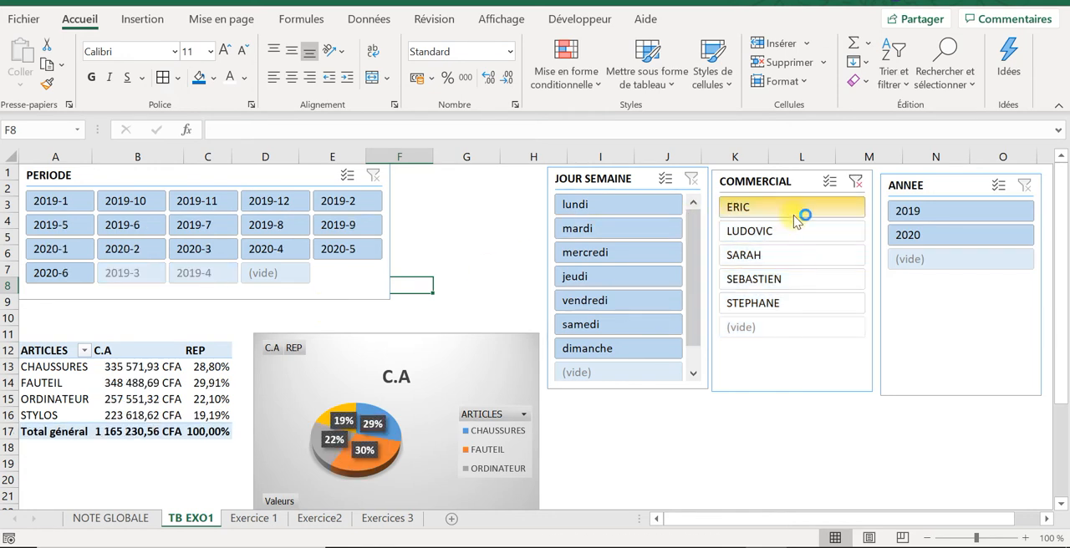
{"action": "left_click", "coordinate": [924, 239]}
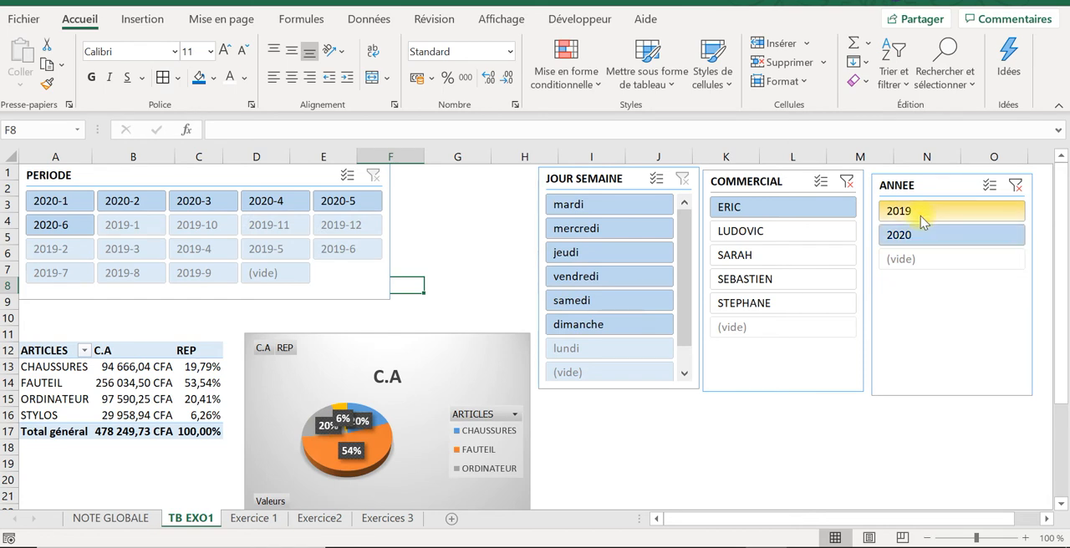
{"action": "left_click", "coordinate": [921, 216]}
{"action": "left_click", "coordinate": [1014, 184]}
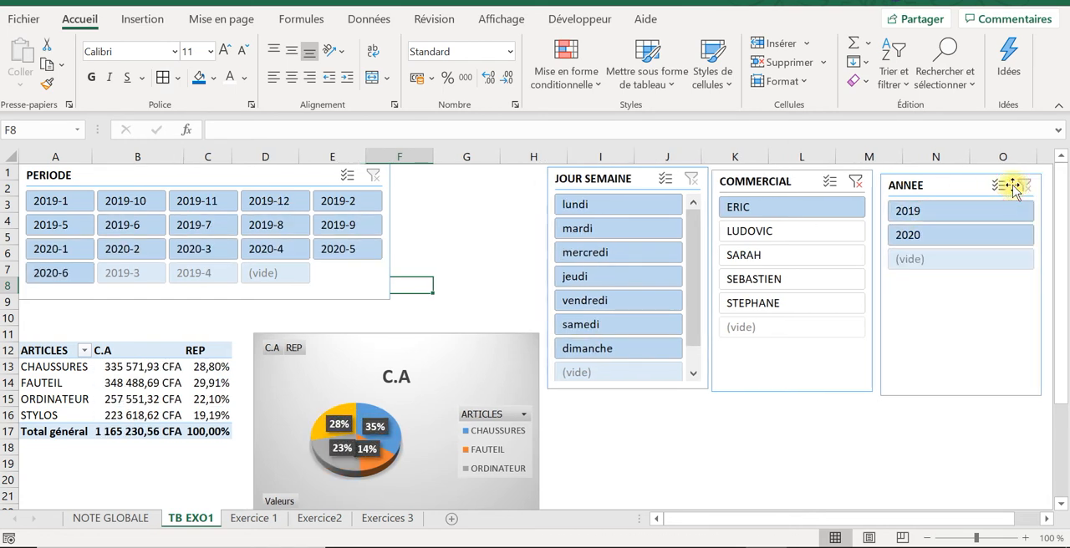
Step: Filter the COMMERCIAL slicer on the second, third and fourth listed salespeople together
{"action": "left_click", "coordinate": [805, 232]}
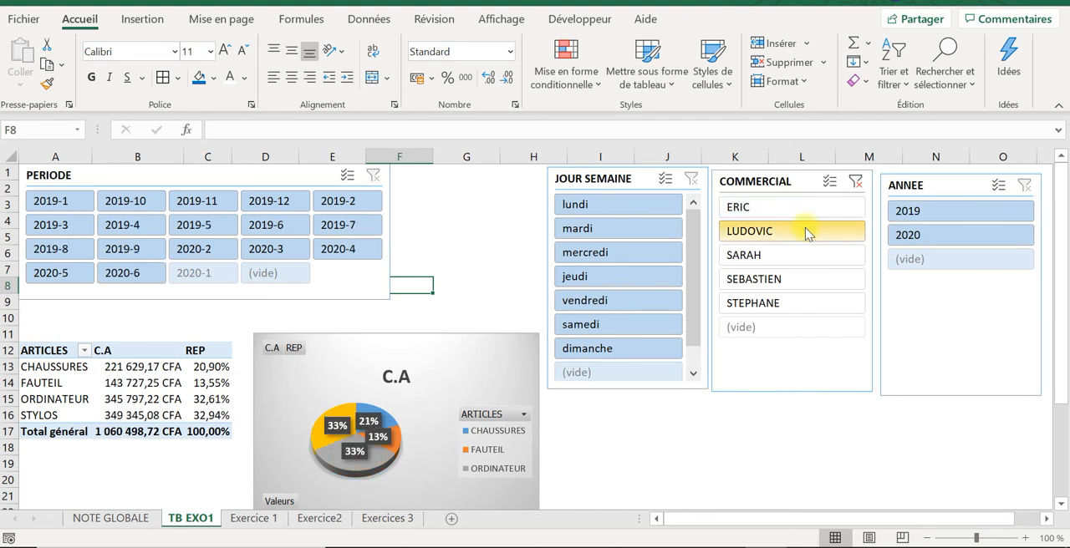
{"action": "left_click", "coordinate": [772, 259], "text": "ctrl"}
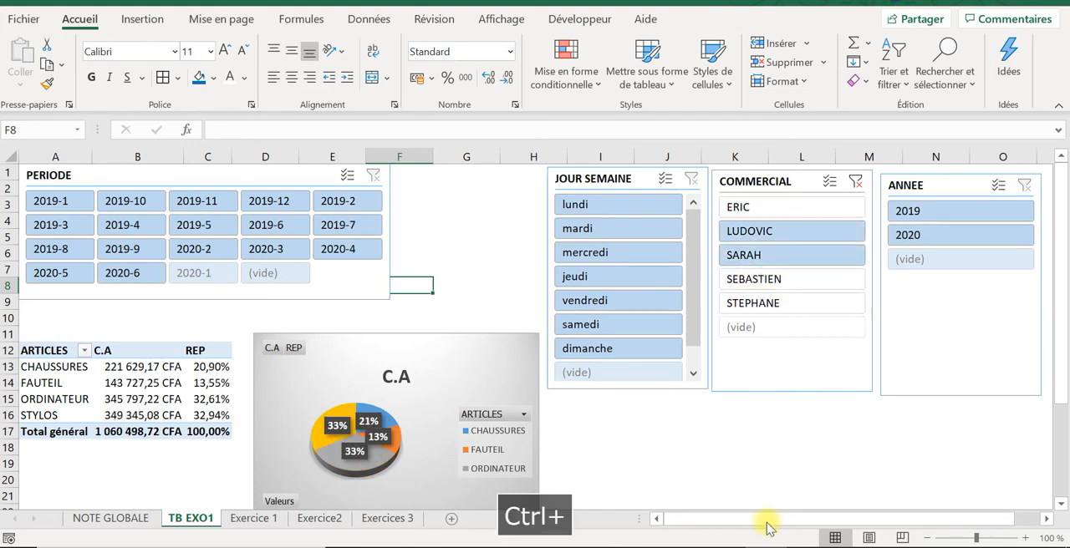
{"action": "left_click", "coordinate": [777, 281], "text": "ctrl"}
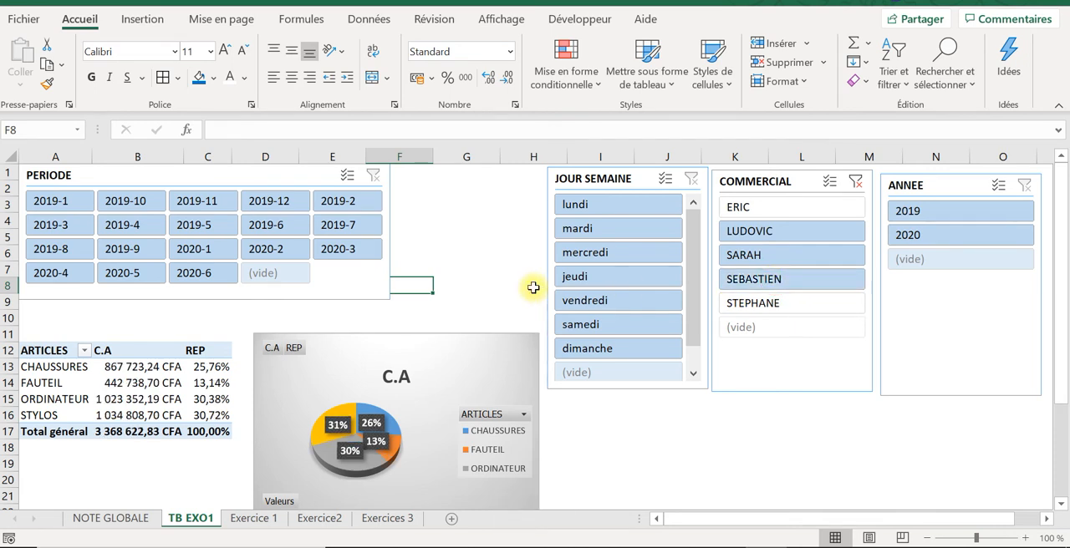
Step: Filter the selected salespeople on periods 2019-2, 2019-12 and 2019-11 in turn, and clear the PERIODE filter
{"action": "left_click", "coordinate": [341, 201]}
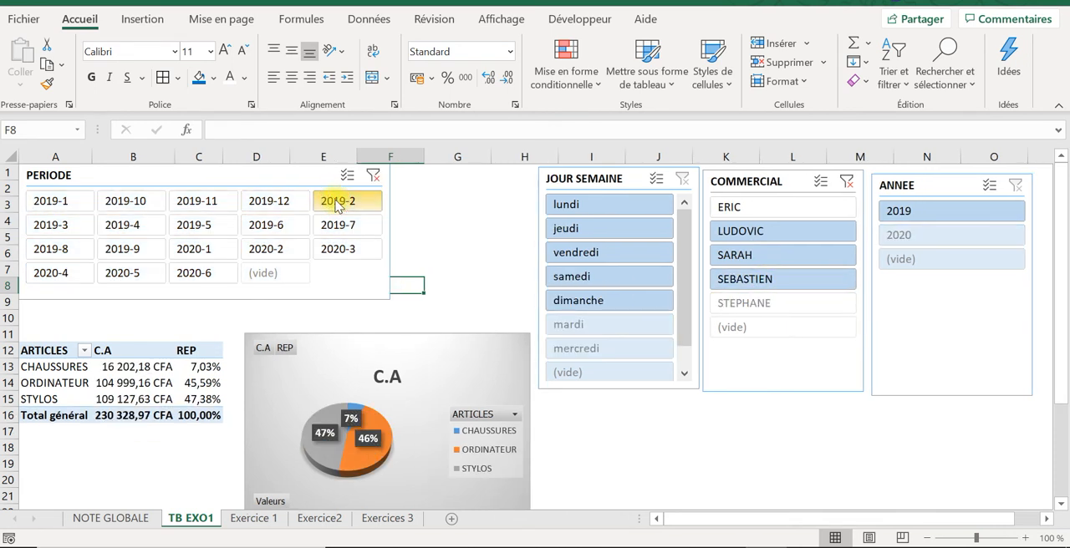
{"action": "left_click", "coordinate": [249, 205]}
{"action": "left_click", "coordinate": [186, 205]}
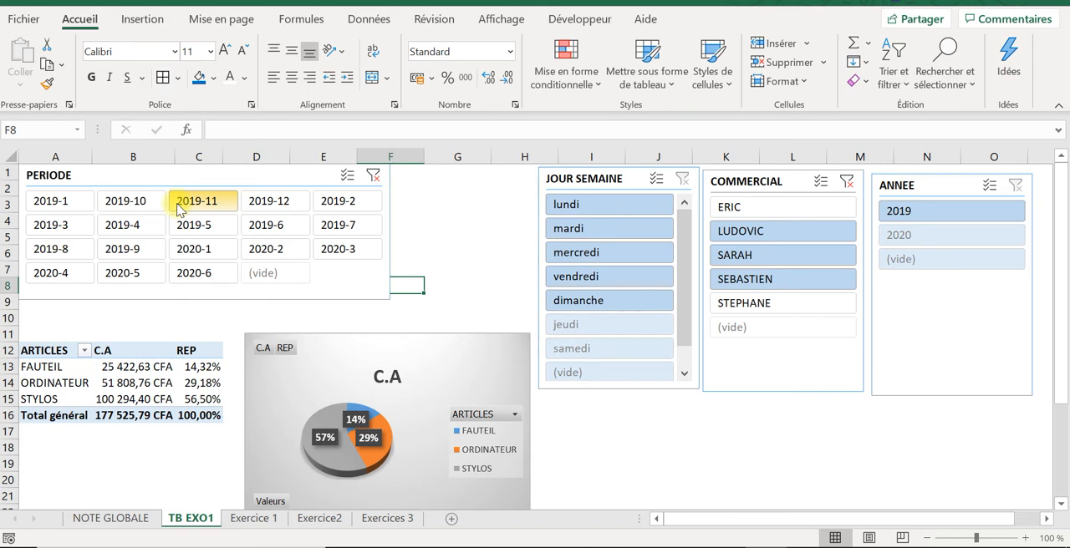
{"action": "left_click", "coordinate": [373, 176]}
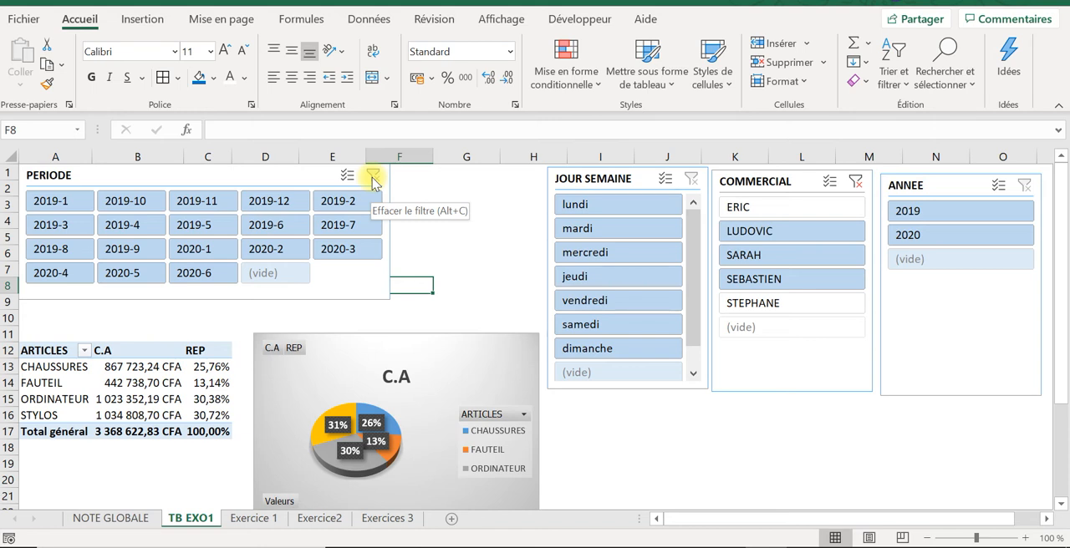
{"action": "left_click", "coordinate": [372, 179]}
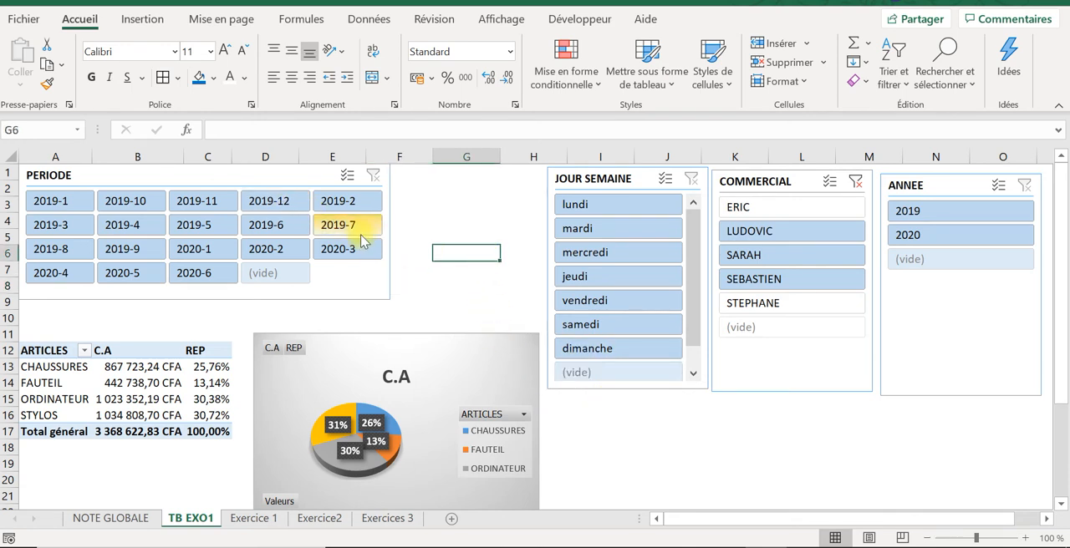
Step: Check which pivot tables the PERIODE slicer is connected to and close its report connections without changes
{"action": "left_click", "coordinate": [254, 175]}
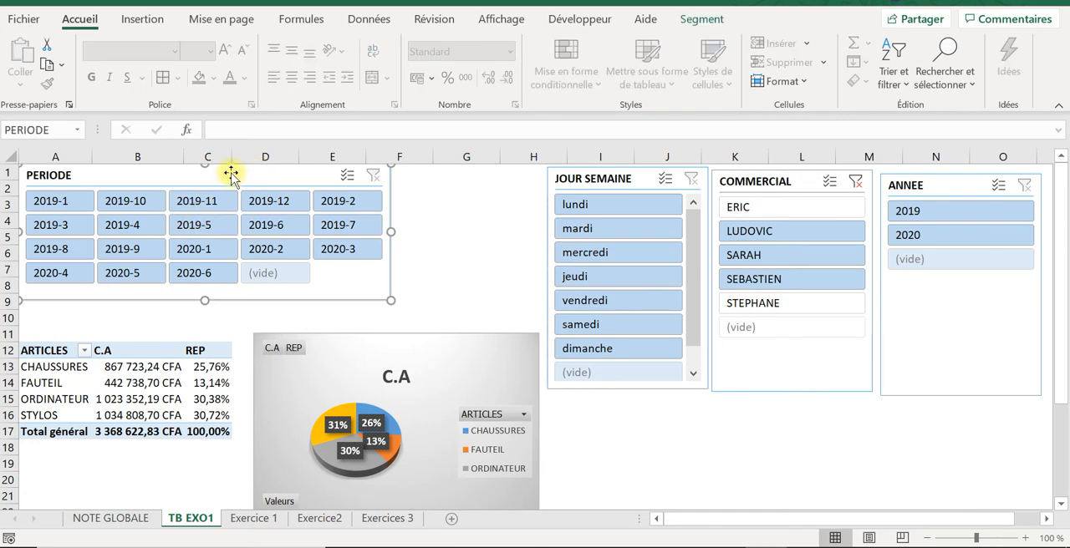
{"action": "left_click", "coordinate": [683, 25]}
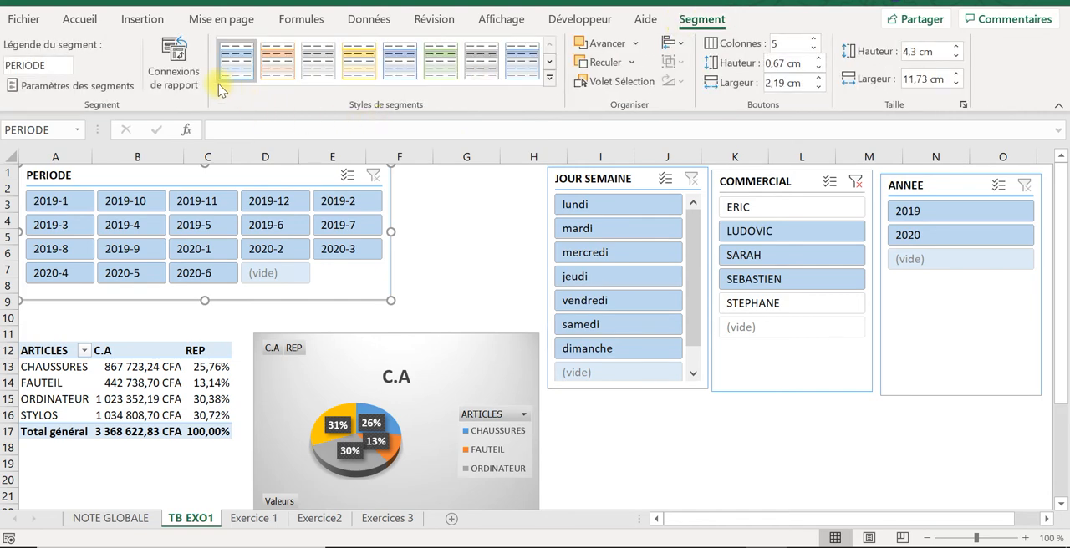
{"action": "left_click", "coordinate": [189, 73]}
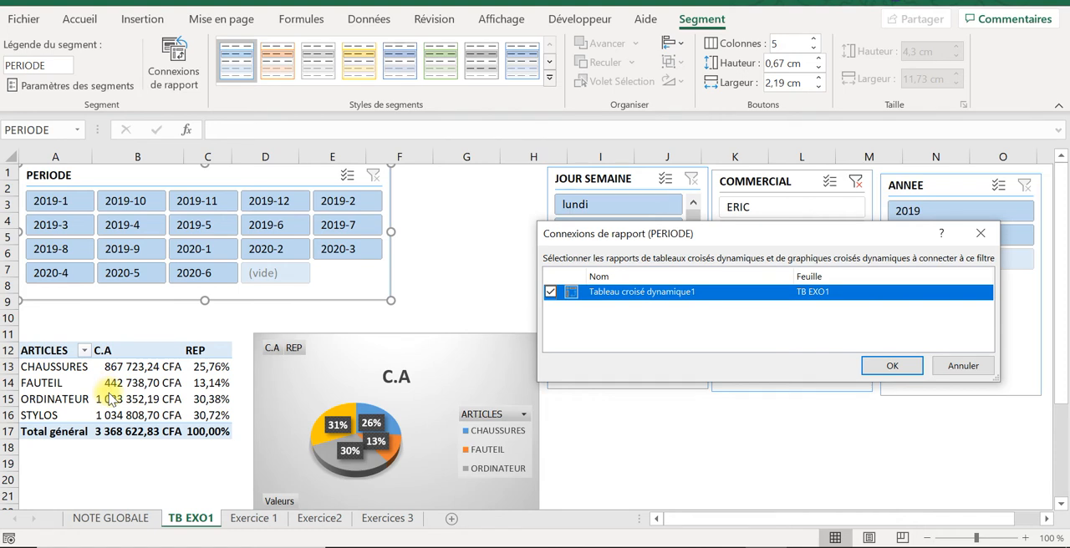
{"action": "left_click", "coordinate": [986, 368]}
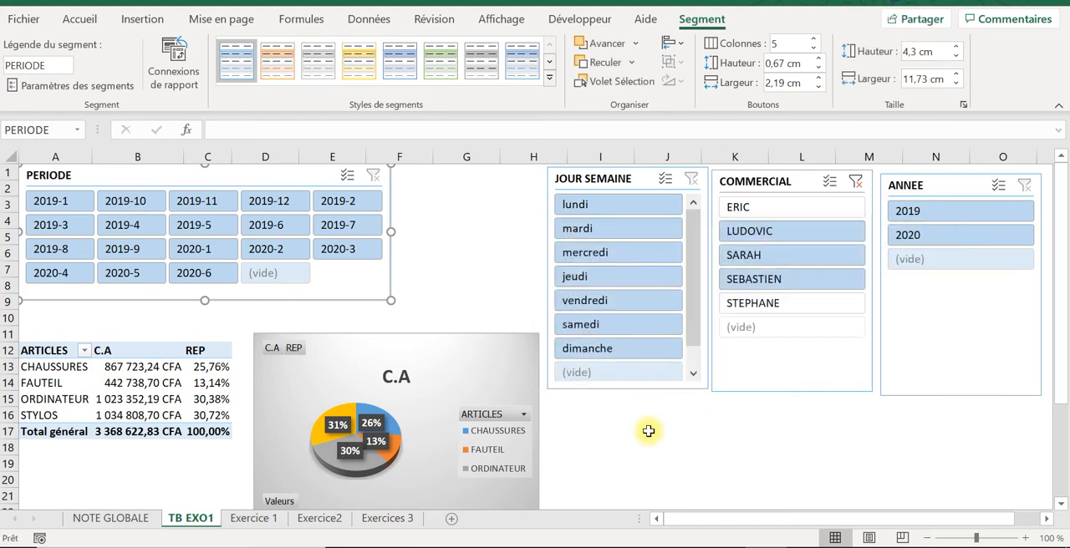
Step: Enter 35 as the score for question 5 in K6 of the Exercice 1 sheet, and read question 6
{"action": "left_click", "coordinate": [255, 519]}
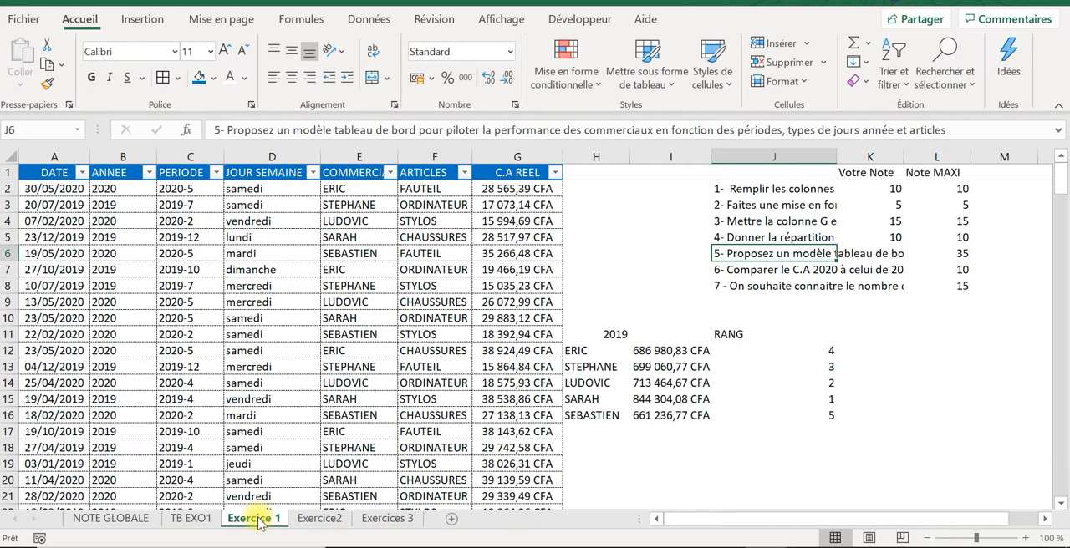
{"action": "left_click", "coordinate": [891, 252]}
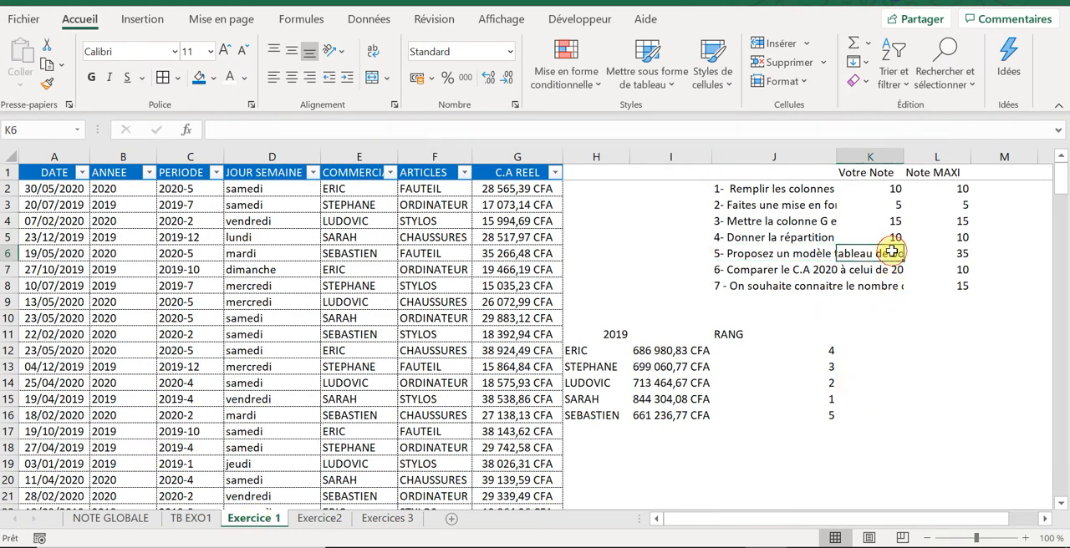
{"action": "type", "text": "\""}
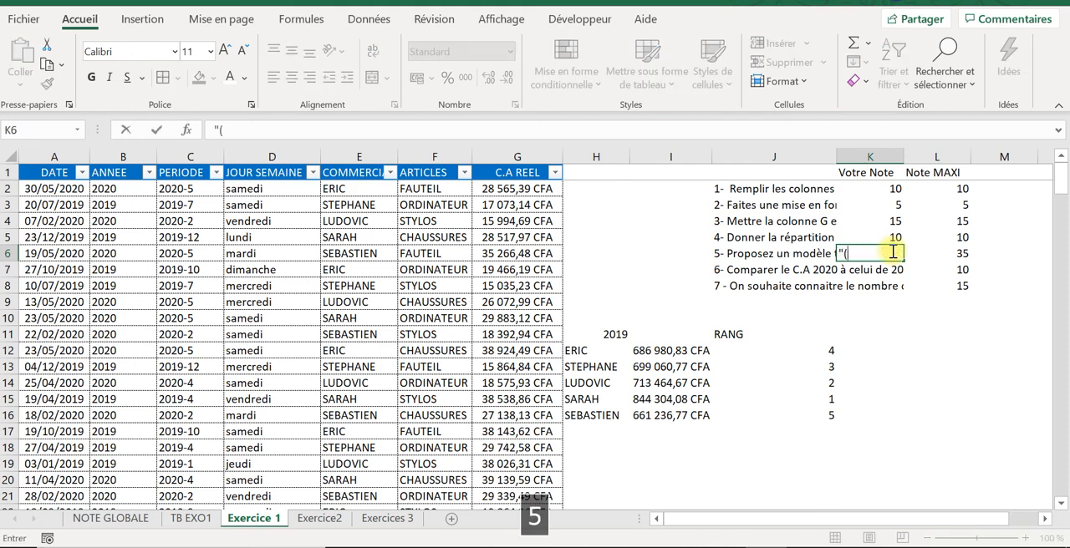
{"action": "type", "text": "("}
{"action": "key", "text": "BackSpace"}
{"action": "key", "text": "BackSpace"}
{"action": "key", "text": "Caps_Lock"}
{"action": "type", "text": "35"}
{"action": "key", "text": "Return"}
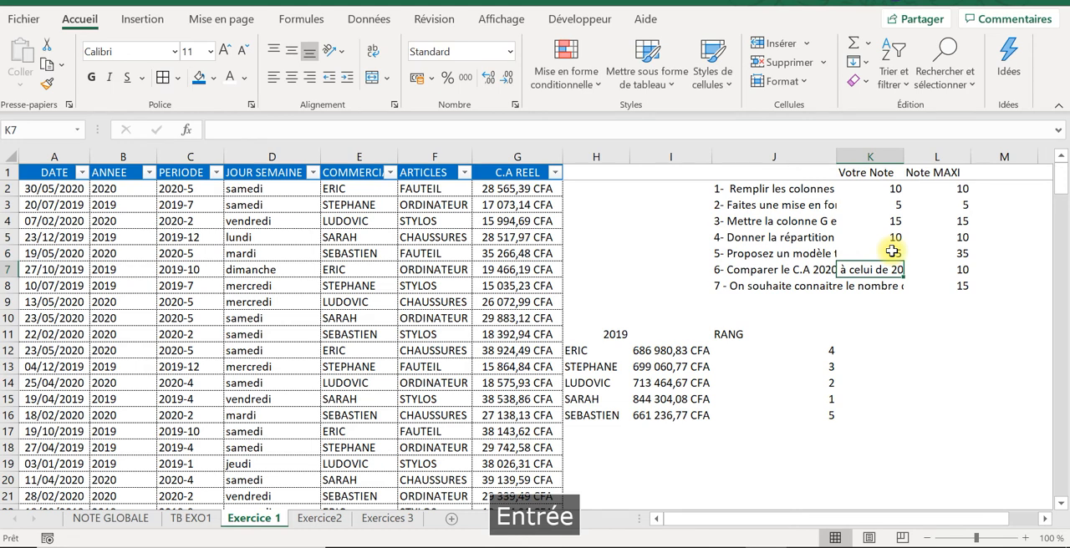
{"action": "left_click", "coordinate": [755, 250]}
{"action": "left_click", "coordinate": [758, 269]}
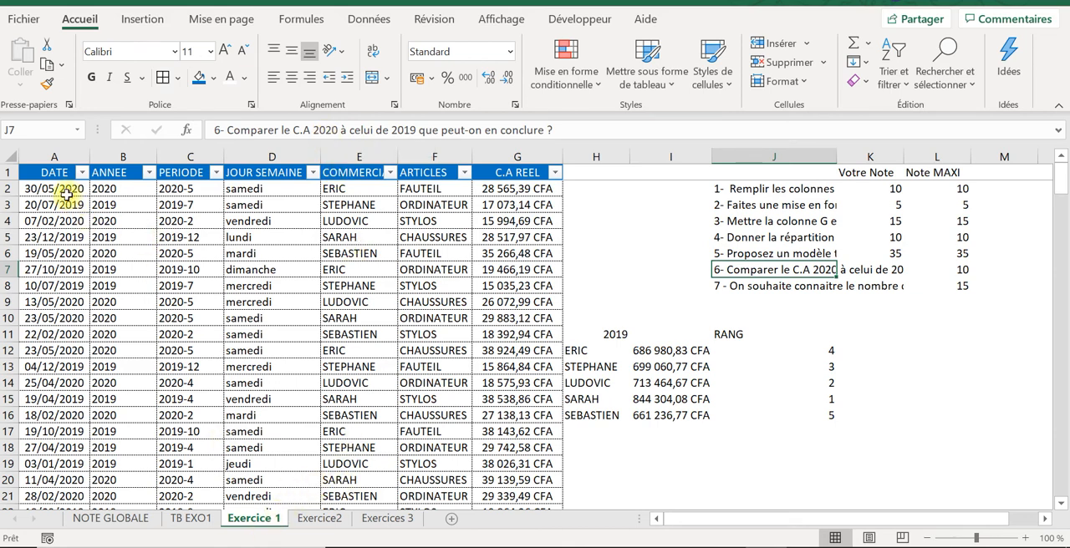
{"action": "left_click_drag", "start_coordinate": [46, 157], "coordinate": [526, 158]}
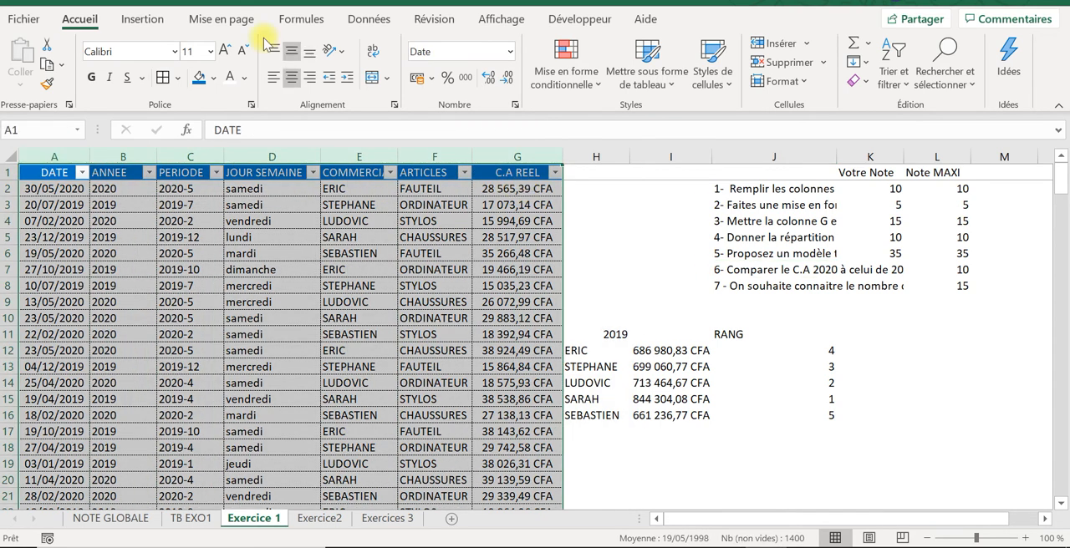
{"action": "left_click", "coordinate": [142, 20]}
{"action": "left_click", "coordinate": [35, 65]}
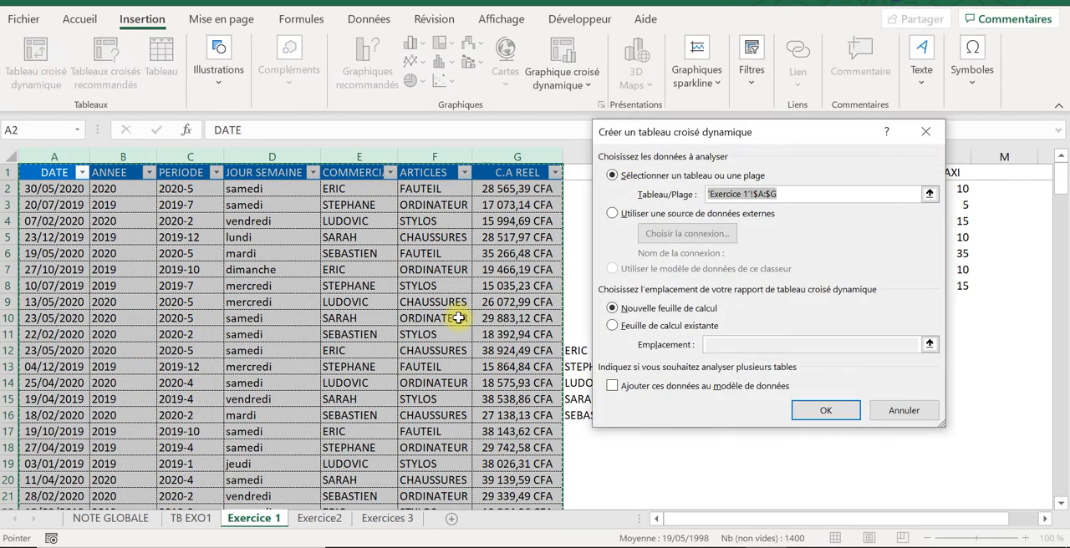
{"action": "left_click", "coordinate": [199, 522]}
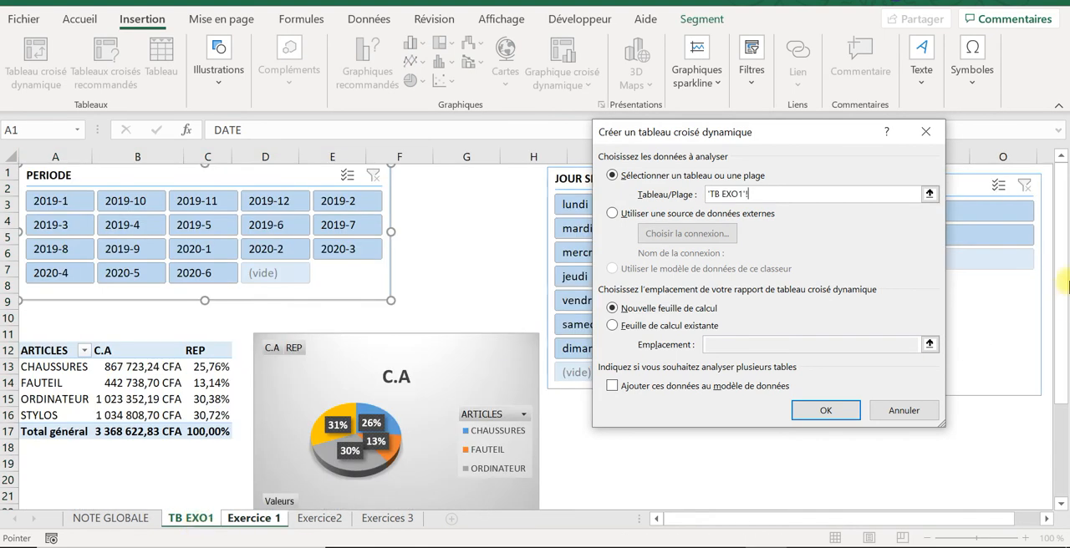
{"action": "left_click_drag", "start_coordinate": [1065, 284], "coordinate": [1065, 451]}
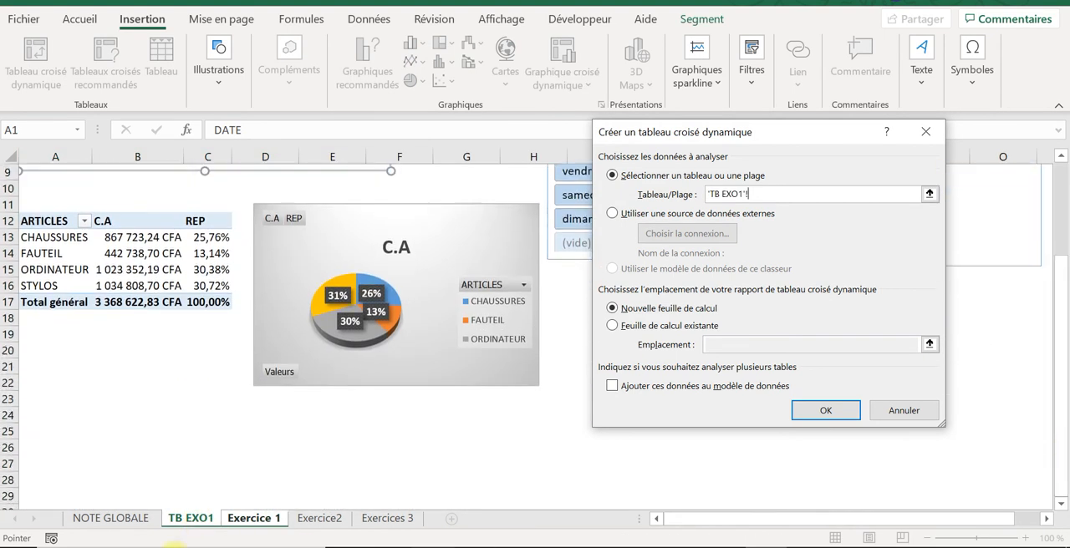
{"action": "left_click", "coordinate": [93, 484]}
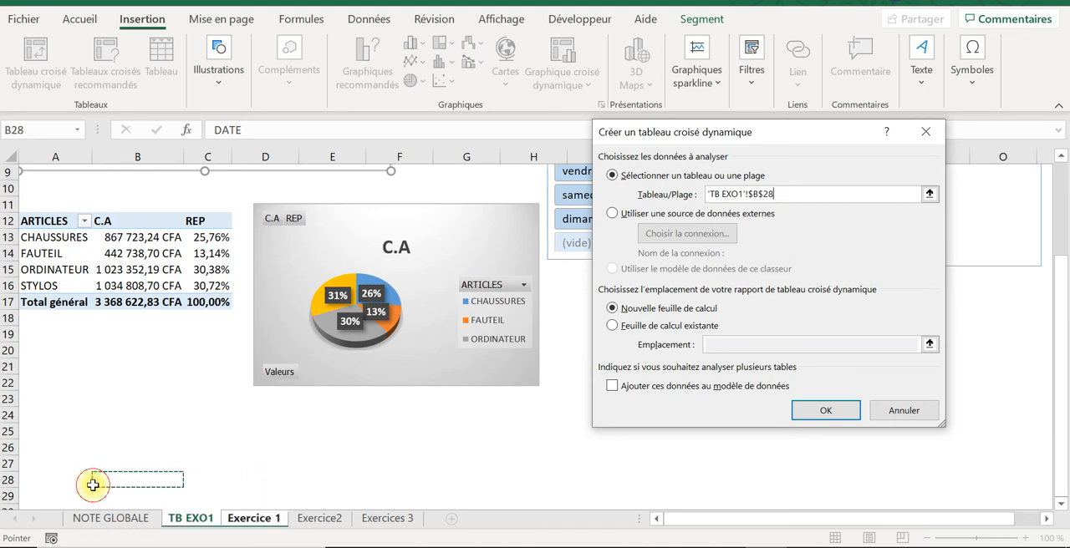
{"action": "left_click", "coordinate": [66, 483]}
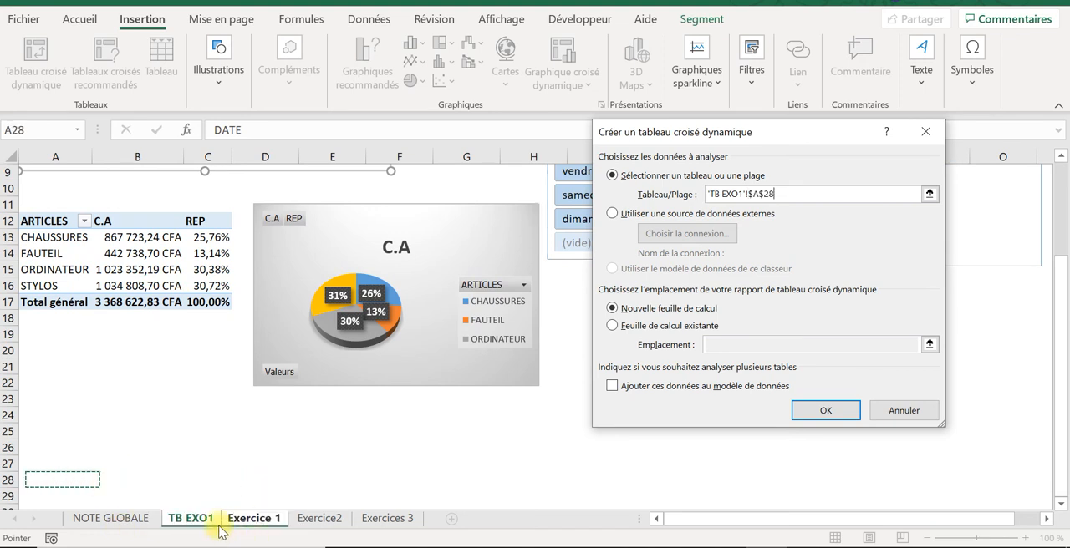
{"action": "left_click", "coordinate": [821, 408]}
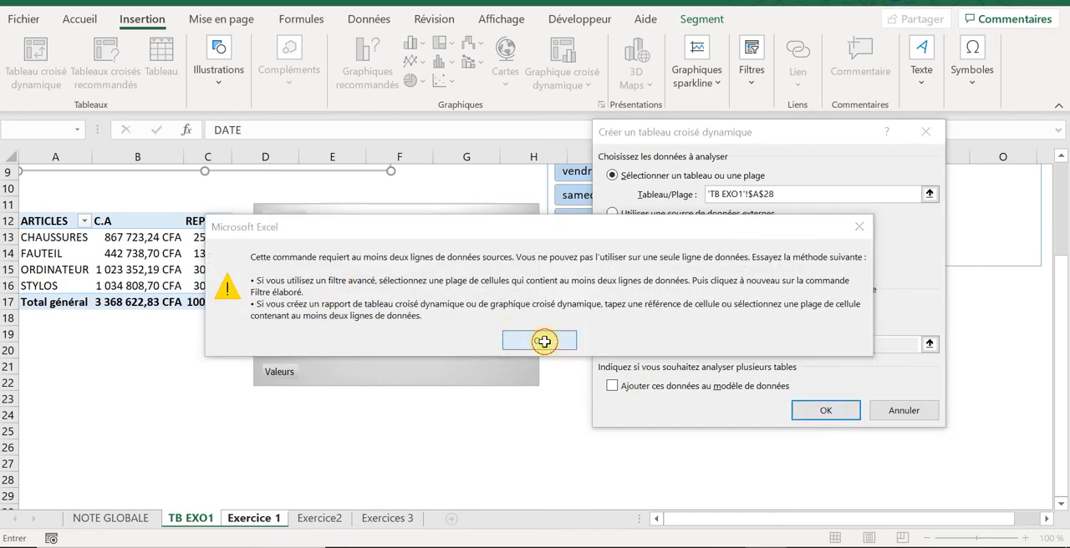
{"action": "left_click", "coordinate": [544, 341]}
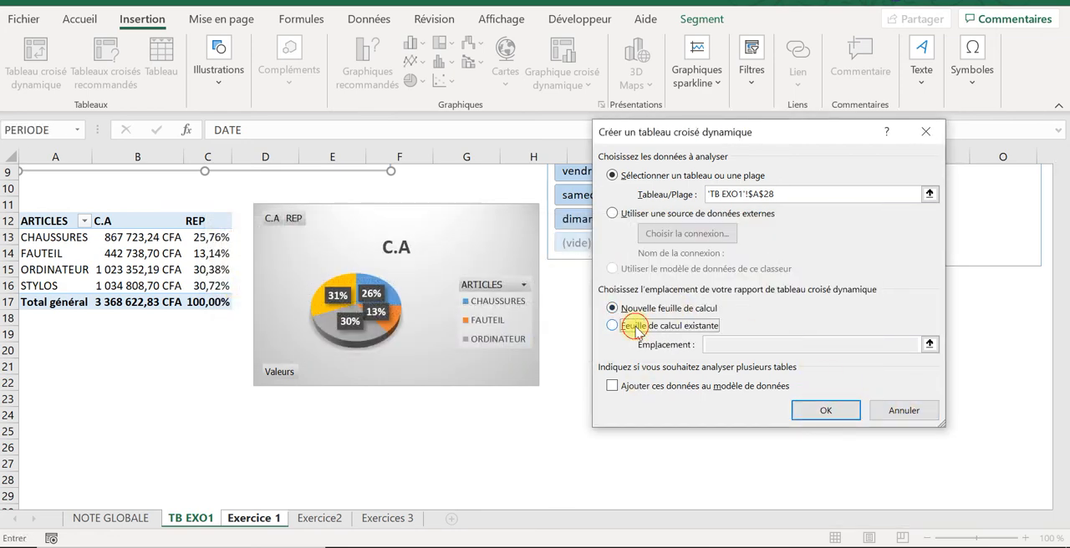
{"action": "left_click", "coordinate": [634, 326]}
{"action": "left_click", "coordinate": [824, 410]}
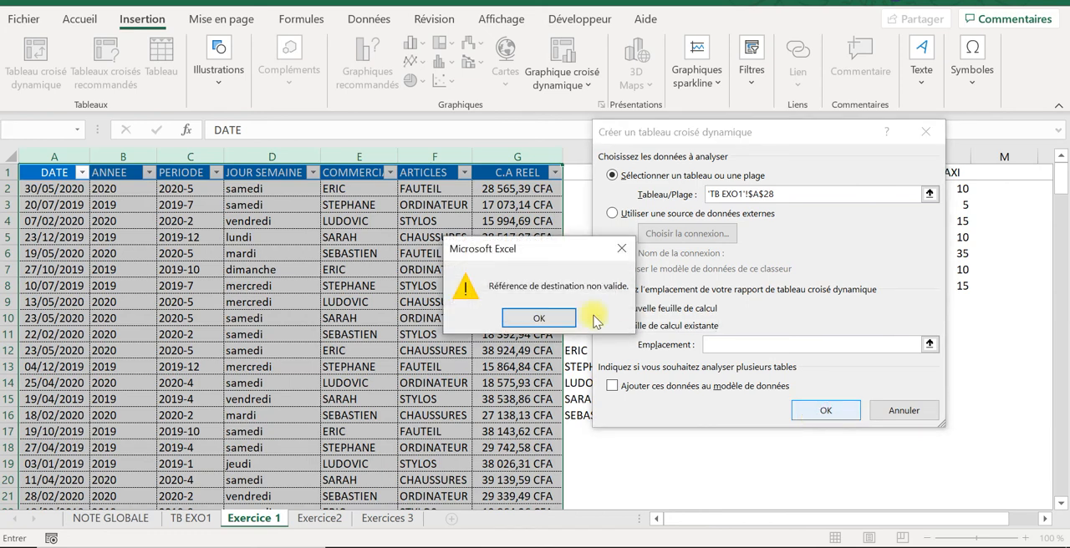
{"action": "key", "text": "Return"}
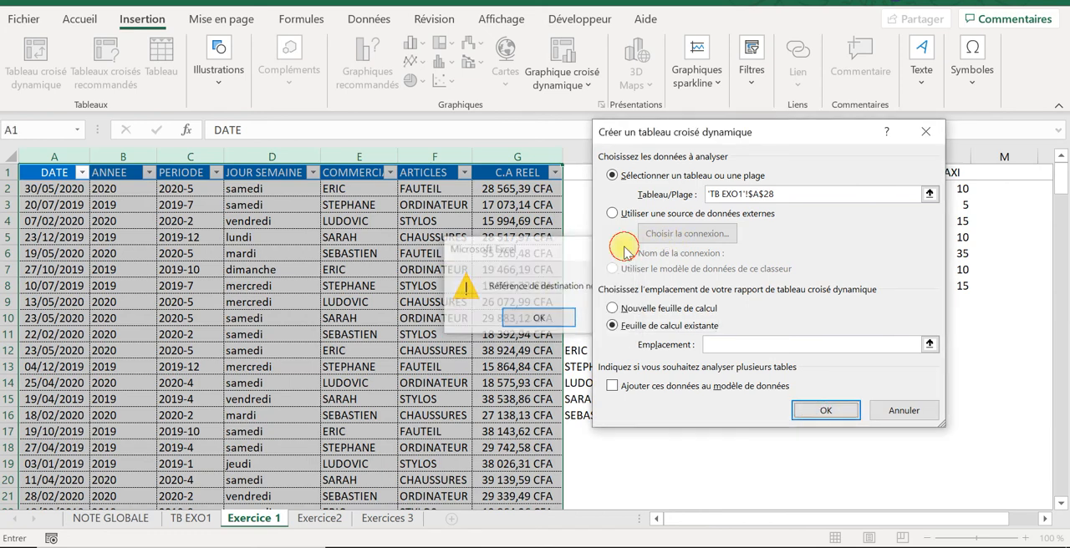
{"action": "left_click", "coordinate": [925, 132]}
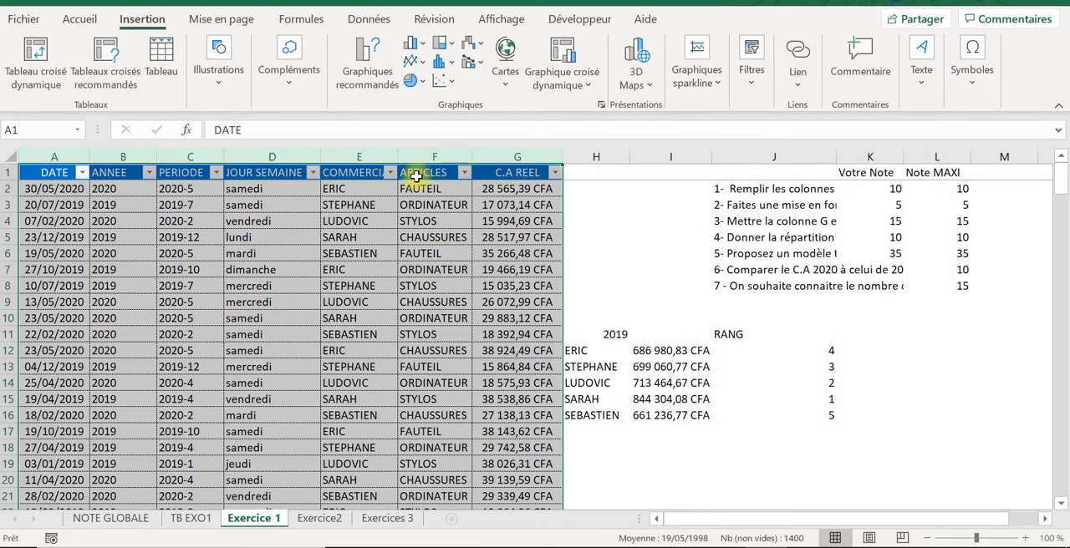
Step: Create a pivot table from columns A to G of Exercice 1, placed in cell A28 of the existing TB EXO1 sheet
{"action": "left_click", "coordinate": [182, 286]}
{"action": "left_click_drag", "start_coordinate": [37, 155], "coordinate": [530, 134]}
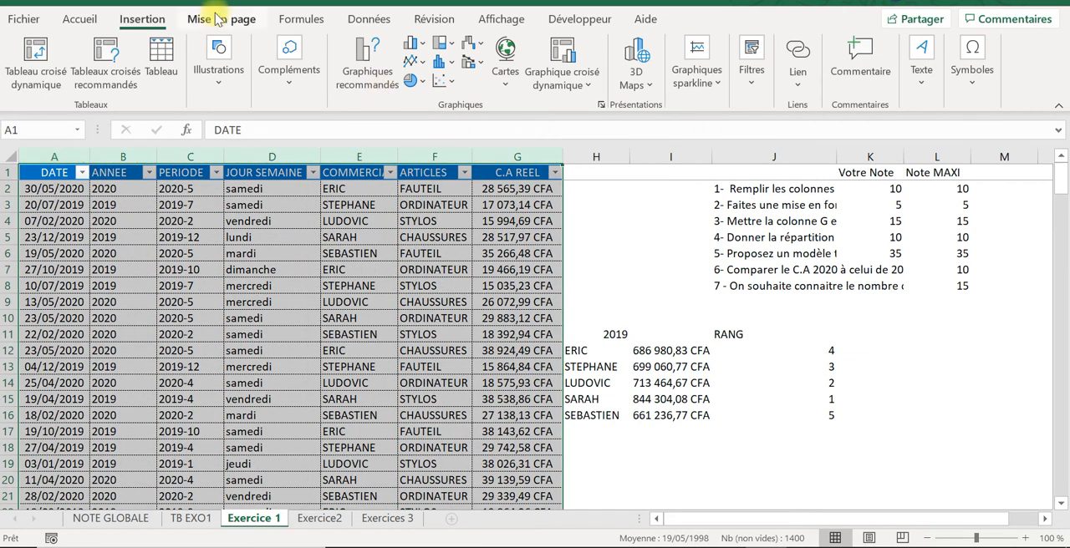
{"action": "left_click", "coordinate": [37, 67]}
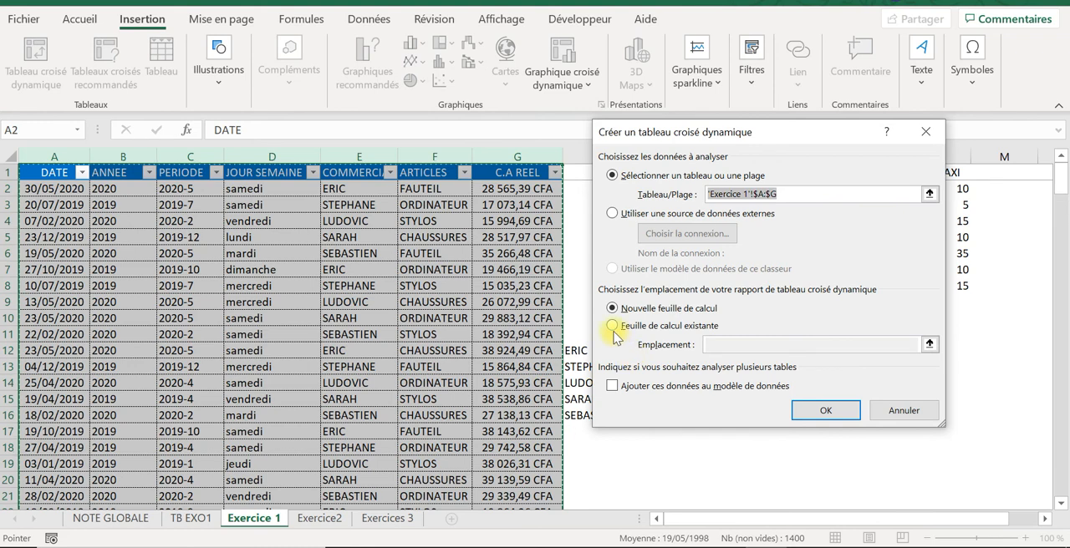
{"action": "left_click", "coordinate": [615, 327]}
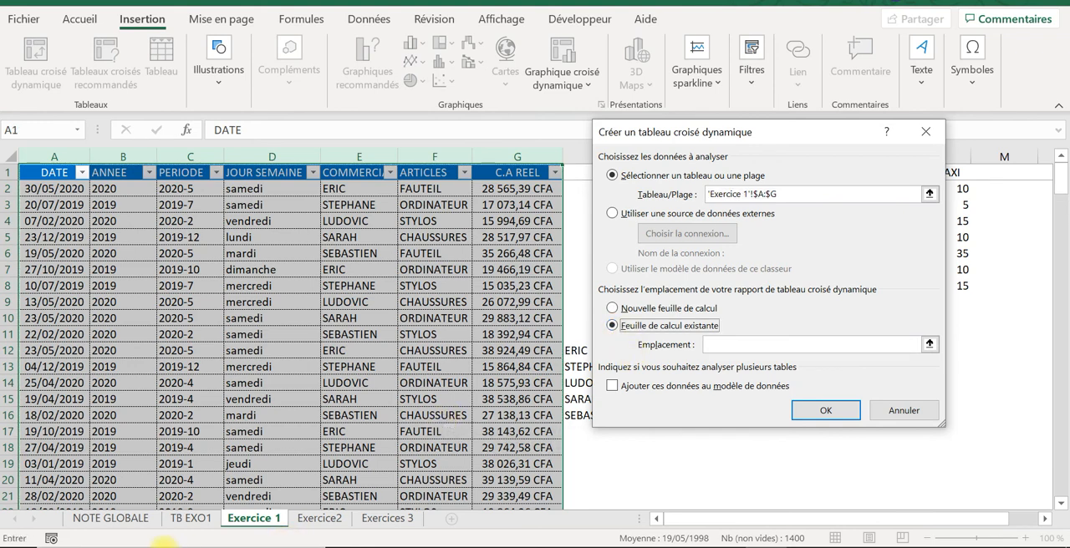
{"action": "left_click", "coordinate": [174, 521]}
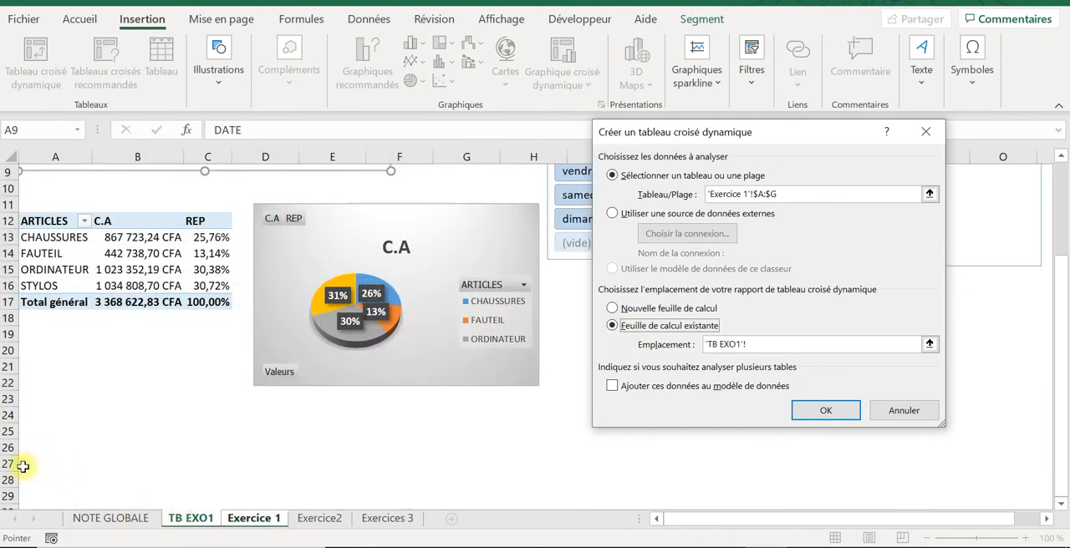
{"action": "left_click", "coordinate": [46, 478]}
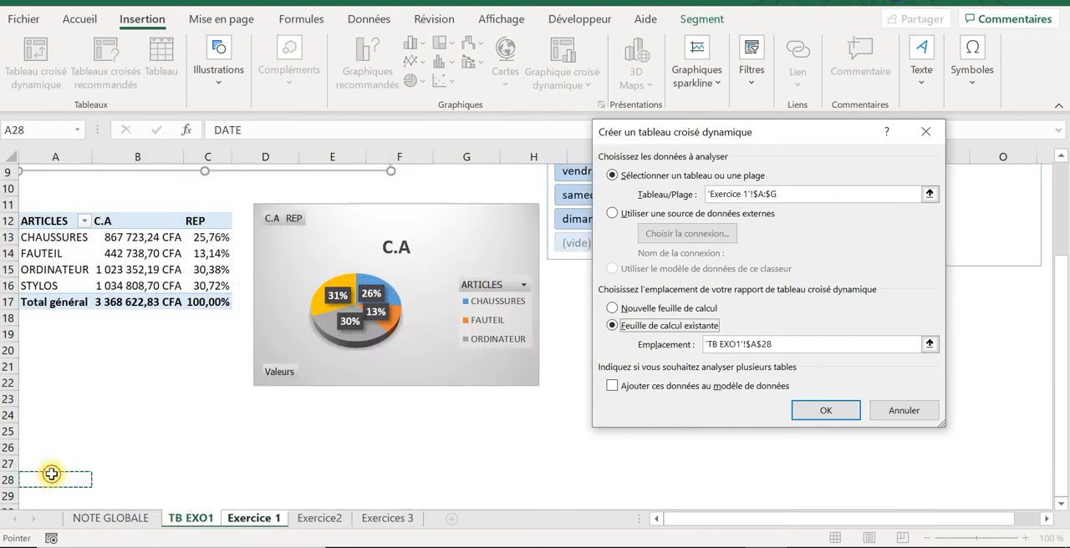
{"action": "left_click", "coordinate": [823, 411]}
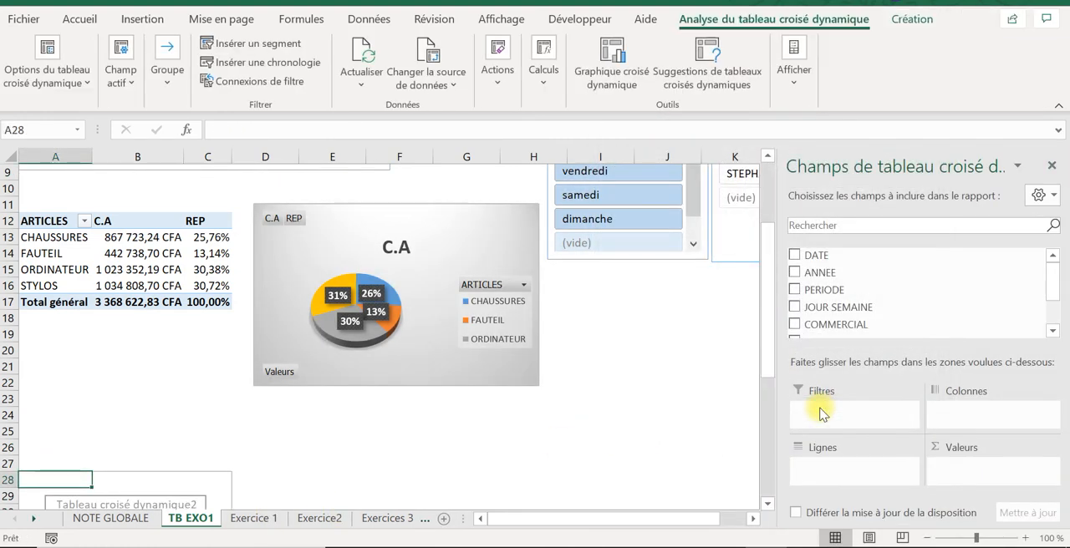
{"action": "left_click_drag", "start_coordinate": [768, 365], "coordinate": [769, 454]}
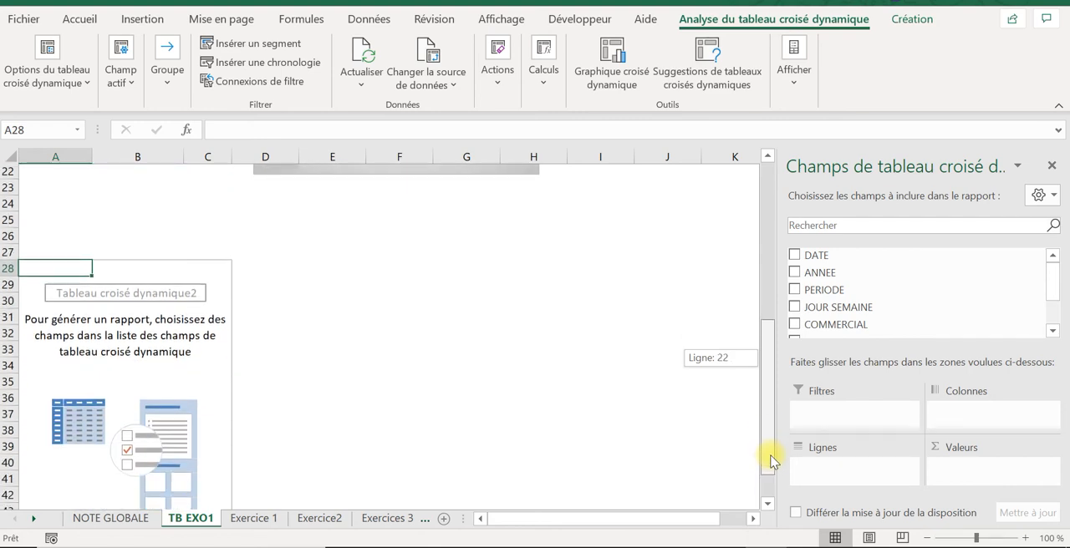
Step: Reread question 6 on the Exercice 1 sheet and return to the empty pivot table on TB EXO1
{"action": "left_click", "coordinate": [271, 517]}
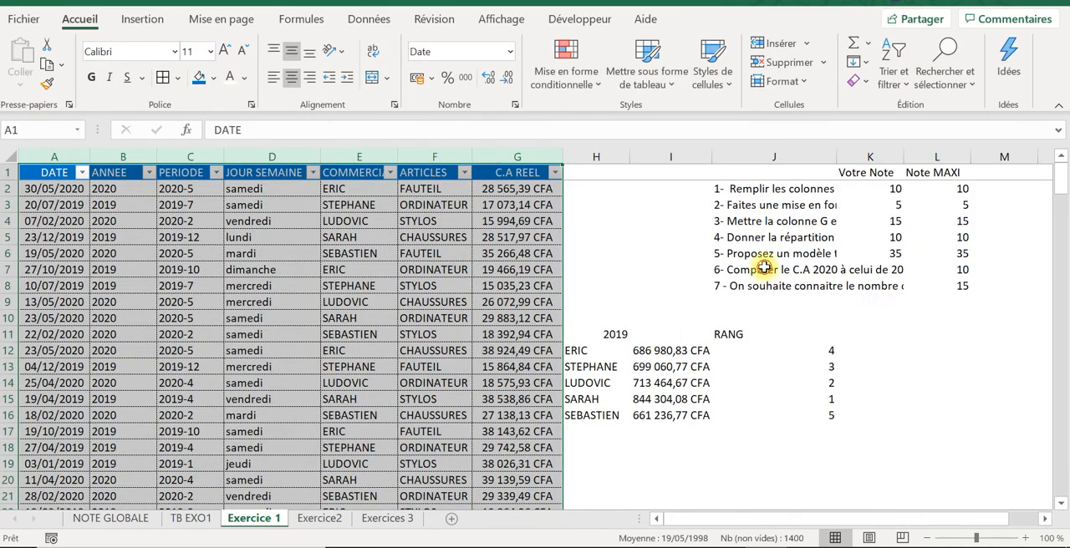
{"action": "left_click", "coordinate": [764, 268]}
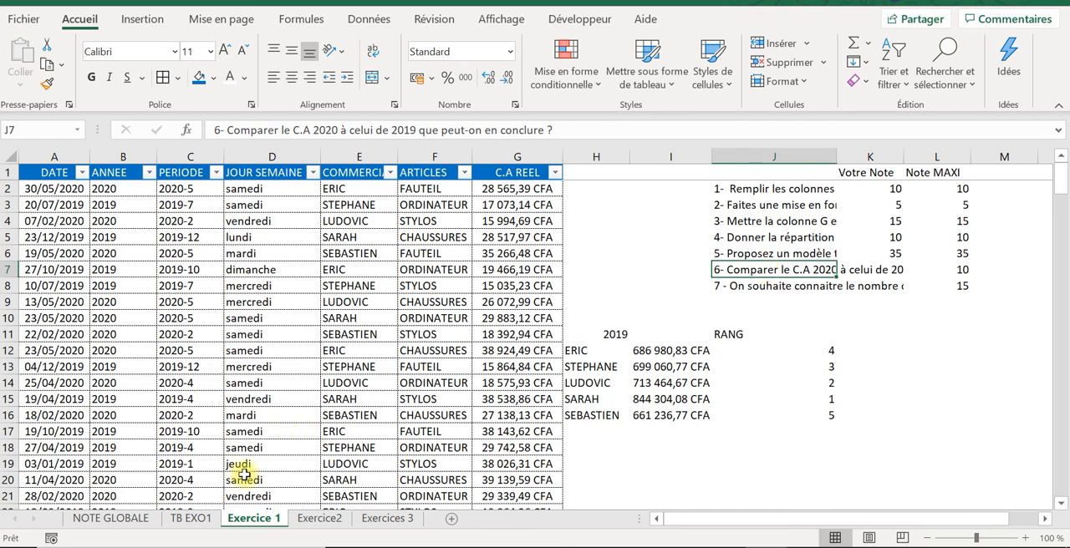
{"action": "left_click", "coordinate": [140, 518]}
{"action": "left_click", "coordinate": [197, 521]}
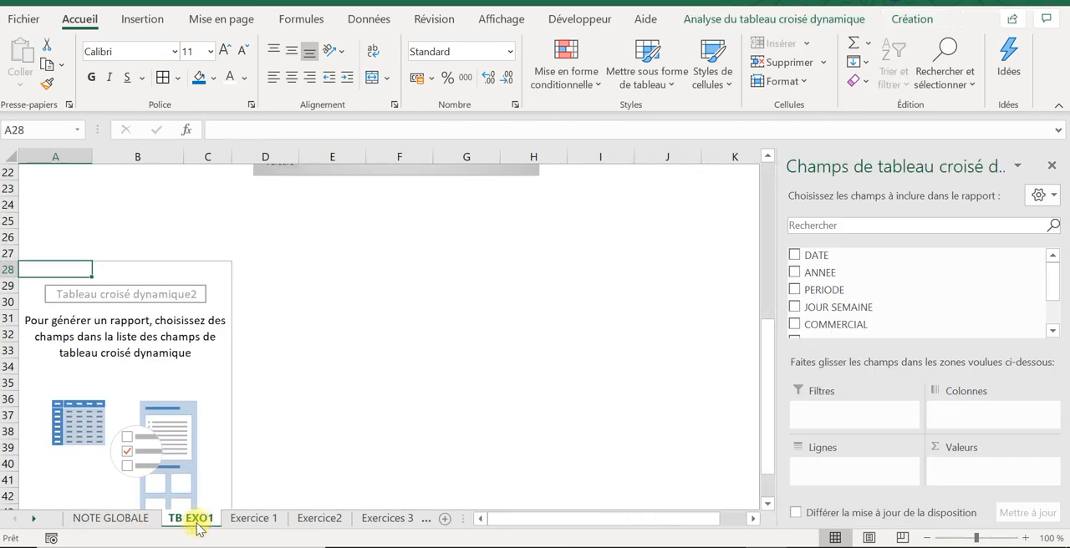
{"action": "left_click", "coordinate": [235, 525]}
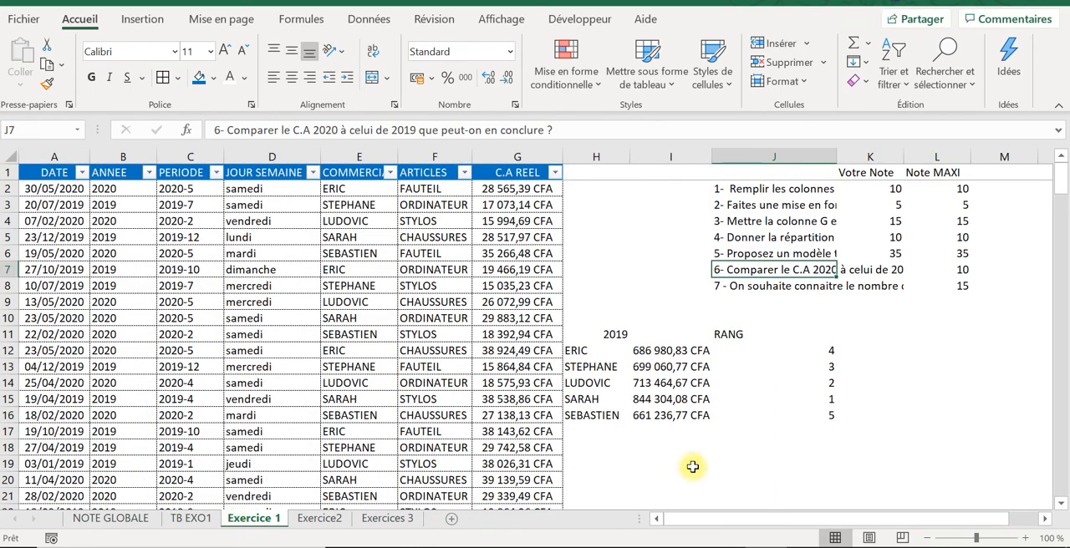
{"action": "left_click", "coordinate": [195, 521]}
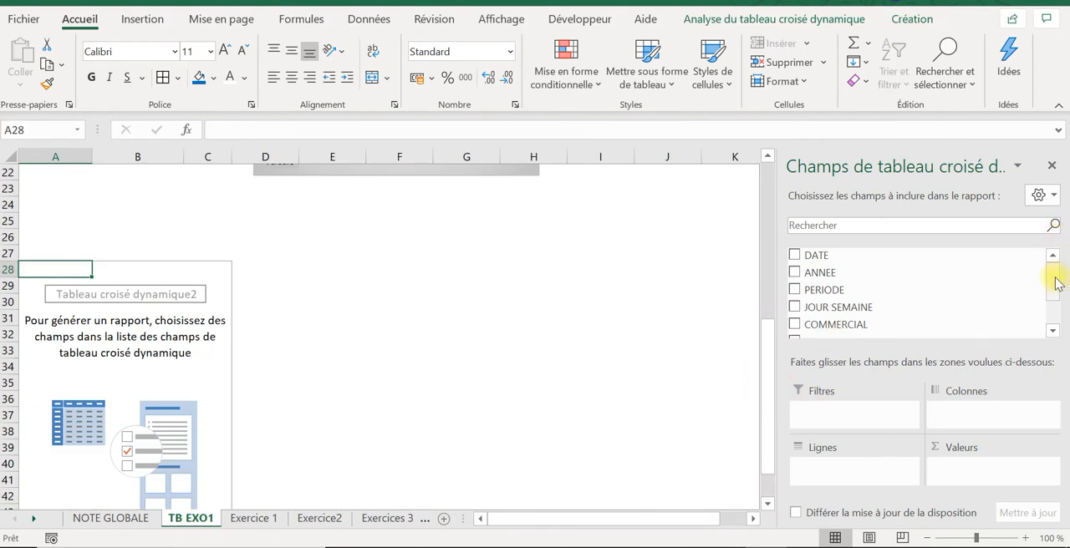
Step: Lay out the new pivot table with ARTICLES as rows, ANNEE as columns and the sum of C.A REEL as values
{"action": "mouse_move", "coordinate": [1053, 279]}
{"action": "left_mouse_down"}
{"action": "mouse_move", "coordinate": [1057, 302]}
{"action": "mouse_move", "coordinate": [1053, 292]}
{"action": "left_mouse_up"}
{"action": "left_click_drag", "start_coordinate": [842, 310], "coordinate": [837, 478]}
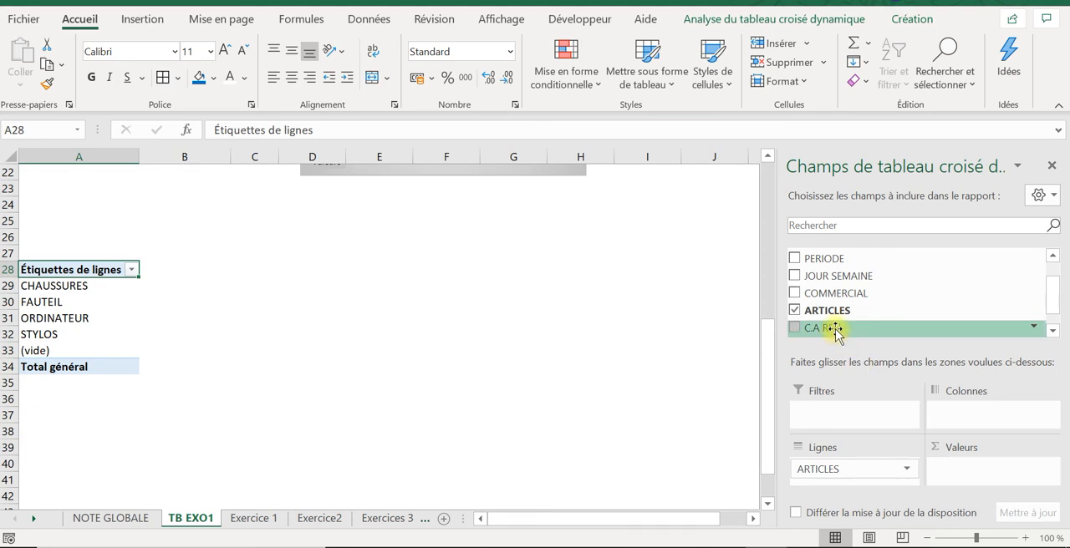
{"action": "left_click_drag", "start_coordinate": [835, 328], "coordinate": [959, 466]}
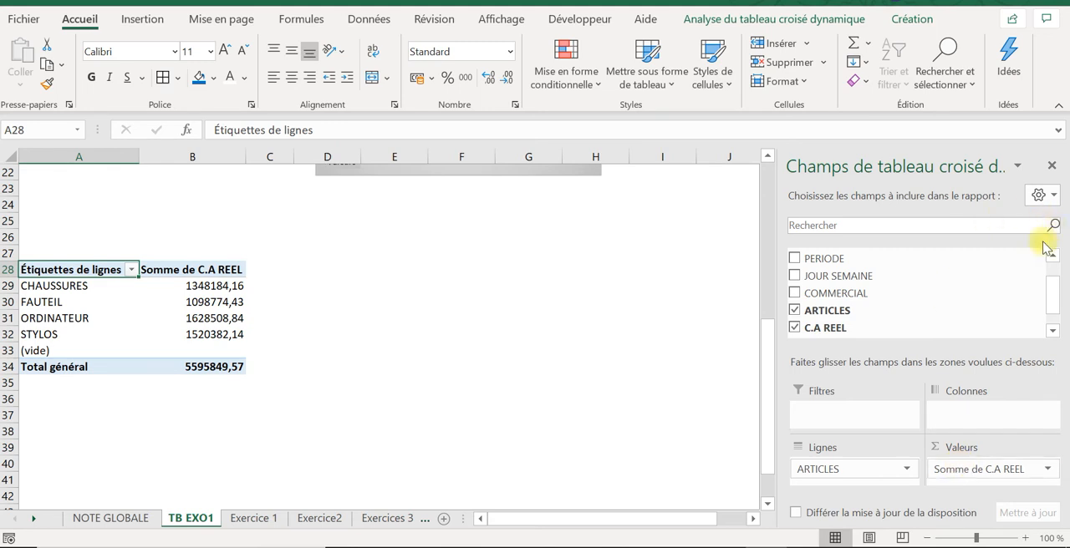
{"action": "scroll", "coordinate": [1049, 266], "scroll_direction": "up", "scroll_amount": 2}
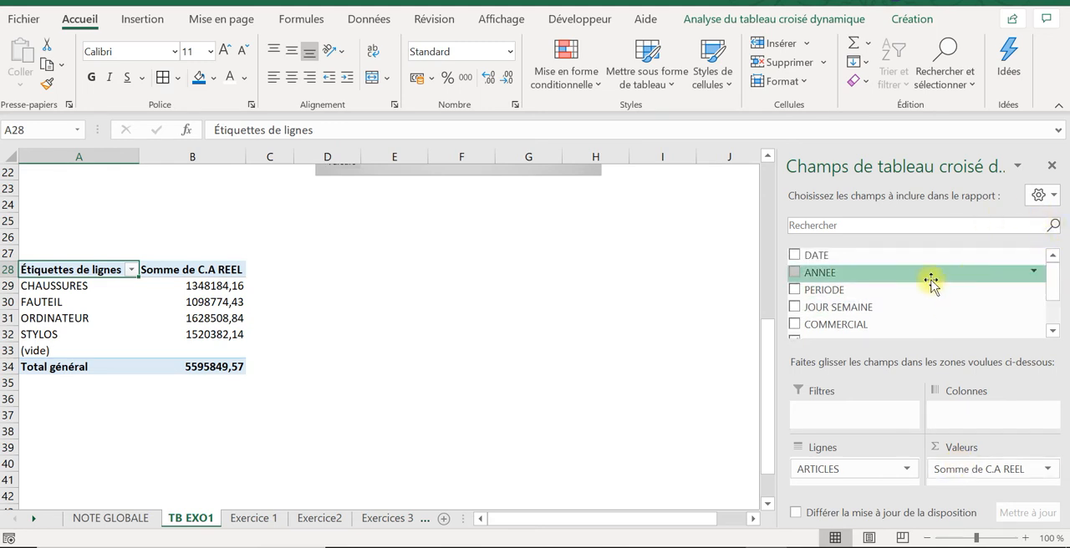
{"action": "left_click_drag", "start_coordinate": [919, 276], "coordinate": [955, 418]}
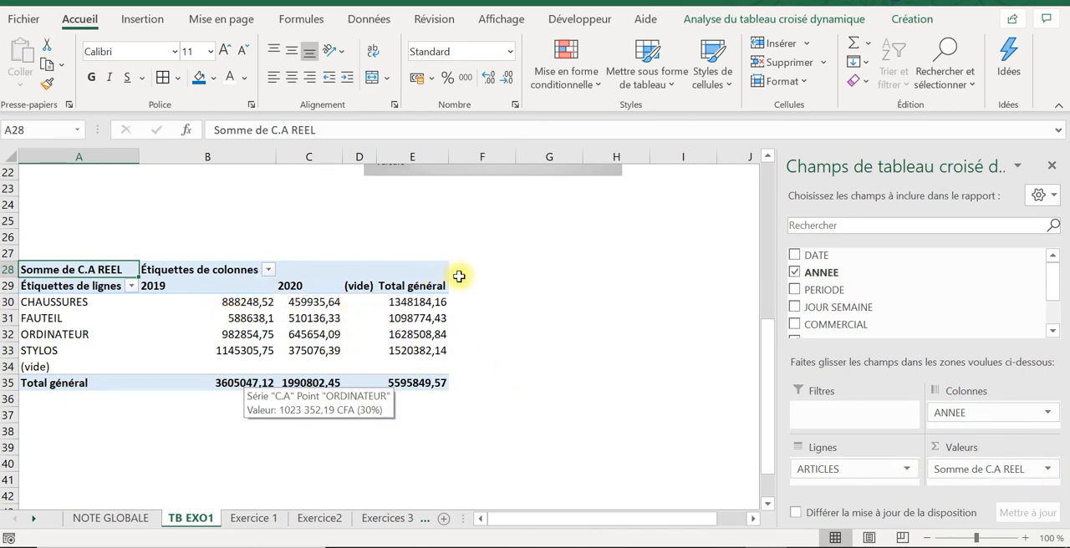
Step: Add the header VARIATION in F29, beside the Total général column of the new pivot table
{"action": "left_click", "coordinate": [486, 292]}
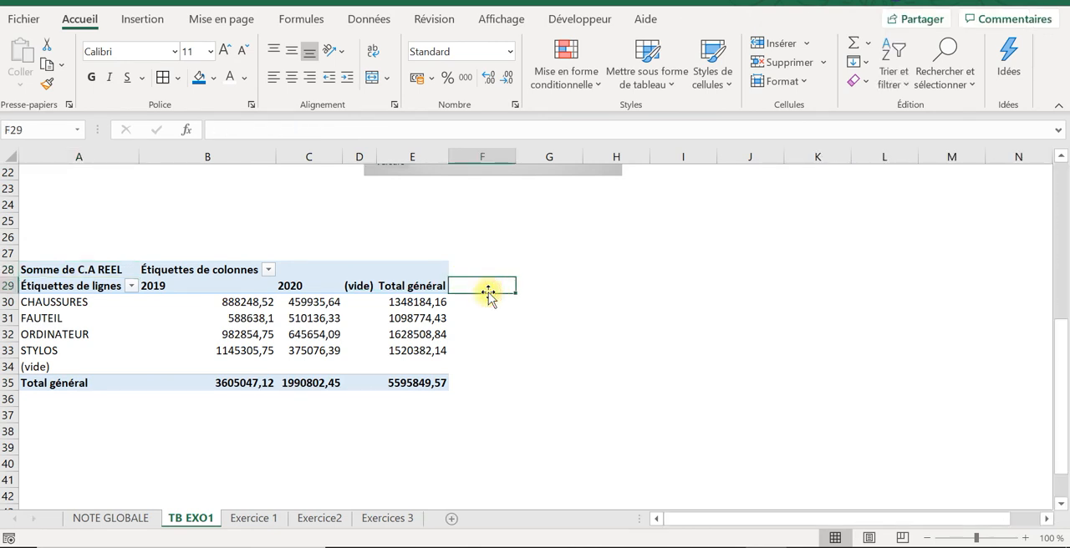
{"action": "type", "text": "VA"}
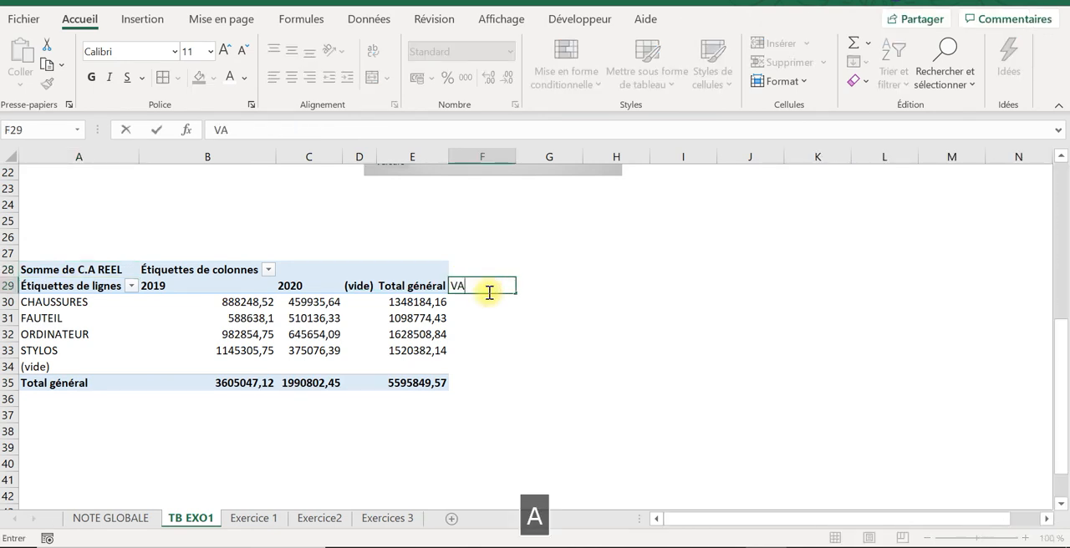
{"action": "type", "text": "RIATION"}
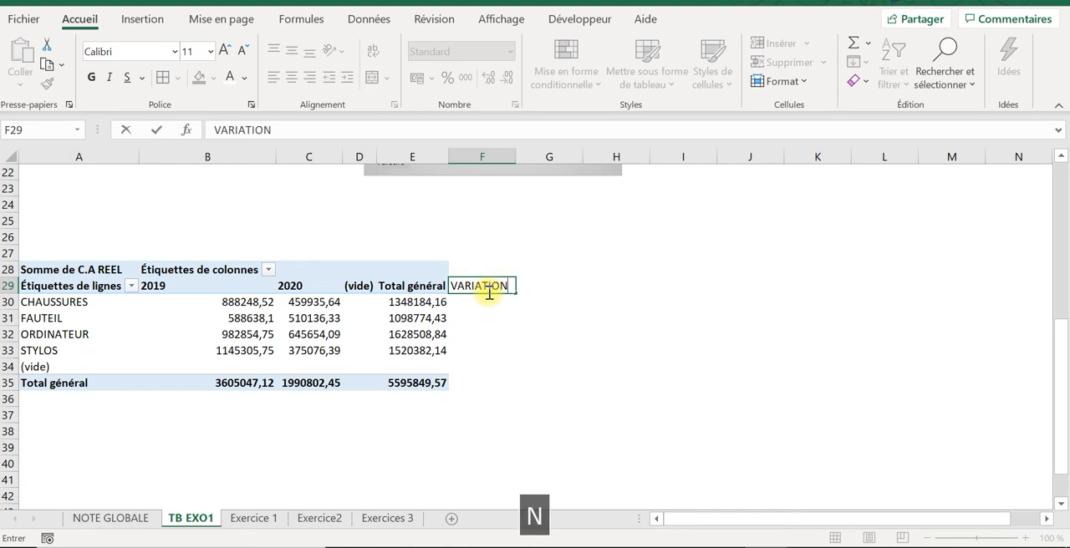
{"action": "key", "text": "Return"}
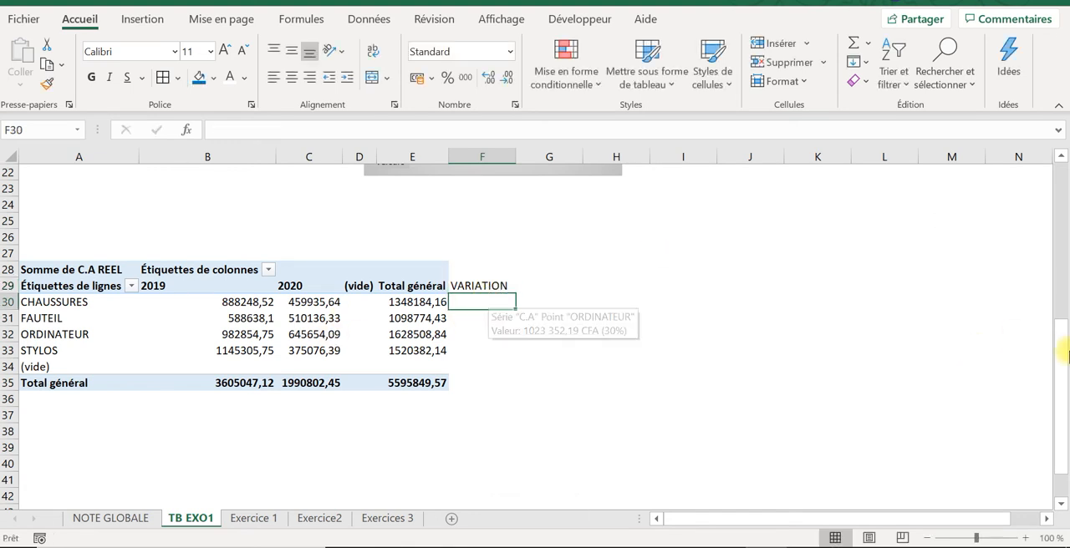
Step: Copy the CFA number format from B14 onto the article amounts in B30:E34, and fit column C to its contents
{"action": "left_click_drag", "start_coordinate": [1063, 351], "coordinate": [1059, 276]}
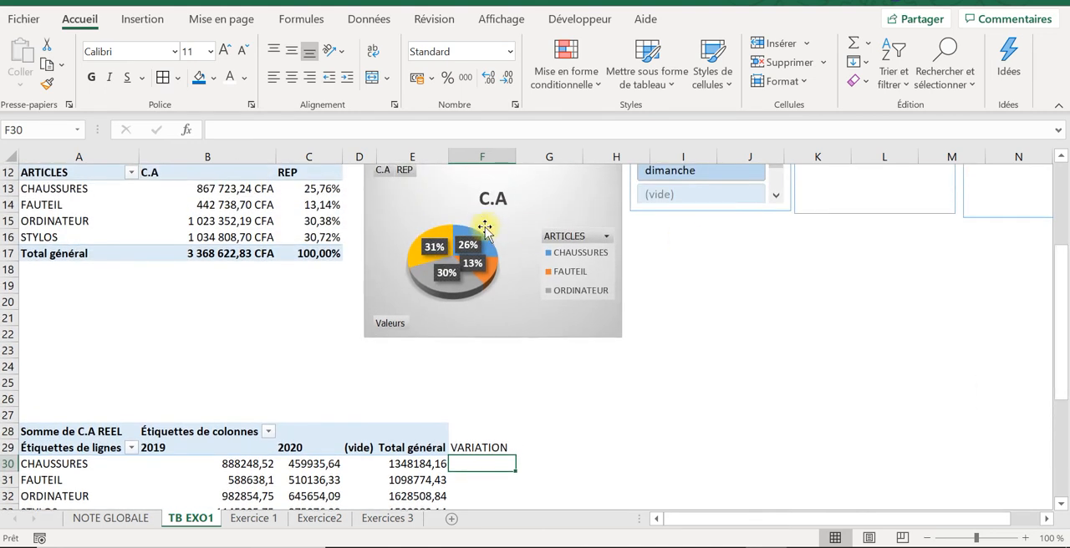
{"action": "left_click", "coordinate": [262, 209]}
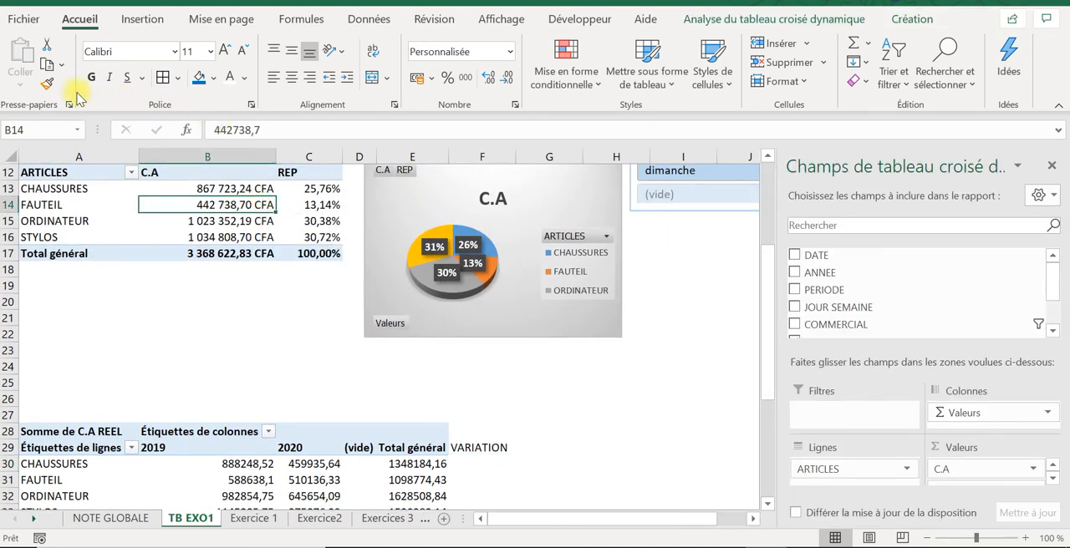
{"action": "left_click", "coordinate": [49, 85]}
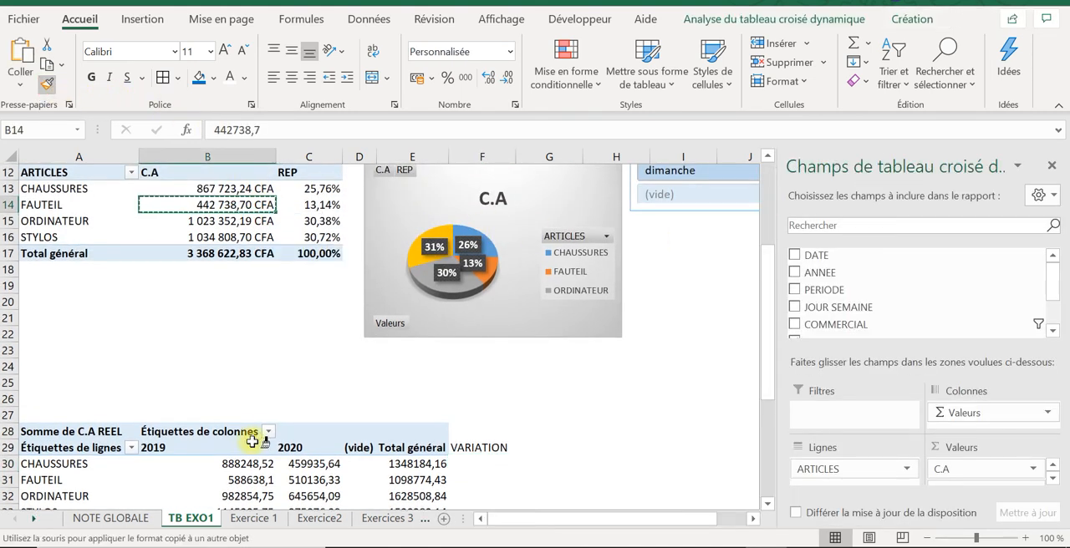
{"action": "mouse_move", "coordinate": [249, 466]}
{"action": "left_mouse_down"}
{"action": "mouse_move", "coordinate": [370, 510]}
{"action": "mouse_move", "coordinate": [402, 505]}
{"action": "mouse_move", "coordinate": [382, 535]}
{"action": "mouse_move", "coordinate": [407, 458]}
{"action": "left_mouse_up"}
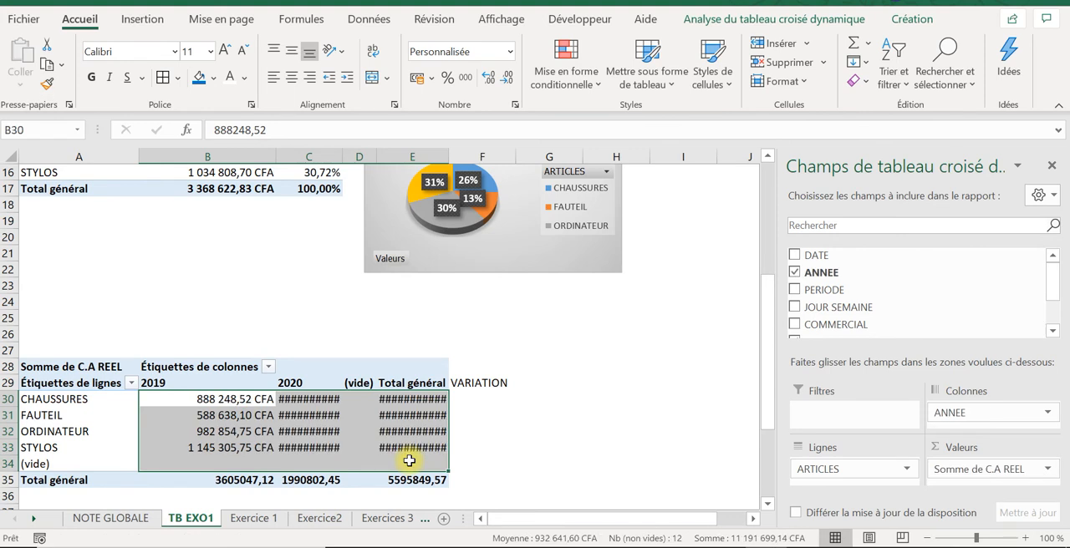
{"action": "double_click", "coordinate": [342, 150]}
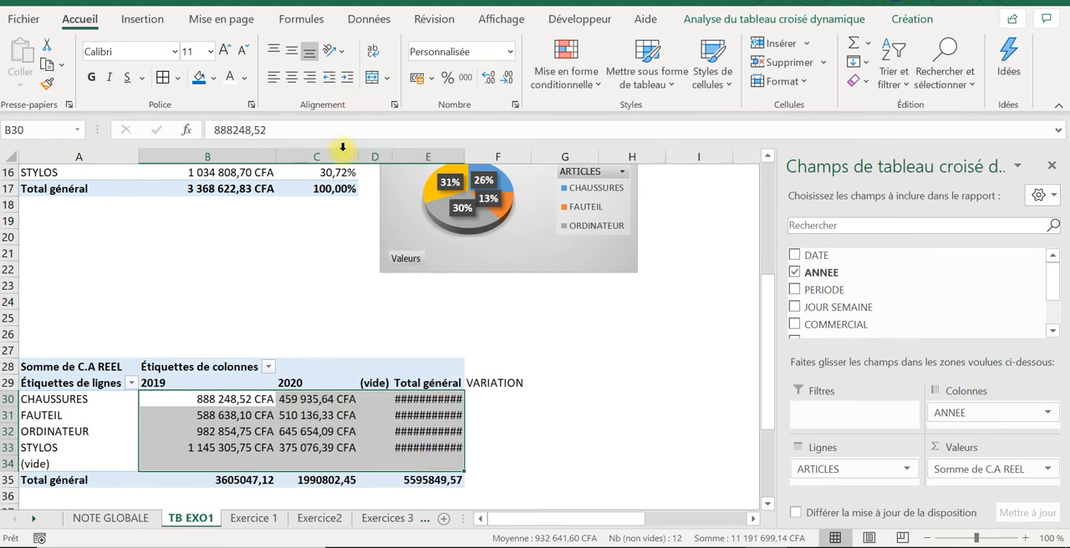
Step: Copy the format of the total in B17 onto the Total général row B35:E35, and widen column E
{"action": "left_click", "coordinate": [233, 174]}
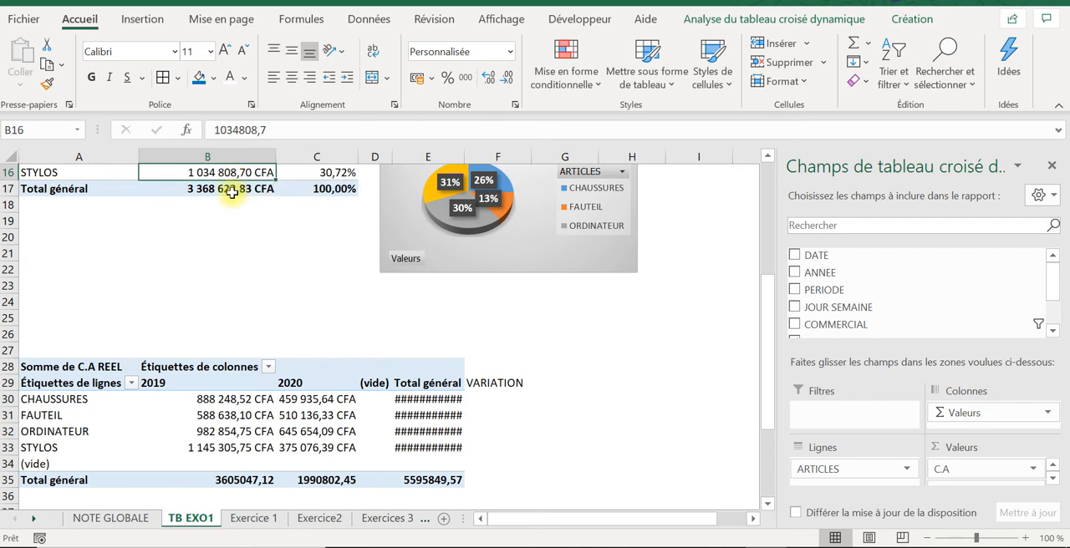
{"action": "left_click", "coordinate": [228, 188]}
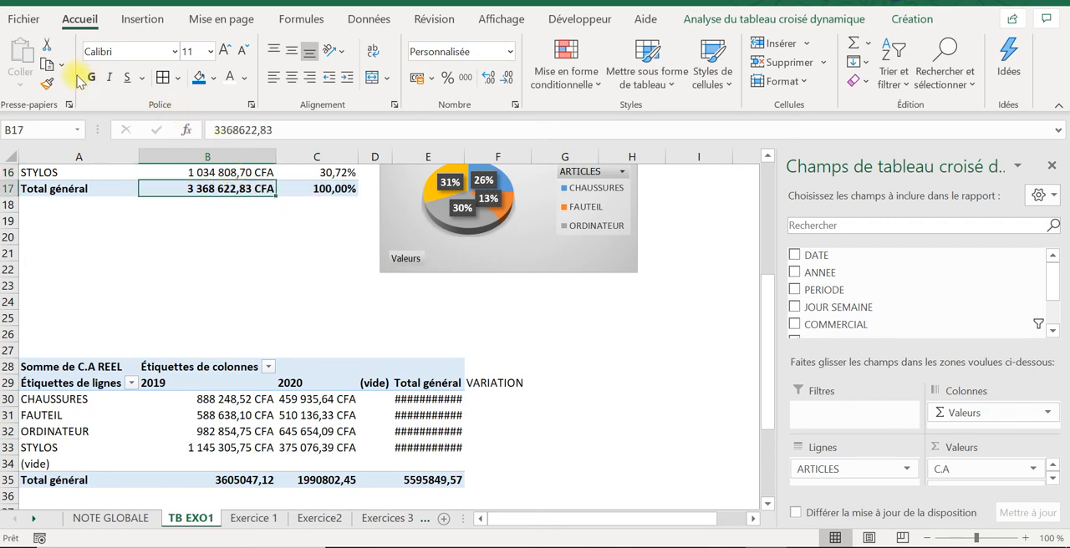
{"action": "left_click", "coordinate": [48, 84]}
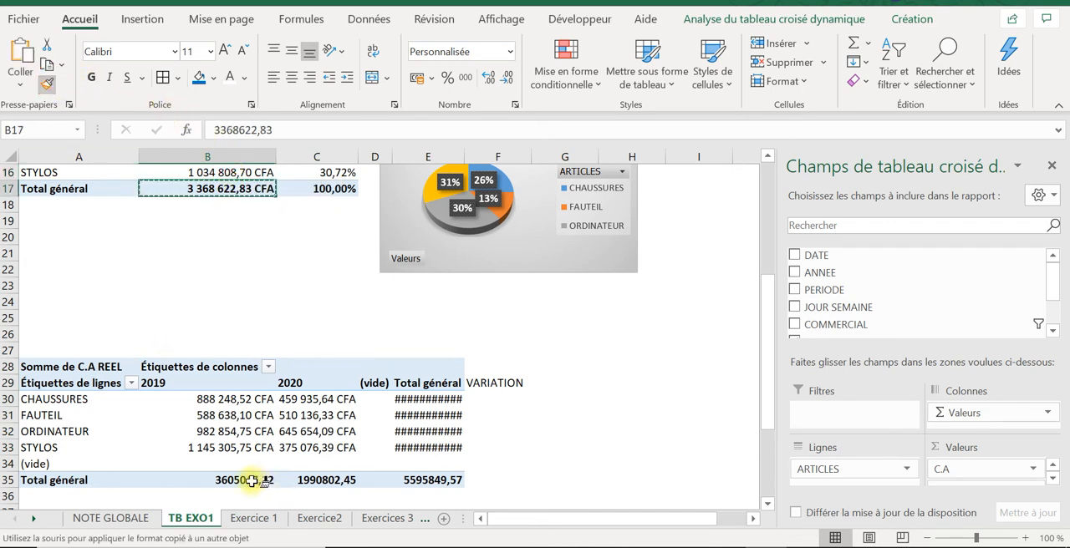
{"action": "left_click_drag", "start_coordinate": [250, 480], "coordinate": [422, 480]}
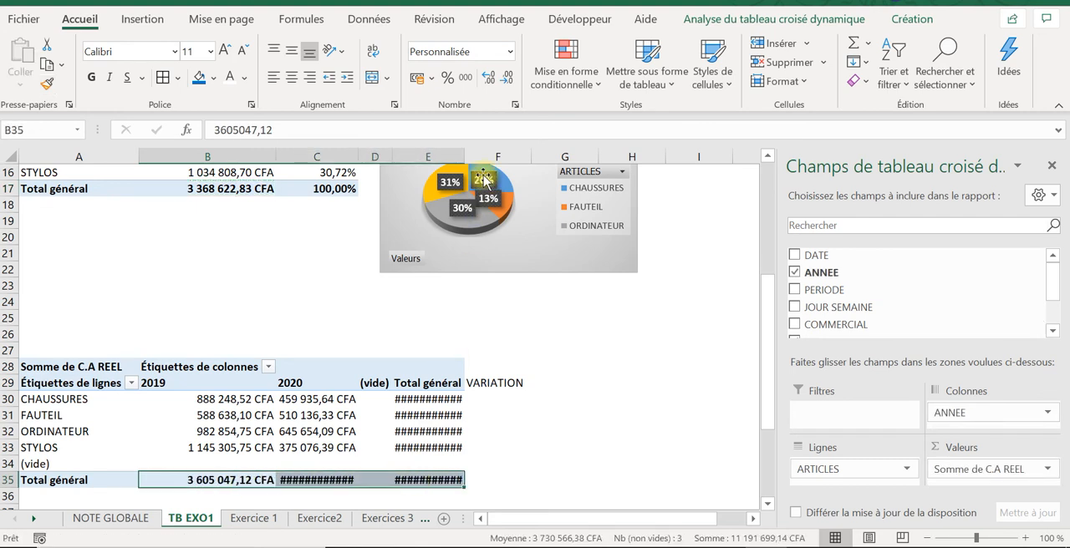
{"action": "left_click_drag", "start_coordinate": [461, 149], "coordinate": [493, 148]}
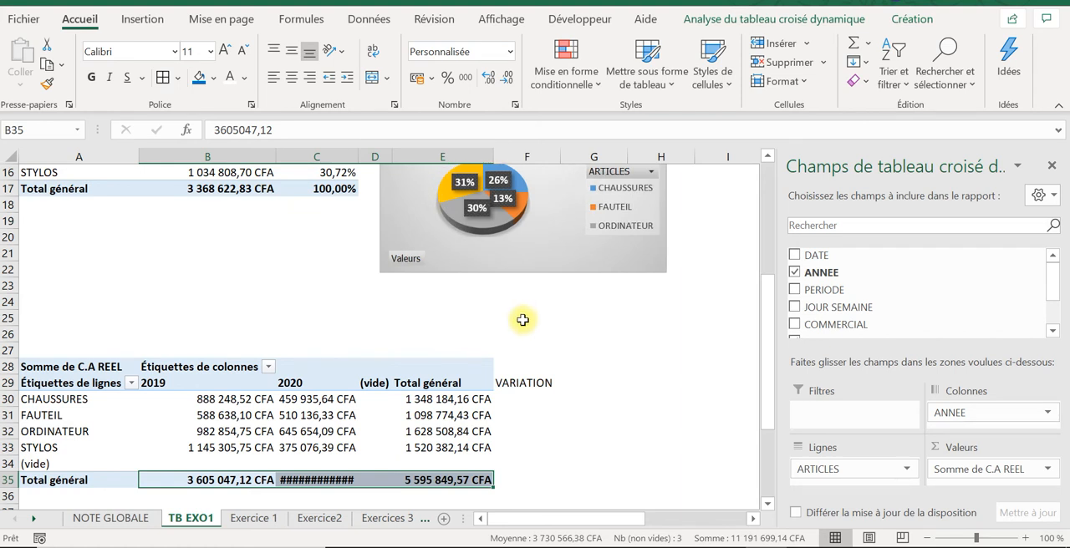
Step: Calculate the CHAUSSURES variation between 2019 and 2020 in F30 with the formula =(C30-B30)/B30
{"action": "left_click", "coordinate": [524, 400]}
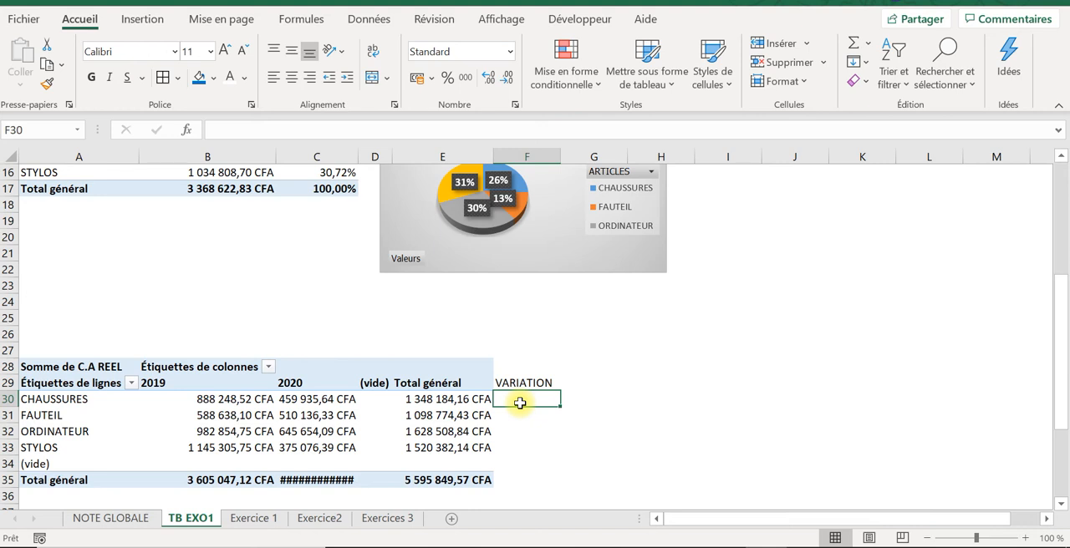
{"action": "type", "text": "+"}
{"action": "key", "text": "Caps_Lock"}
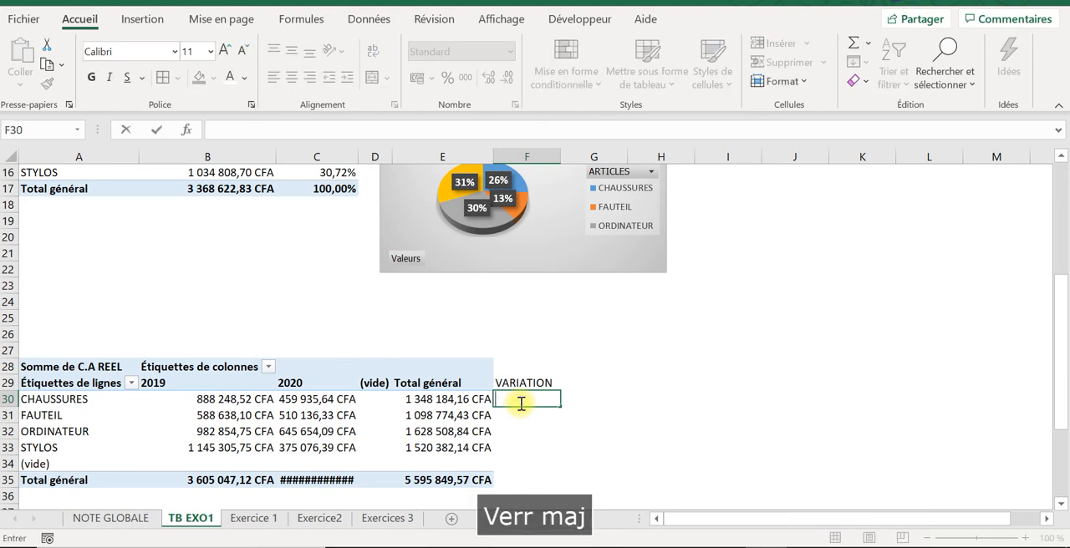
{"action": "key", "text": "BackSpace"}
{"action": "type", "text": "=("}
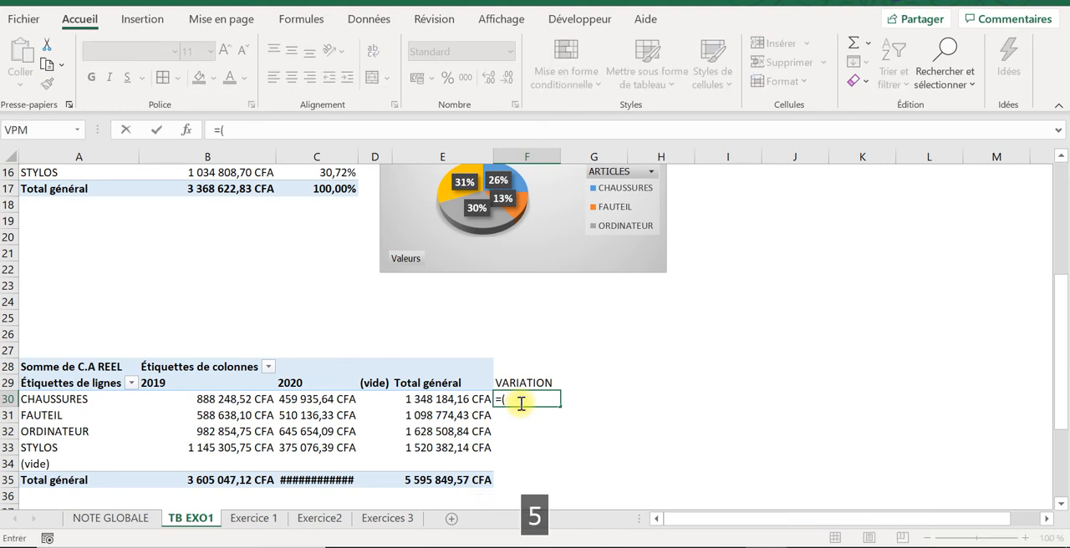
{"action": "left_click", "coordinate": [315, 401]}
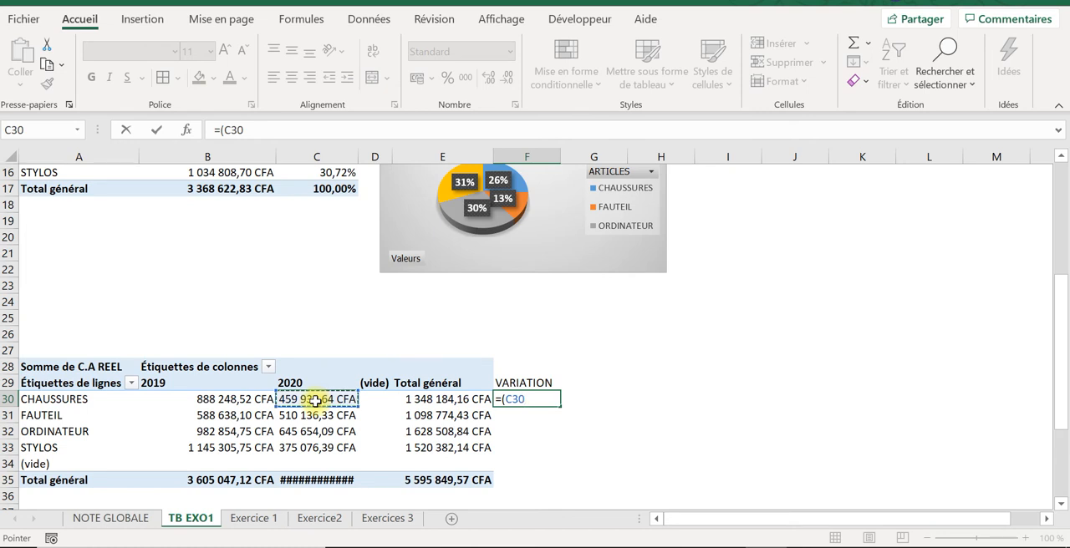
{"action": "type", "text": "-"}
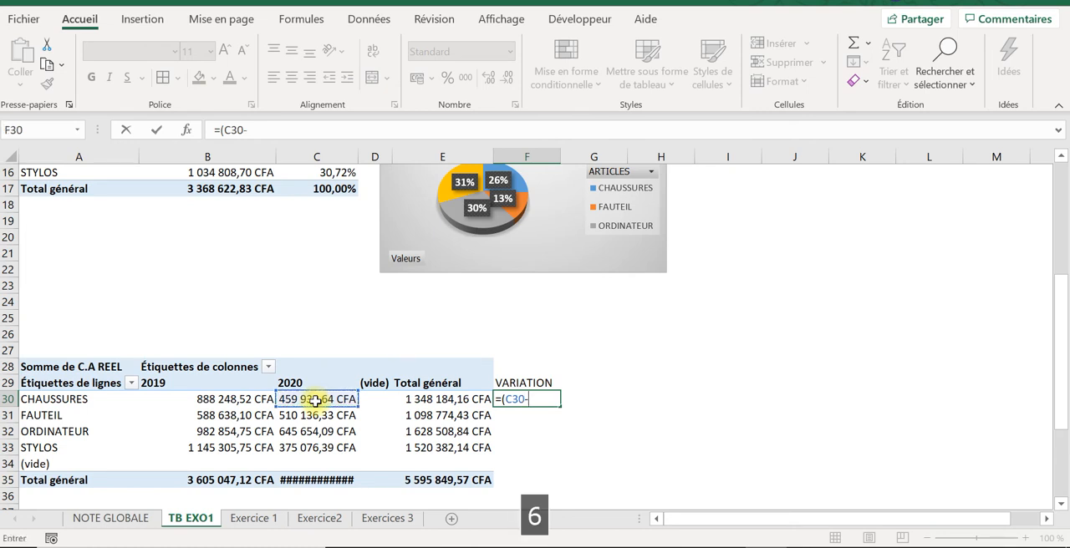
{"action": "left_click", "coordinate": [221, 401]}
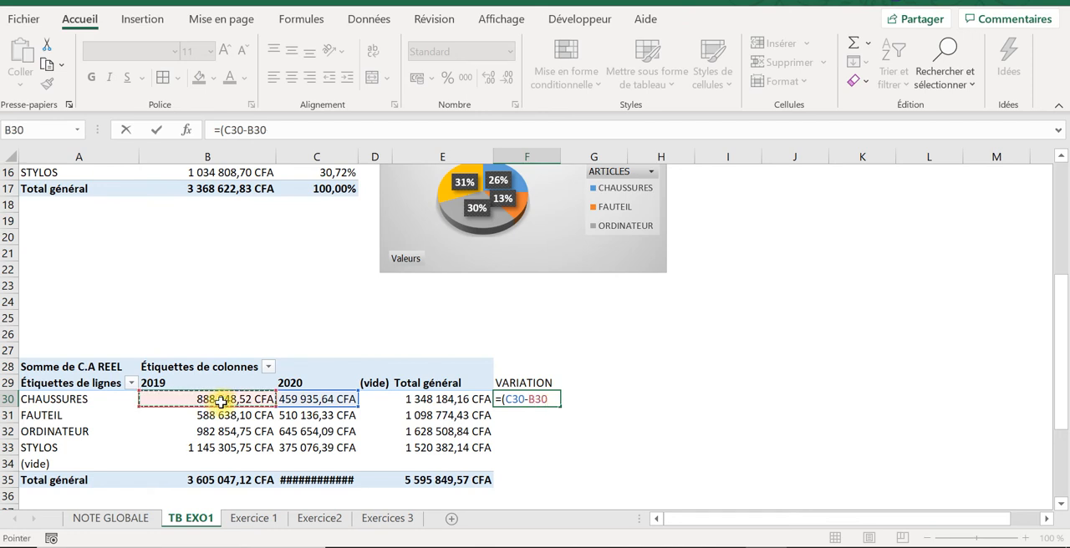
{"action": "type", "text": ")"}
{"action": "key", "text": "Caps_Lock"}
{"action": "type", "text": "/"}
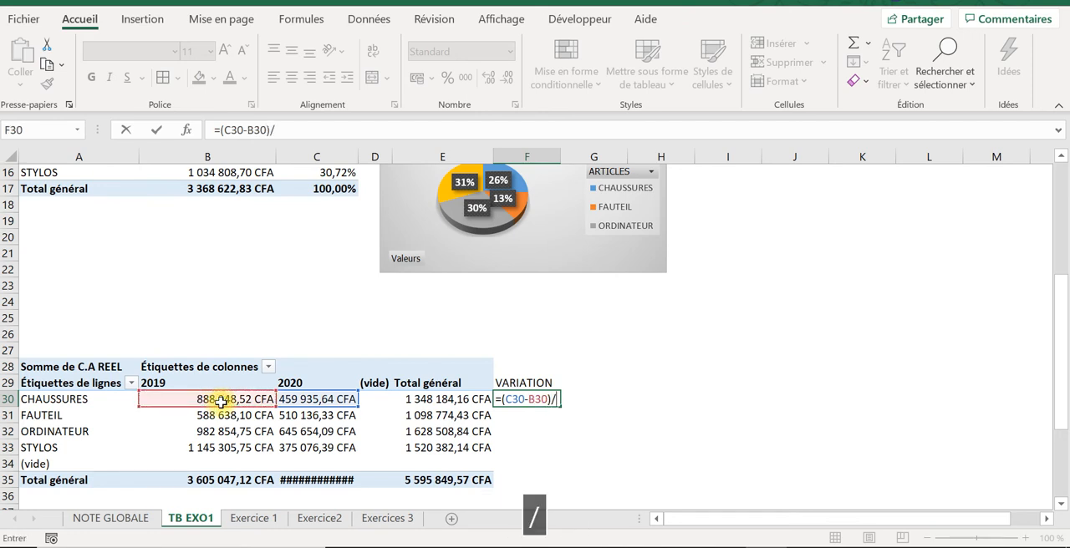
{"action": "left_click", "coordinate": [220, 401]}
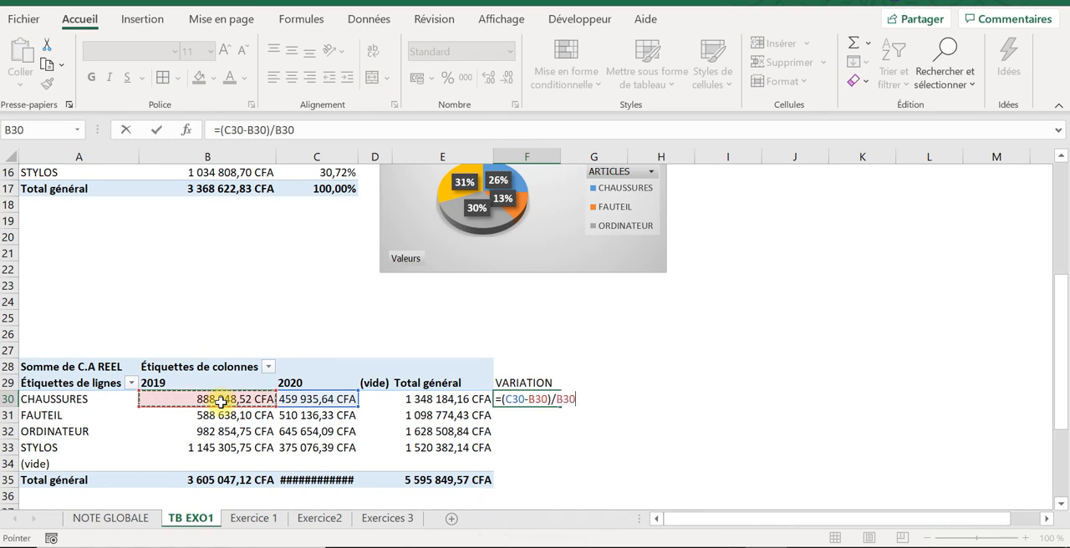
{"action": "key", "text": "Return"}
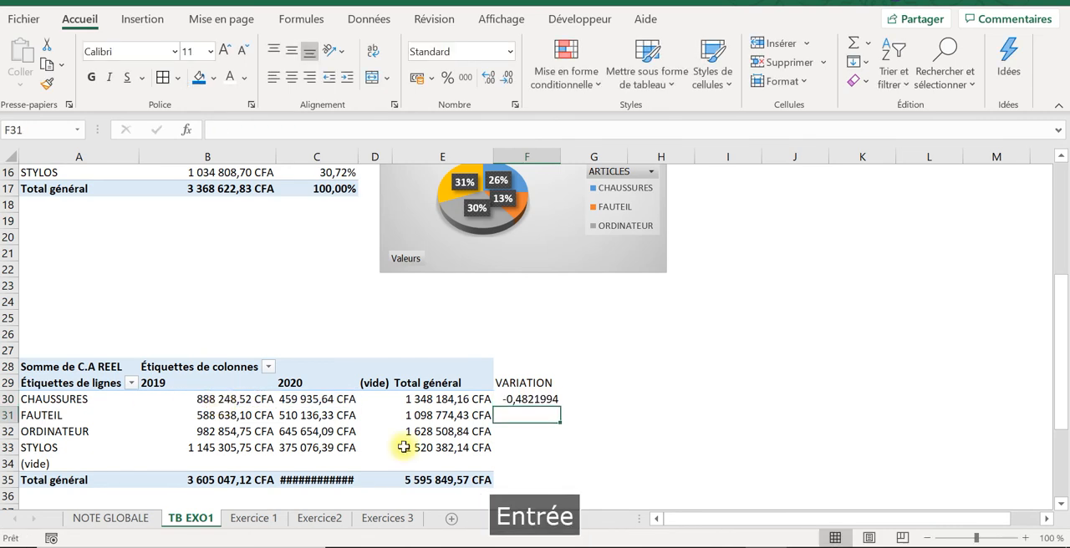
Step: Format the variation in F30 as Pourcentage with 2 decimals
{"action": "left_click", "coordinate": [526, 399]}
{"action": "right_click", "coordinate": [529, 401]}
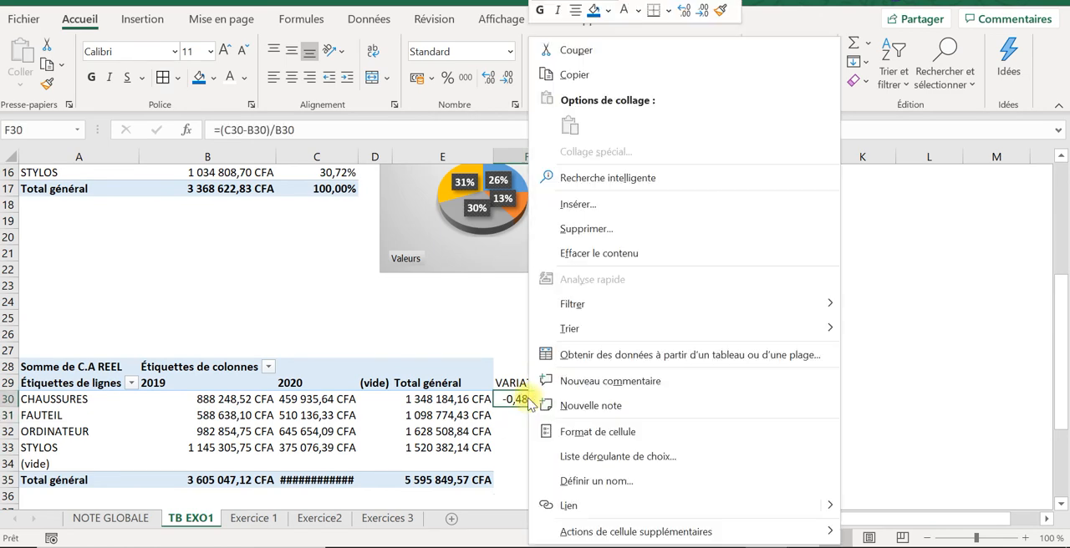
{"action": "left_click", "coordinate": [573, 429]}
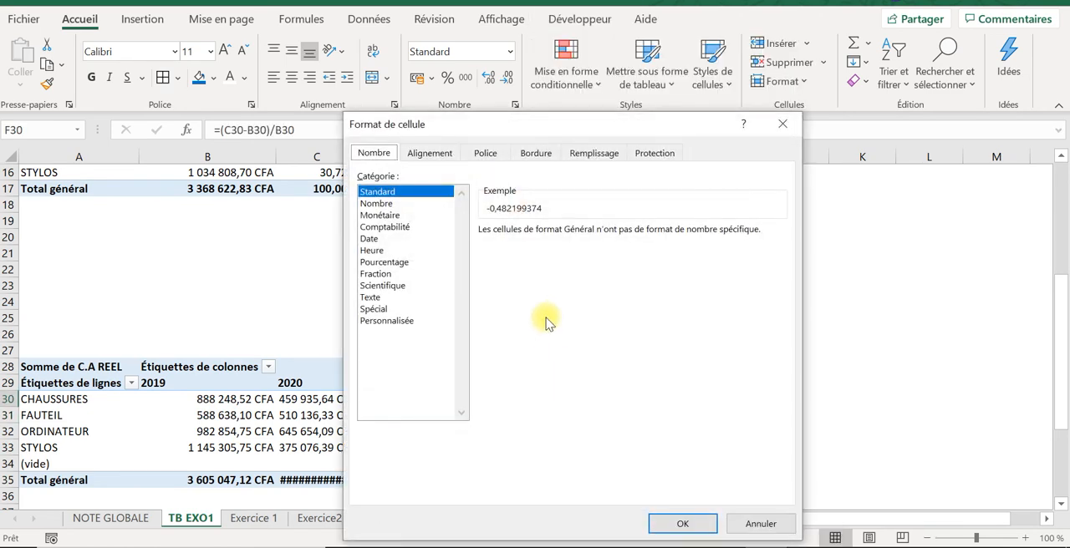
{"action": "left_click", "coordinate": [398, 265]}
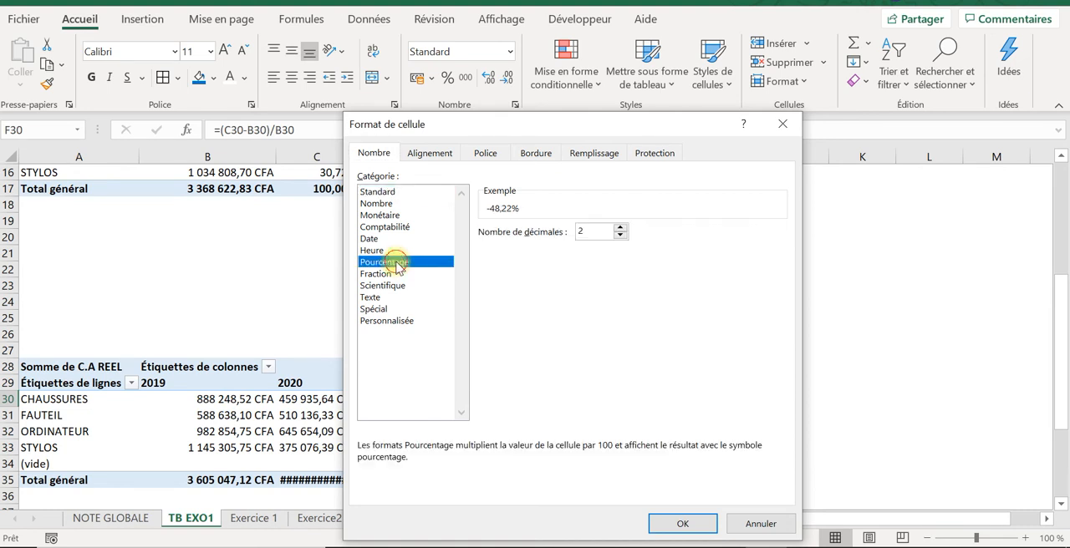
{"action": "left_click", "coordinate": [679, 524]}
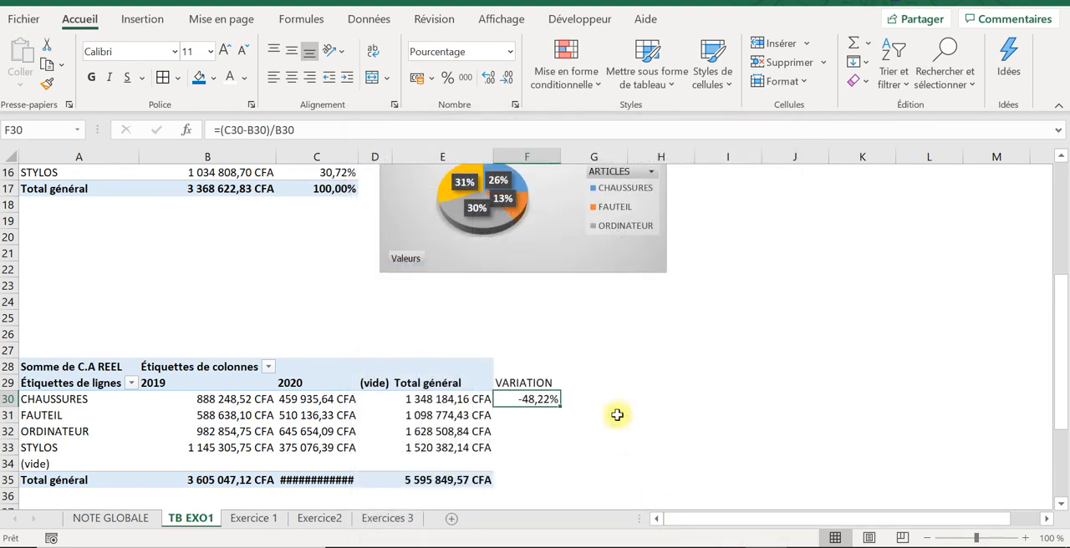
Step: Fill the variation formula from F30 down to F35, and widen column C so the 2020 total fits
{"action": "left_click_drag", "start_coordinate": [559, 407], "coordinate": [556, 486]}
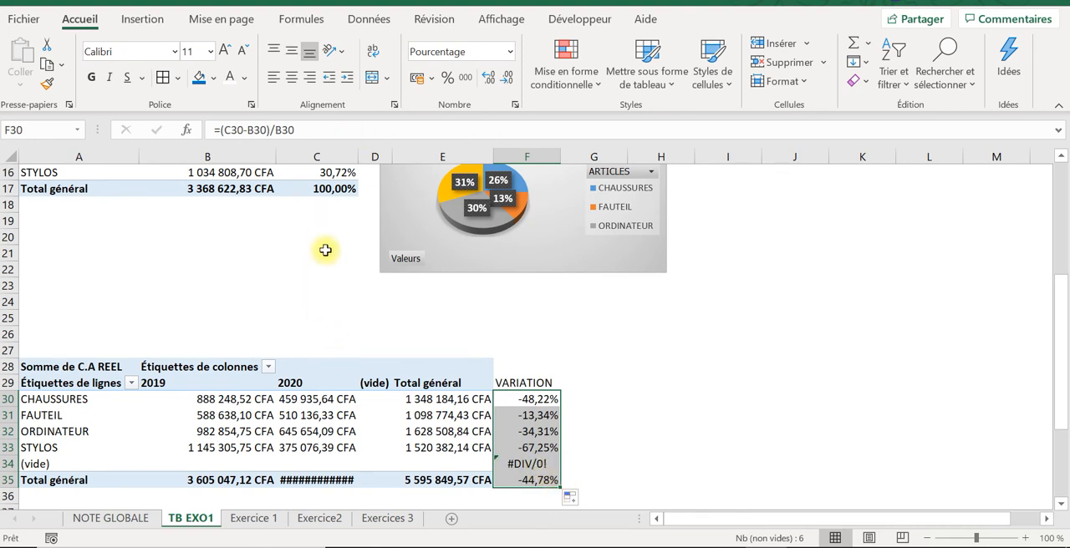
{"action": "left_click_drag", "start_coordinate": [358, 156], "coordinate": [370, 156]}
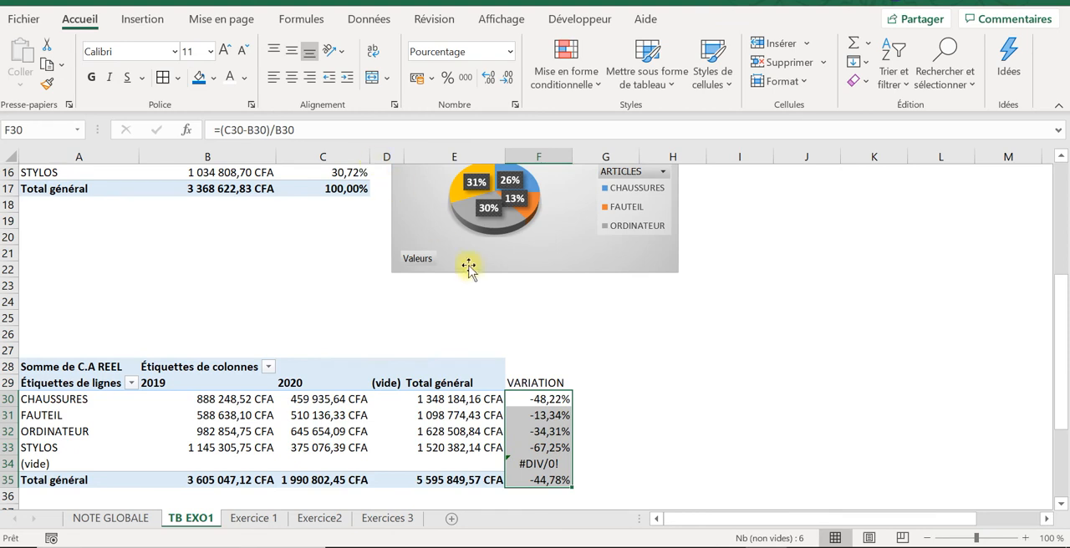
{"action": "left_click", "coordinate": [321, 477]}
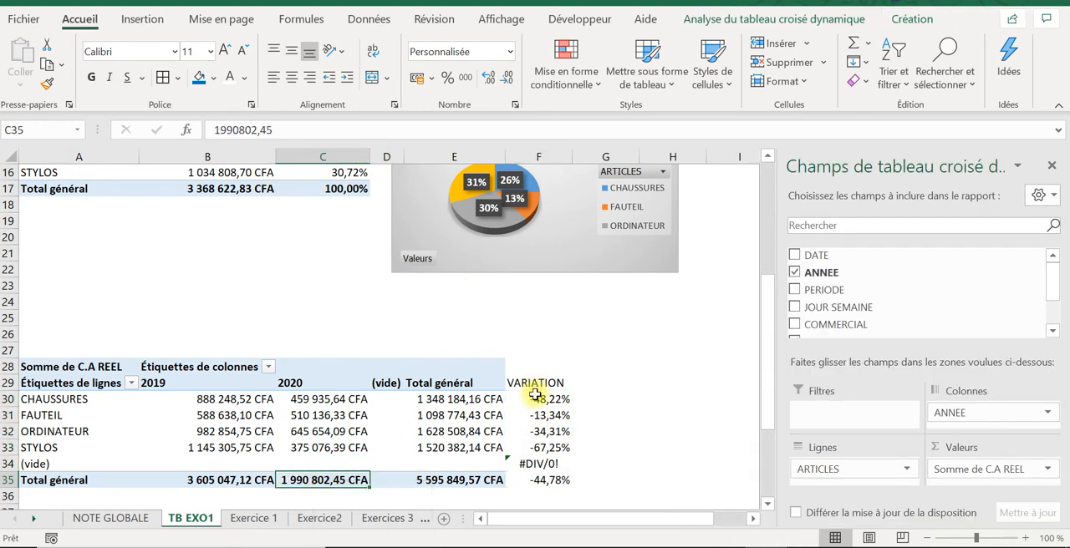
Step: Wrap the CHAUSSURES variation formula in F30 in the SIERREUR function with "" as the value returned on error
{"action": "left_click", "coordinate": [535, 395]}
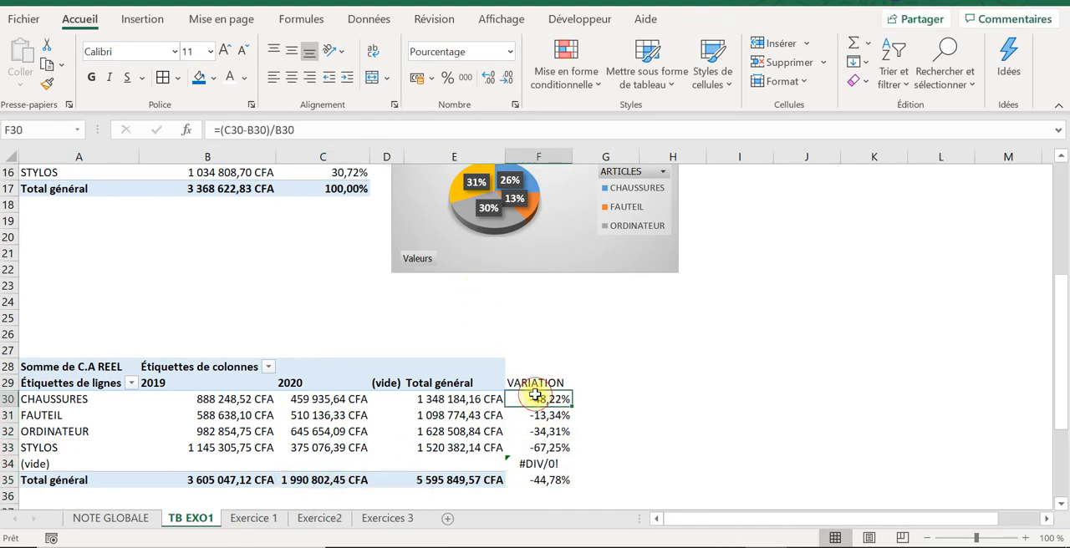
{"action": "left_click", "coordinate": [544, 464]}
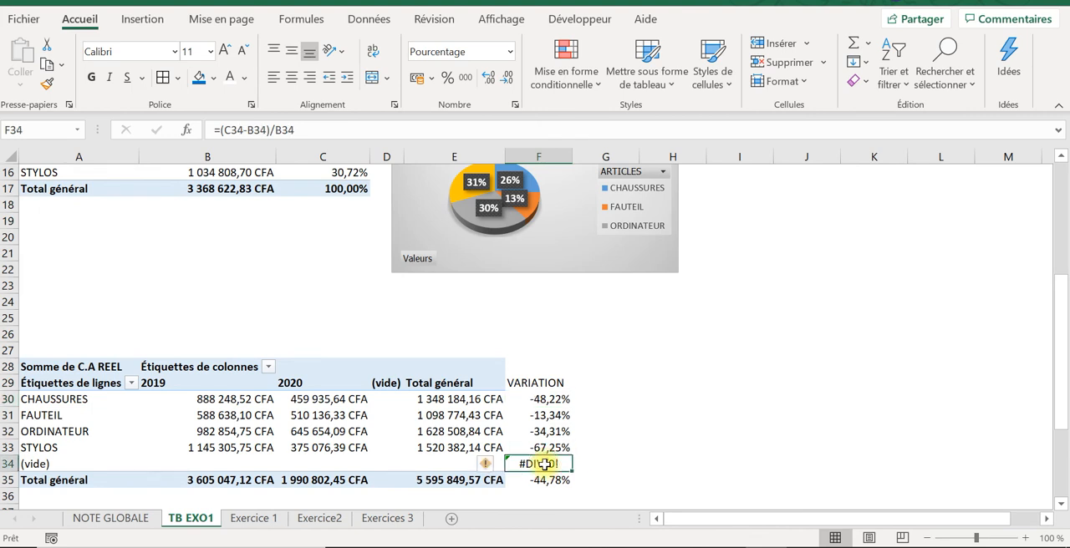
{"action": "left_click", "coordinate": [545, 399]}
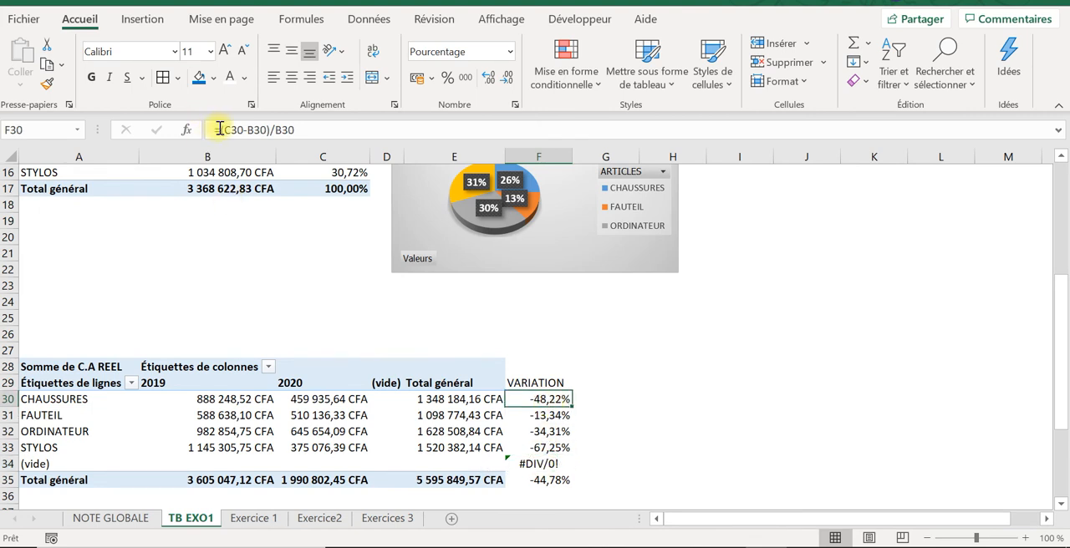
{"action": "left_click", "coordinate": [277, 130]}
{"action": "type", "text": "SIER"}
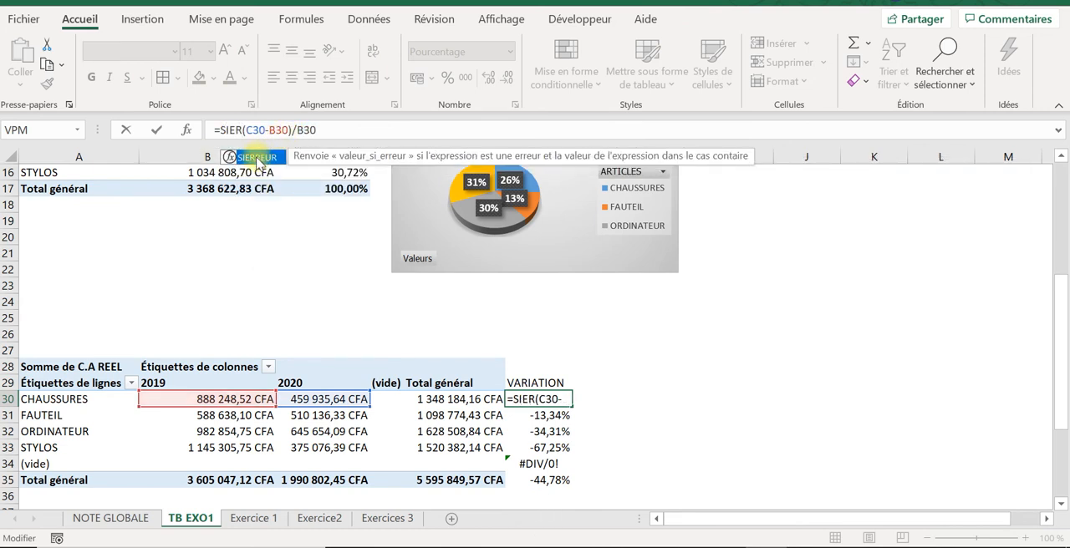
{"action": "double_click", "coordinate": [254, 158]}
{"action": "left_click", "coordinate": [387, 129]}
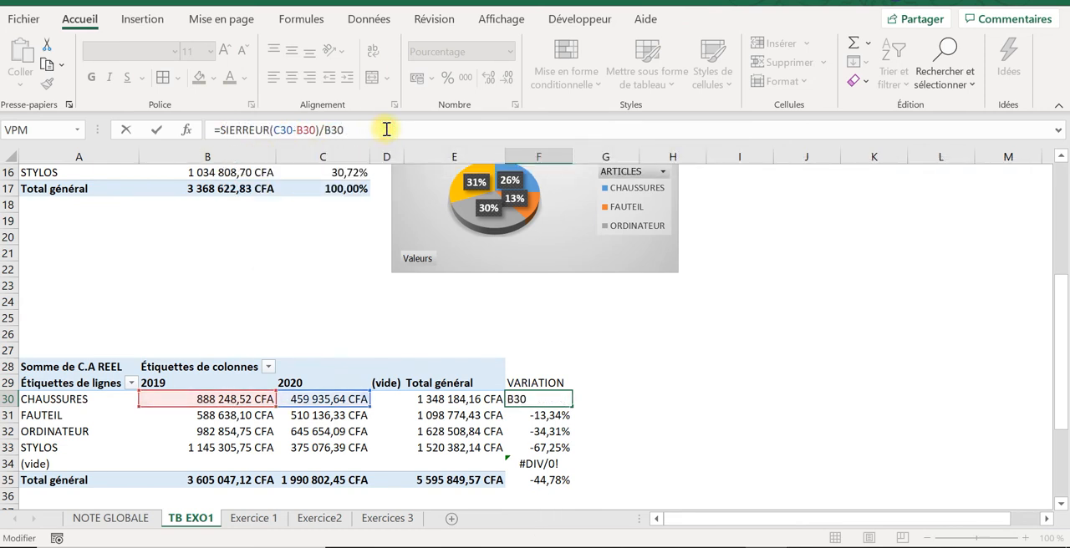
{"action": "type", "text": ".3"}
{"action": "key", "text": "BackSpace"}
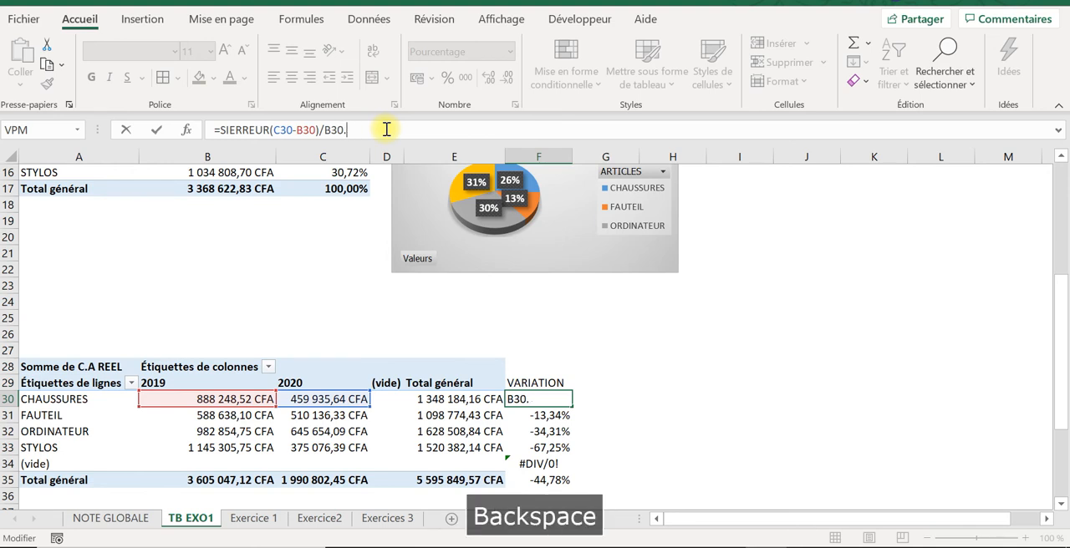
{"action": "key", "text": "Caps_Lock"}
{"action": "type", "text": ";"}
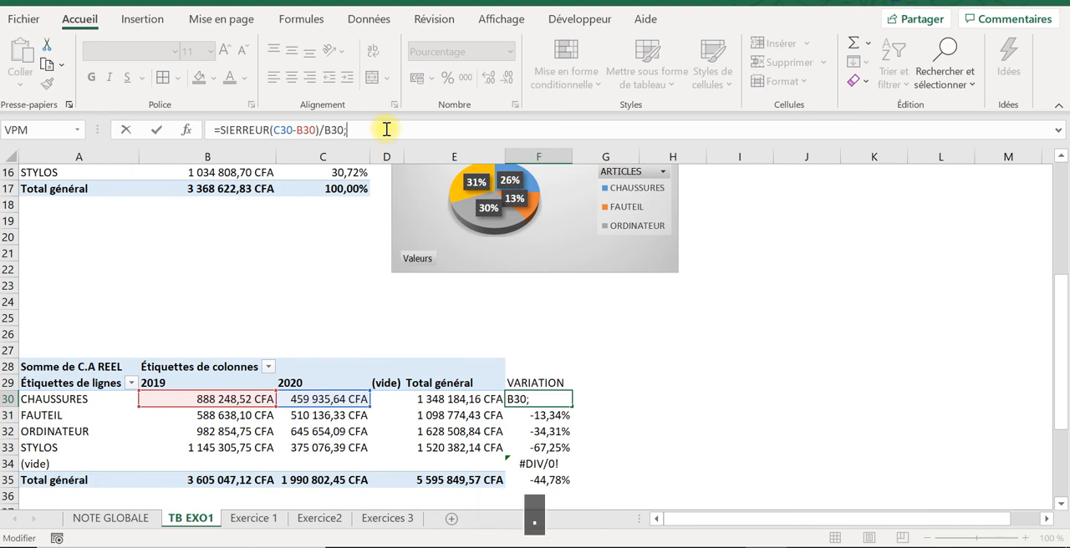
{"action": "type", "text": "\"\""}
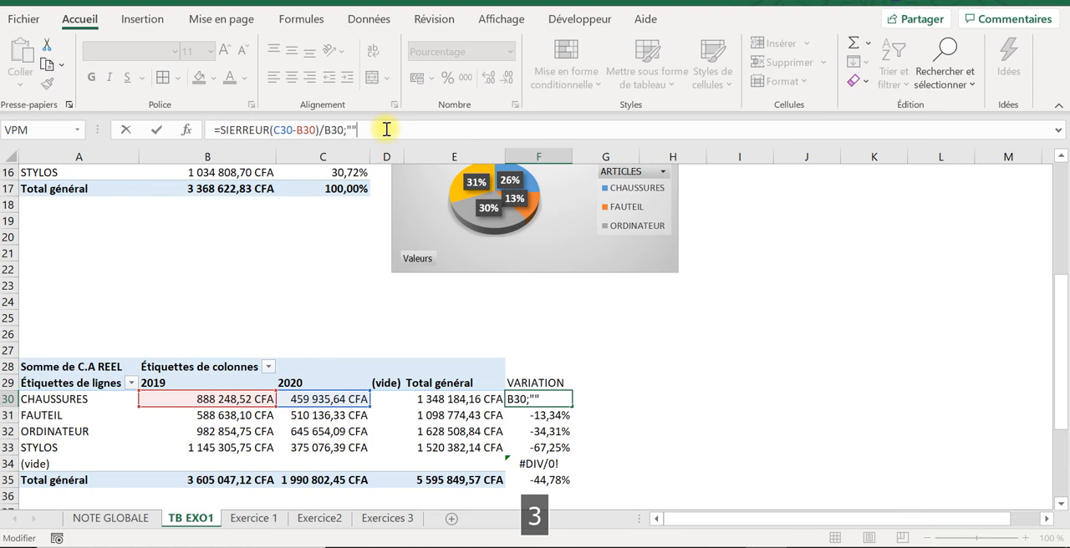
{"action": "type", "text": ")"}
{"action": "key", "text": "Return"}
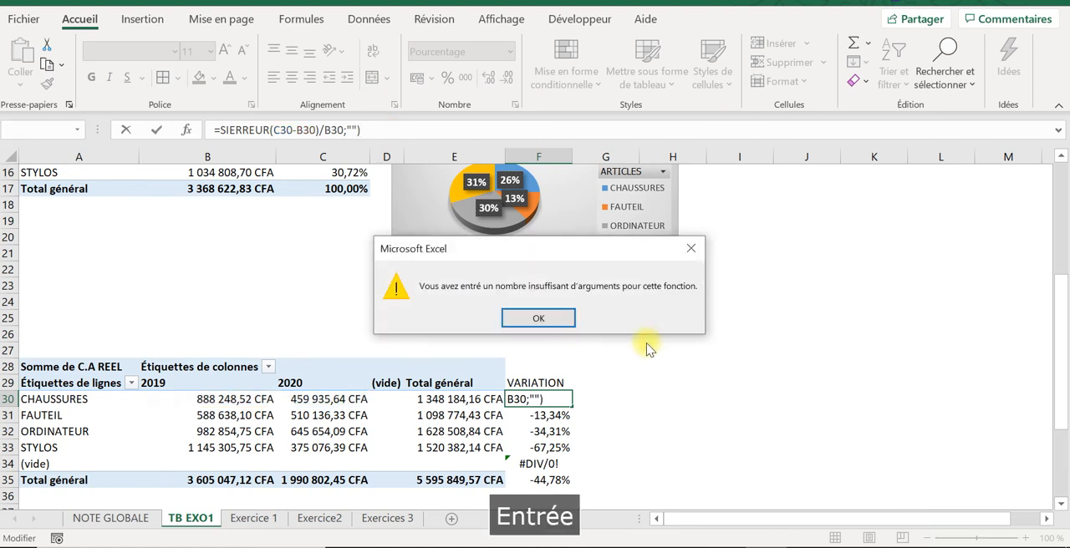
{"action": "left_click", "coordinate": [538, 317]}
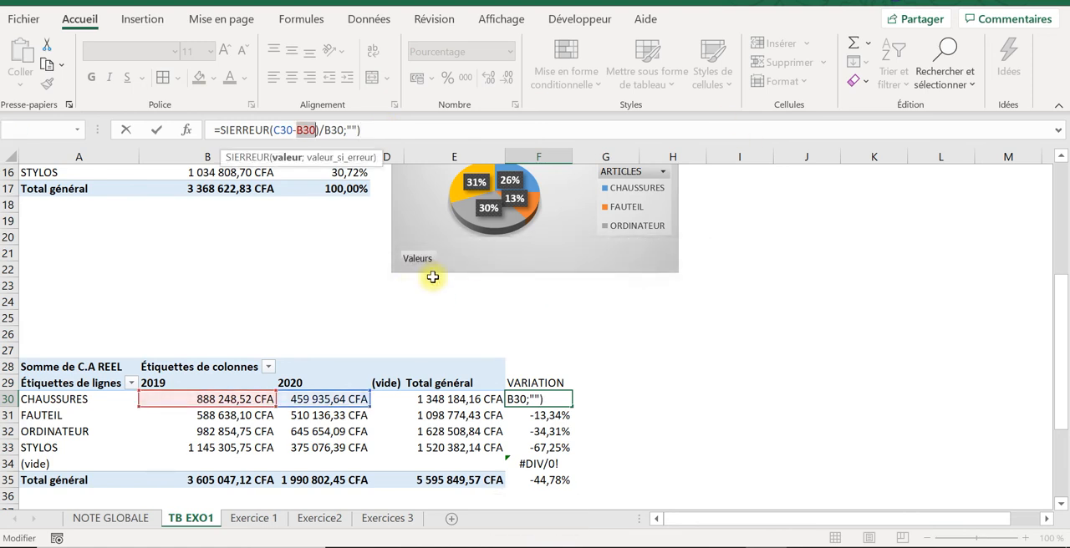
Step: Correct the formula in F30 to =SIERREUR((C30-B30)/B30;"") and fill it down to F35
{"action": "left_click", "coordinate": [275, 127]}
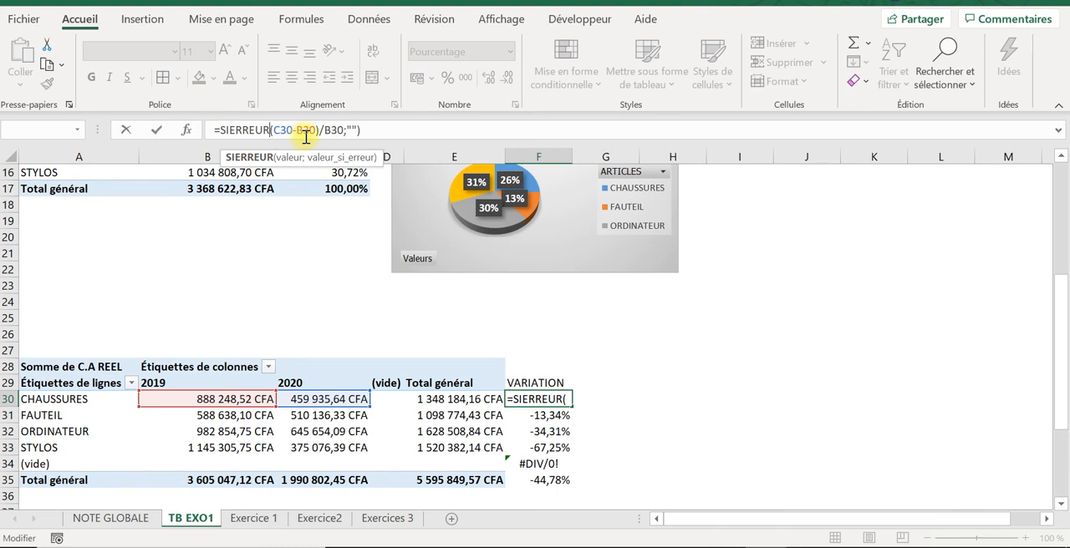
{"action": "type", "text": "("}
{"action": "left_click", "coordinate": [427, 130]}
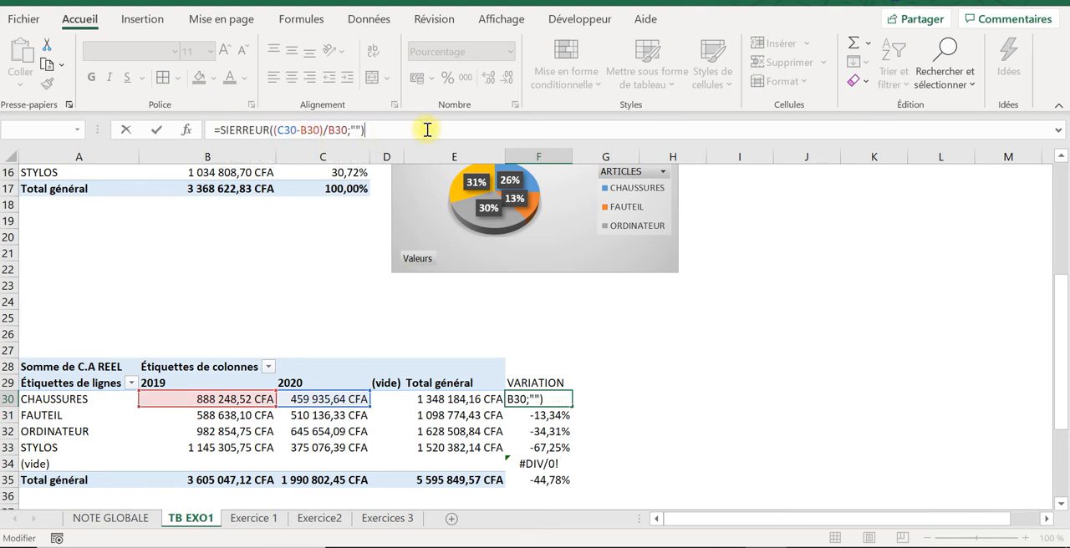
{"action": "key", "text": "Return"}
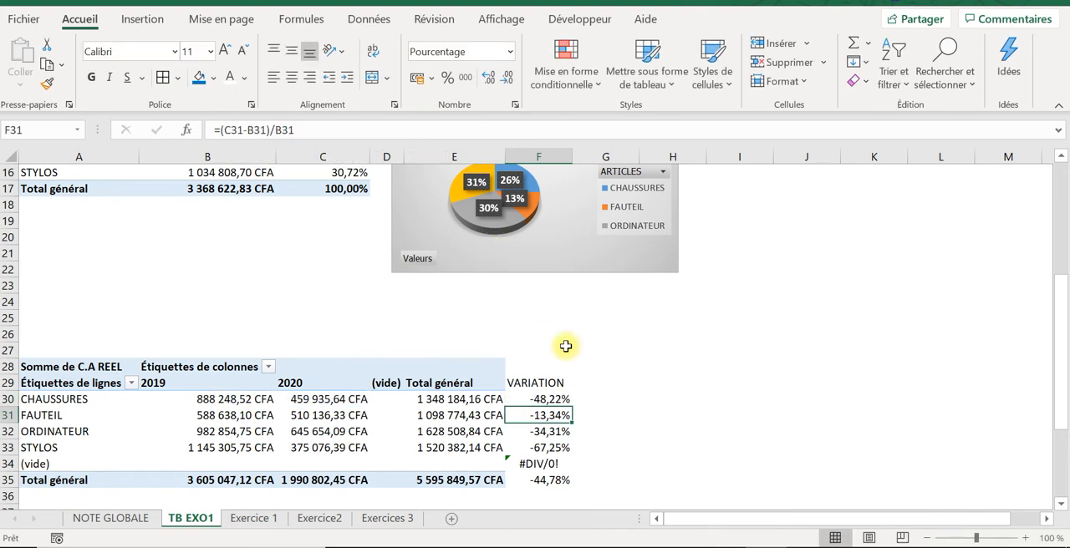
{"action": "left_click", "coordinate": [557, 398]}
{"action": "left_click_drag", "start_coordinate": [572, 407], "coordinate": [575, 483]}
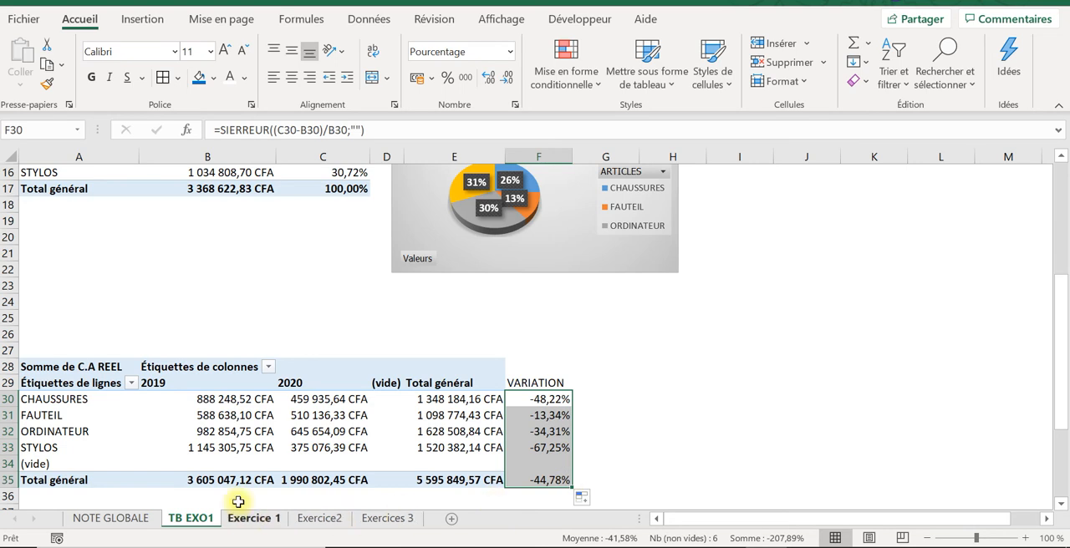
Step: Compare the 2019 and 2020 grand totals in B35 and C35 with the variations in F30 and F35
{"action": "left_click", "coordinate": [208, 480]}
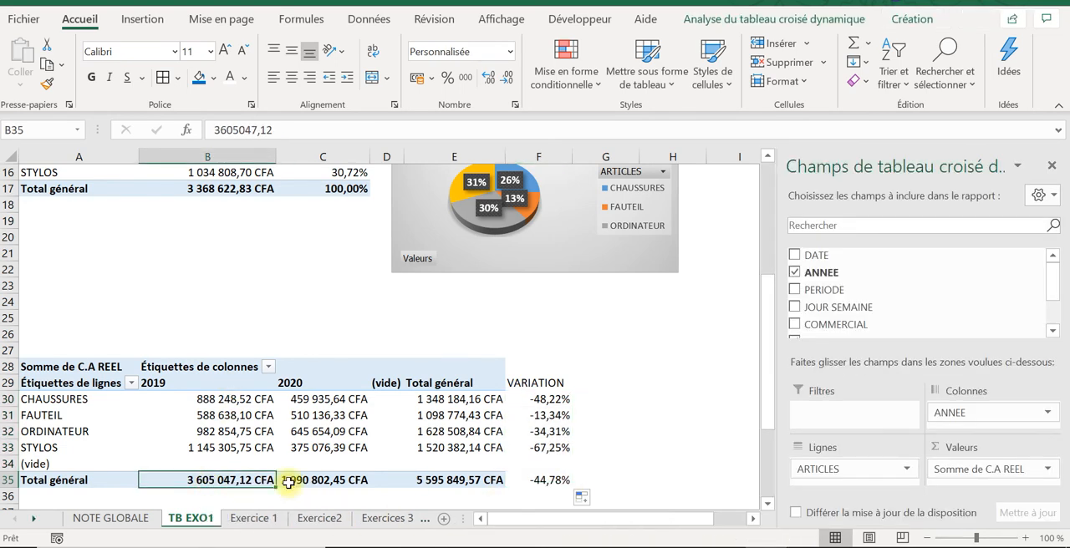
{"action": "left_click", "coordinate": [323, 486]}
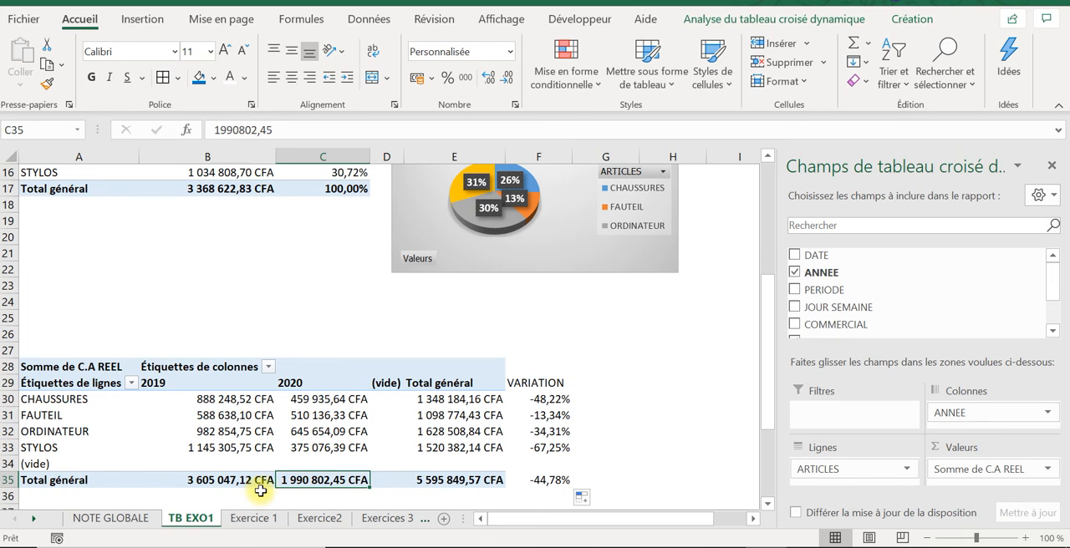
{"action": "left_click", "coordinate": [542, 397]}
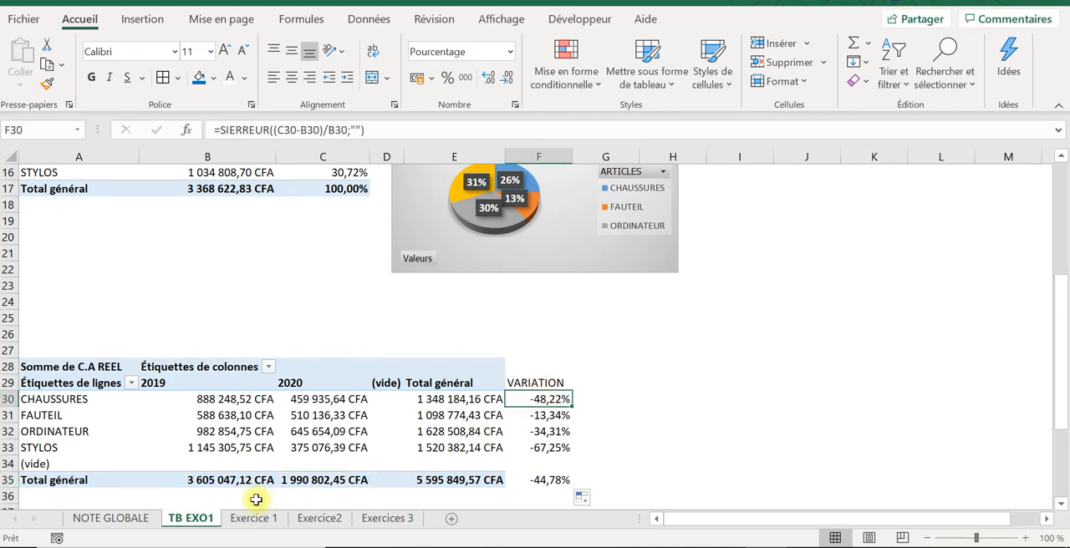
{"action": "left_click", "coordinate": [551, 480]}
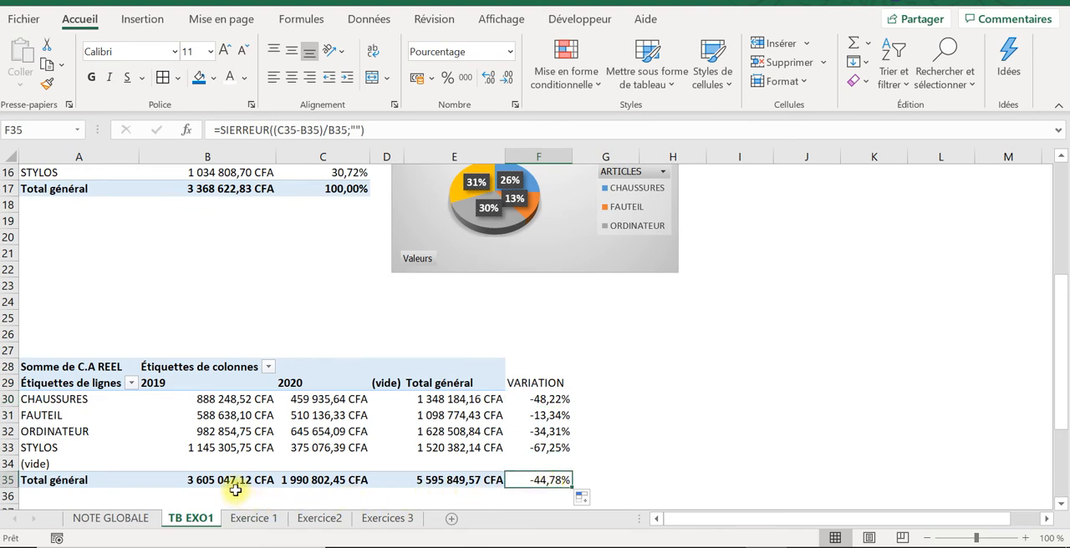
{"action": "mouse_move", "coordinate": [235, 492]}
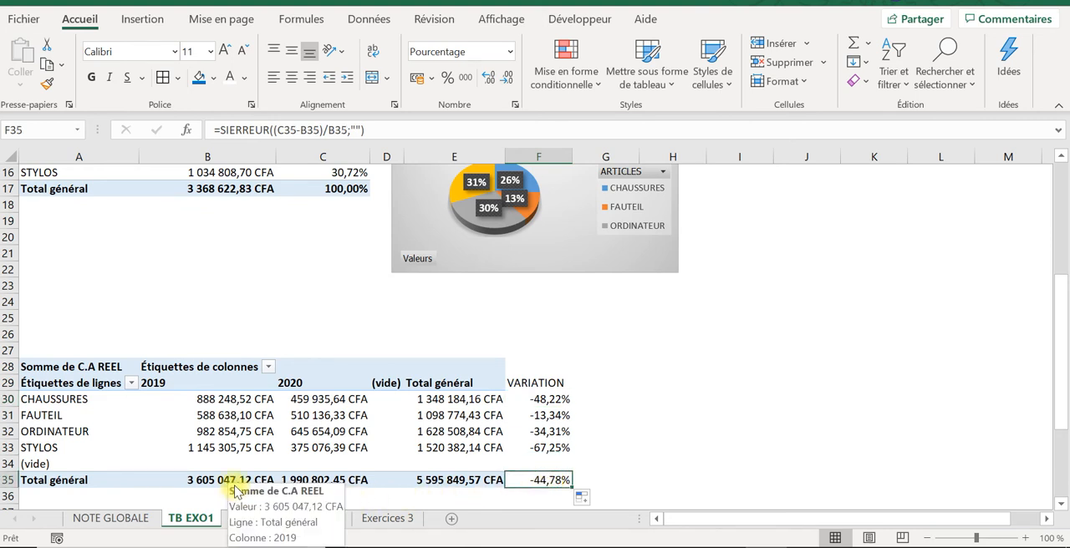
{"action": "left_click", "coordinate": [344, 480]}
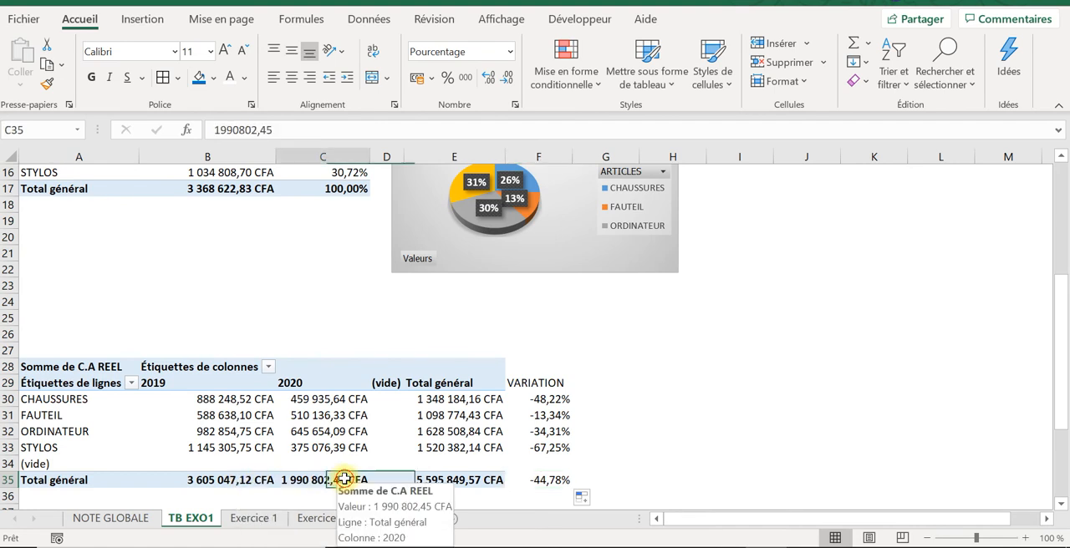
{"action": "left_click", "coordinate": [572, 479]}
Step: Check the overall variation by entering the formula =B35*(1+F35) in G35
{"action": "left_click", "coordinate": [614, 495]}
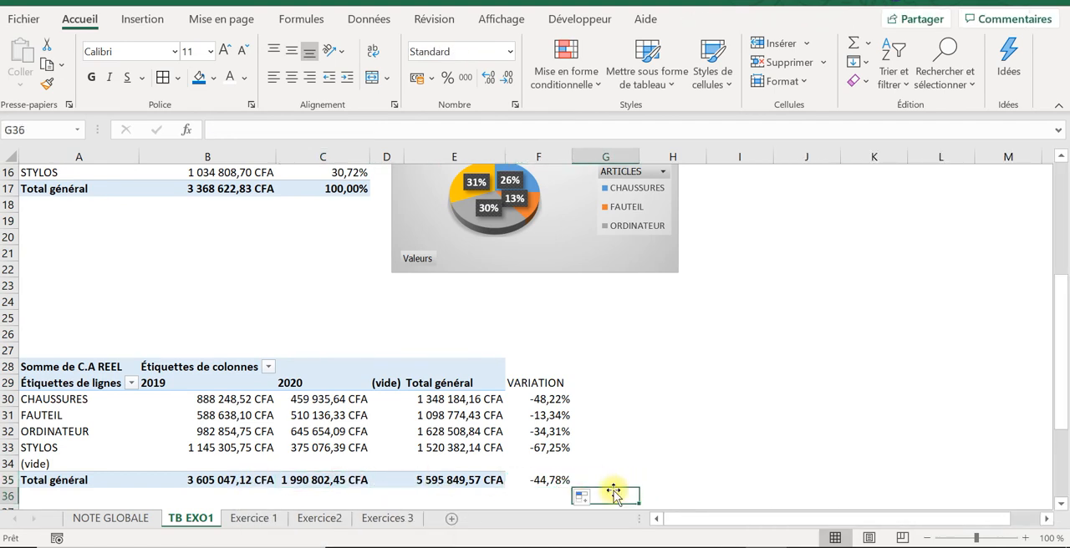
{"action": "left_click", "coordinate": [614, 484]}
{"action": "type", "text": "="}
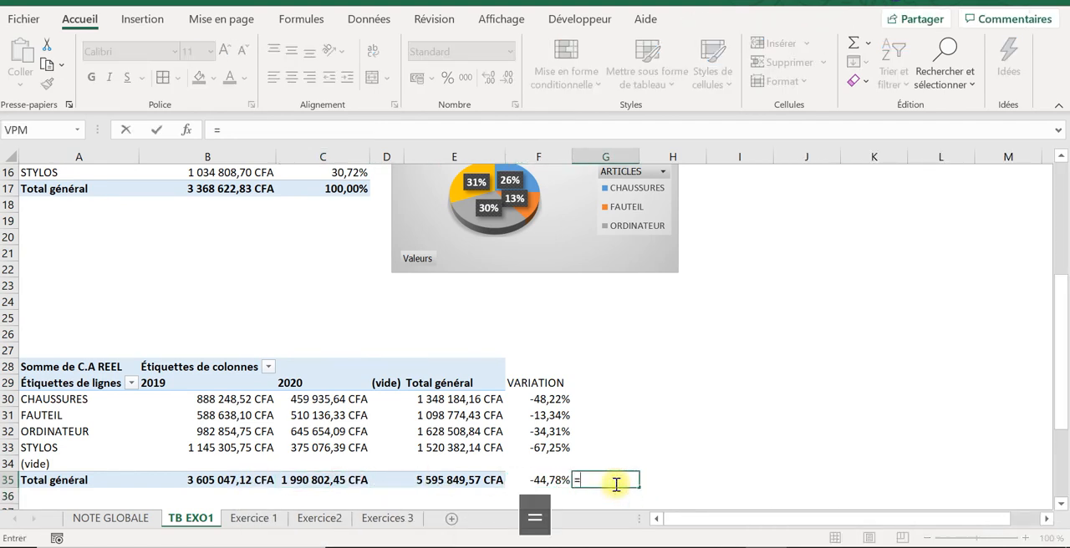
{"action": "left_click", "coordinate": [211, 479]}
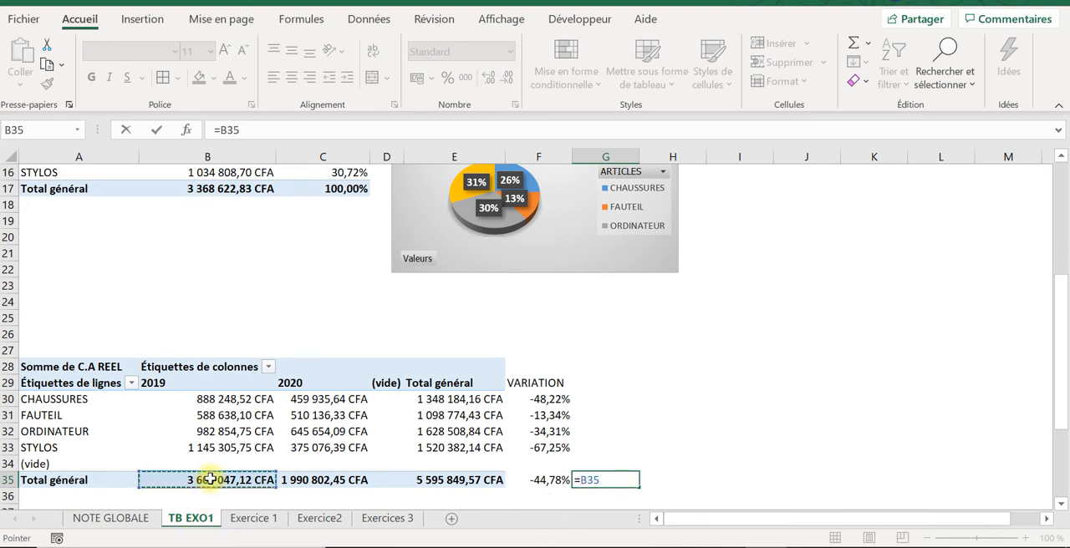
{"action": "type", "text": "*"}
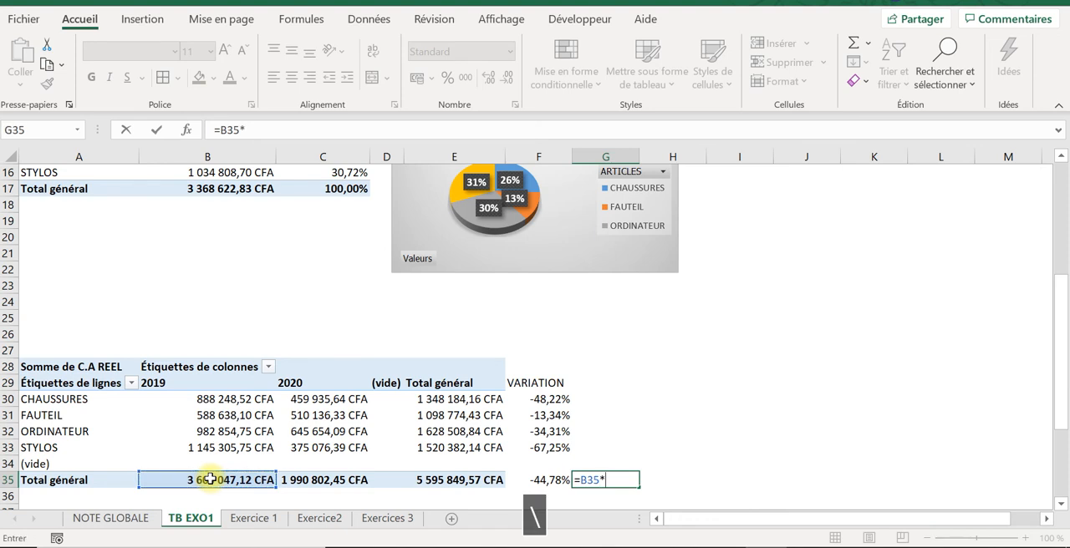
{"action": "type", "text": "(1"}
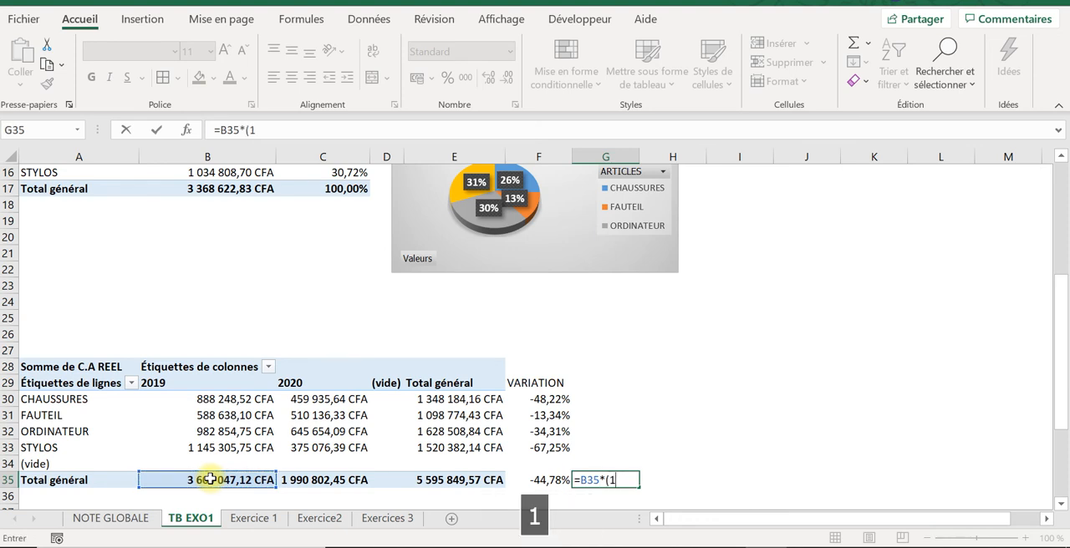
{"action": "key", "text": "Caps_Lock"}
{"action": "type", "text": "="}
{"action": "key", "text": "BackSpace"}
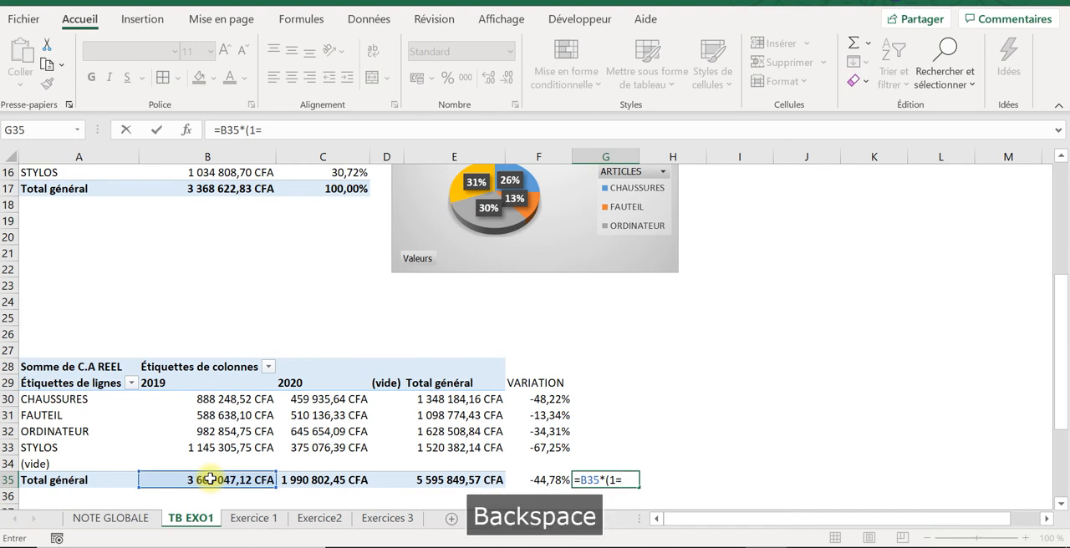
{"action": "key", "text": "Caps_Lock"}
{"action": "type", "text": "+"}
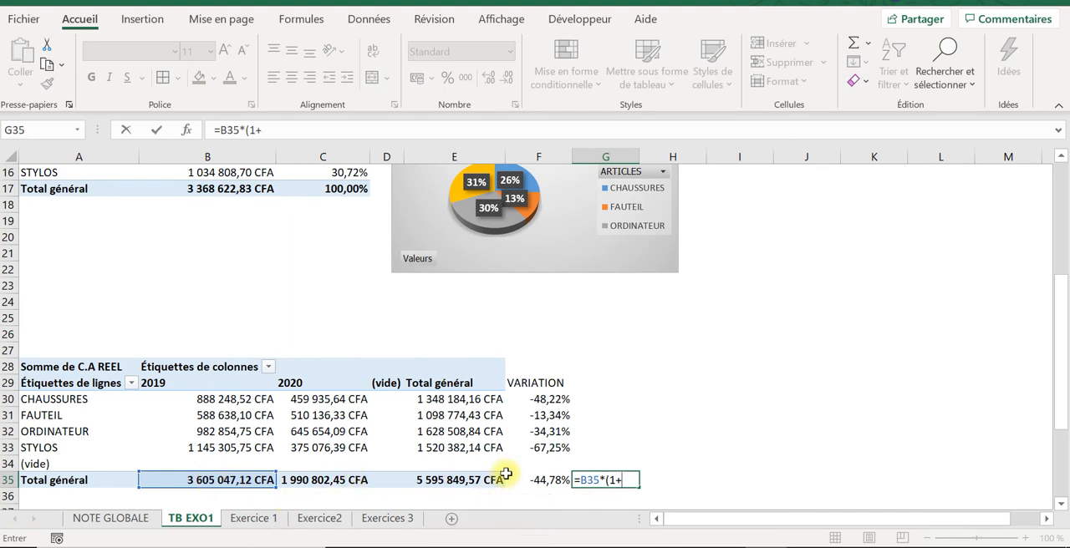
{"action": "left_click", "coordinate": [538, 479]}
{"action": "type", "text": ")"}
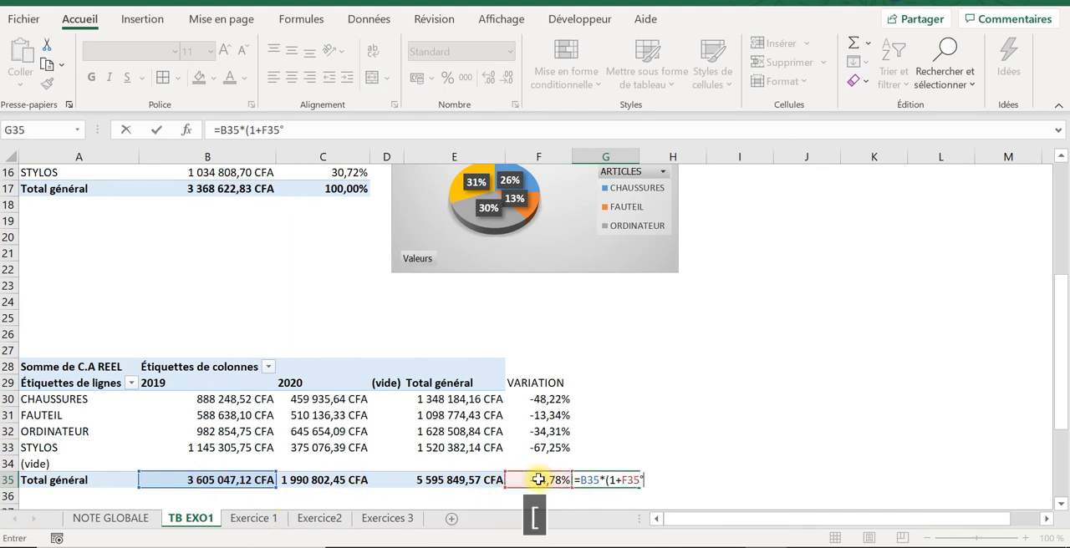
{"action": "key", "text": "BackSpace"}
{"action": "type", "text": ")"}
{"action": "key", "text": "Return"}
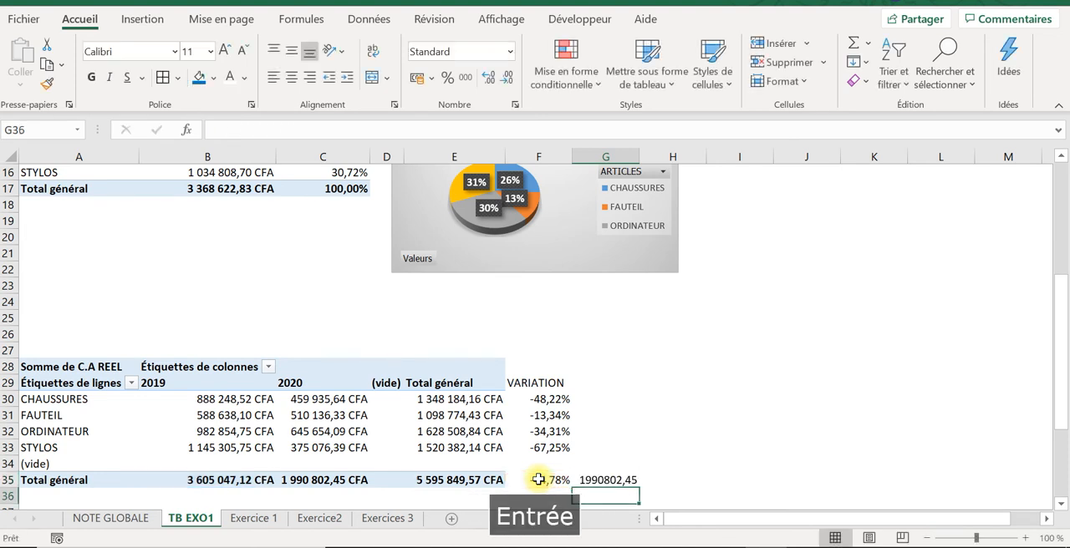
Step: Compare the check result in G35 with the 2020 total in C35, and delete the check formula
{"action": "left_click", "coordinate": [576, 483]}
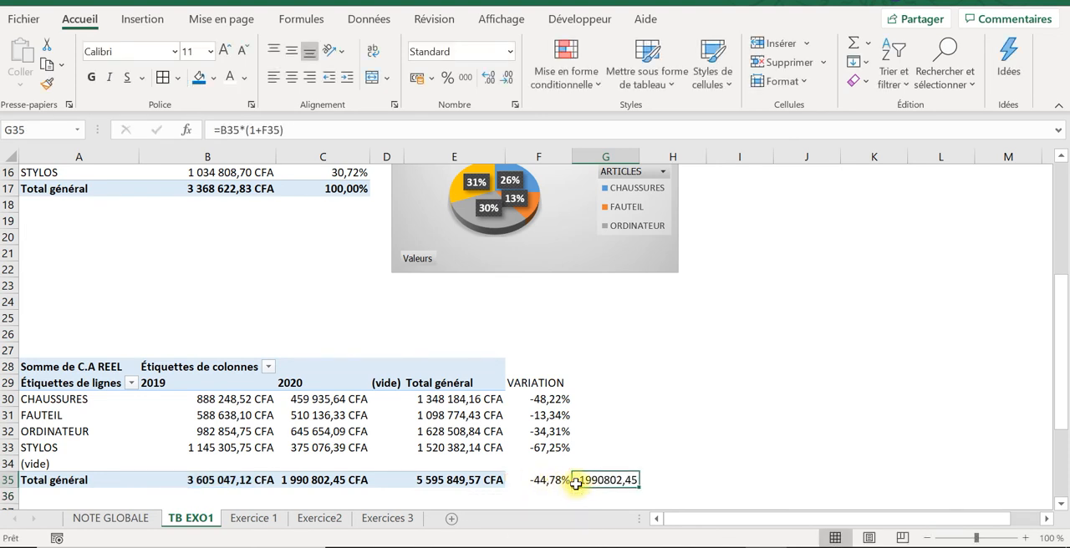
{"action": "left_click", "coordinate": [294, 480]}
{"action": "left_click", "coordinate": [582, 484]}
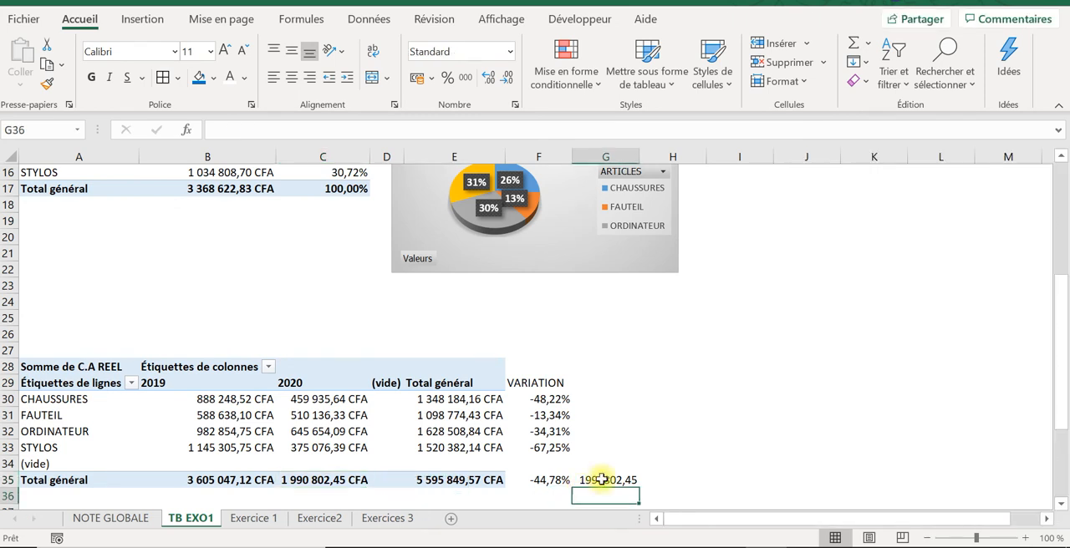
{"action": "key", "text": "Delete"}
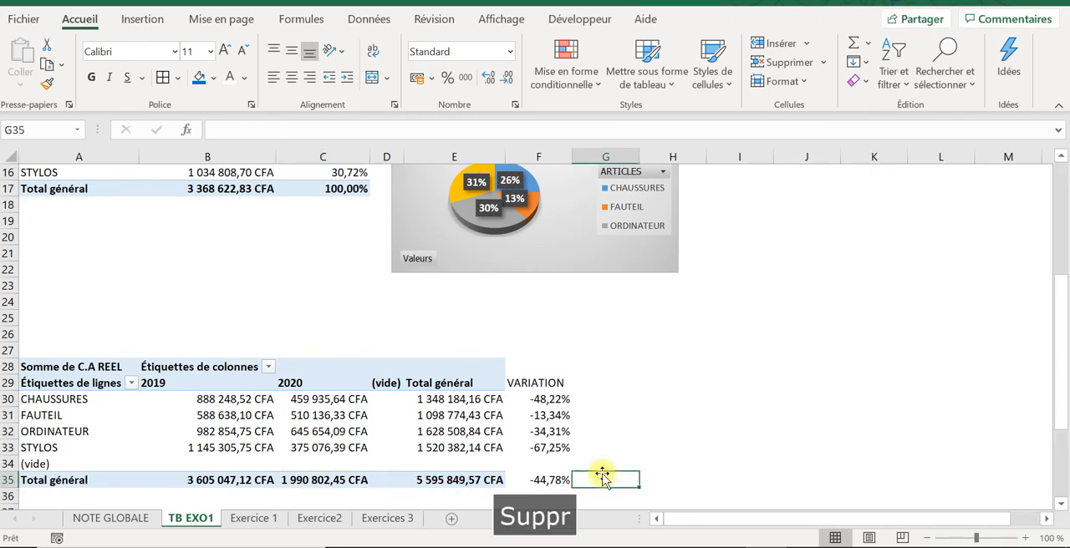
Step: Examine the Total général variation in F35, and select the STYLOS and CHAUSSURES variations in F33 and F30
{"action": "left_click", "coordinate": [545, 479]}
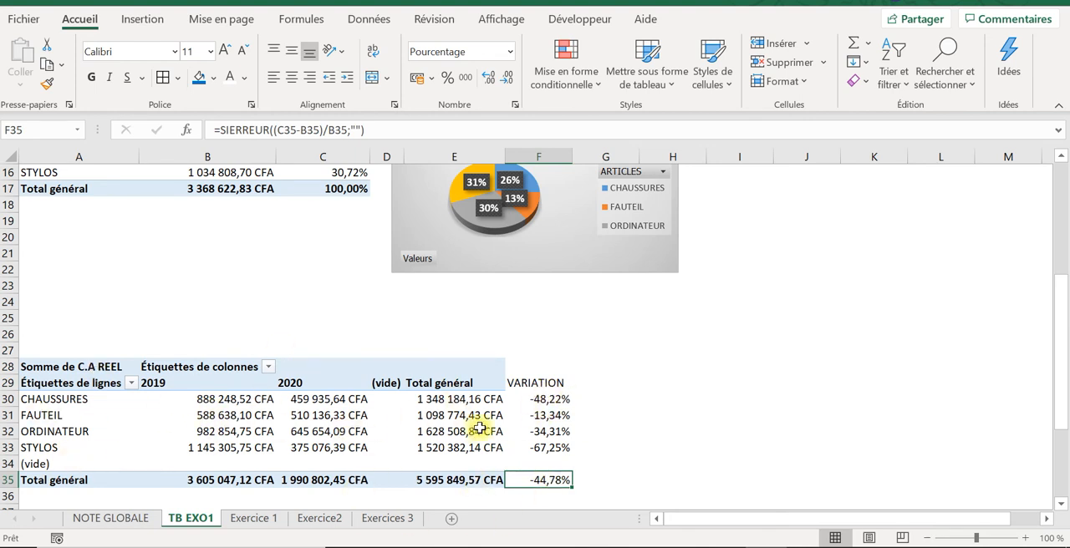
{"action": "left_click", "coordinate": [556, 449]}
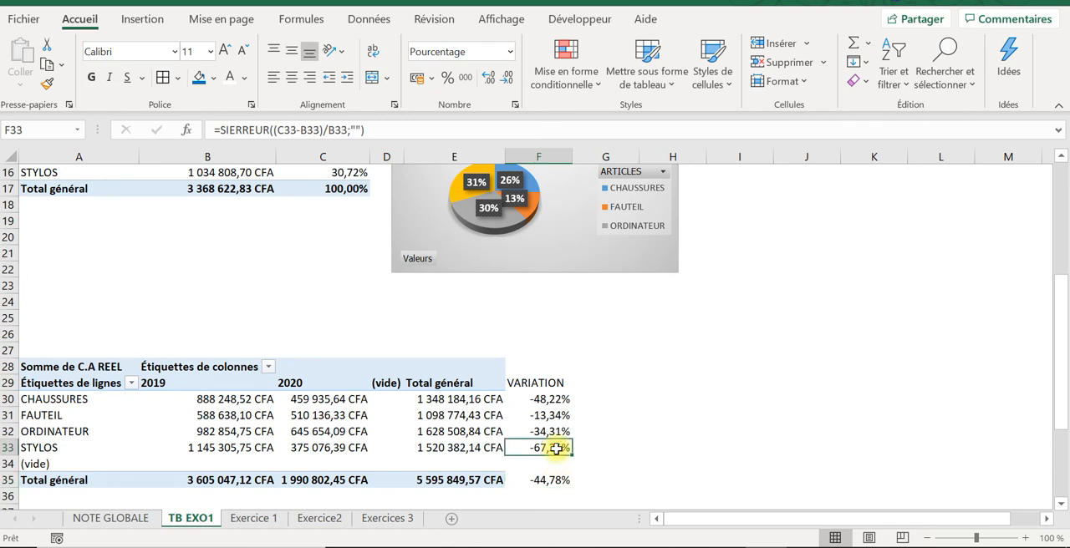
{"action": "left_click", "coordinate": [554, 396], "text": "ctrl"}
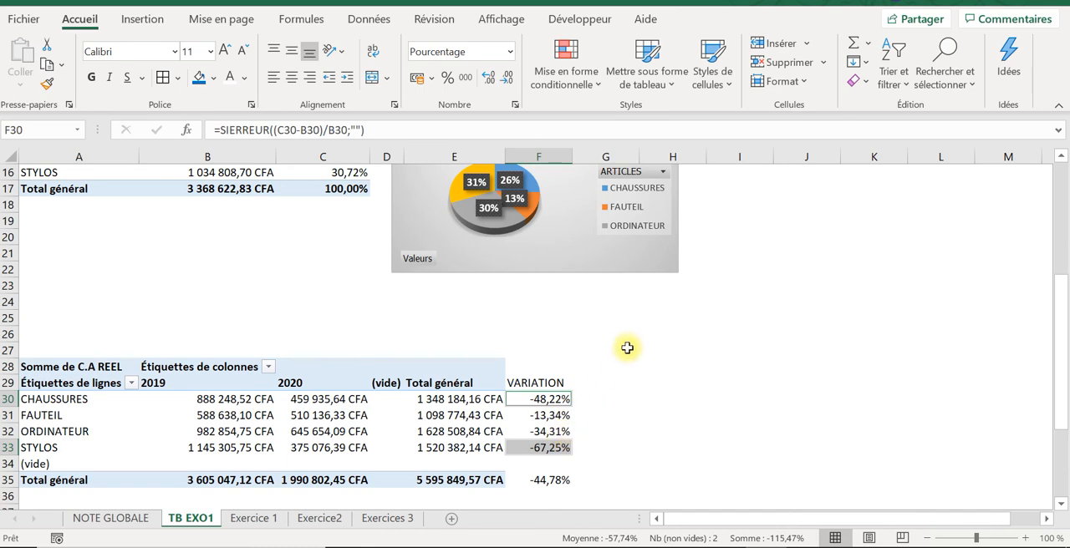
Step: On the Exercice 1 sheet, enter 10 in K7 as the Votre Note mark for question 6
{"action": "left_click", "coordinate": [242, 519]}
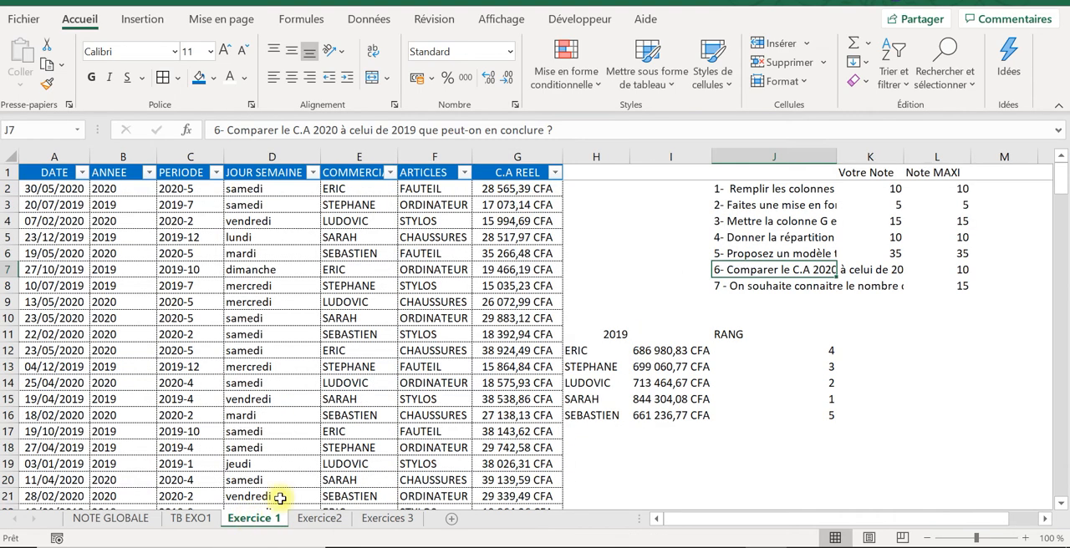
{"action": "left_click", "coordinate": [891, 269]}
{"action": "left_click", "coordinate": [895, 284]}
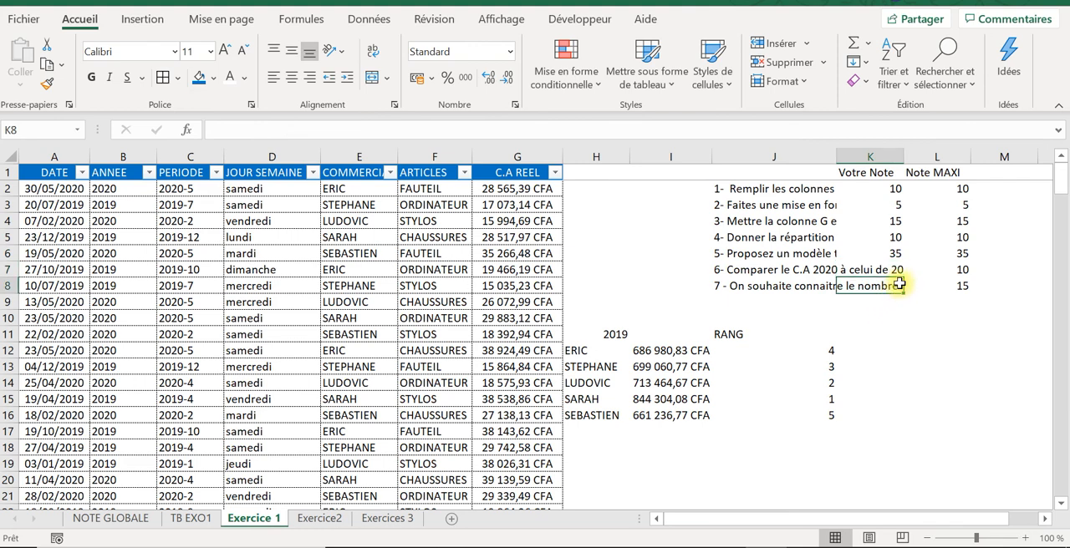
{"action": "left_click", "coordinate": [949, 271]}
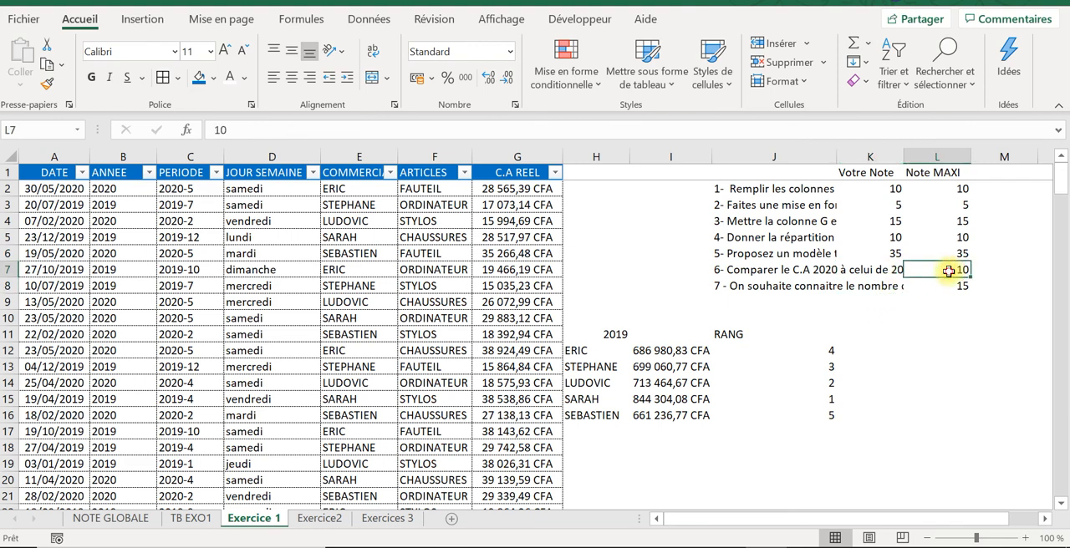
{"action": "double_click", "coordinate": [950, 270]}
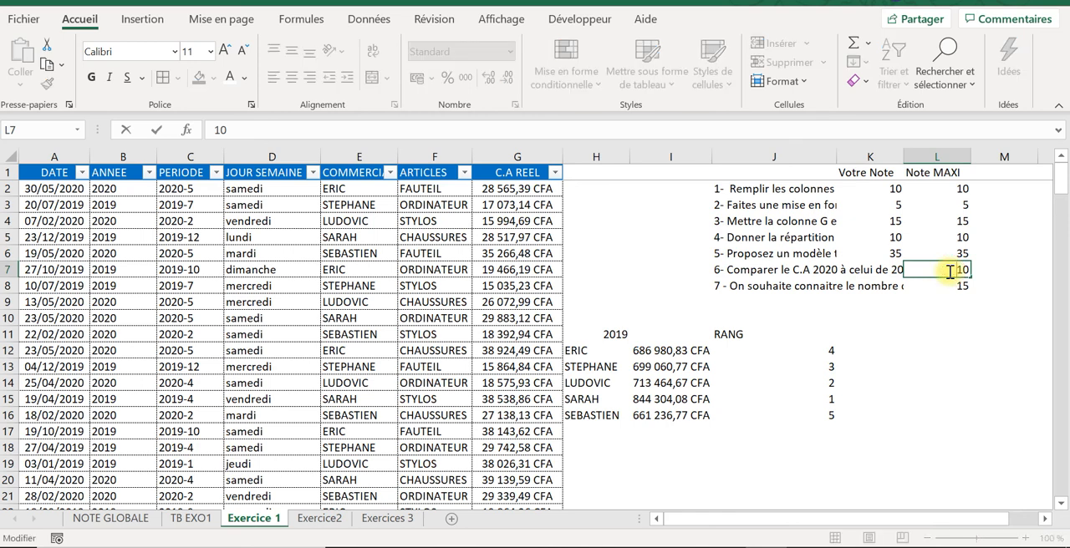
{"action": "key", "text": "Left"}
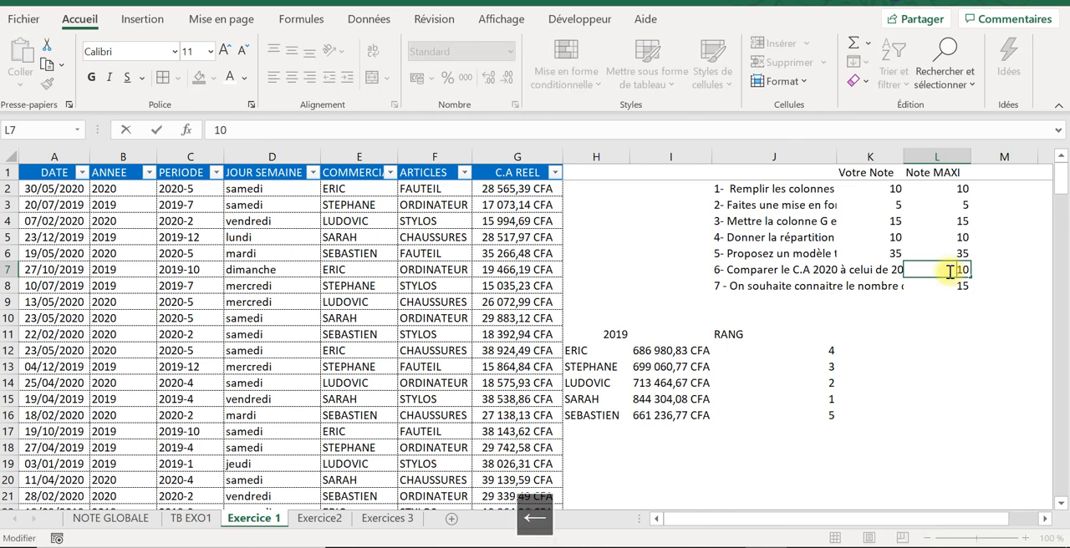
{"action": "key", "text": "Left"}
{"action": "left_click", "coordinate": [900, 238]}
{"action": "left_click", "coordinate": [897, 254]}
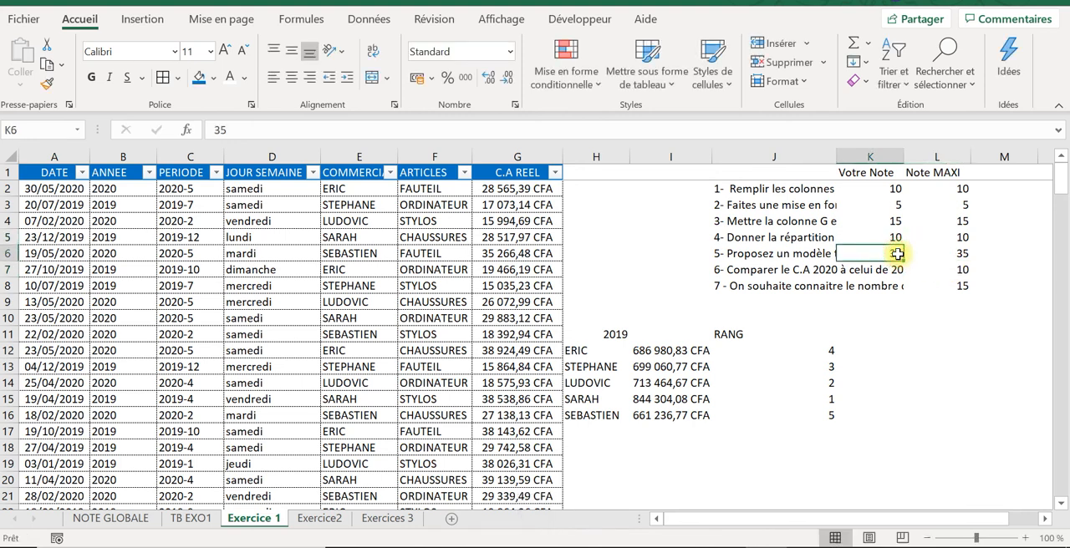
{"action": "key", "text": "Down"}
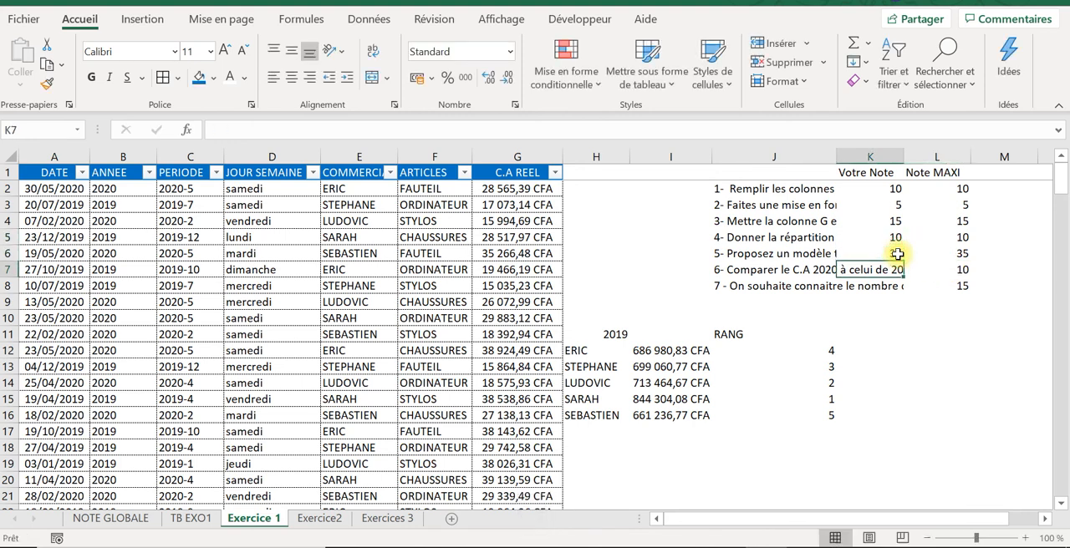
{"action": "key", "text": "Caps_Lock"}
{"action": "type", "text": "10"}
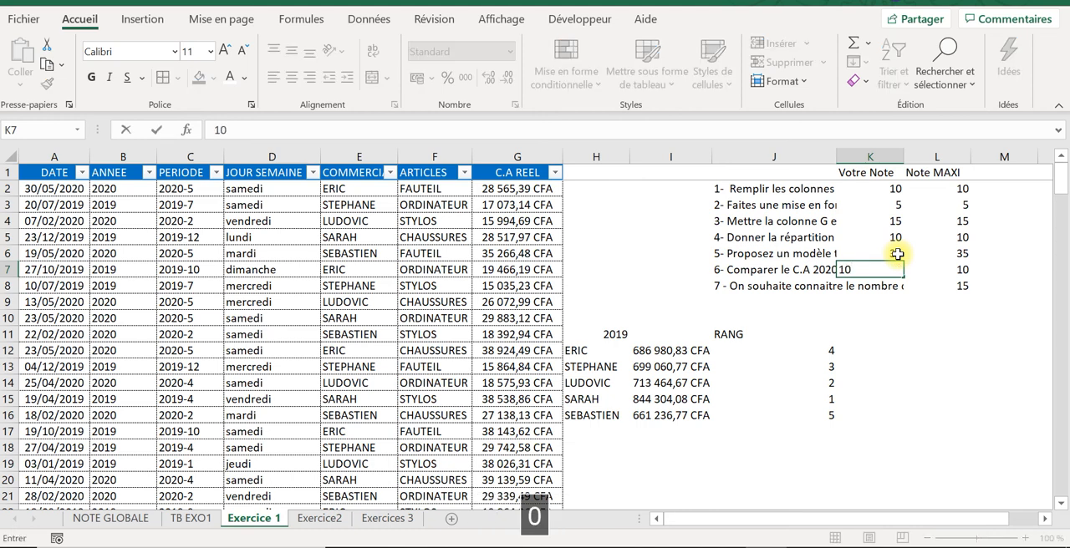
{"action": "key", "text": "Return"}
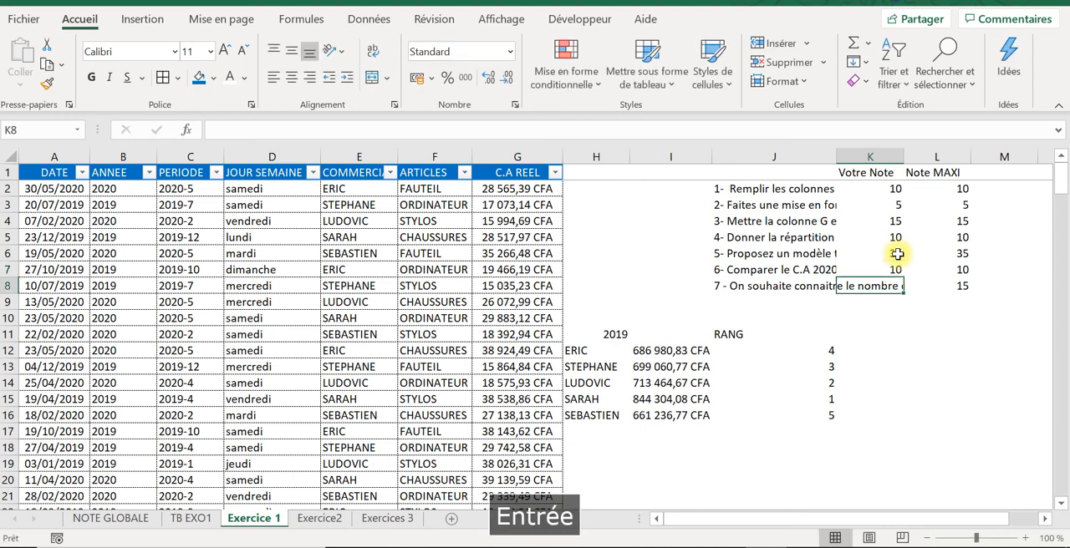
Step: Read question 7 in J8 and enter the label Q7 in H20
{"action": "left_click", "coordinate": [766, 289]}
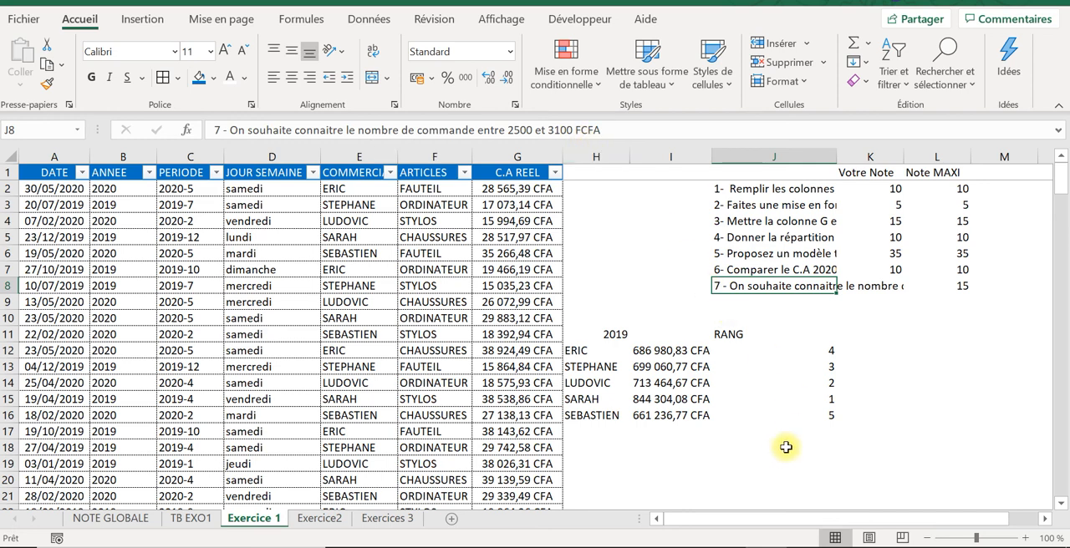
{"action": "left_click", "coordinate": [628, 481]}
{"action": "left_click", "coordinate": [655, 478]}
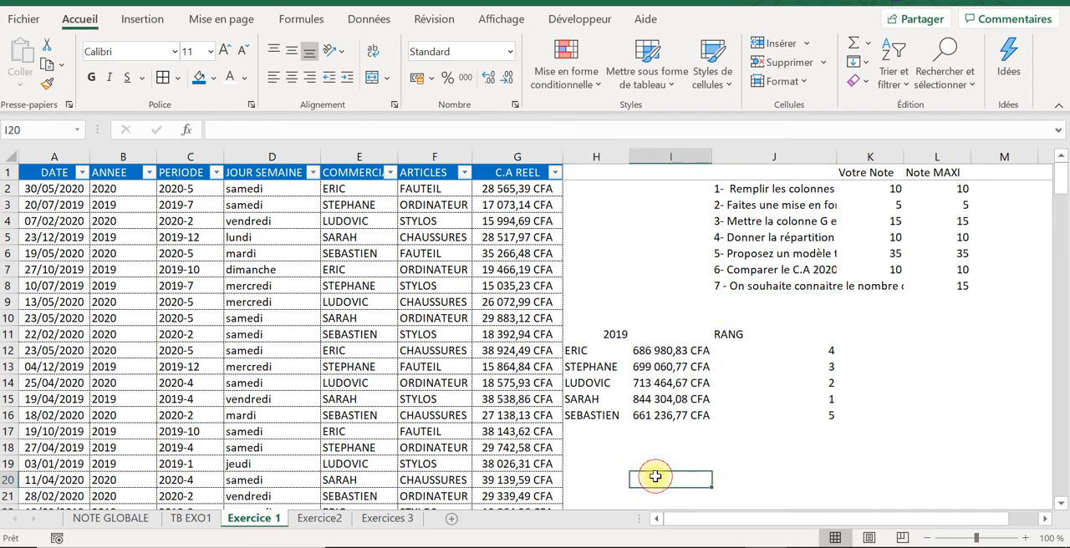
{"action": "left_click", "coordinate": [614, 478]}
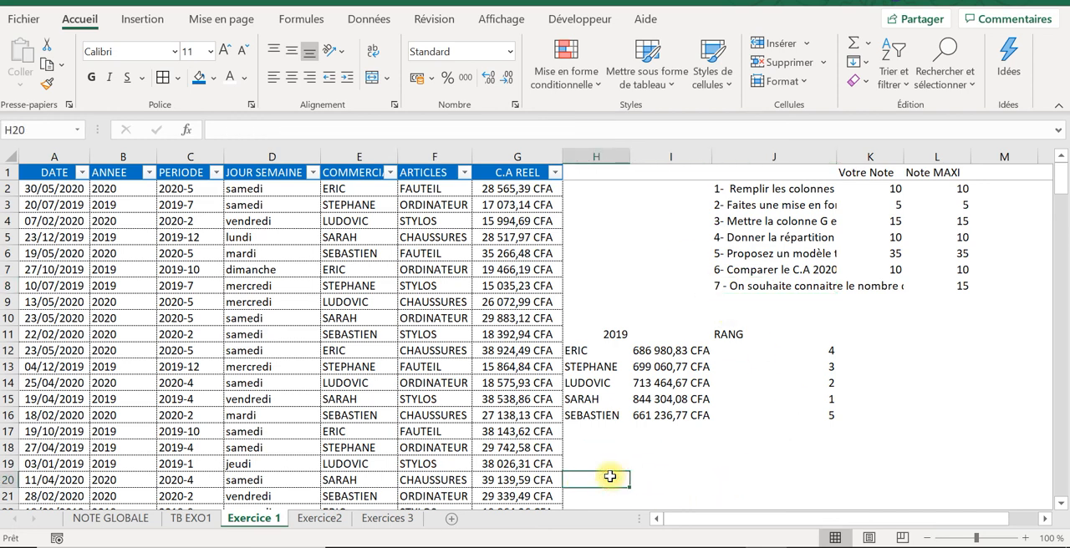
{"action": "key", "text": "Caps_Lock"}
{"action": "type", "text": "Q"}
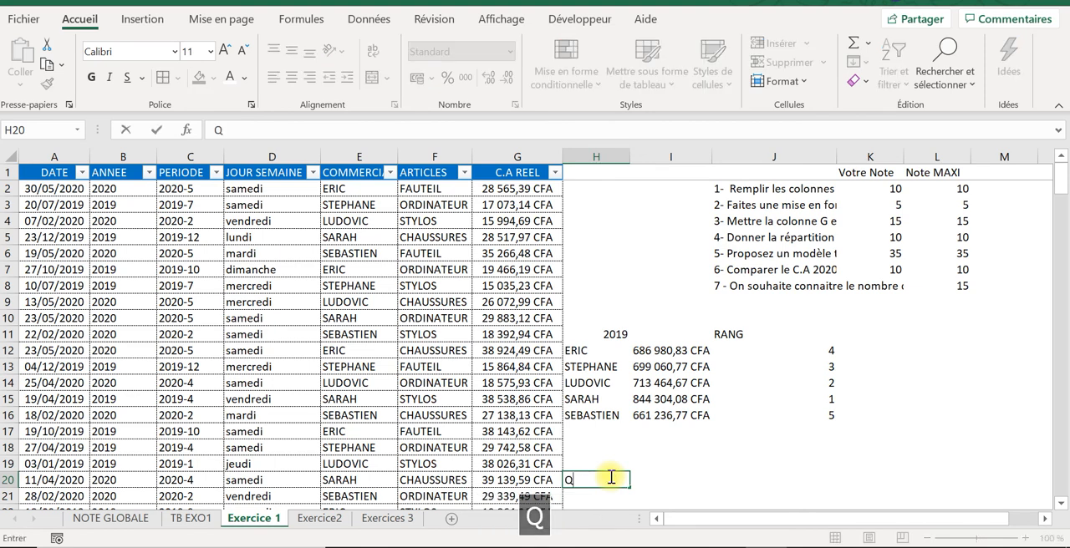
{"action": "type", "text": "7"}
{"action": "key", "text": "Tab"}
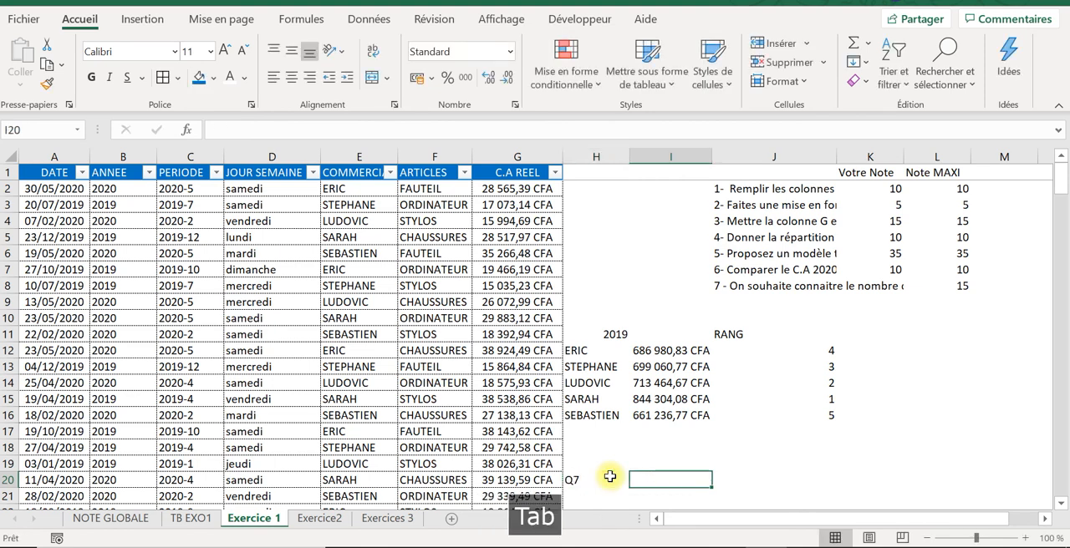
Step: Reread question 7 in J8 and begin an NB.SI.ENS formula in I20 to count the orders
{"action": "left_click", "coordinate": [752, 287]}
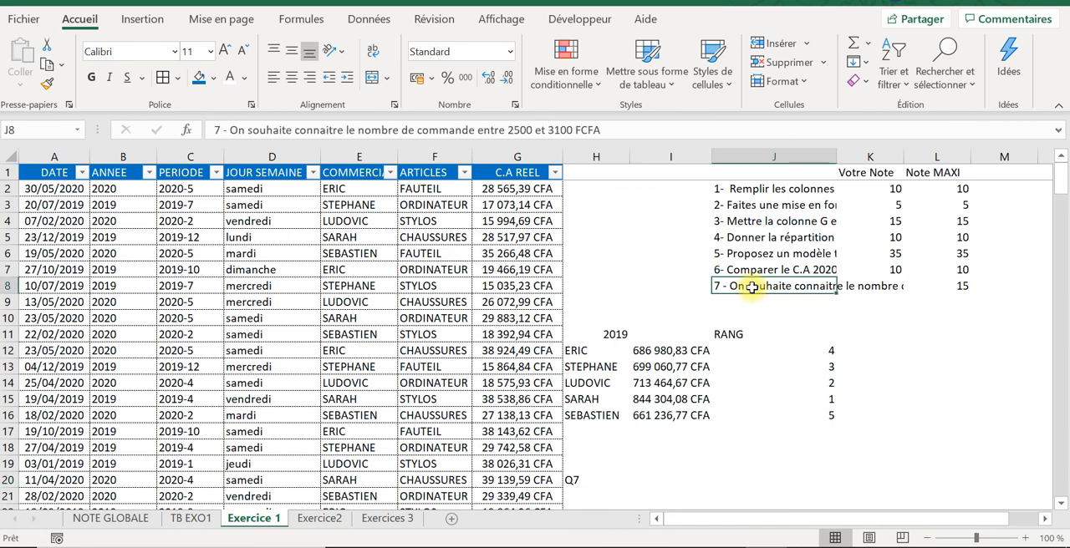
{"action": "left_click", "coordinate": [648, 482]}
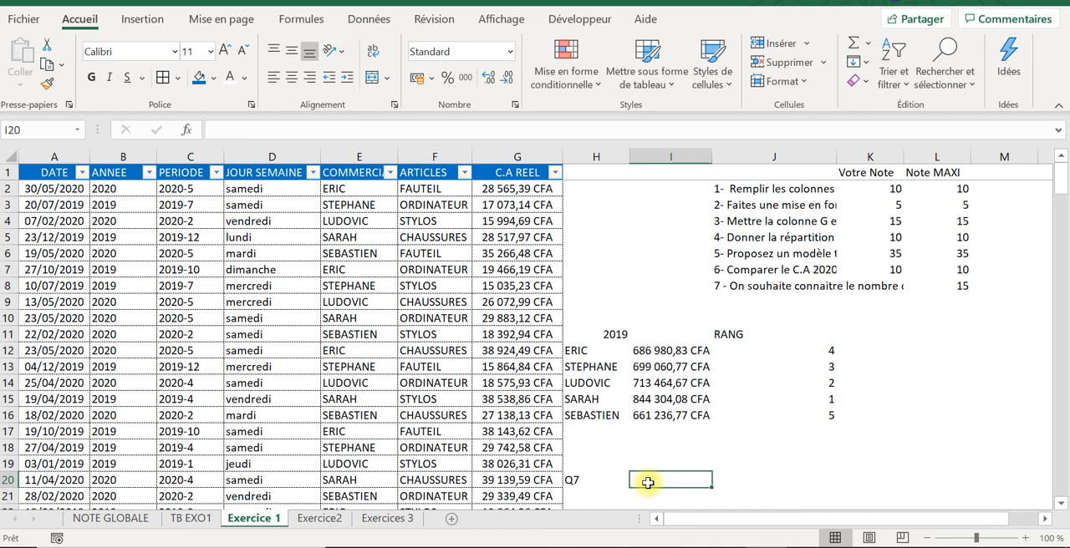
{"action": "type", "text": "+"}
{"action": "key", "text": "Caps_Lock"}
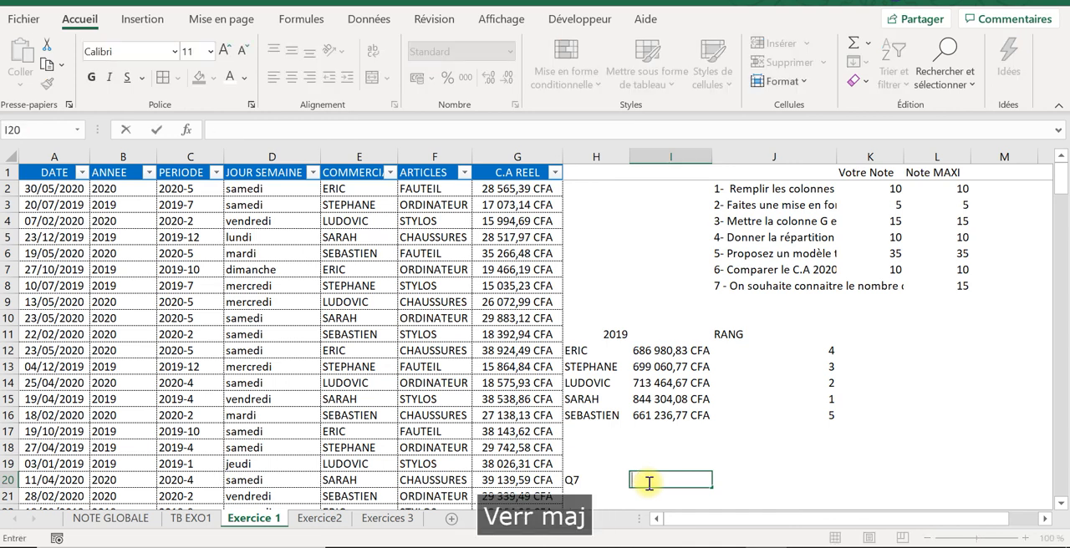
{"action": "key", "text": "BackSpace"}
{"action": "type", "text": "=nb"}
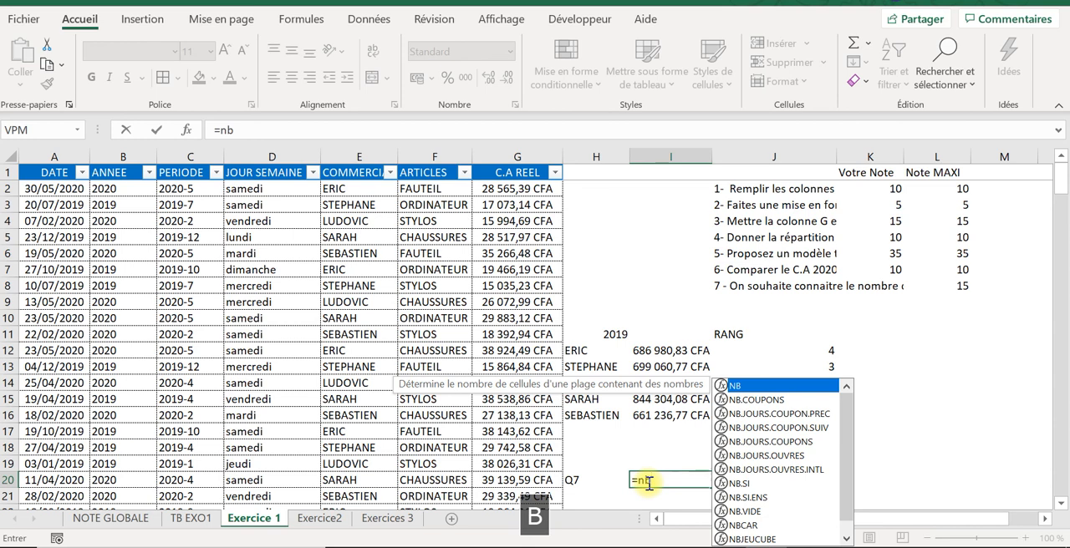
{"action": "type", "text": ";"}
{"action": "key", "text": "BackSpace"}
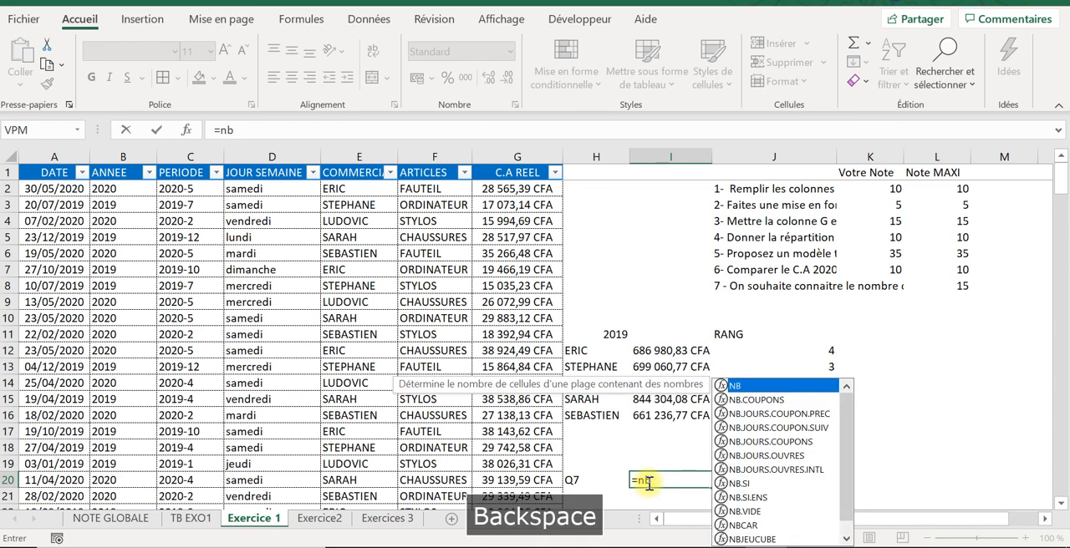
{"action": "key", "text": "Caps_Lock"}
{"action": "type", "text": "."}
{"action": "key", "text": "Caps_Lock"}
{"action": "type", "text": "si"}
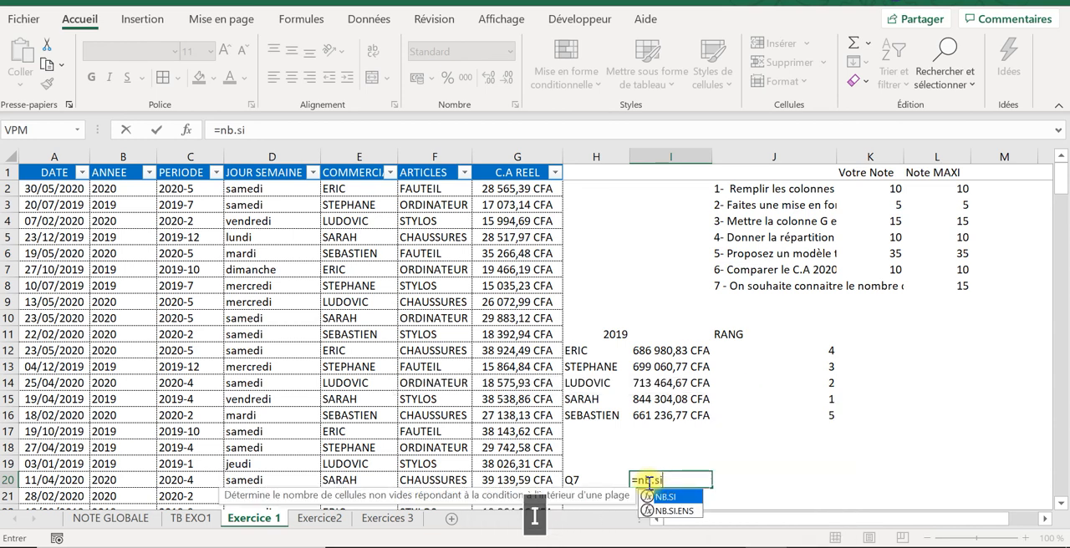
{"action": "double_click", "coordinate": [673, 511]}
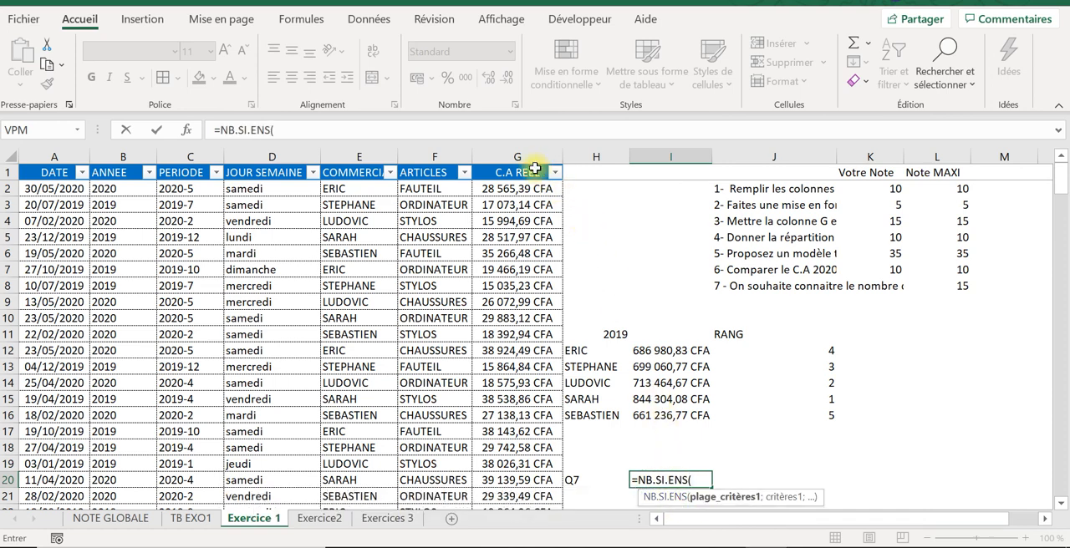
Step: Give the NB.SI.ENS formula in I20 column G as its first criteria range, with the criterion ">"&2500
{"action": "left_click", "coordinate": [528, 154]}
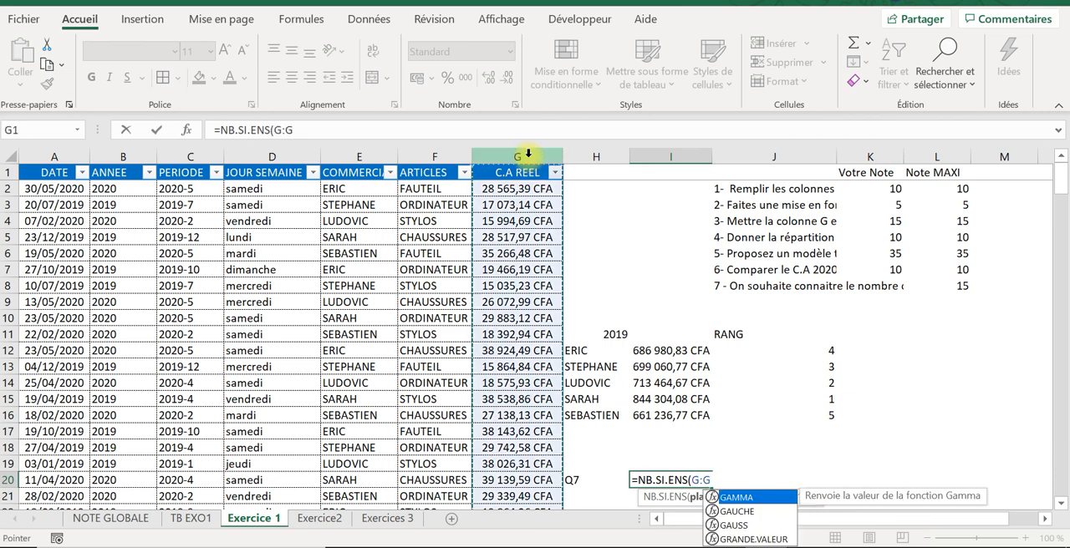
{"action": "type", "text": ";"}
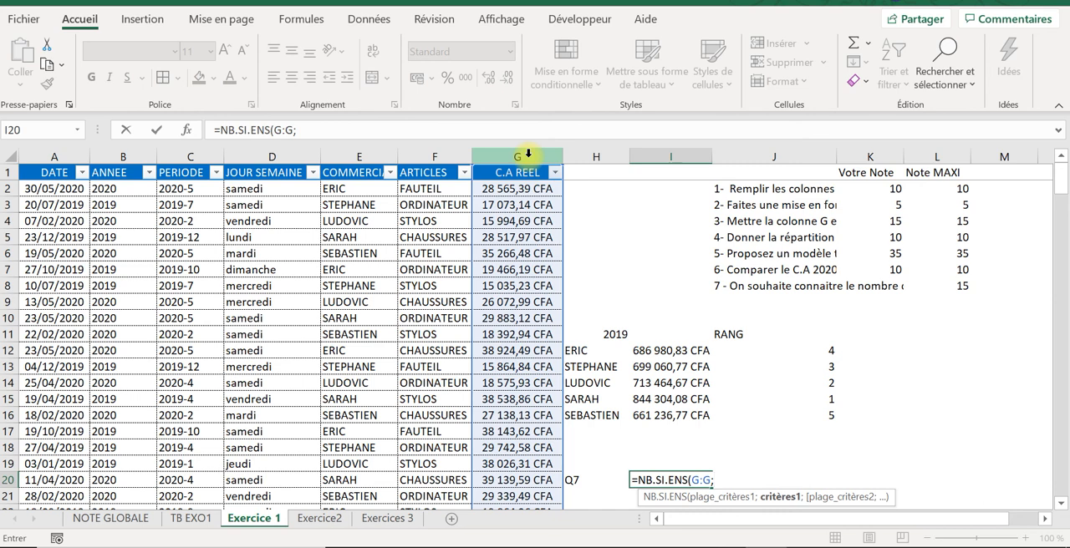
{"action": "type", "text": "\">\""}
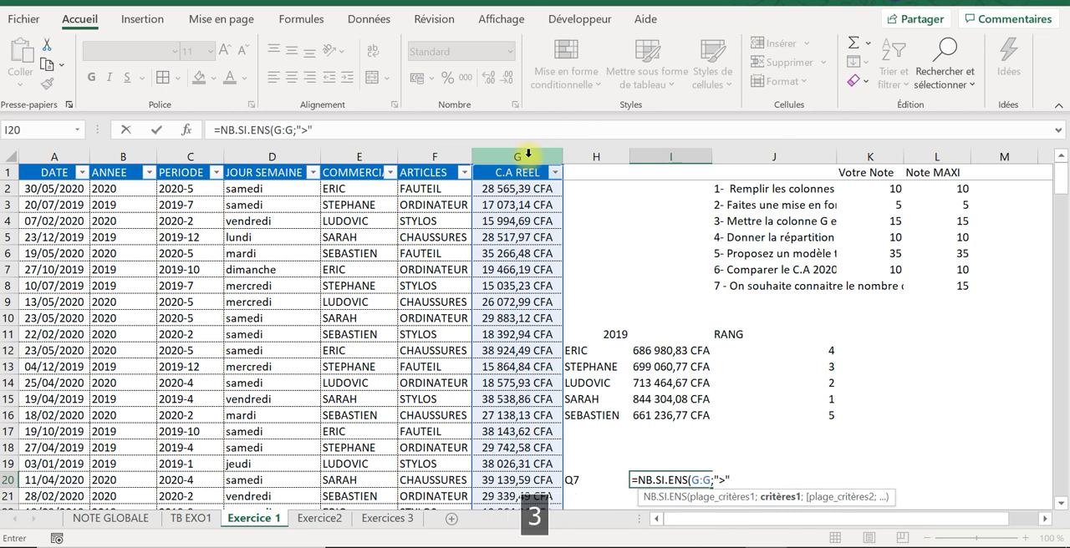
{"action": "type", "text": "&"}
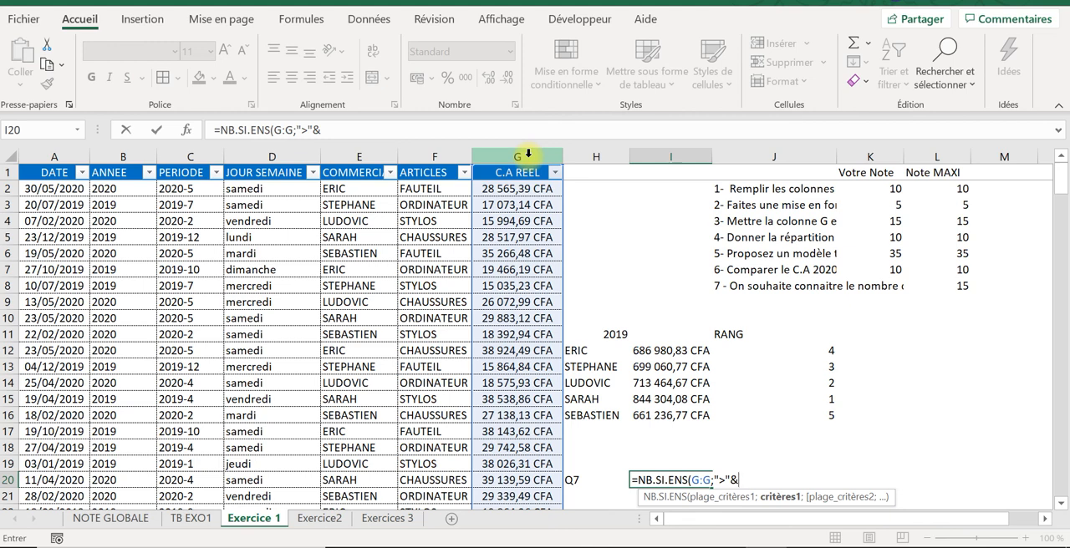
{"action": "key", "text": "Caps_Lock"}
{"action": "type", "text": "2"}
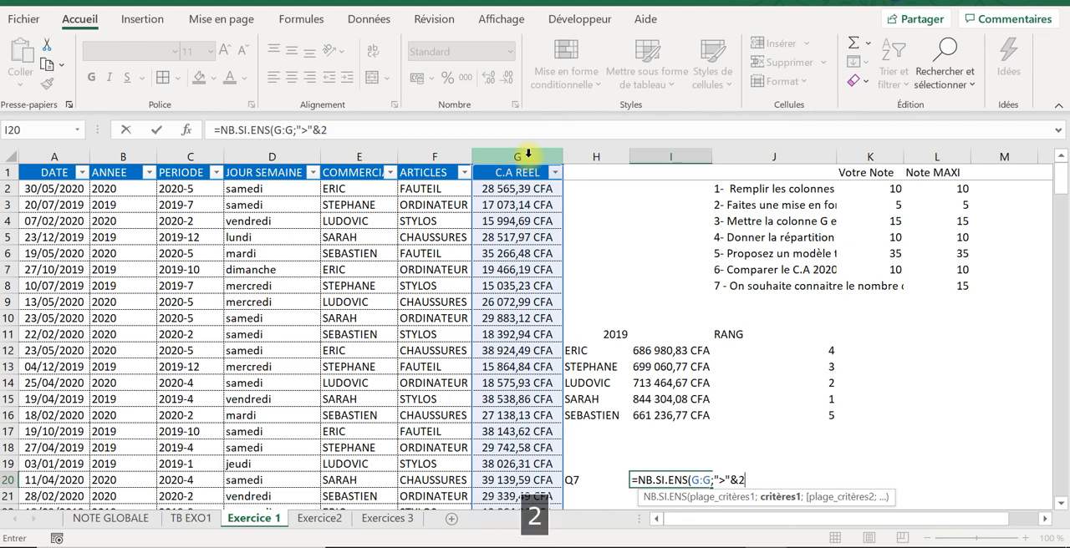
{"action": "type", "text": "5"}
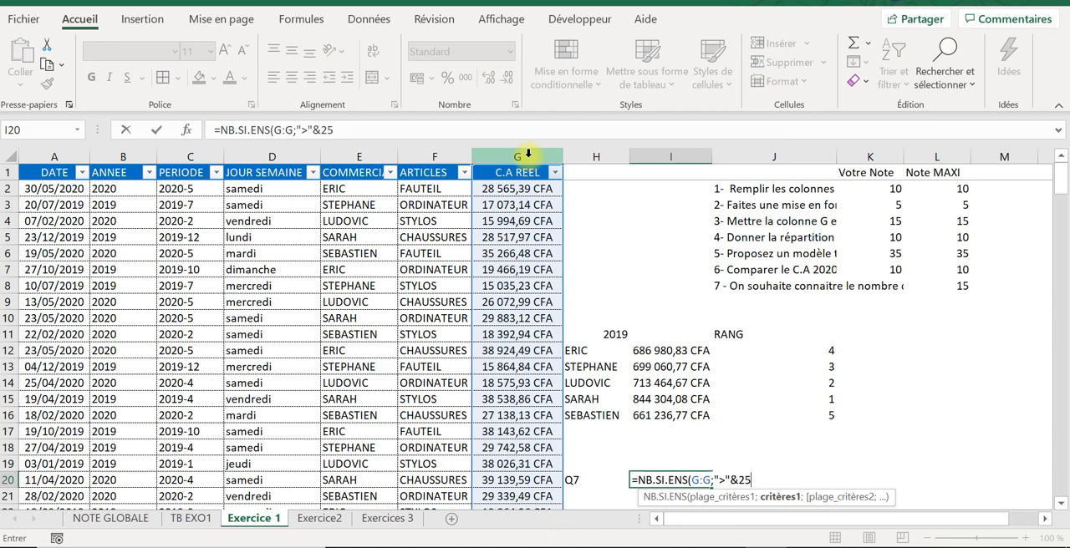
{"action": "type", "text": "00."}
{"action": "key", "text": "BackSpace"}
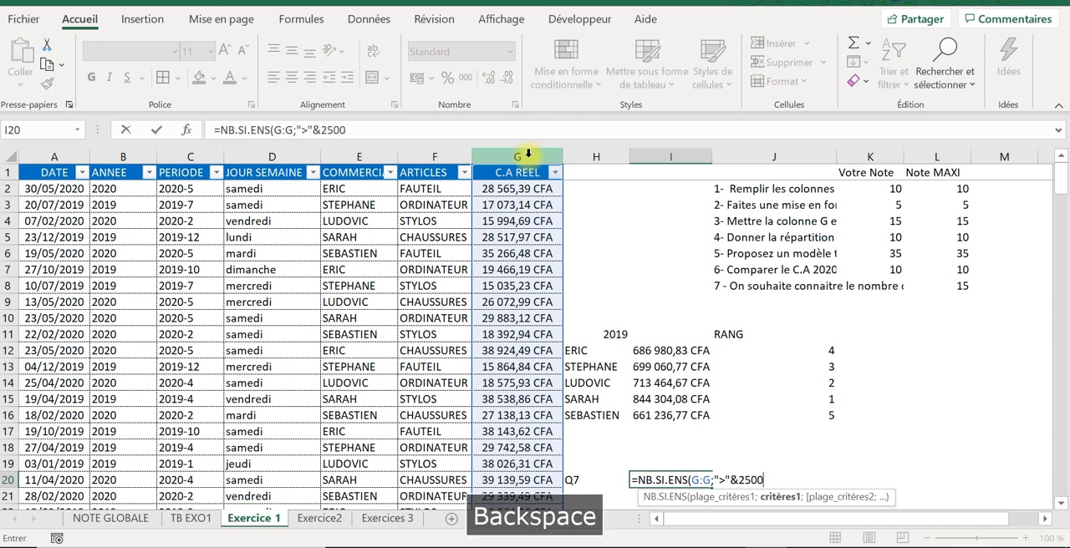
Step: Complete the NB.SI.ENS formula in I20 with column G as second criteria range and the criterion "<"&3100
{"action": "key", "text": "Caps_Lock"}
{"action": "type", "text": ";"}
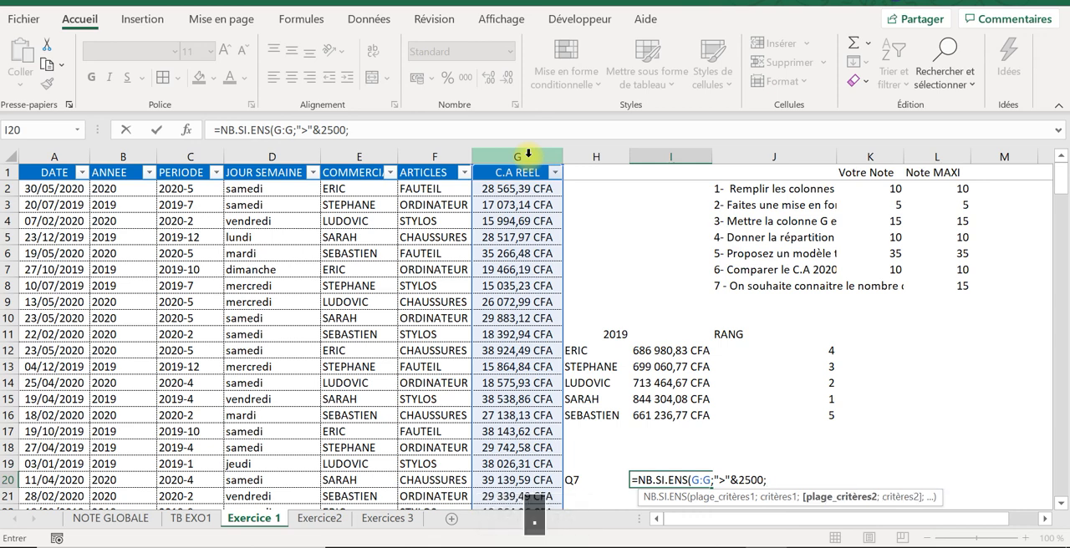
{"action": "left_click", "coordinate": [504, 153]}
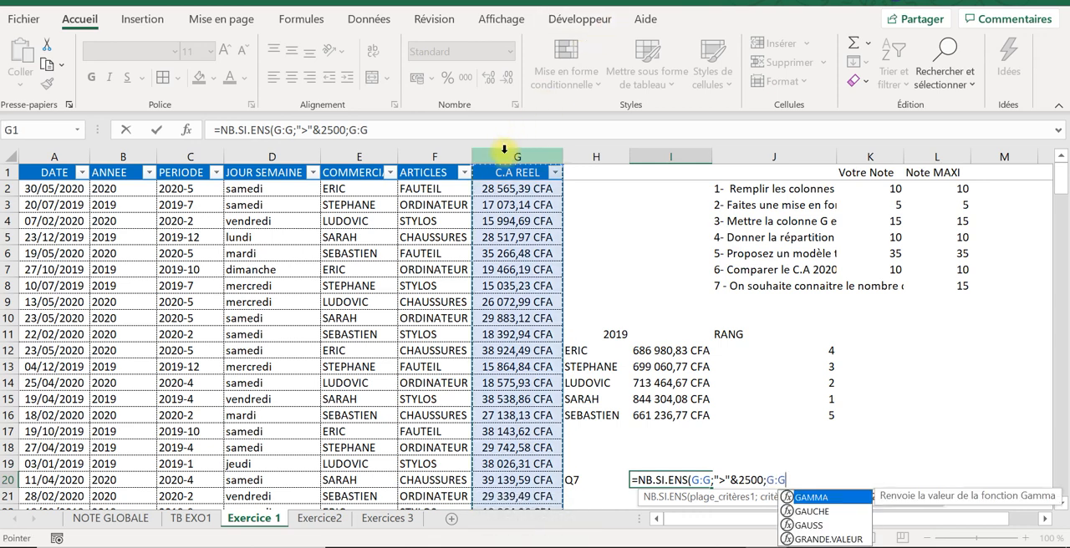
{"action": "type", "text": ";"}
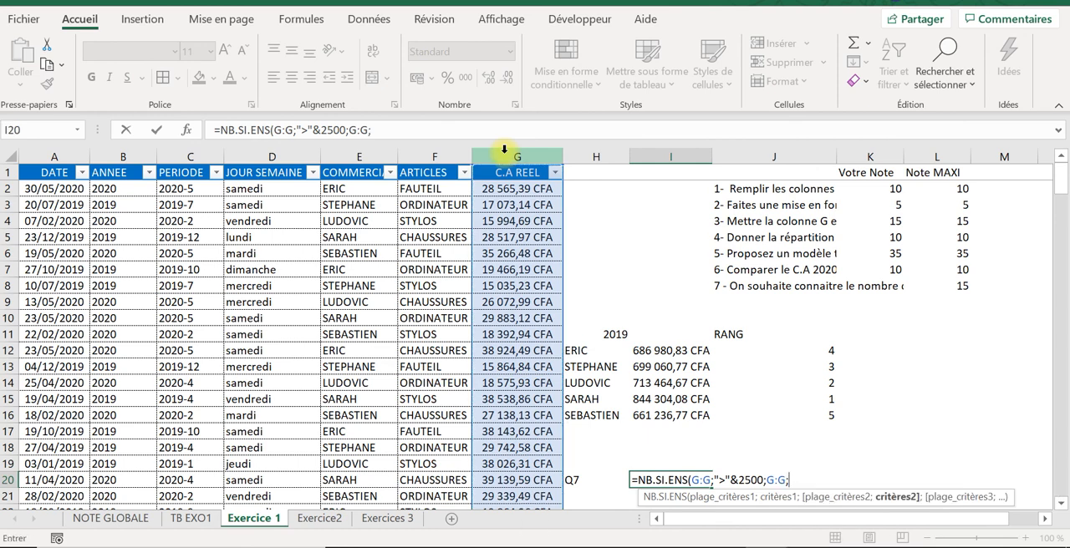
{"action": "type", "text": "\""}
{"action": "type", "text": "<\"&"}
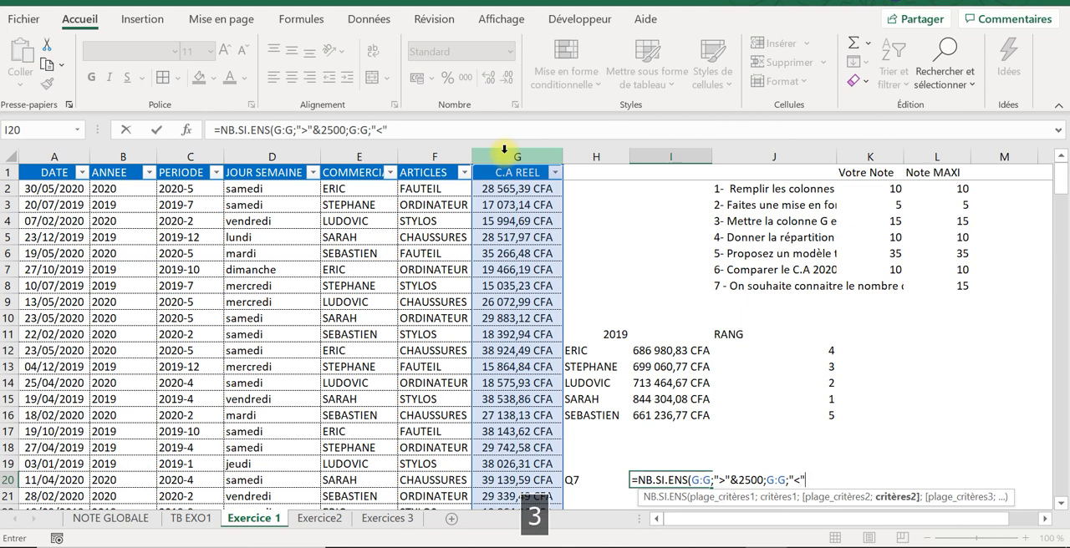
{"action": "key", "text": "Caps_Lock"}
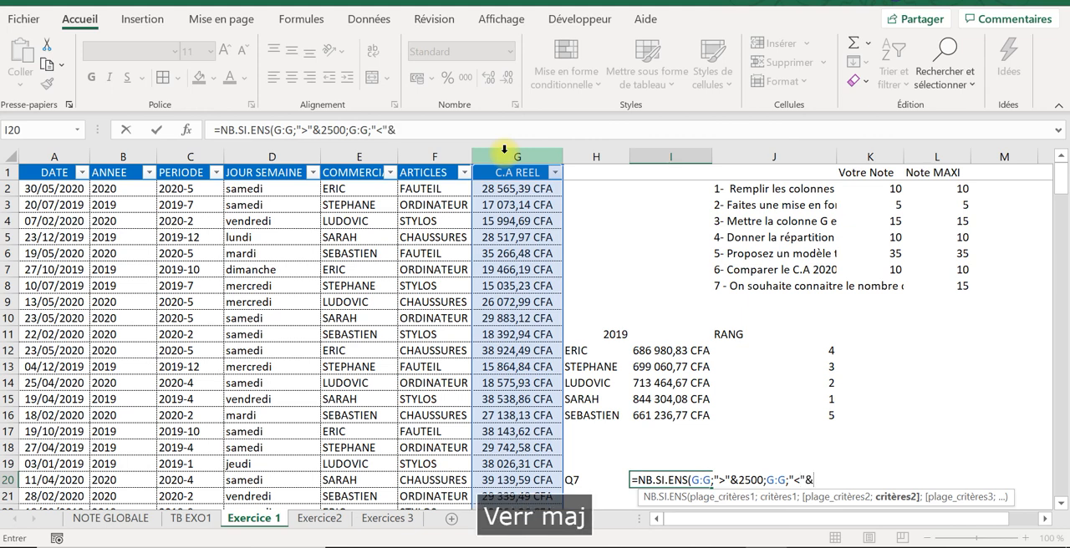
{"action": "type", "text": "3100"}
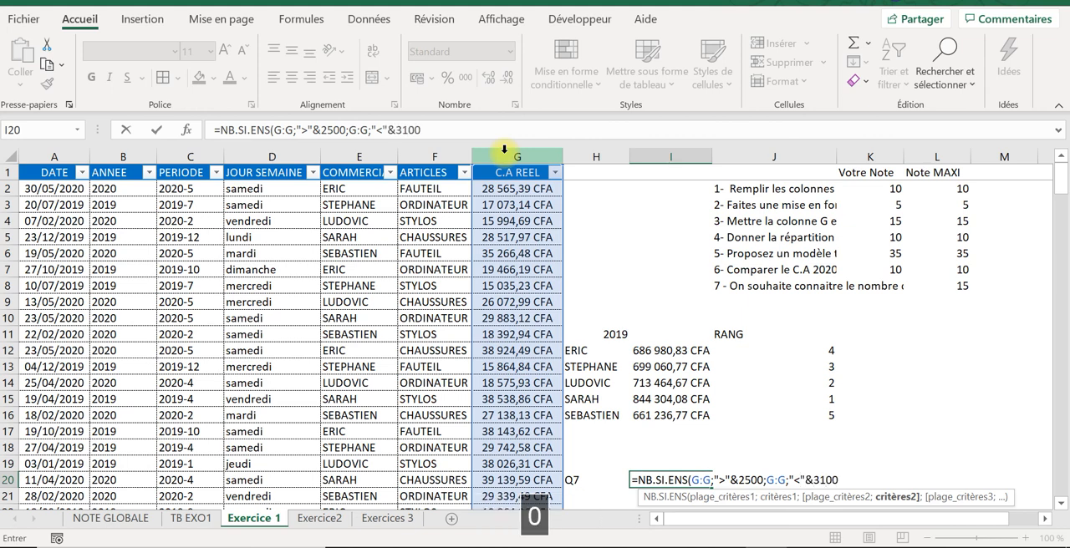
{"action": "key", "text": "Caps_Lock"}
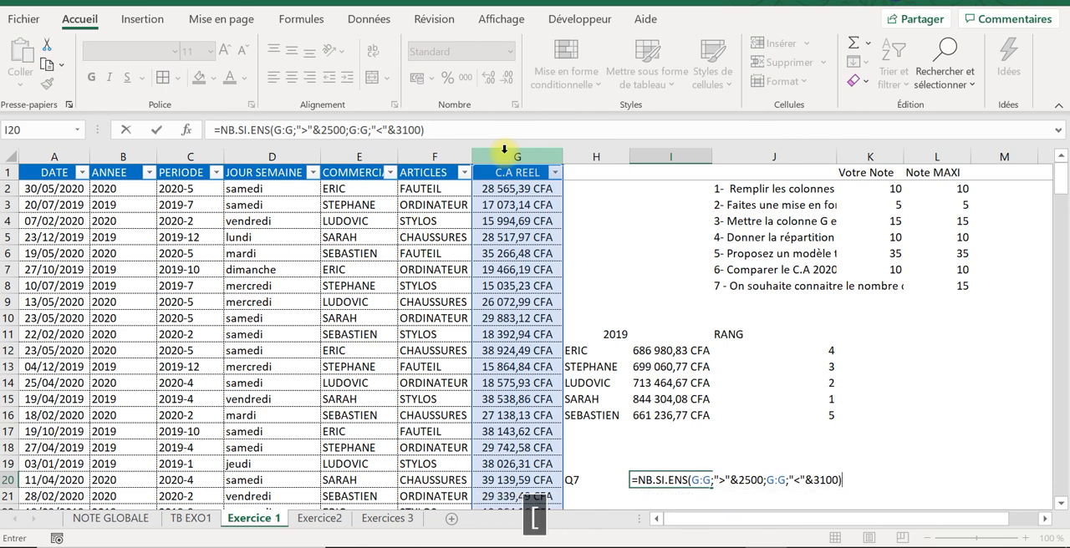
{"action": "key", "text": "Return"}
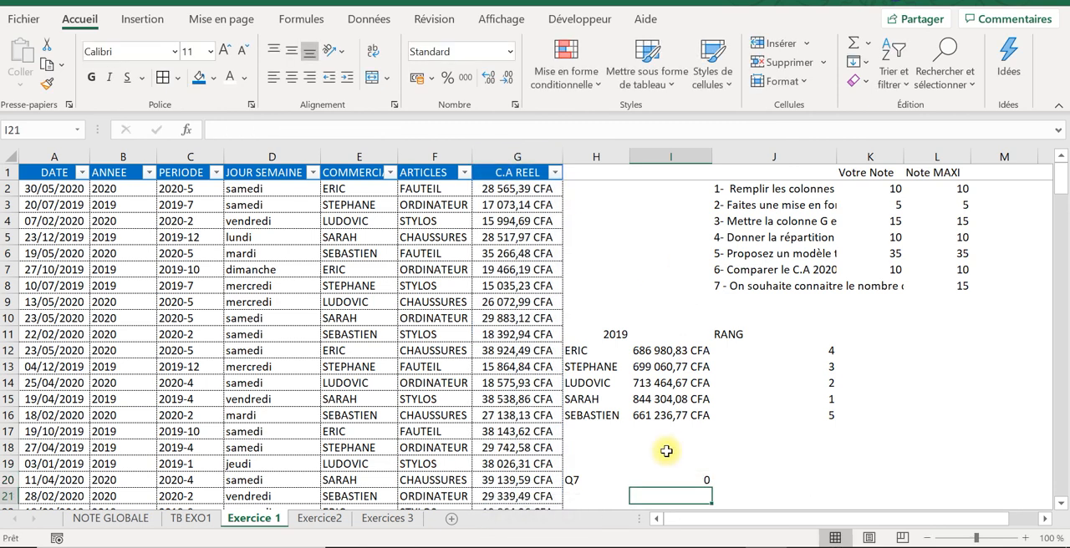
Step: Check the criteria of the I20 formula against the amounts in the C.A REEL column and its filter list
{"action": "left_click", "coordinate": [674, 480]}
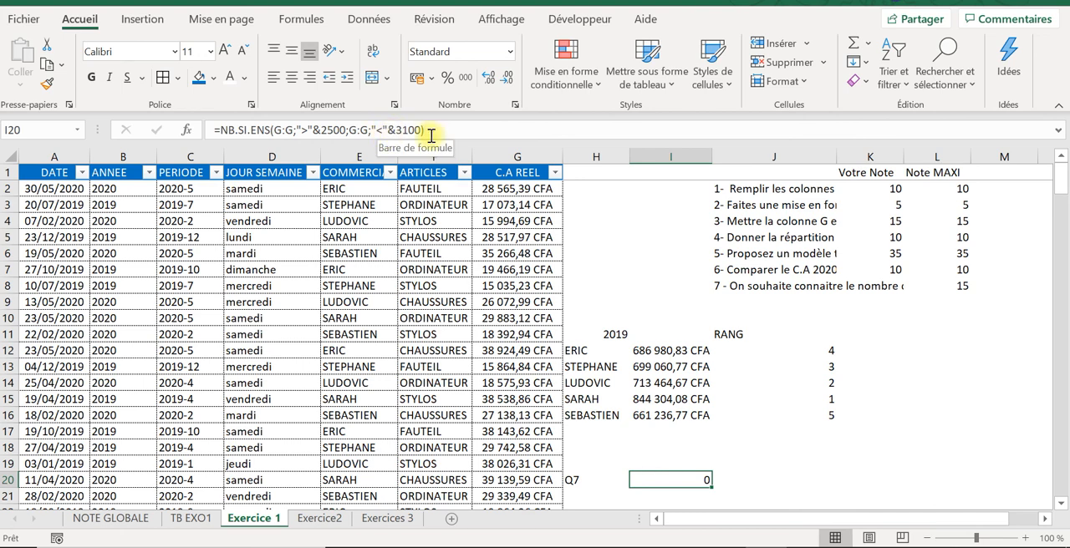
{"action": "left_click", "coordinate": [345, 131]}
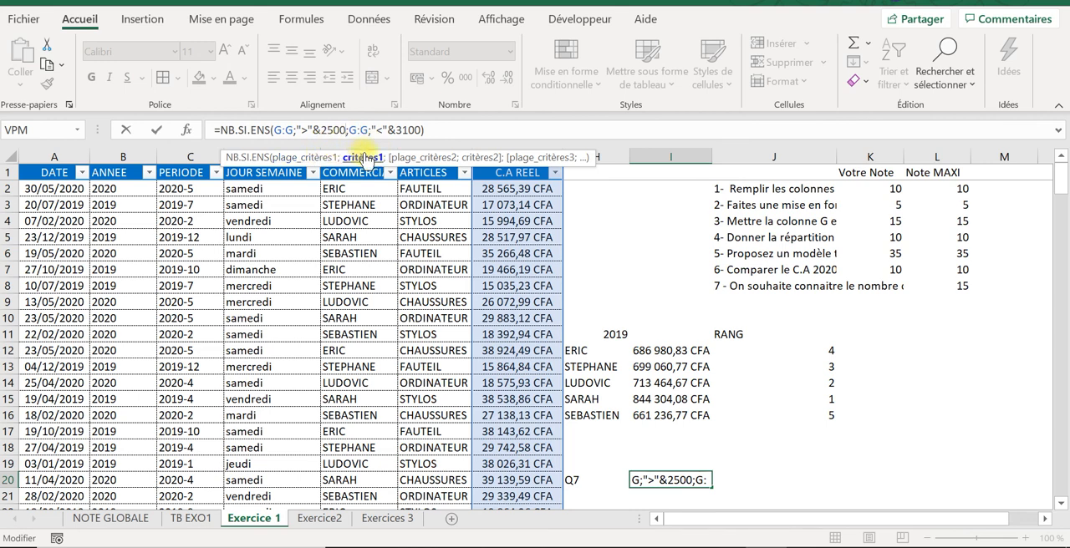
{"action": "key", "text": "Return"}
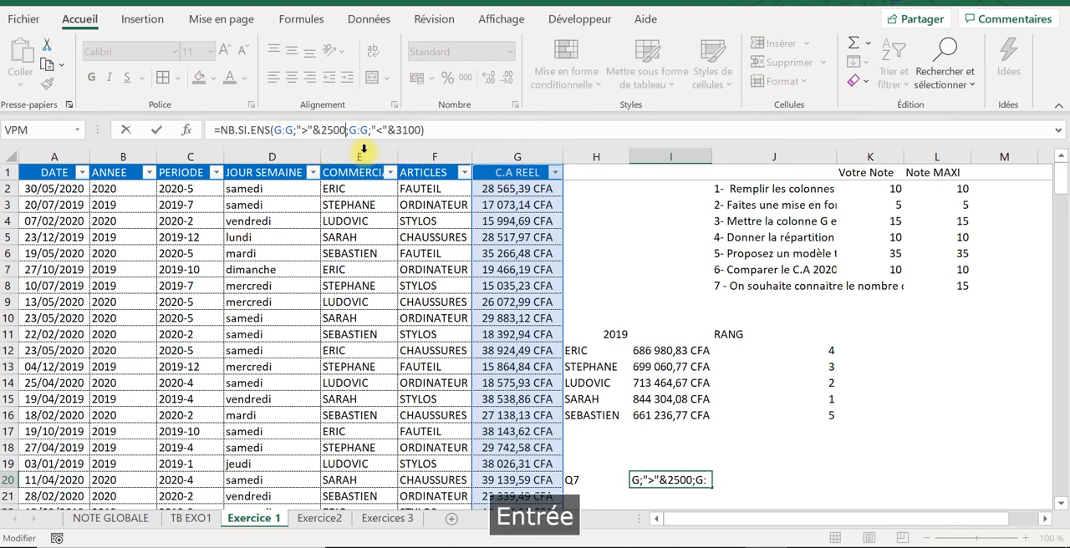
{"action": "left_click", "coordinate": [500, 270]}
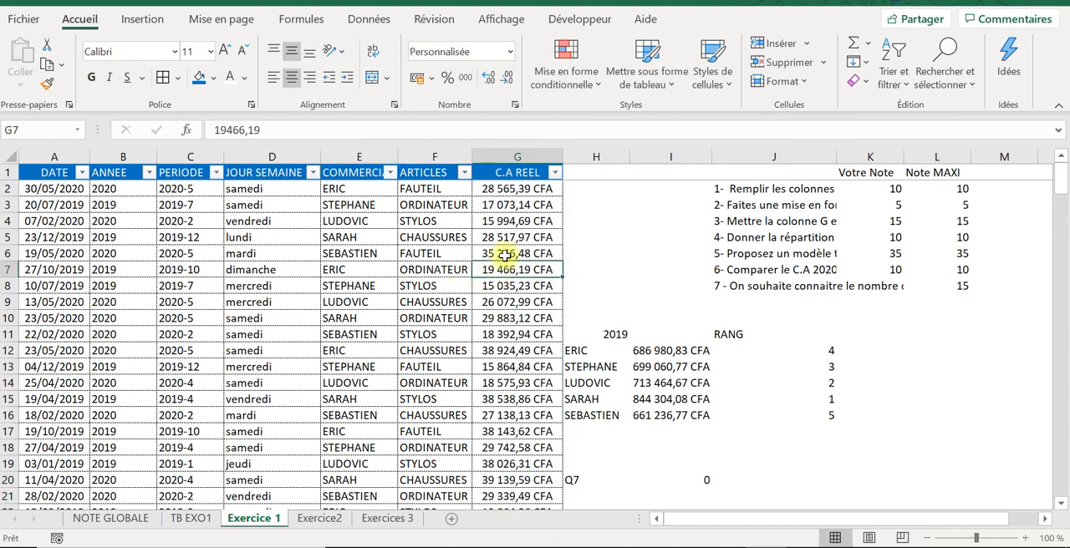
{"action": "left_click", "coordinate": [555, 173]}
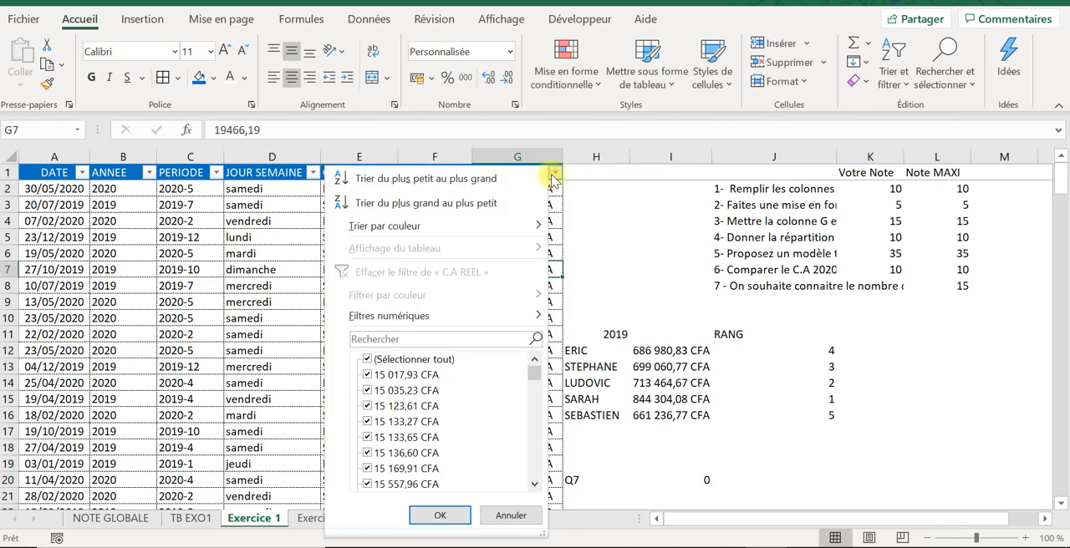
{"action": "left_click", "coordinate": [800, 295]}
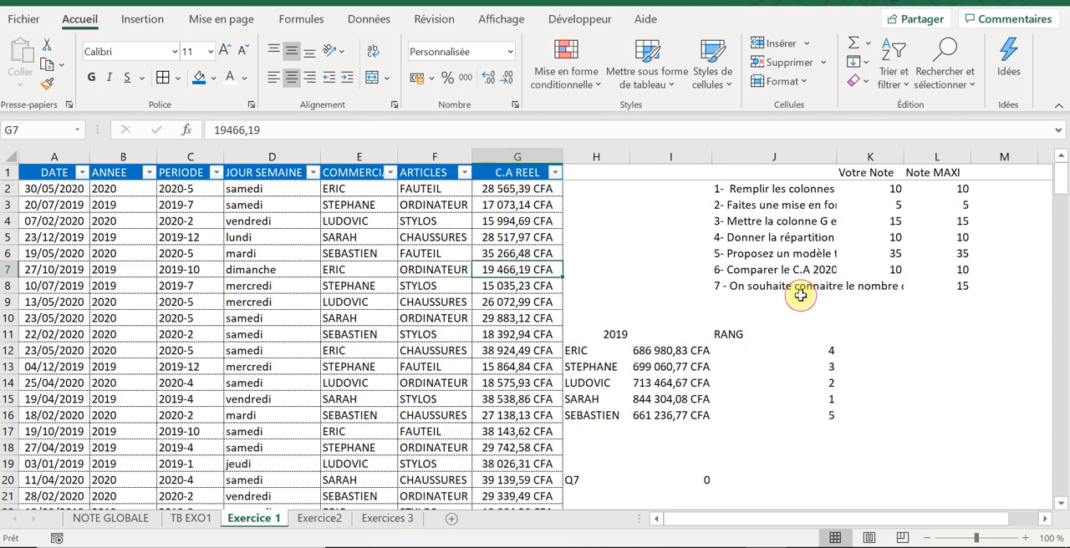
Step: Correct the question 7 text in J8 so the order range reads 25000 et 31000 FCFA
{"action": "left_click", "coordinate": [800, 295]}
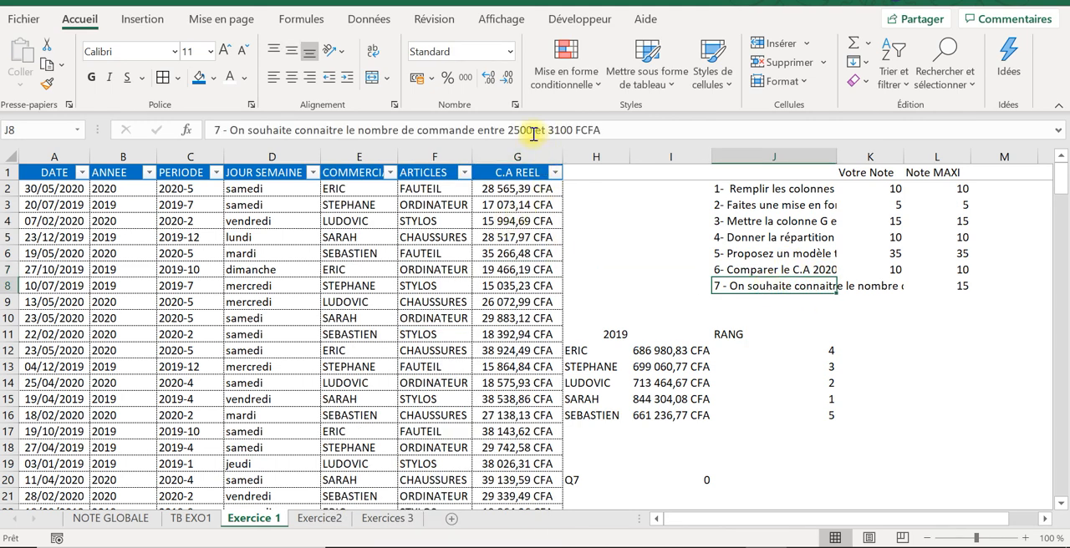
{"action": "left_click", "coordinate": [532, 131]}
{"action": "type", "text": "à"}
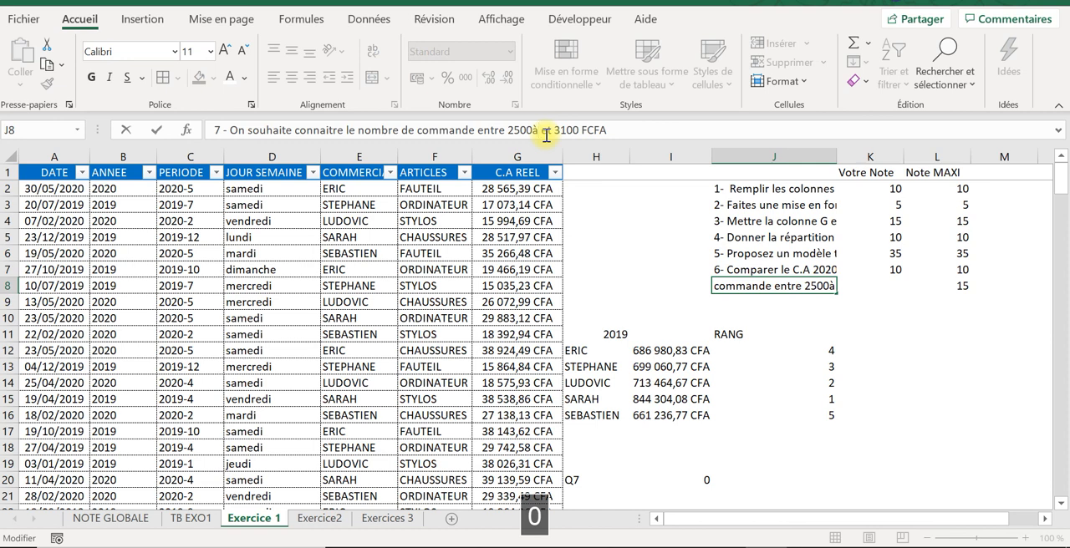
{"action": "key", "text": "BackSpace"}
{"action": "key", "text": "Caps_Lock"}
{"action": "type", "text": "0 et"}
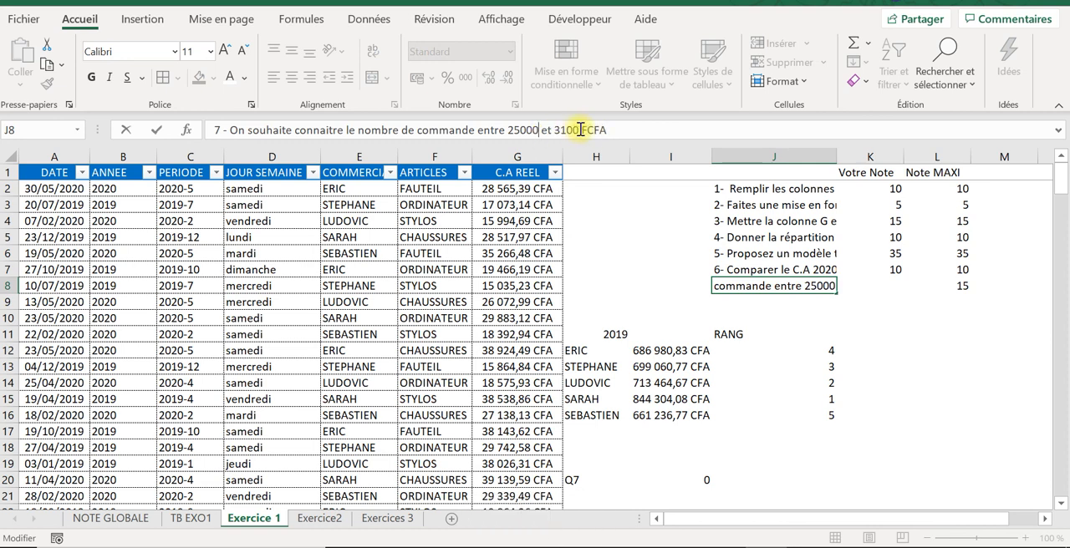
{"action": "left_click", "coordinate": [580, 130]}
{"action": "type", "text": "0"}
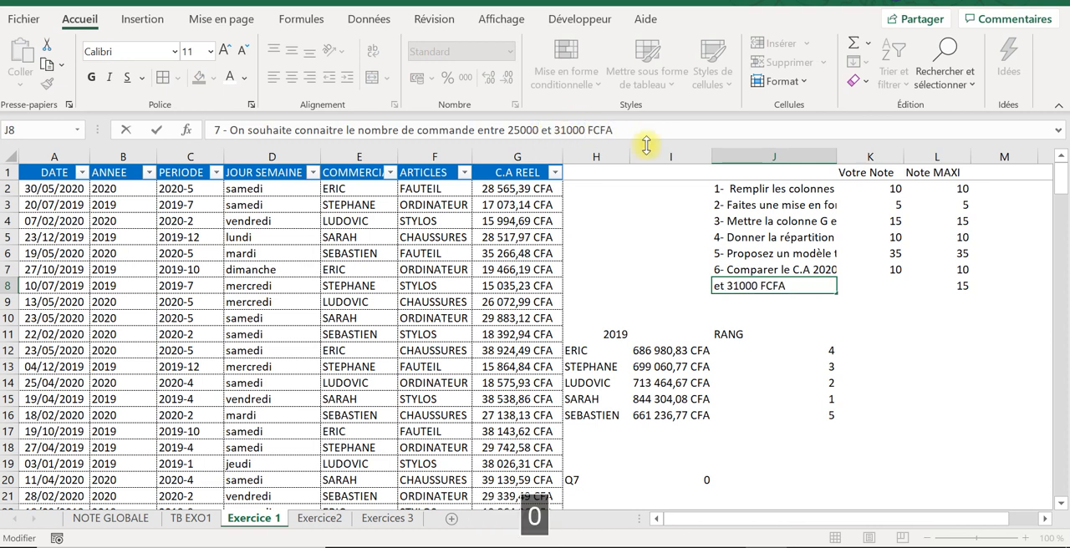
{"action": "key", "text": "Return"}
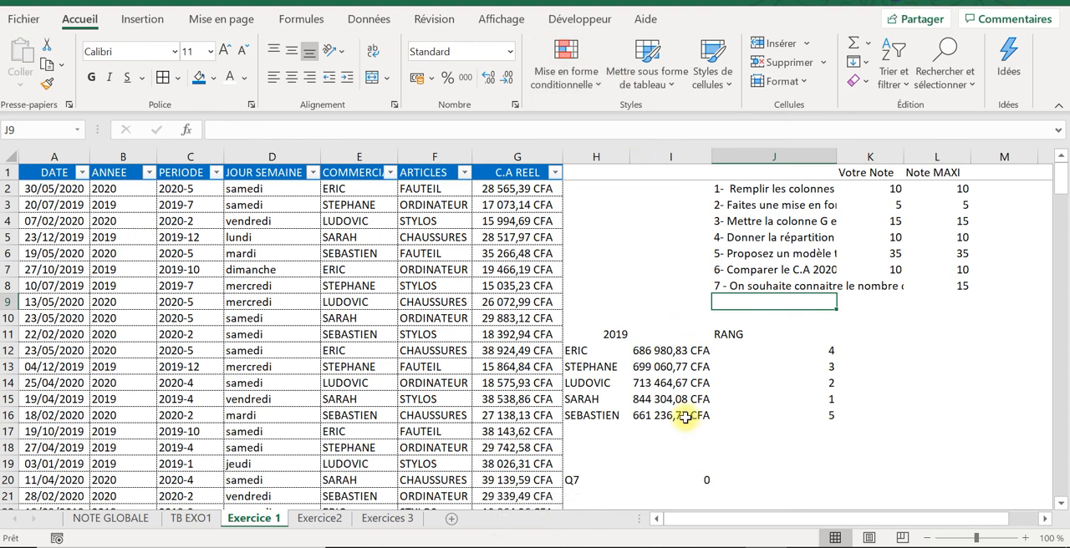
Step: Set the thresholds of the NB.SI.ENS formula in I20 to 25000 and 31000
{"action": "left_click", "coordinate": [672, 481]}
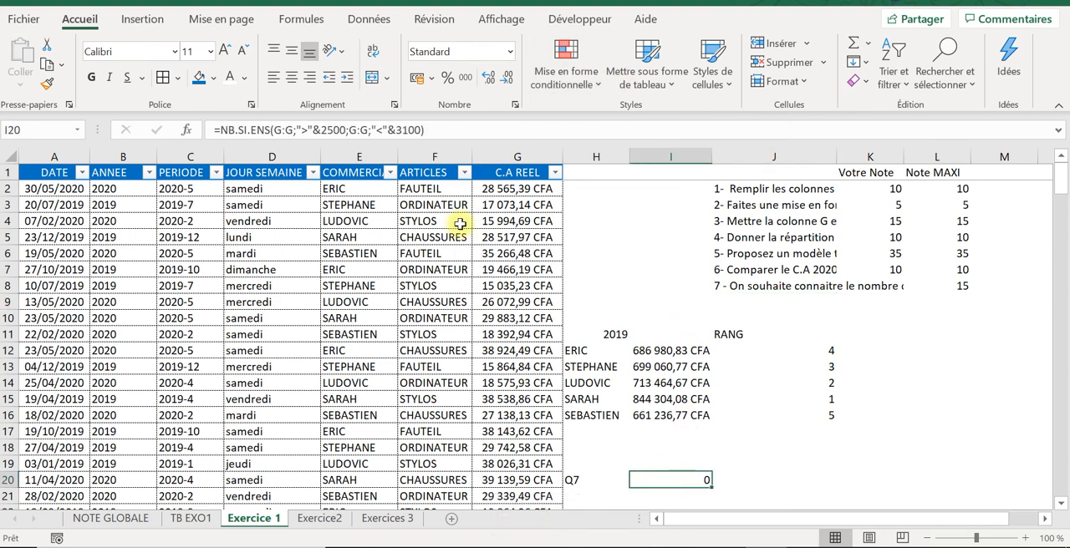
{"action": "left_click", "coordinate": [346, 130]}
{"action": "type", "text": "0"}
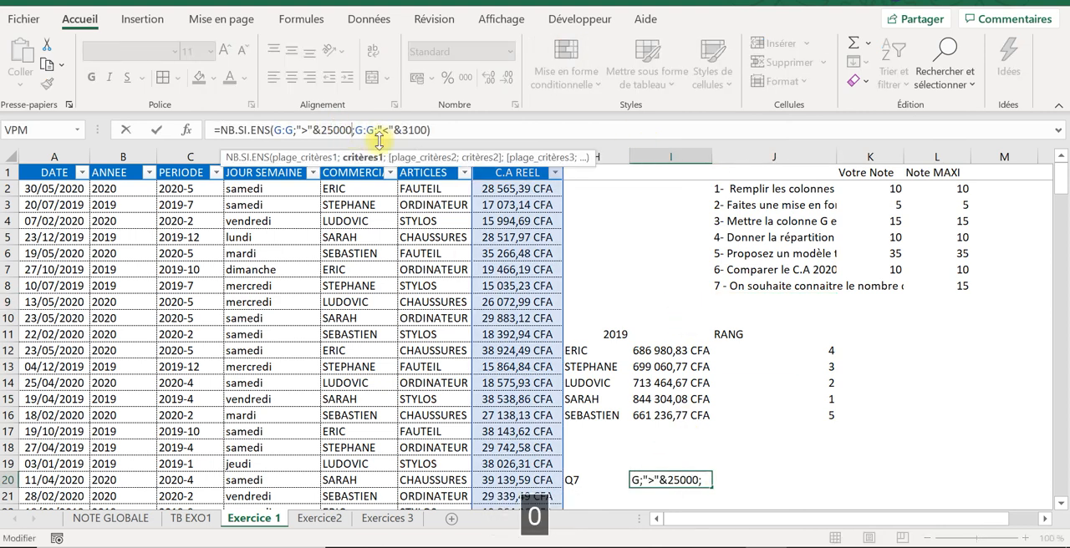
{"action": "left_click", "coordinate": [427, 131]}
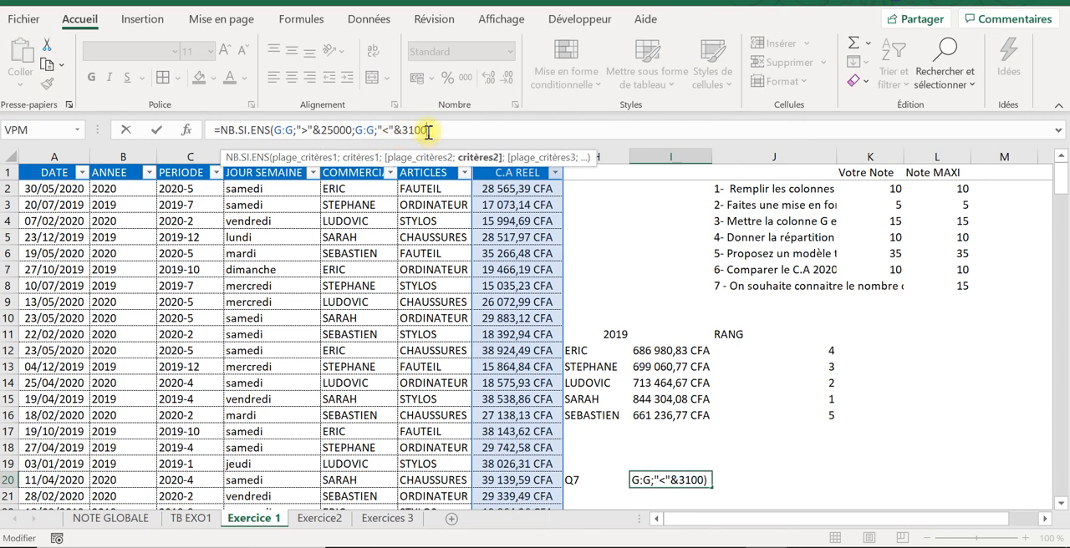
{"action": "type", "text": "0"}
{"action": "key", "text": "Return"}
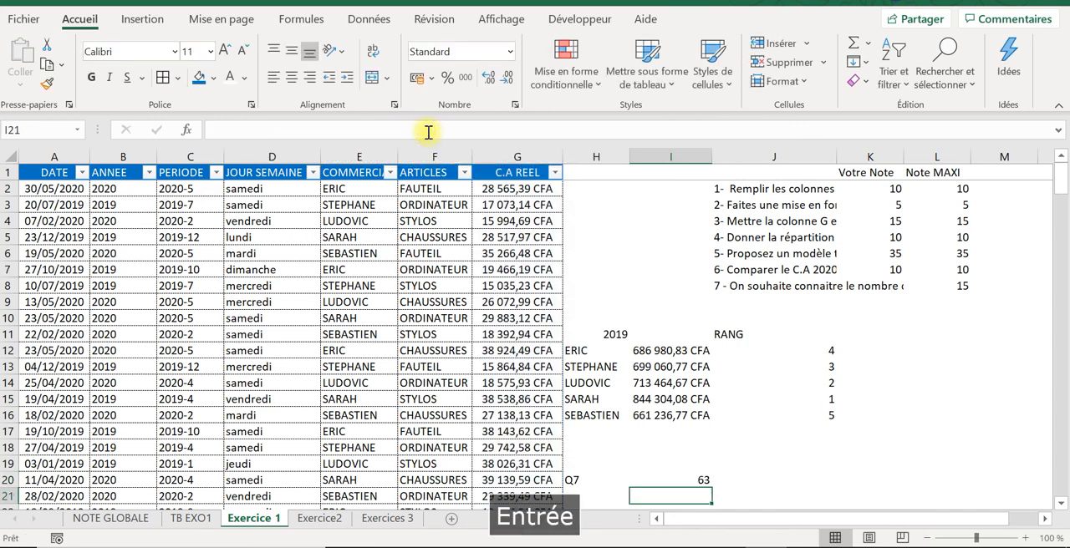
Step: Reread question 7 in J8 and make both I20 criteria inclusive, using ">=" for 25000 and "<=" for 31000
{"action": "left_click", "coordinate": [690, 481]}
{"action": "left_click", "coordinate": [782, 285]}
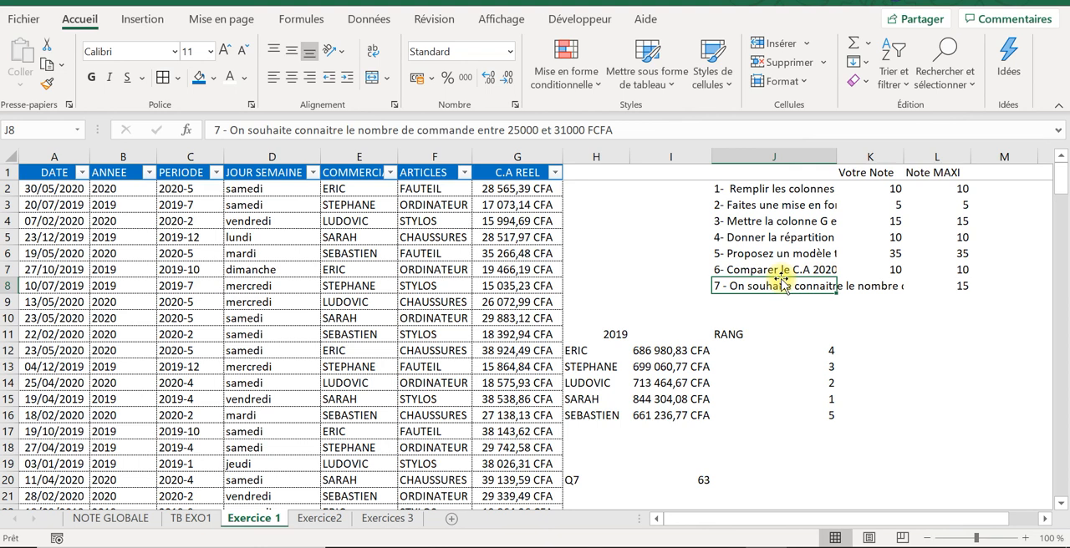
{"action": "left_click", "coordinate": [667, 479]}
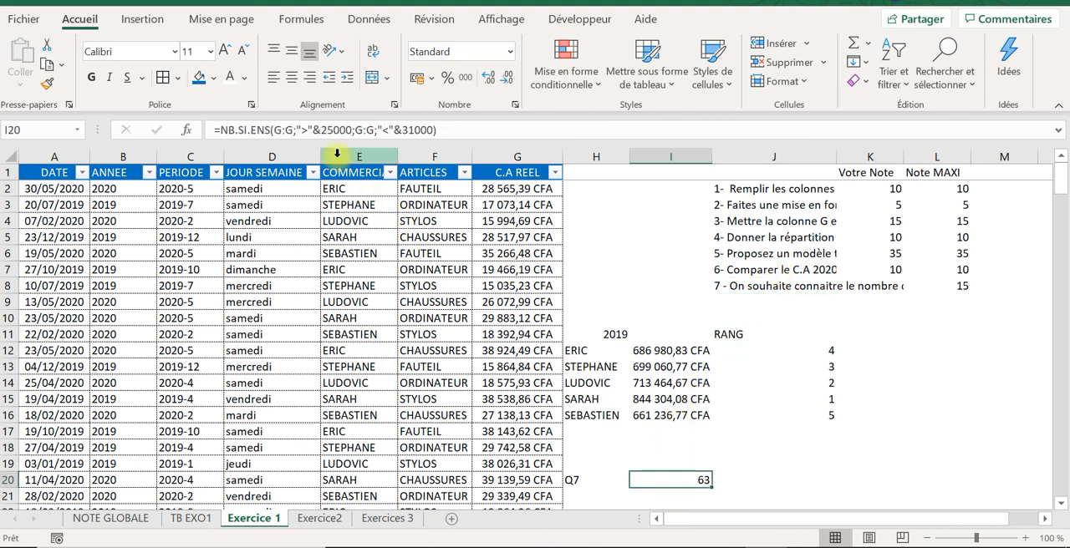
{"action": "left_click", "coordinate": [307, 129]}
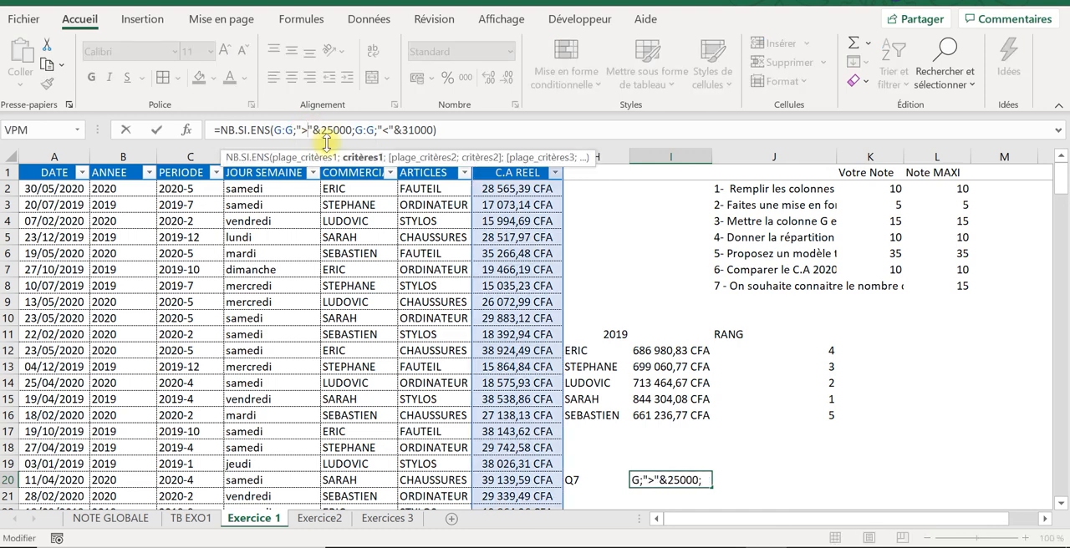
{"action": "type", "text": "+"}
{"action": "key", "text": "Caps_Lock"}
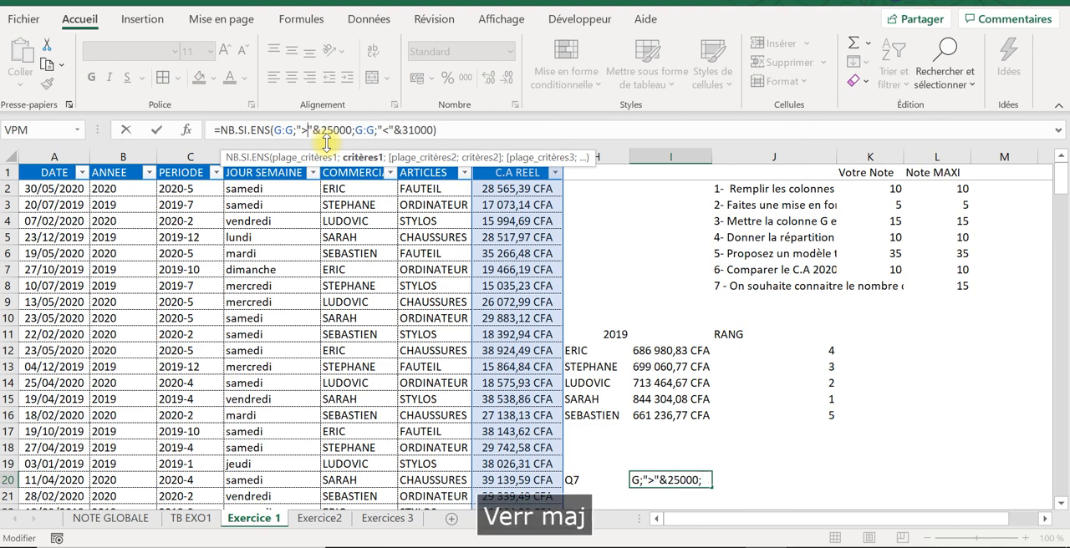
{"action": "key", "text": "BackSpace"}
{"action": "type", "text": "="}
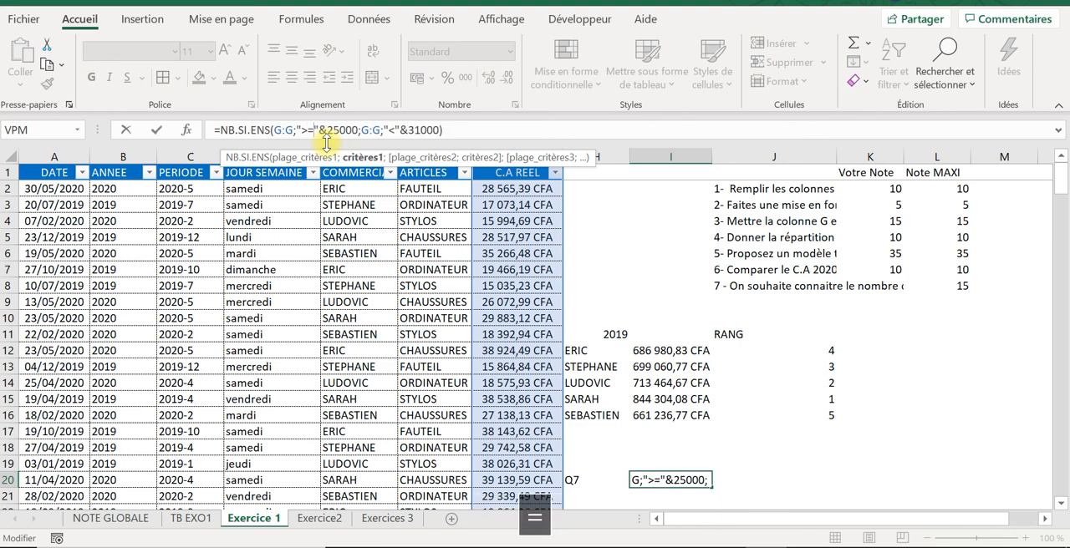
{"action": "left_click", "coordinate": [406, 131]}
{"action": "type", "text": "="}
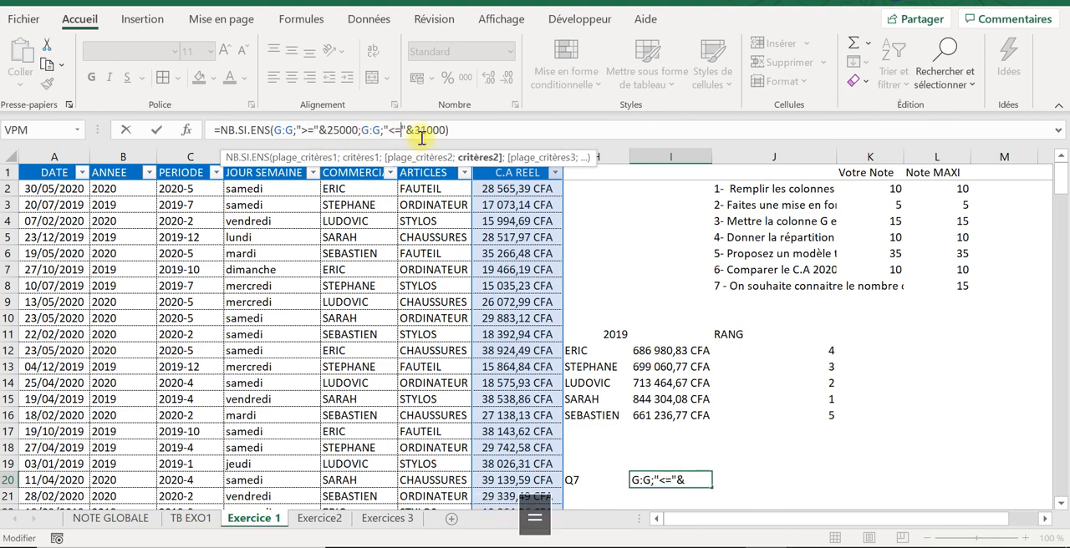
{"action": "key", "text": "Return"}
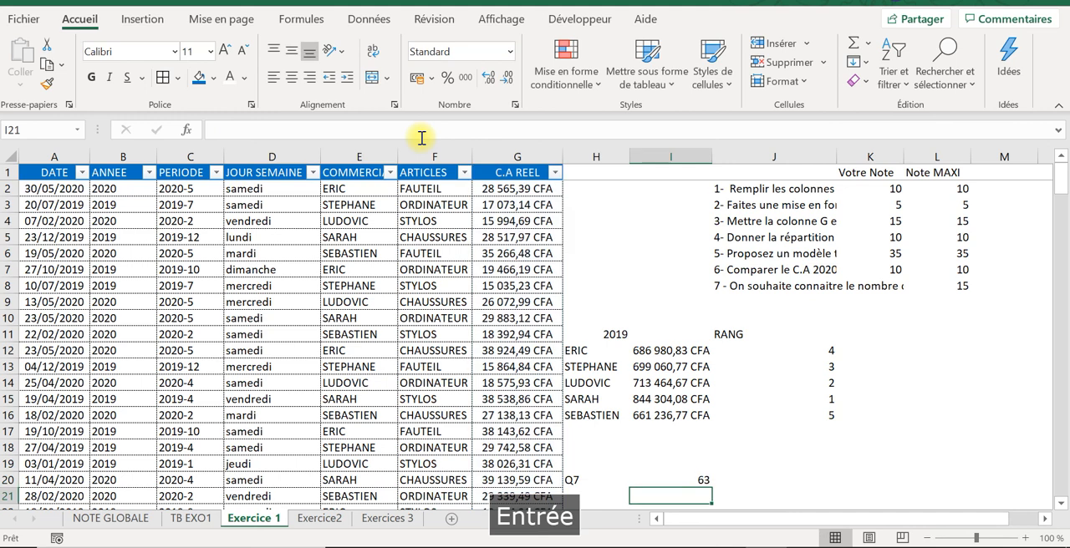
Step: Check the I20 count by filtering the C.A REEL column to amounts between 25000 and 31000 inclusive, and clear the filter
{"action": "left_click", "coordinate": [690, 477]}
{"action": "left_click", "coordinate": [554, 172]}
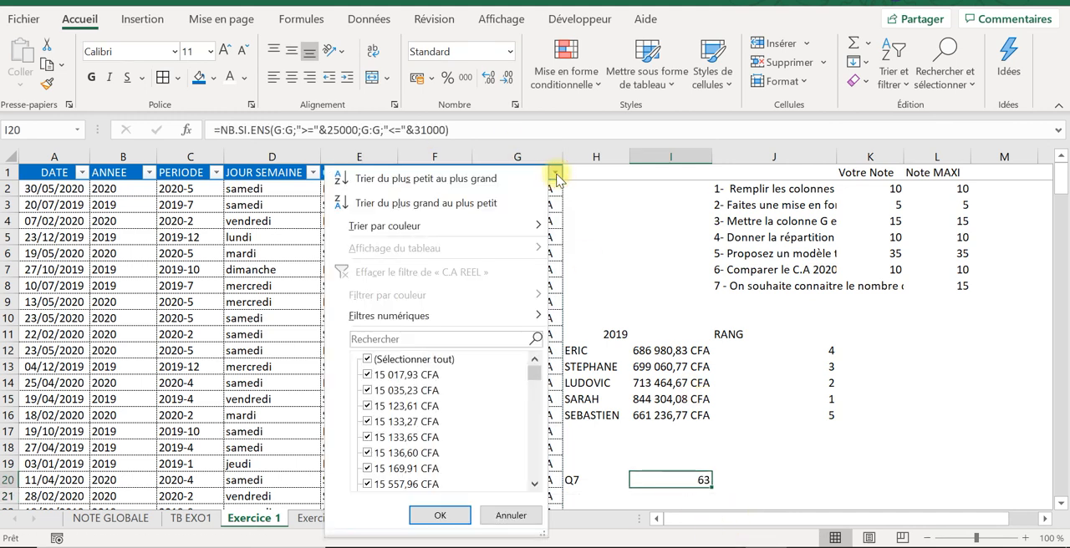
{"action": "mouse_move", "coordinate": [457, 316]}
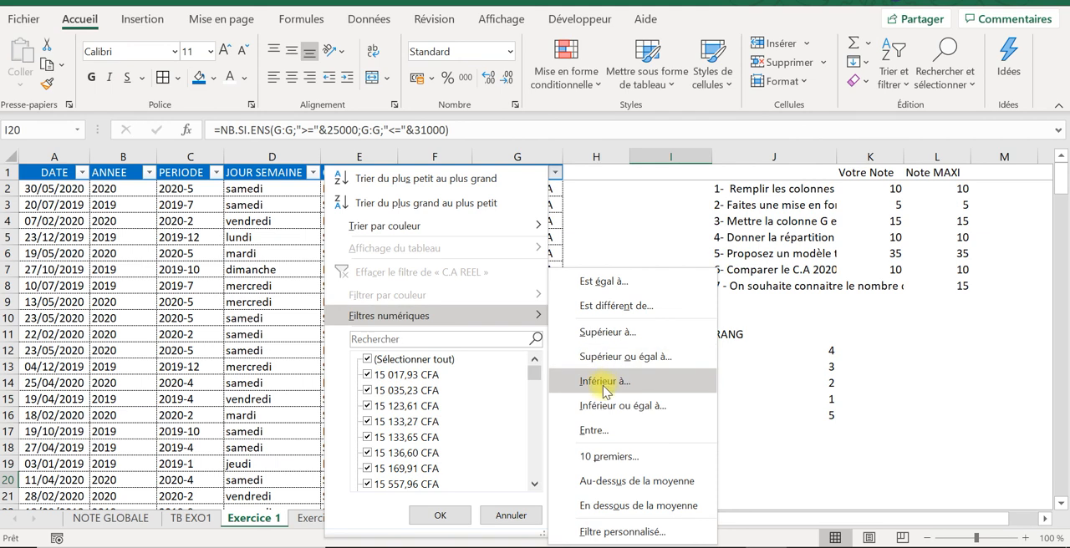
{"action": "left_click", "coordinate": [595, 431]}
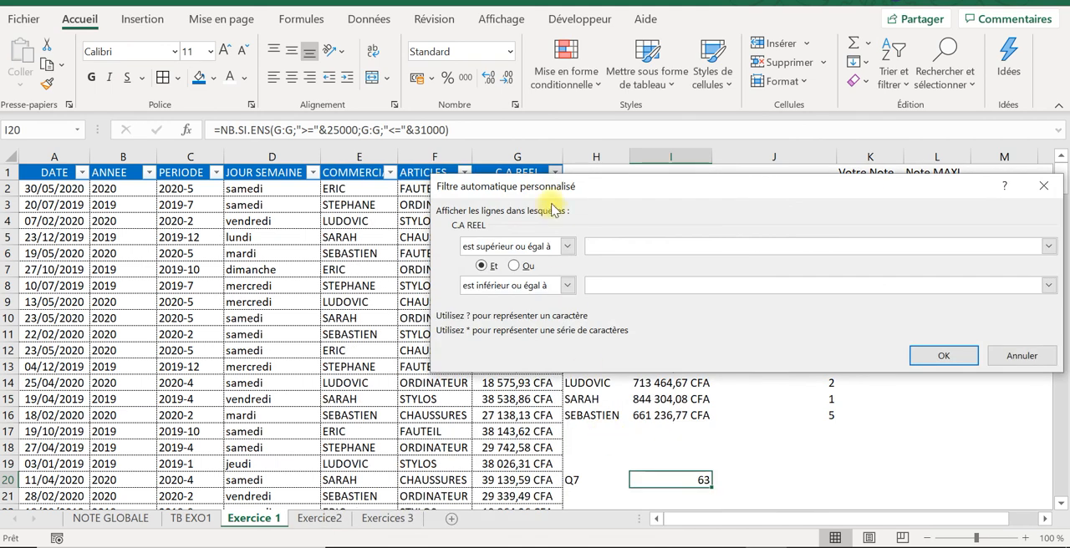
{"action": "key", "text": "Caps_Lock"}
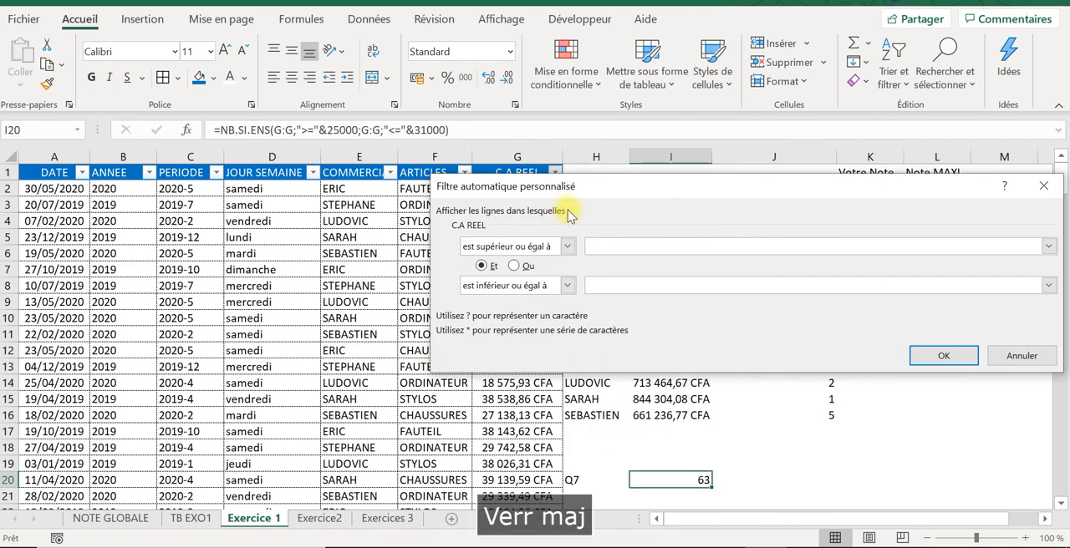
{"action": "type", "text": "25000"}
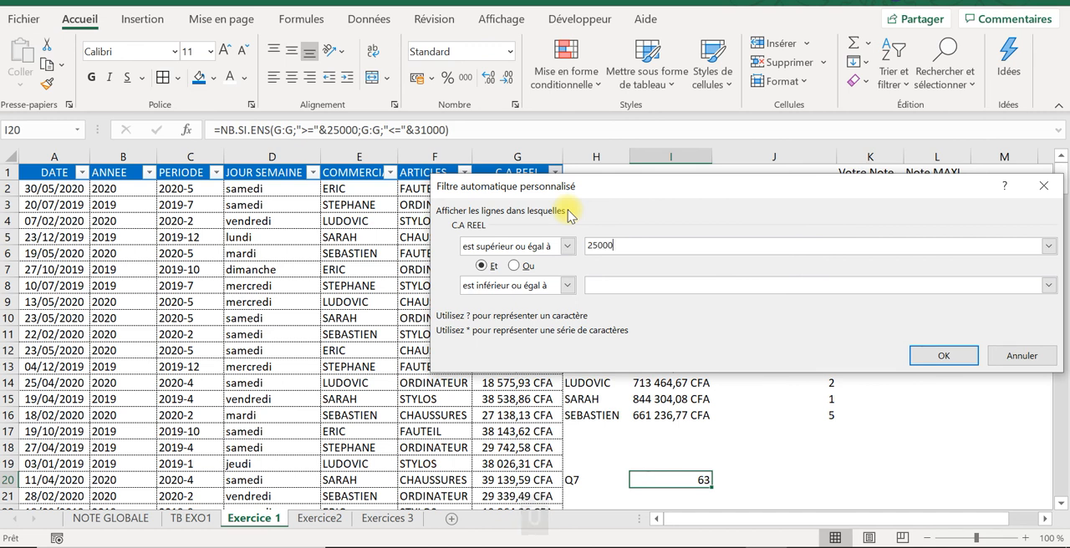
{"action": "key", "text": "Tab"}
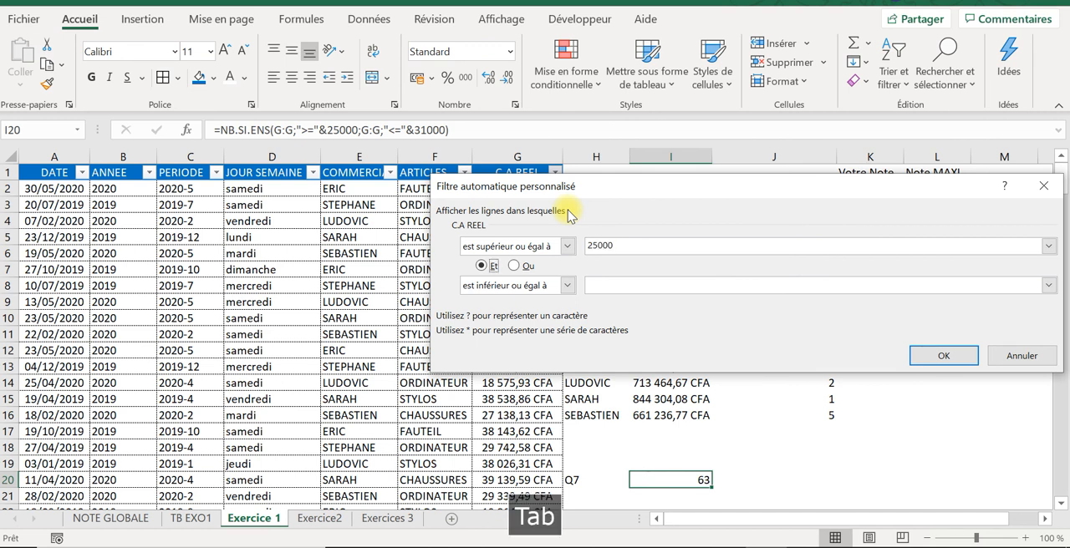
{"action": "left_click", "coordinate": [618, 286]}
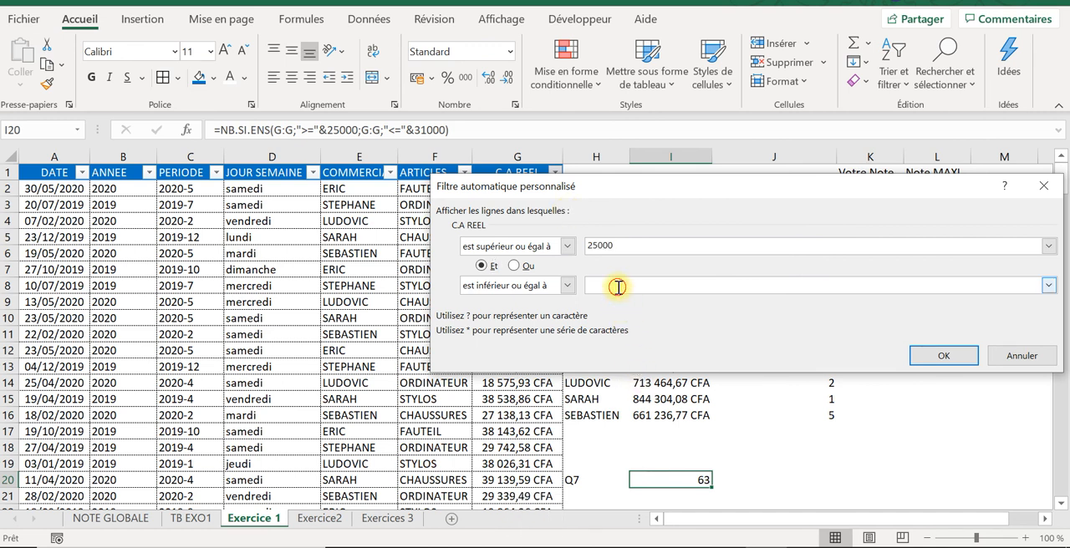
{"action": "type", "text": "31000"}
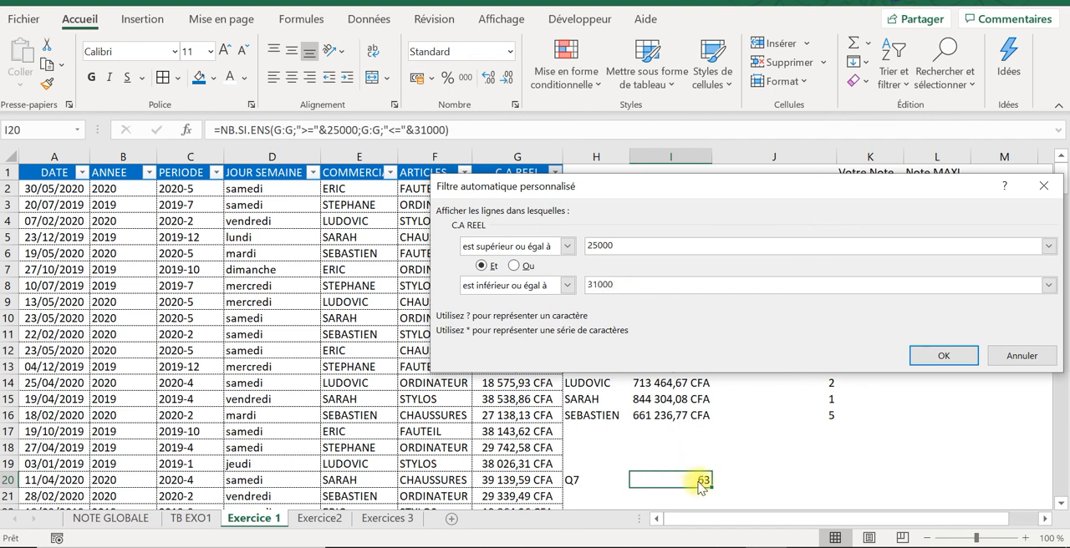
{"action": "left_click", "coordinate": [928, 357]}
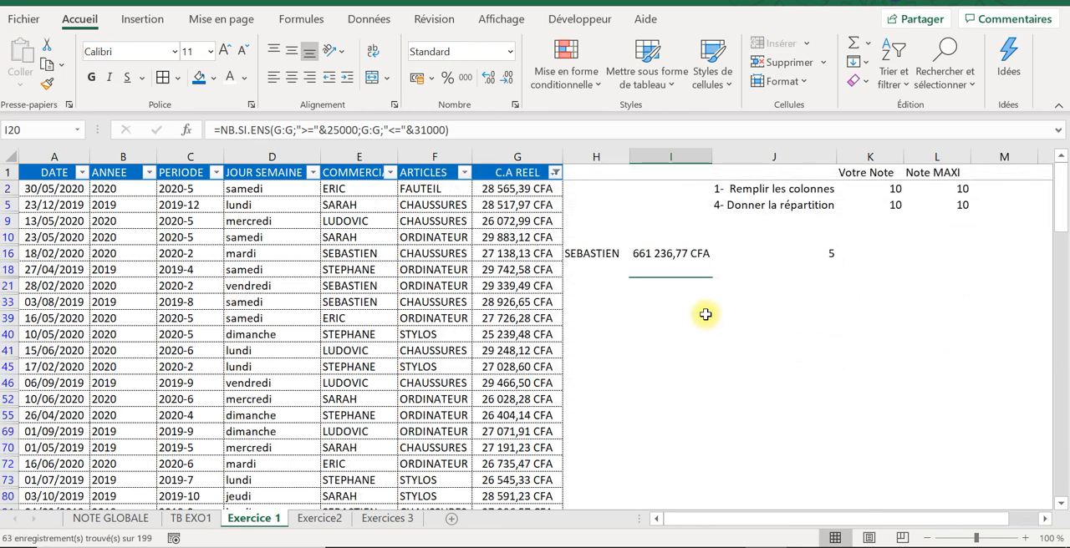
{"action": "left_click", "coordinate": [554, 172]}
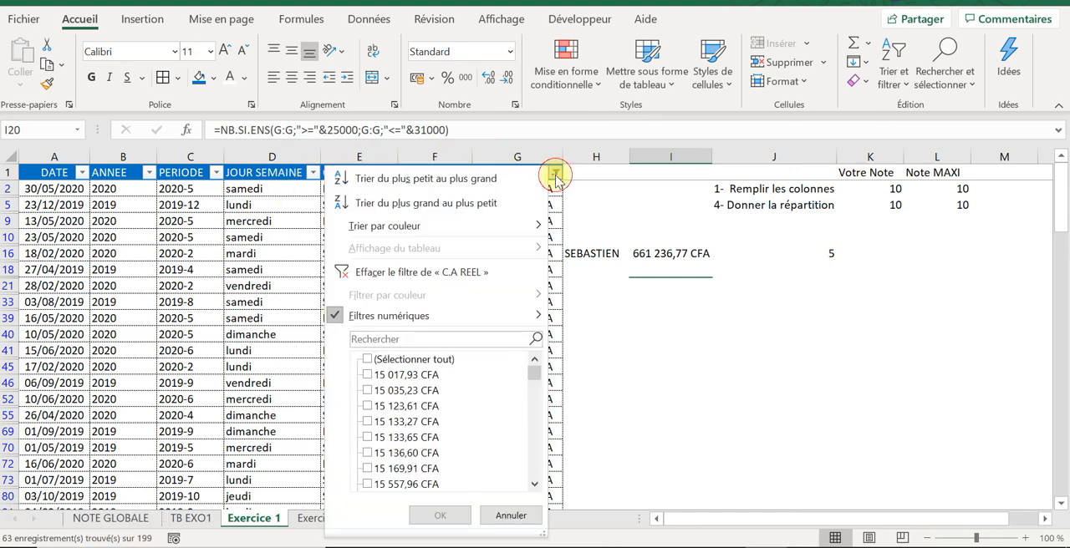
{"action": "left_click", "coordinate": [409, 273]}
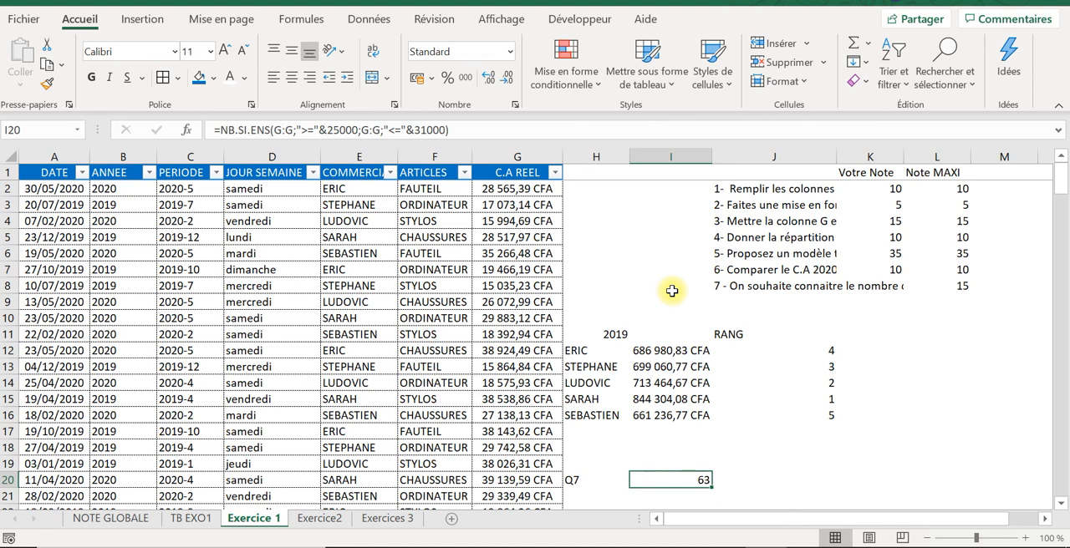
Step: Look over the questions on the Exercice2 and Exercices 3 sheets and return to the Exercice 1 sheet
{"action": "left_click", "coordinate": [338, 520]}
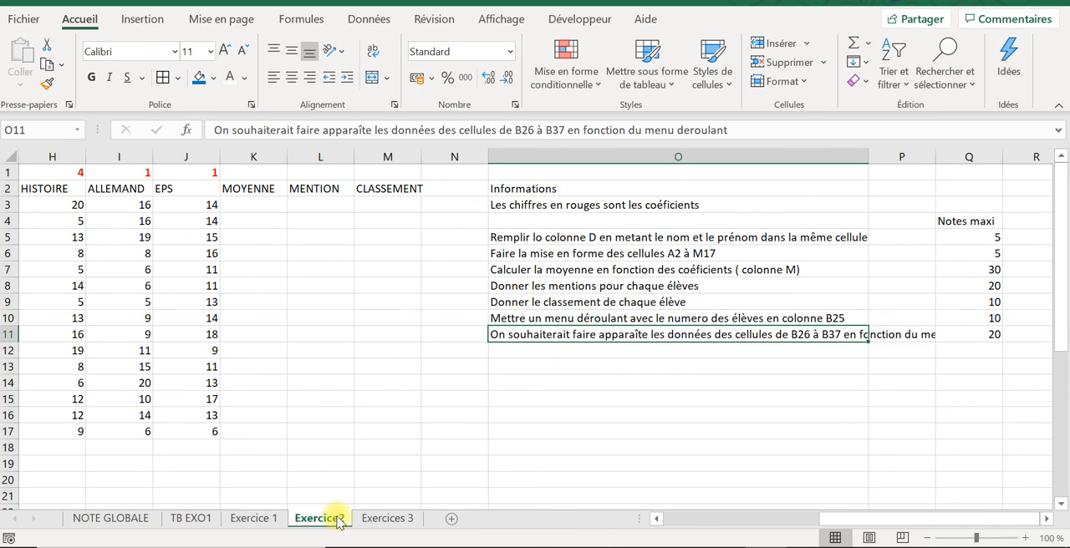
{"action": "left_click", "coordinate": [394, 518]}
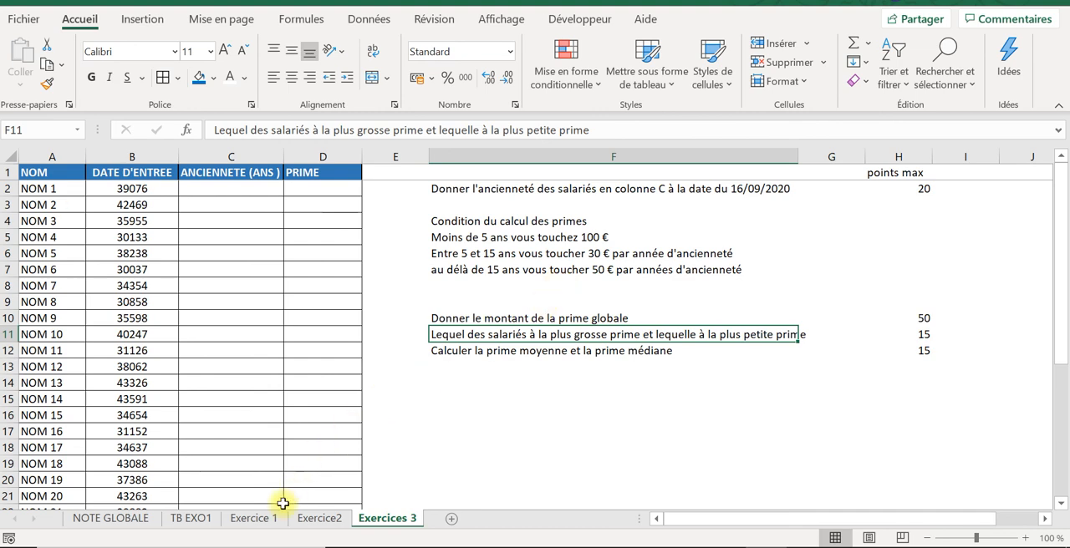
{"action": "left_click", "coordinate": [254, 518]}
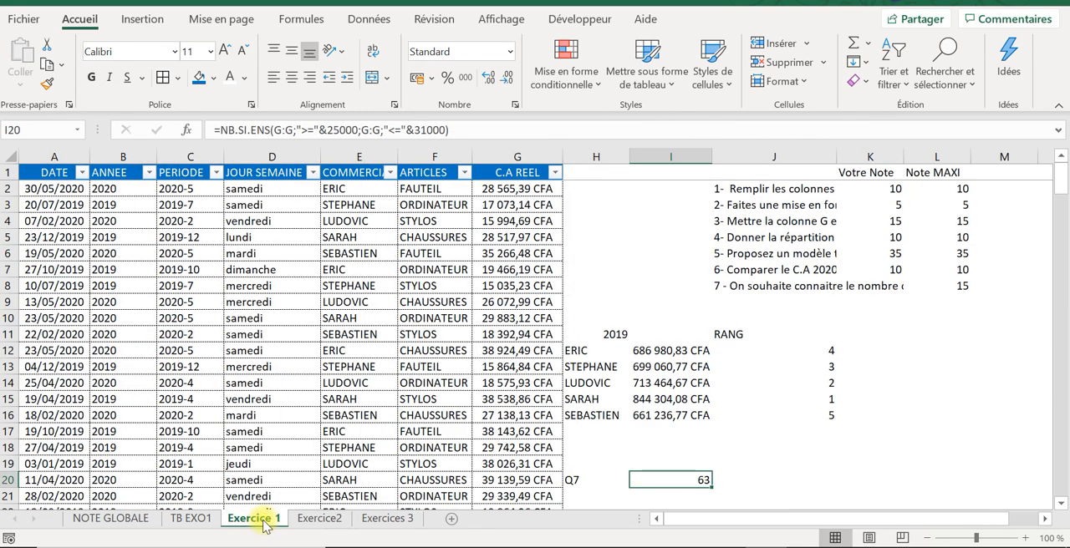